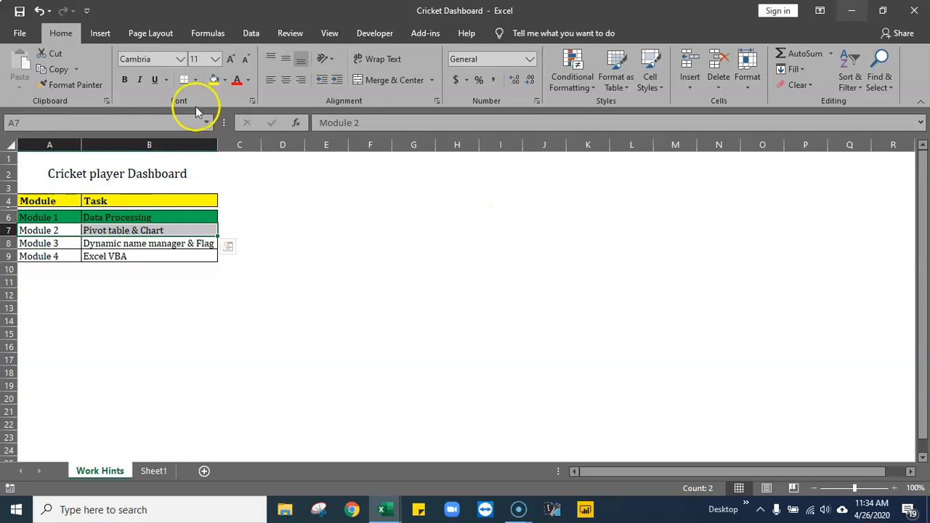
- Fill the Module 2 and Module 3 rows of the task table with the standard green colour
left_click(226, 80)
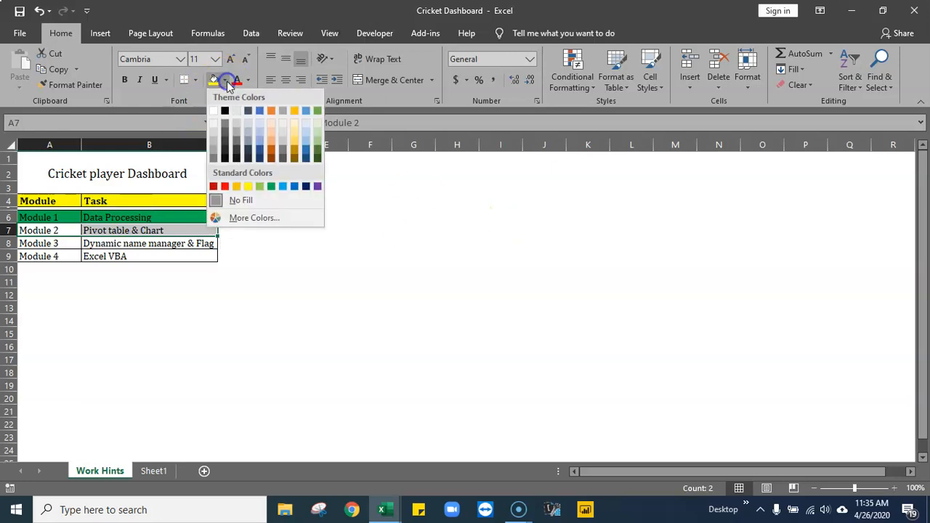
left_click(271, 186)
left_click_drag(48, 247, 146, 243)
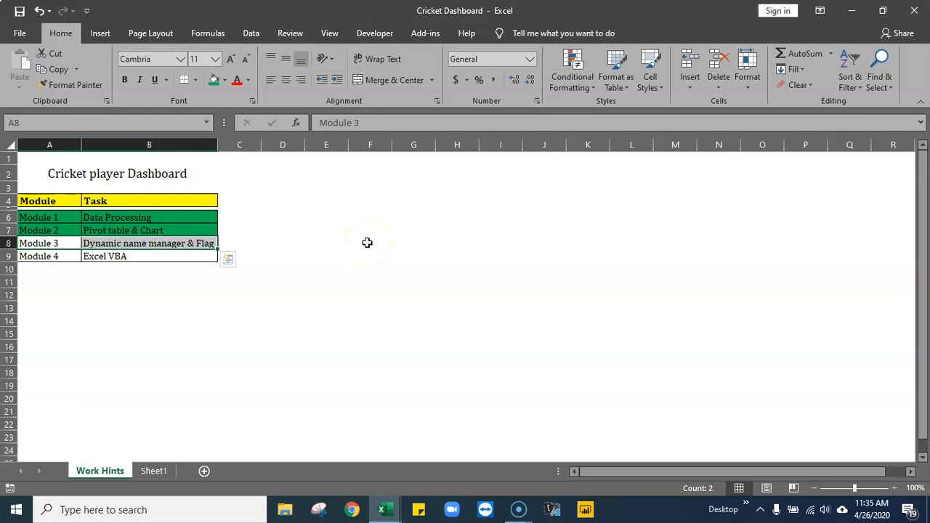
left_click(214, 80)
left_click(349, 269)
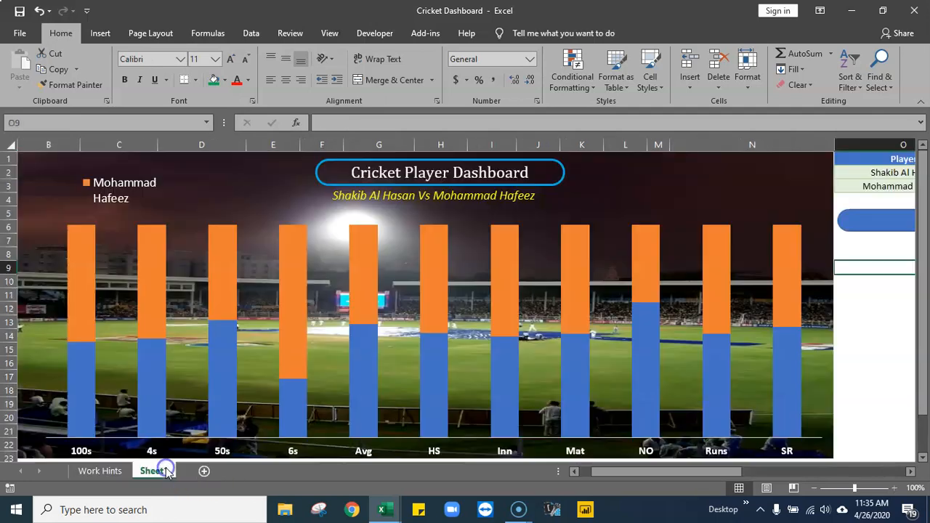
- Look over the chart on Sheet1, then the Report sheet and the flags picture on the Image sheet of the crck updt workbook
left_click(164, 470)
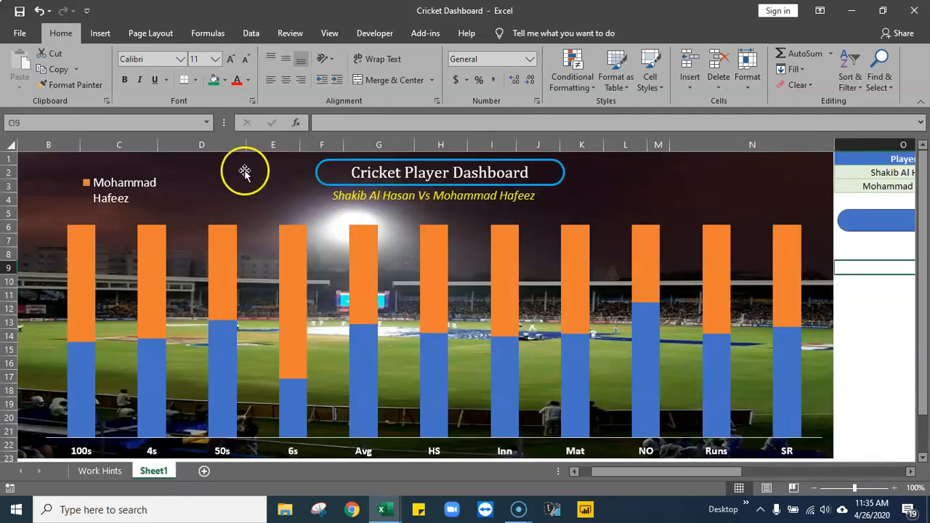
left_click(384, 508)
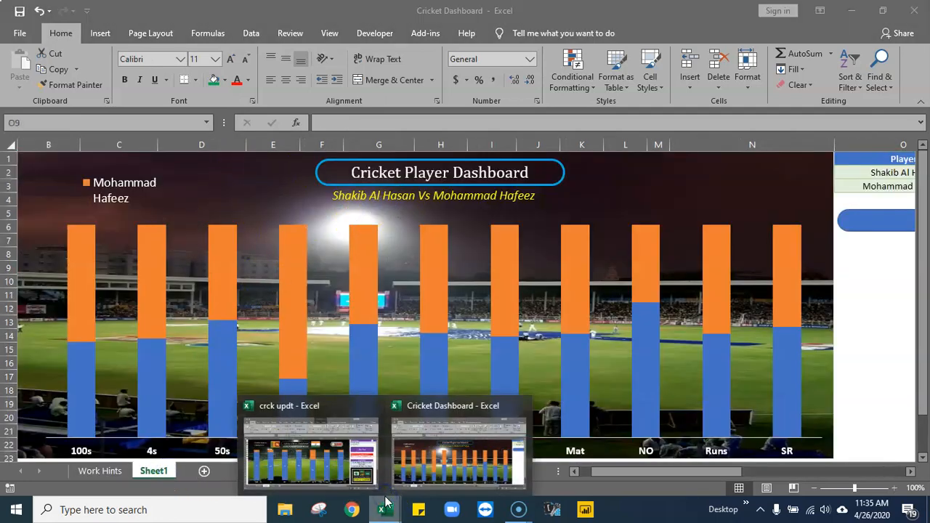
left_click(343, 455)
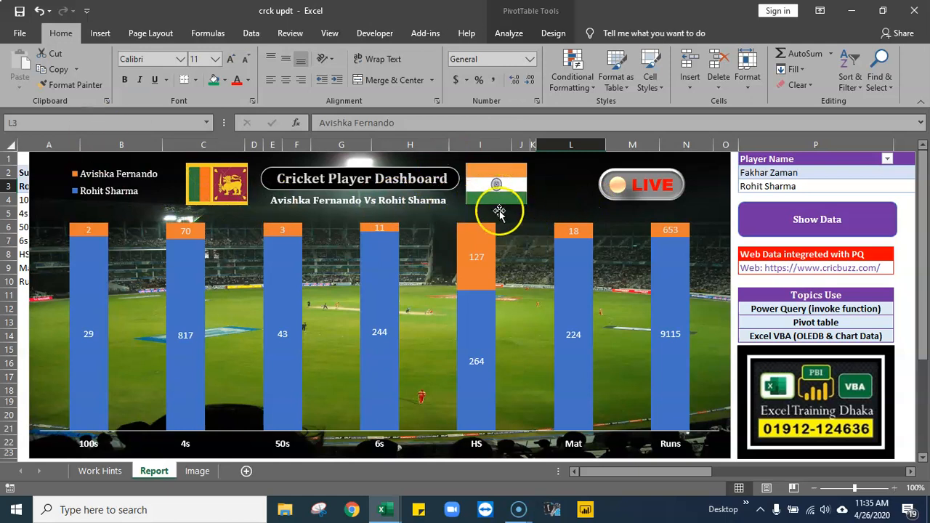
left_click(197, 473)
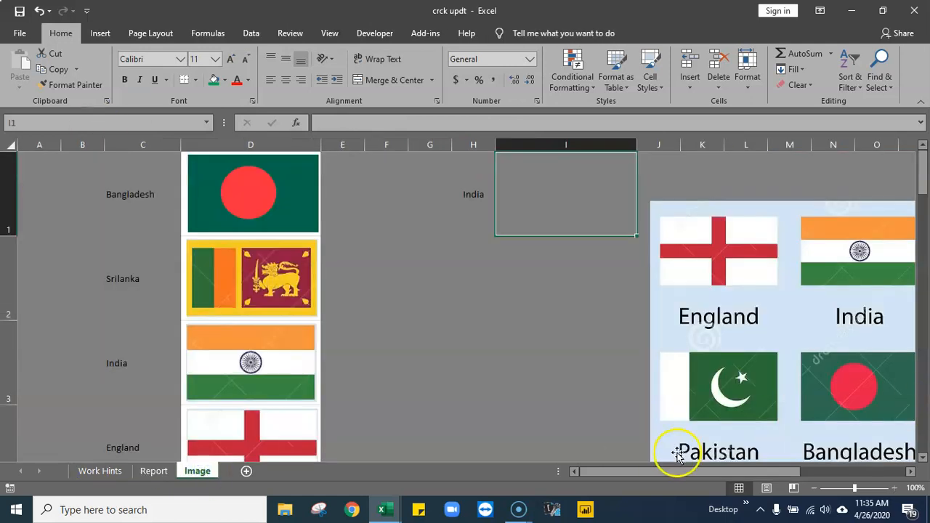
left_click_drag(735, 472, 841, 473)
left_click_drag(535, 339, 615, 308)
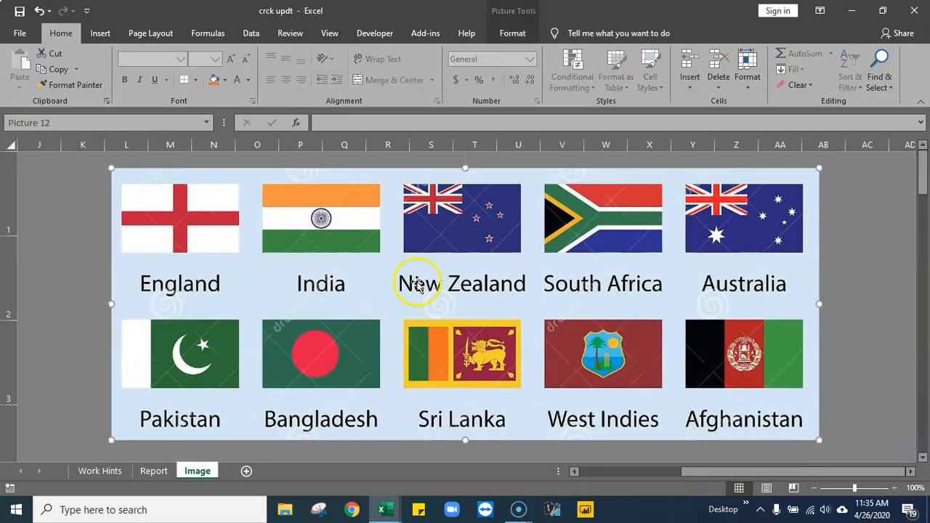
left_click_drag(719, 476, 716, 476)
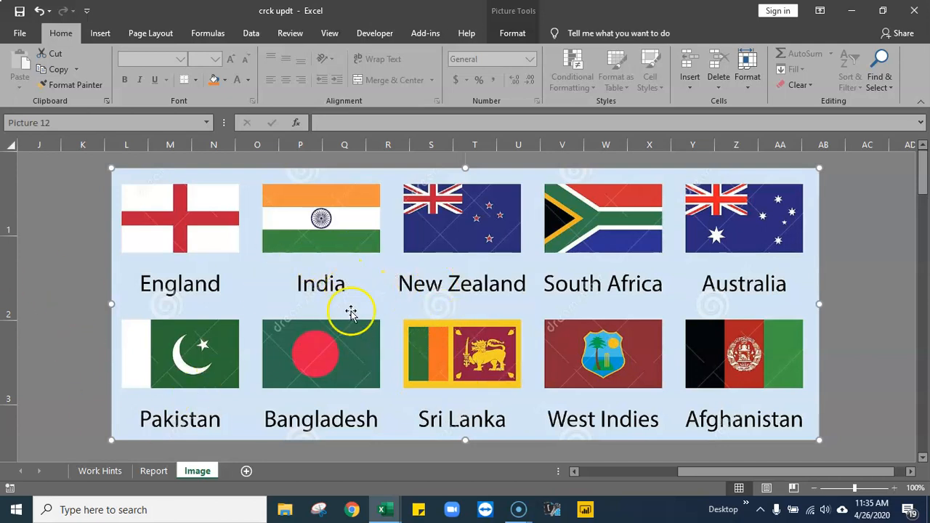
- Switch to the Cricket Dashboard workbook and rename Sheet1 as Dashboard
left_click(386, 511)
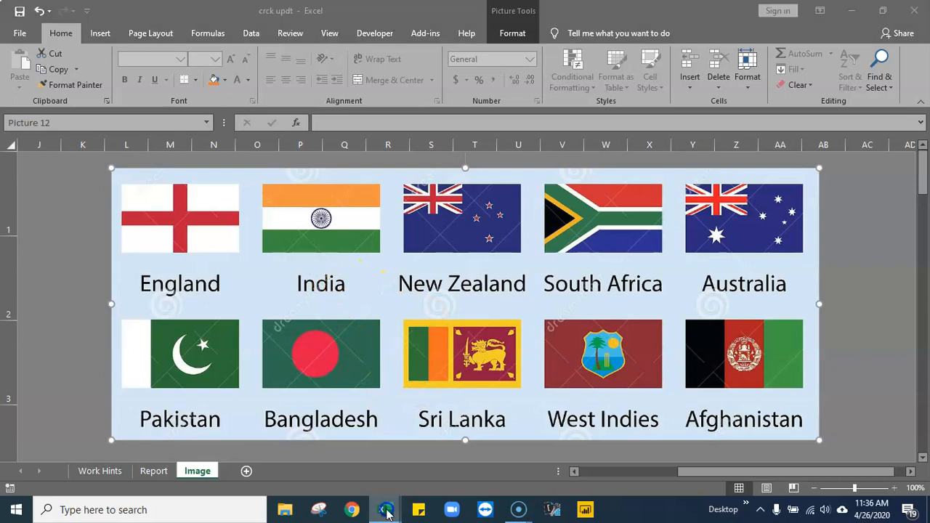
left_click(472, 446)
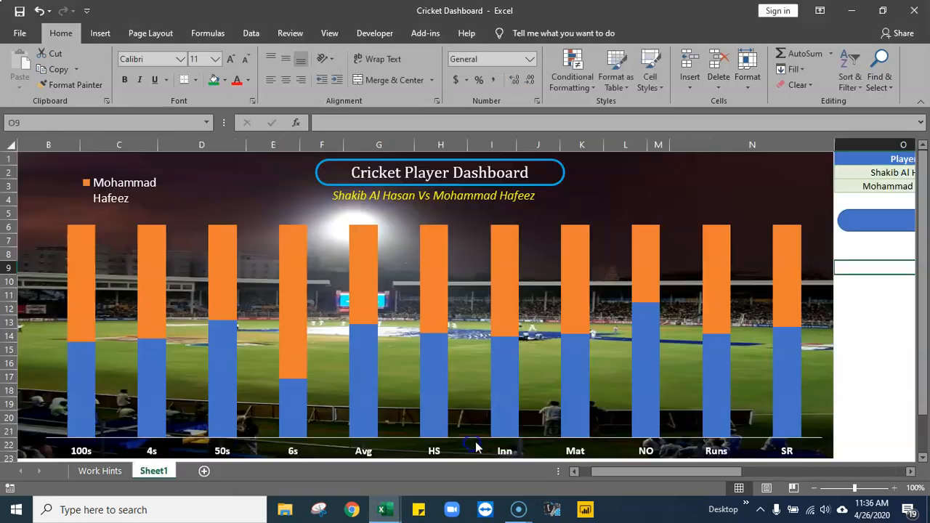
double_click(153, 469)
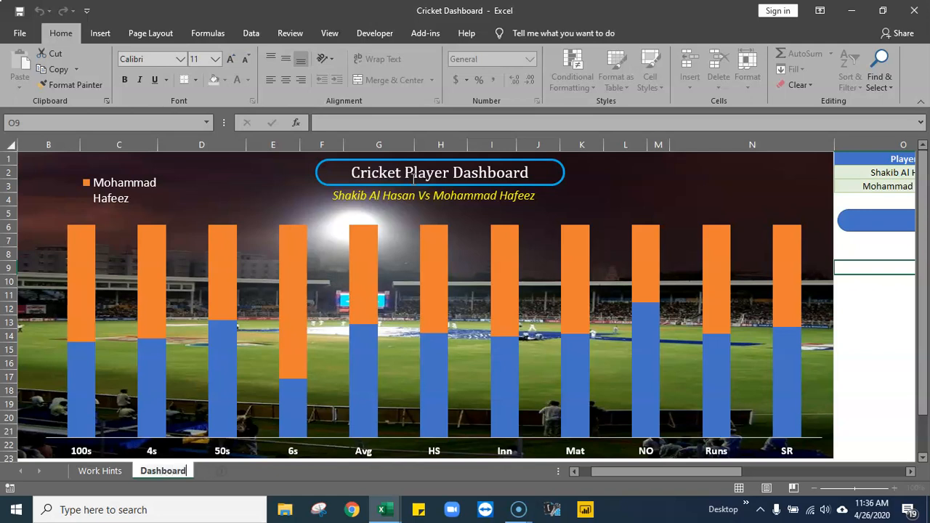
left_click(858, 321)
- Add a new worksheet after Dashboard and name it Flag
left_click(221, 471)
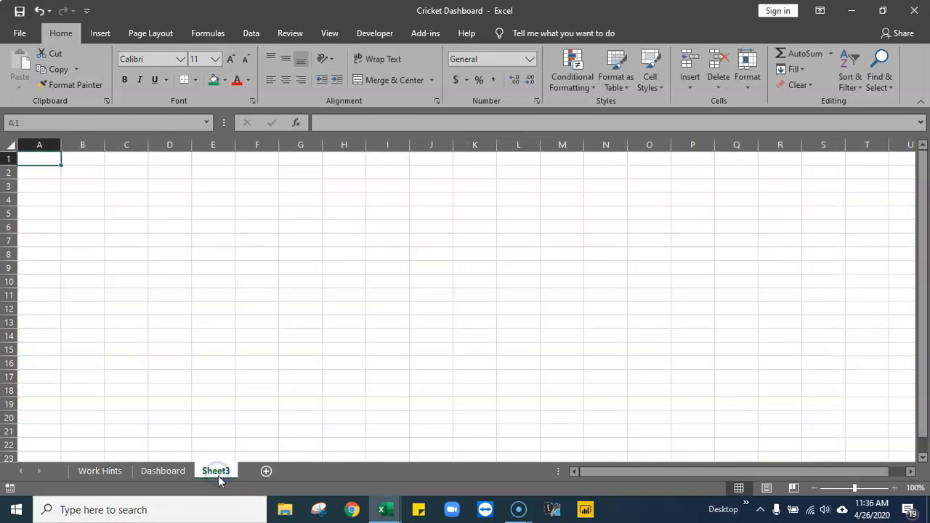
double_click(218, 471)
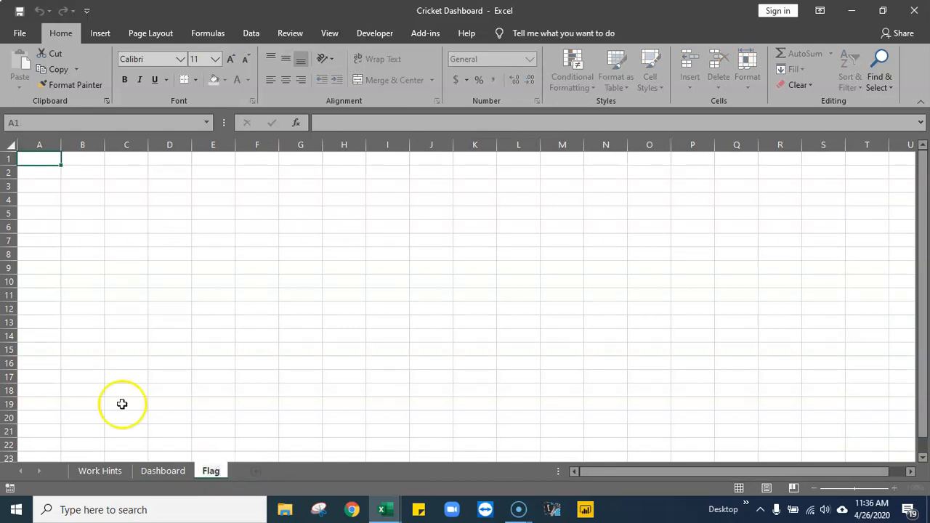
left_click(275, 349)
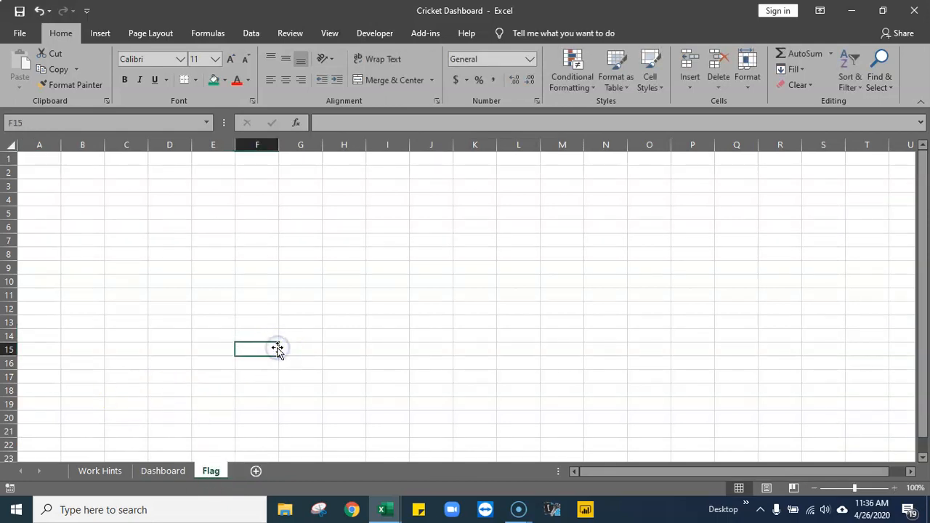
- Copy the picture of the ten country flags from the Image sheet of the crck updt workbook
left_click(385, 511)
left_click(332, 467)
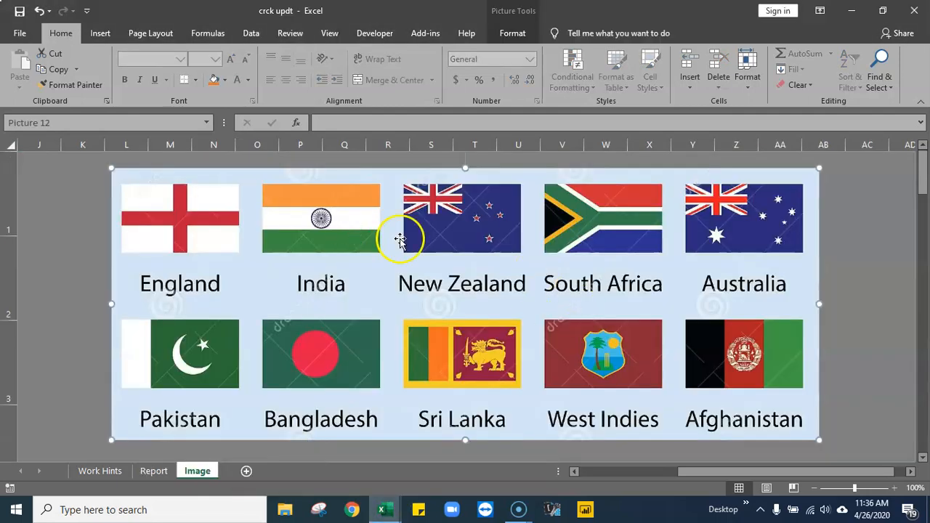
right_click(365, 282)
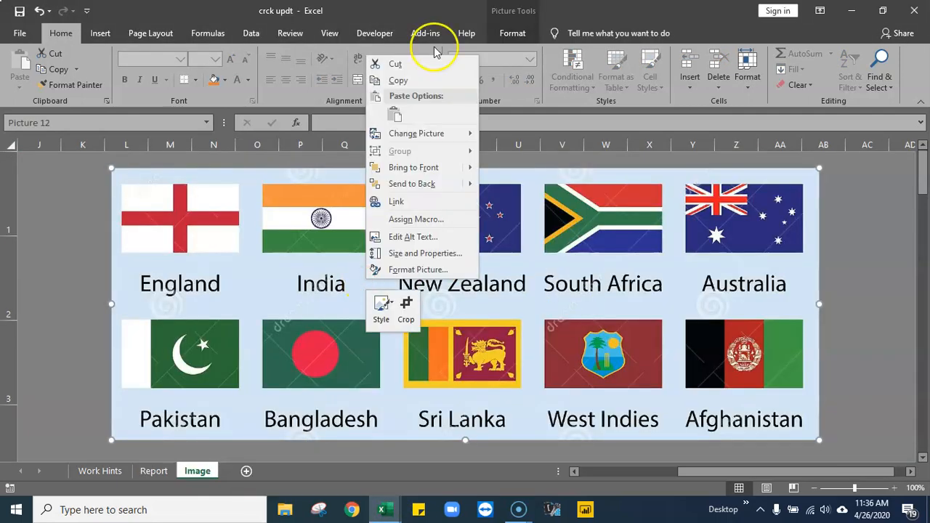
left_click(408, 81)
- Paste the flags picture into the Flag sheet of Cricket Dashboard and position it from column N near row 2
left_click(382, 509)
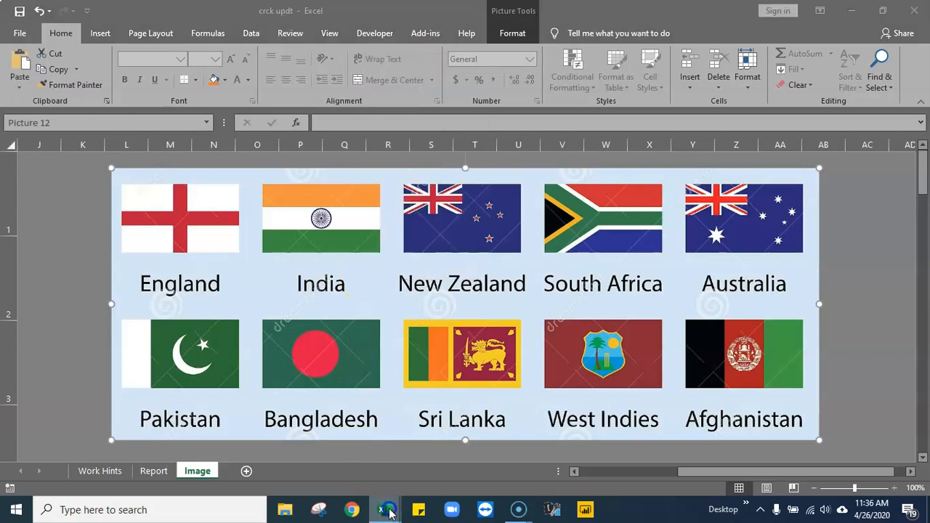
left_click(425, 474)
right_click(587, 227)
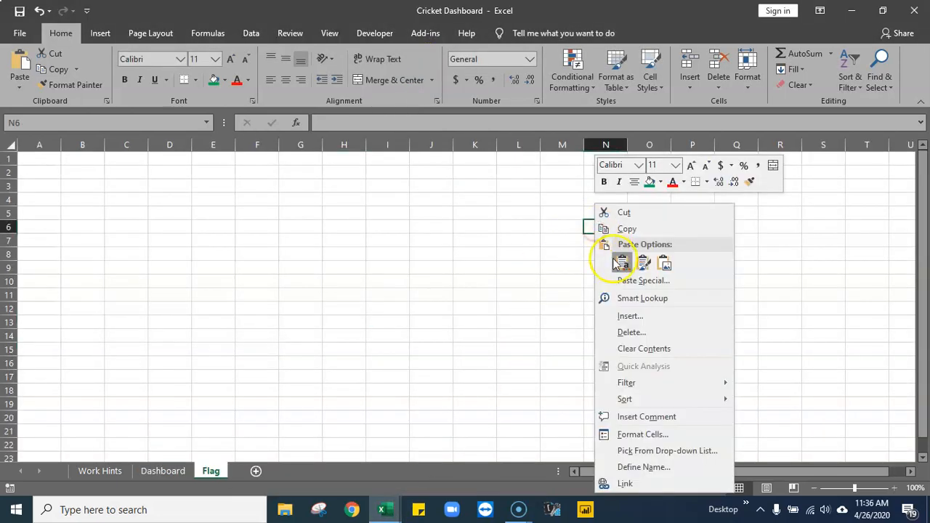
left_click(616, 260)
left_click_drag(632, 349, 639, 290)
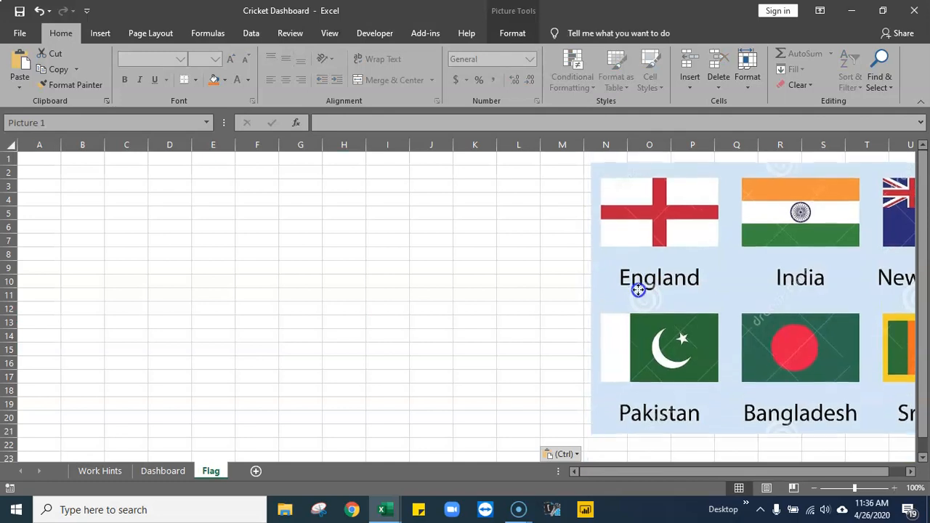
left_click(518, 308)
- Examine how the country names in column C are matched with the flags in column D on the Image sheet of crck updt
left_click(382, 508)
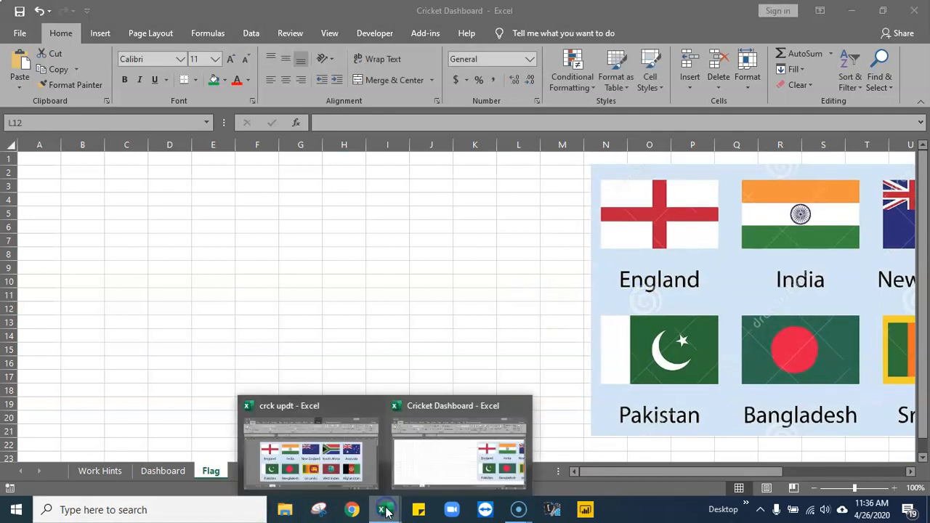
left_click(316, 458)
left_click_drag(685, 471, 584, 468)
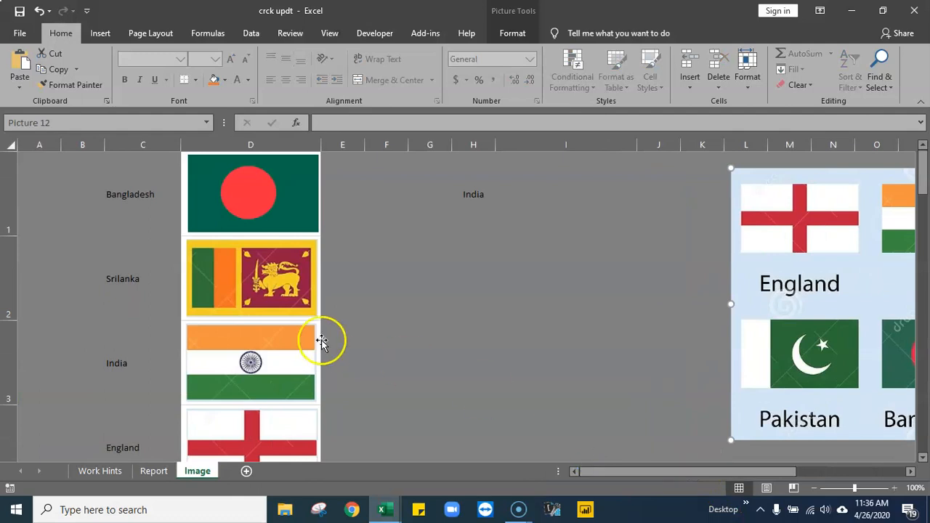
left_click_drag(138, 161, 129, 424)
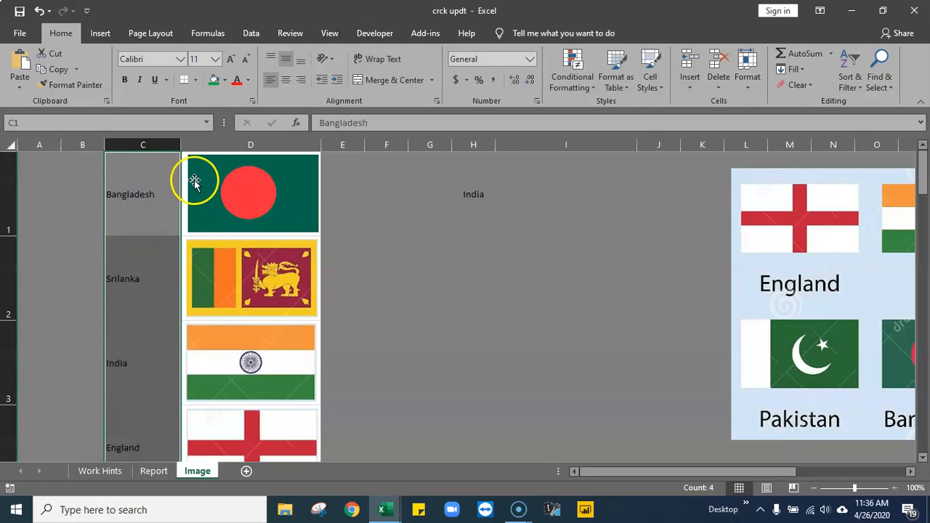
left_click(801, 210)
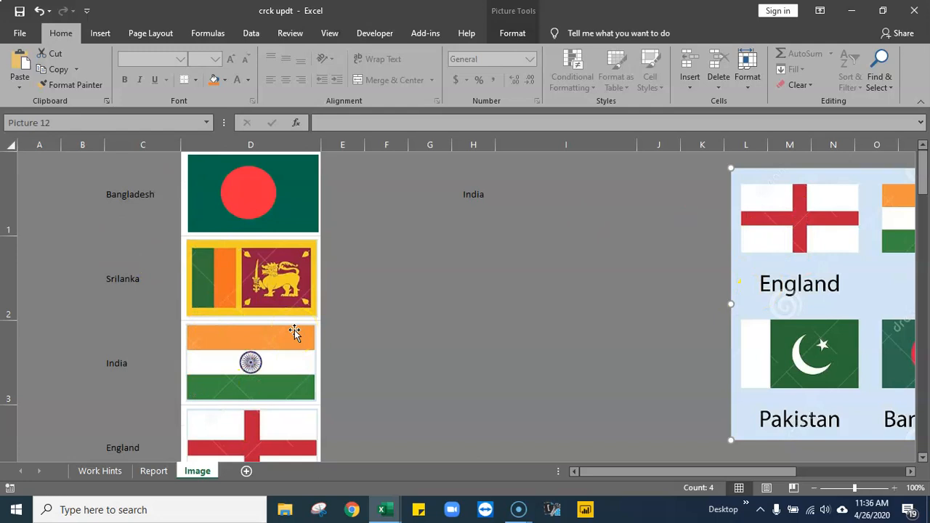
scroll(309, 400, "down", 3)
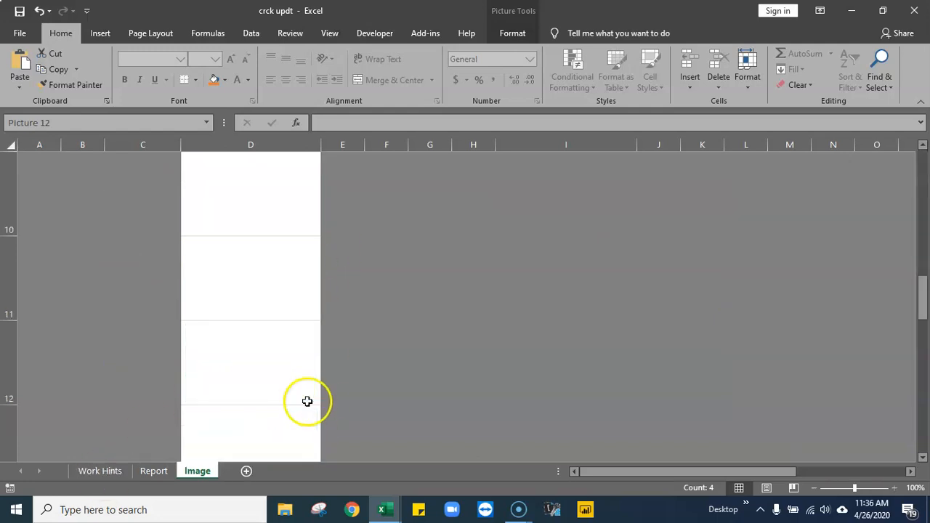
scroll(291, 327, "up", 3)
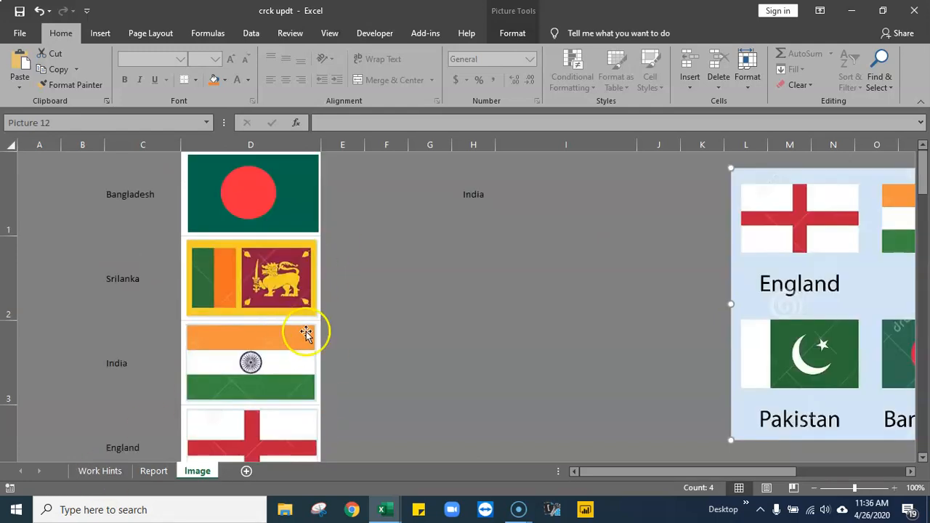
left_click(923, 459)
left_click(923, 459)
left_click(923, 459)
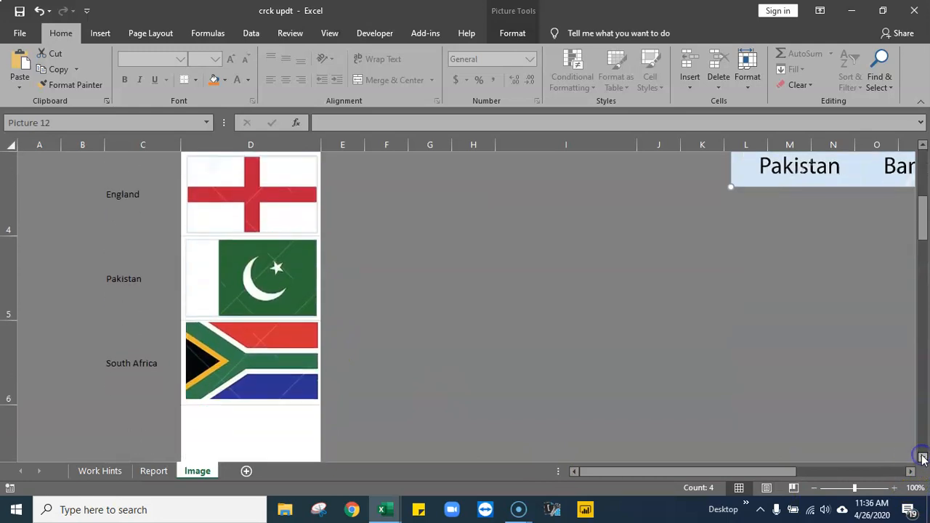
scroll(662, 400, "up", 1)
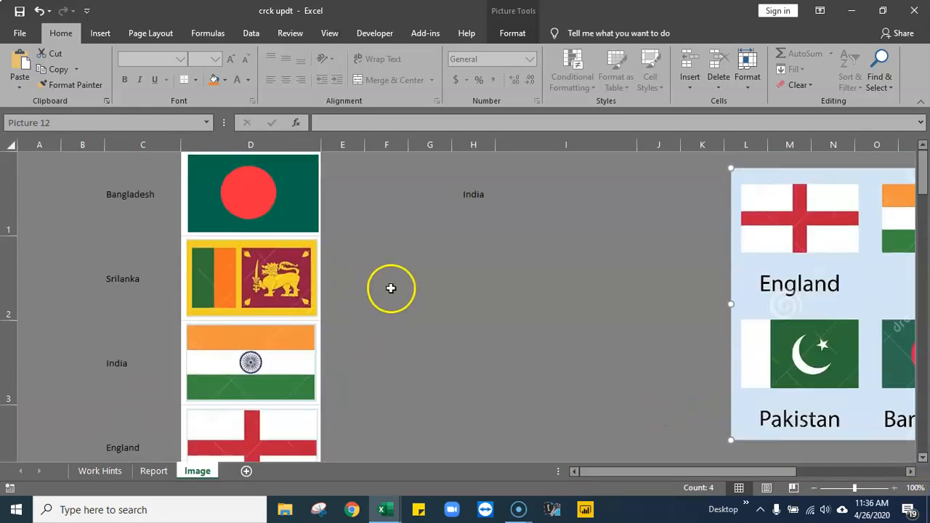
left_click_drag(145, 174, 252, 338)
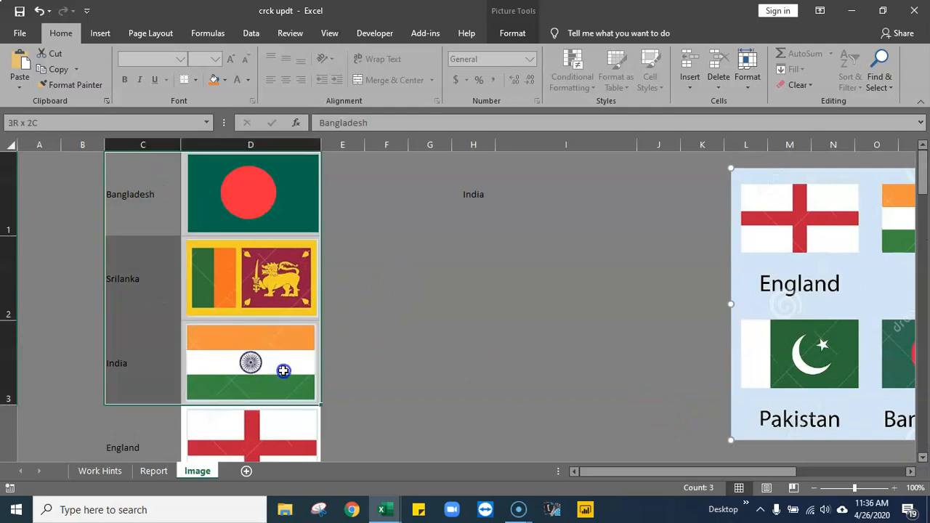
left_click(102, 473)
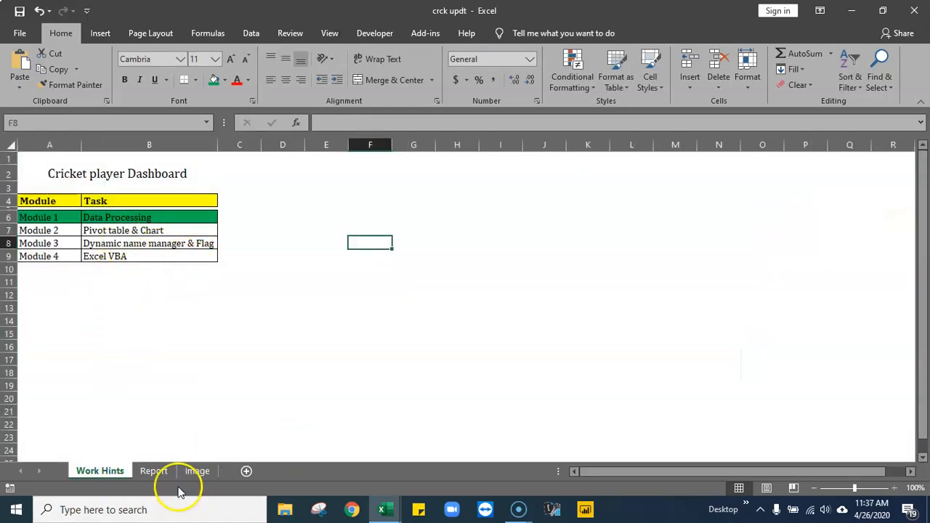
left_click(197, 472)
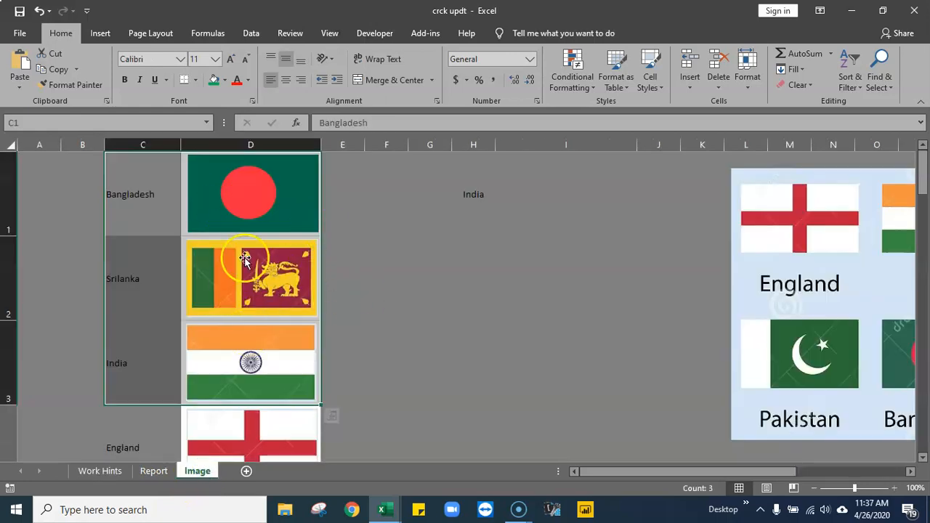
left_click(499, 306)
- Return to the Flag sheet of Cricket Dashboard and move the flags picture so it starts in column L near row 2
left_click(386, 509)
left_click(453, 461)
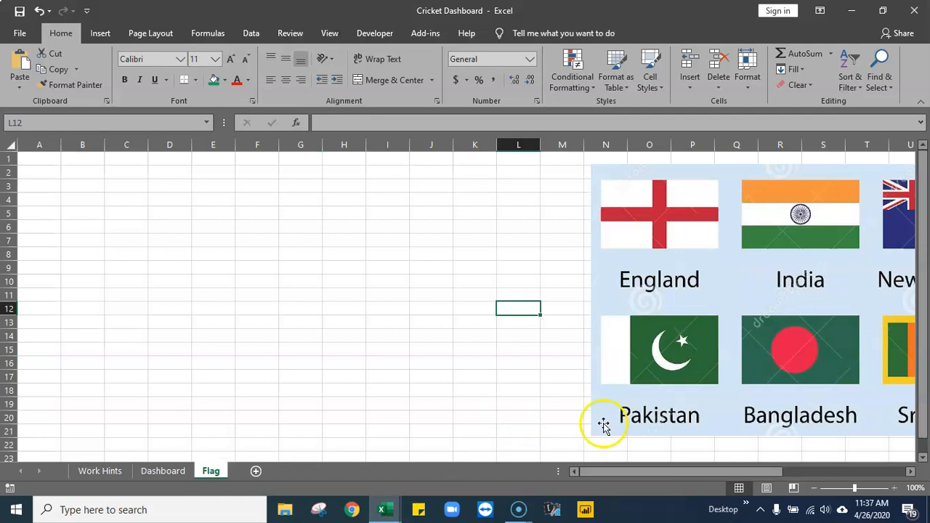
left_click(675, 317)
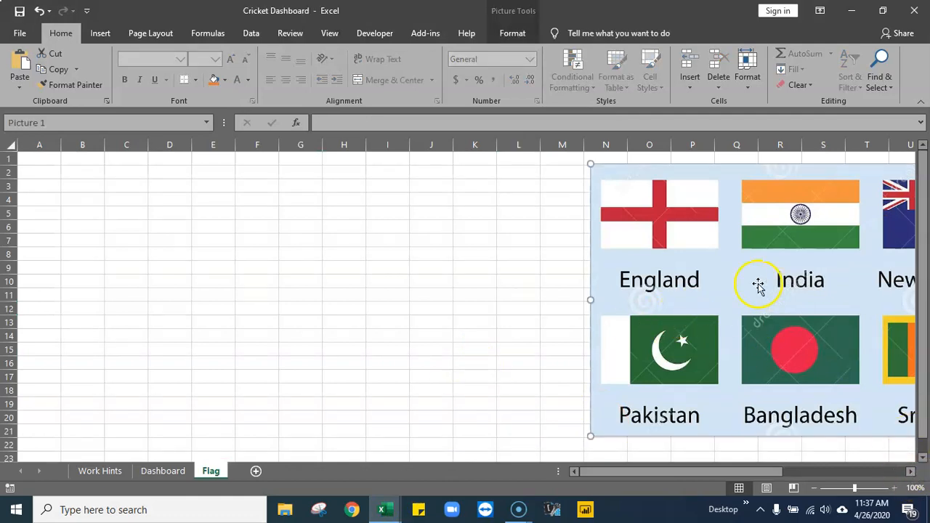
left_click_drag(758, 277, 591, 283)
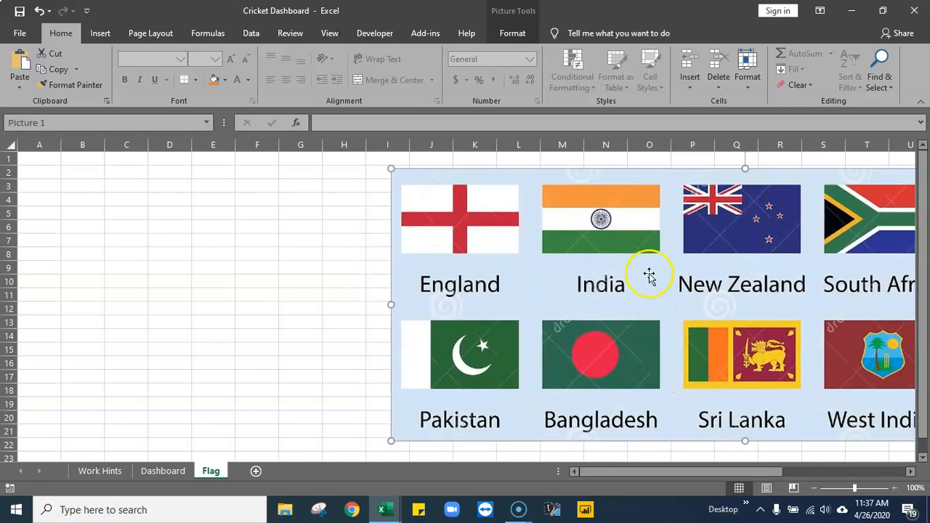
left_click_drag(648, 268, 759, 264)
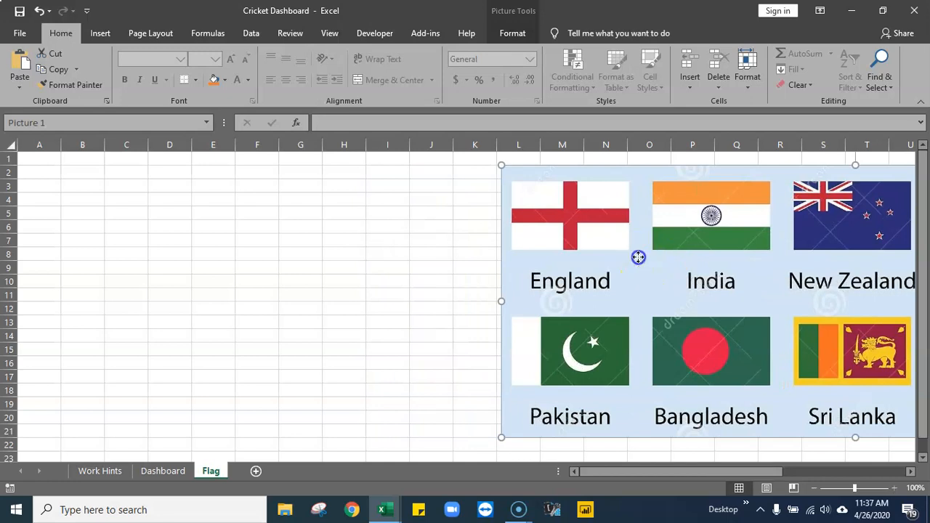
- Crop the height of the flags picture to the lower row of flags, excluding the country names
left_click(332, 222)
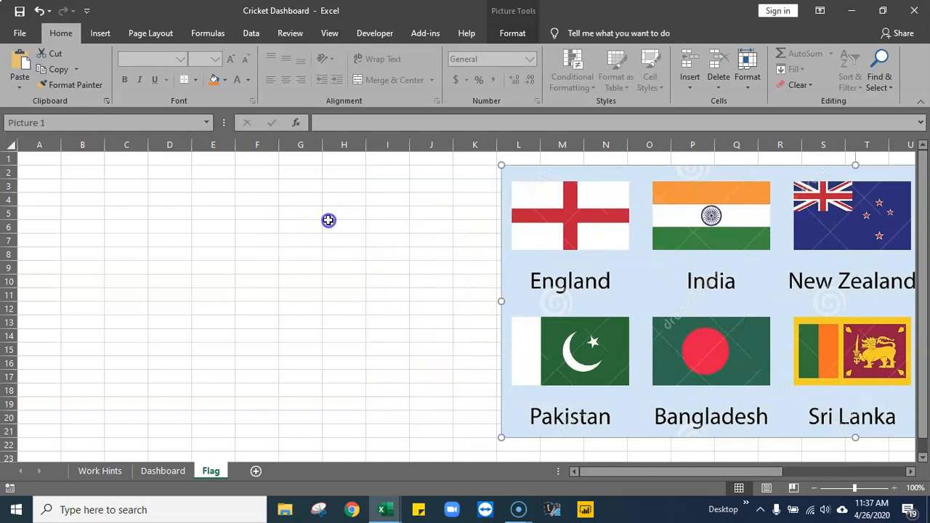
left_click(644, 262)
left_click(512, 29)
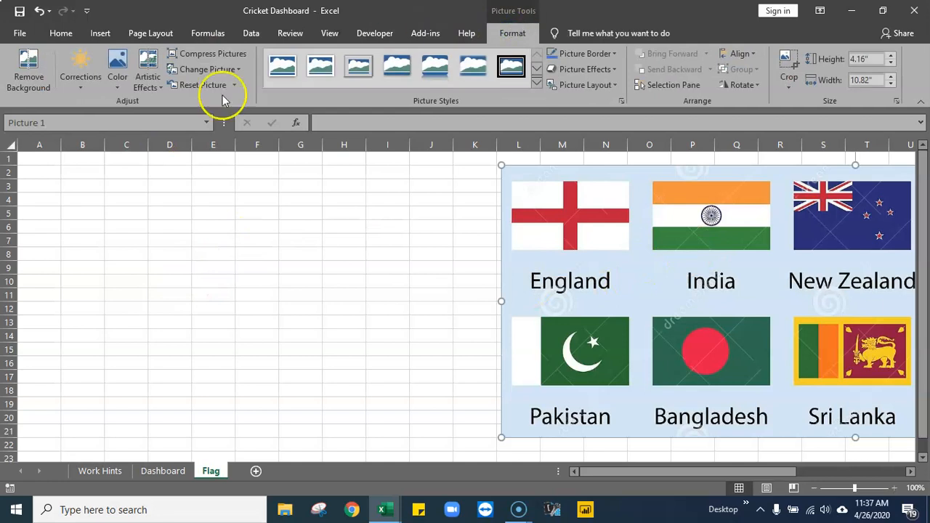
left_click(795, 60)
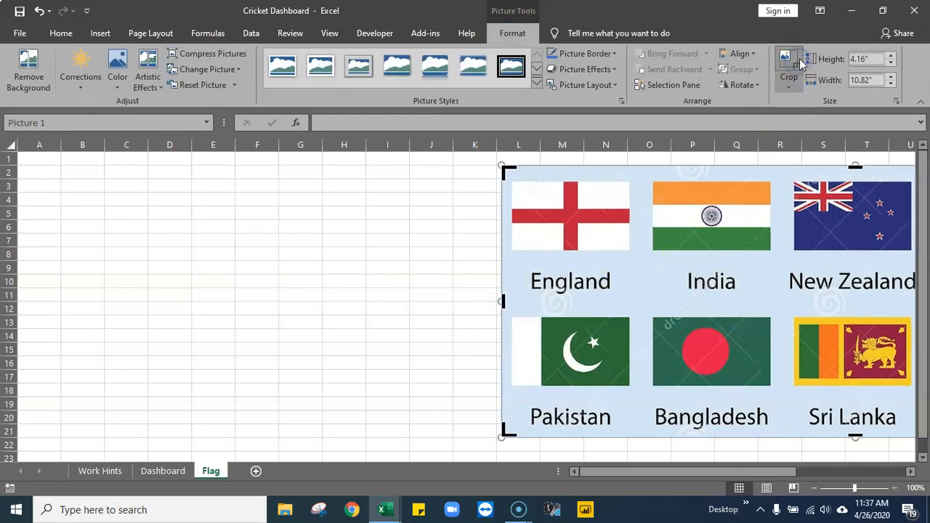
left_click(911, 472)
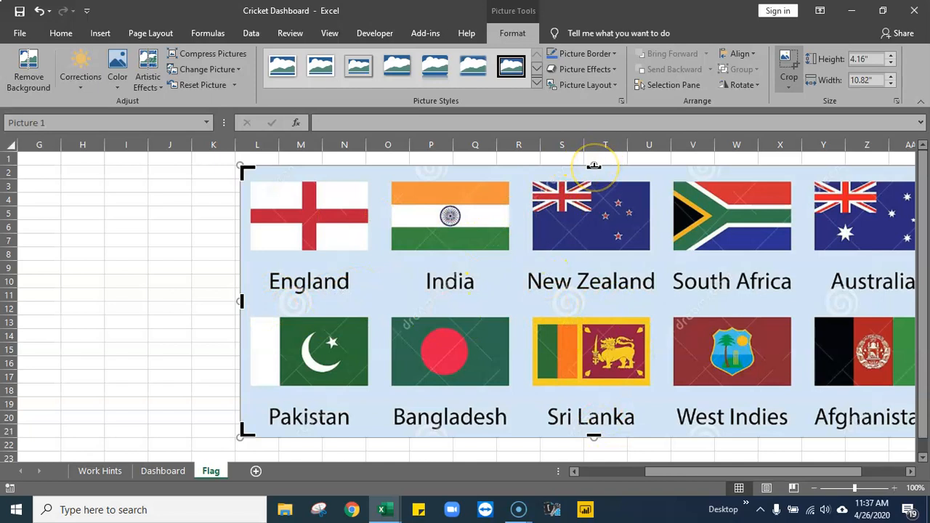
left_click_drag(594, 168, 592, 318)
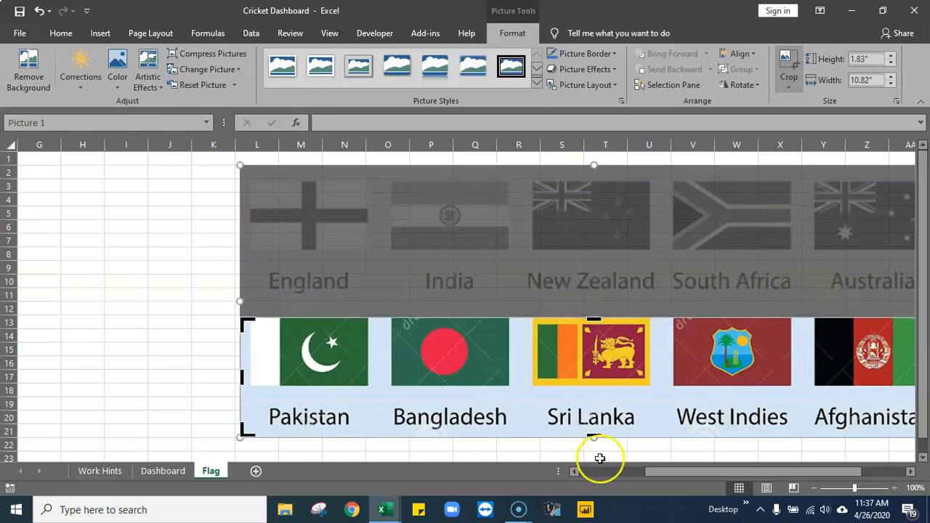
left_click_drag(594, 432, 601, 386)
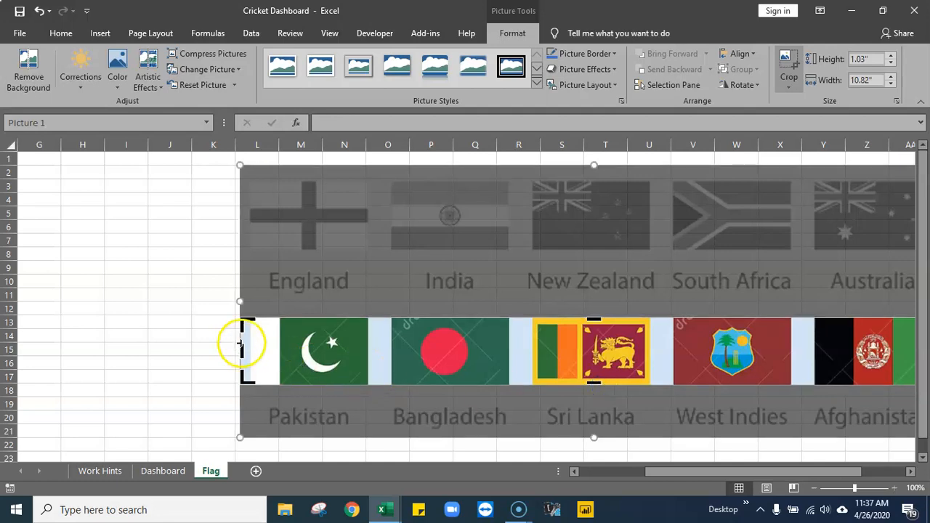
- Crop the sides of the flags picture so only the Pakistan, Bangladesh and Sri Lanka flags remain, about 6.12" wide
mouse_move(242, 350)
left_mouse_down()
mouse_move(277, 353)
mouse_move(228, 354)
mouse_move(251, 352)
left_mouse_up()
left_click_drag(821, 471, 865, 468)
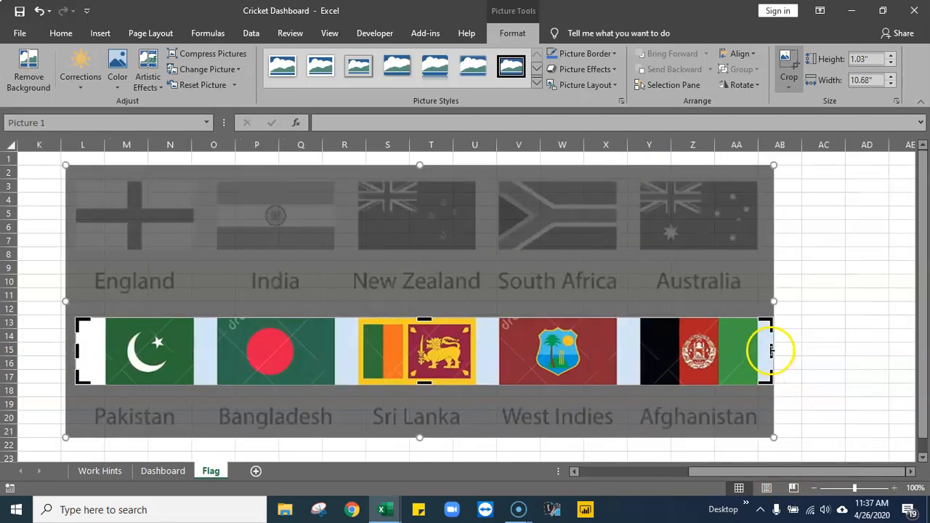
left_click_drag(770, 351, 489, 359)
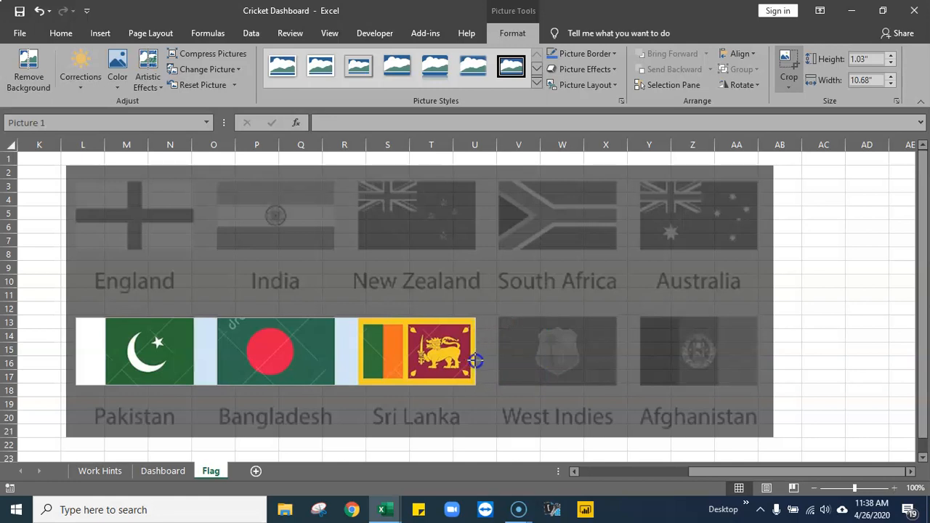
left_click_drag(476, 360, 475, 361)
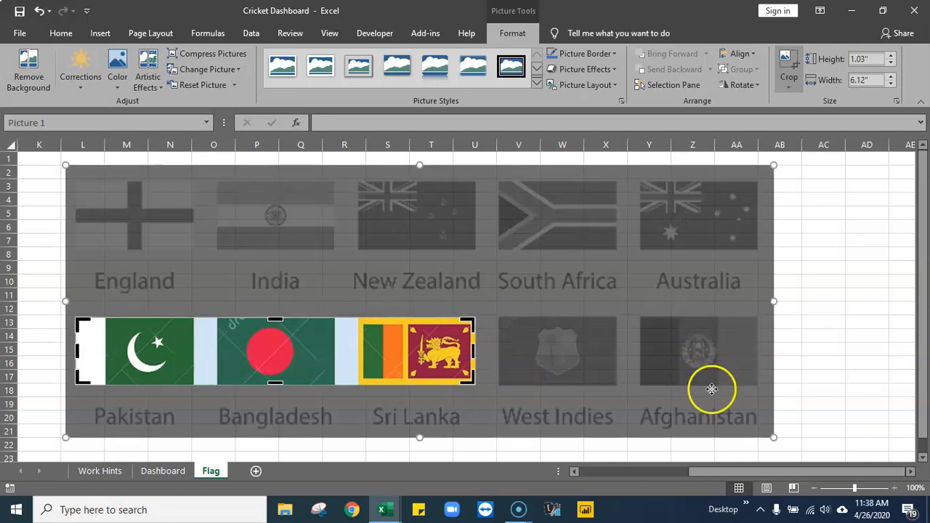
left_click(822, 347)
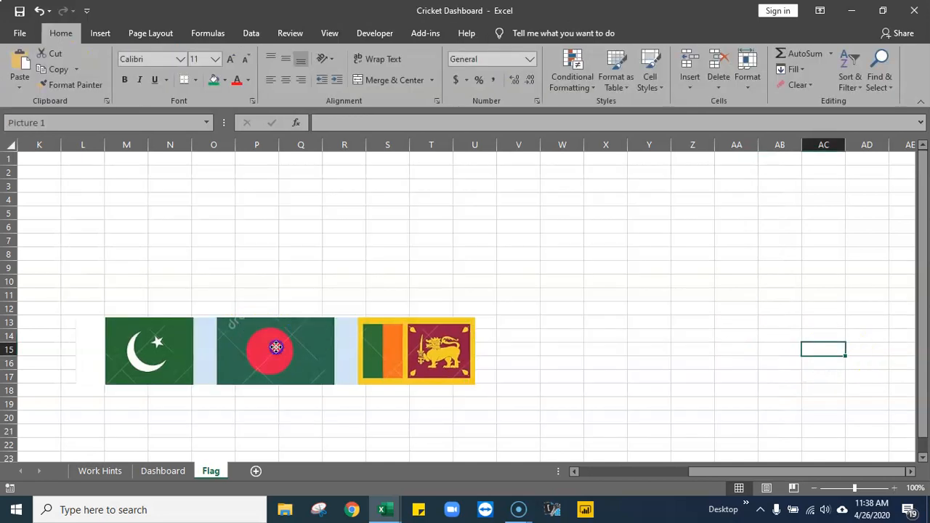
- Move the Pakistan, Bangladesh and Sri Lanka strip to row 2 from column L and place a duplicate below it near row 13
left_click(276, 349)
left_click_drag(769, 472, 653, 456)
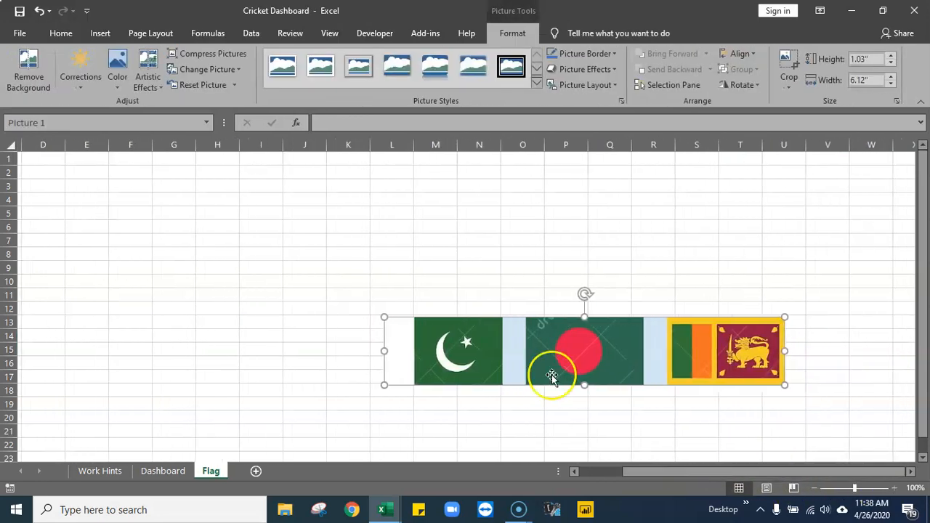
left_click_drag(535, 357, 433, 288)
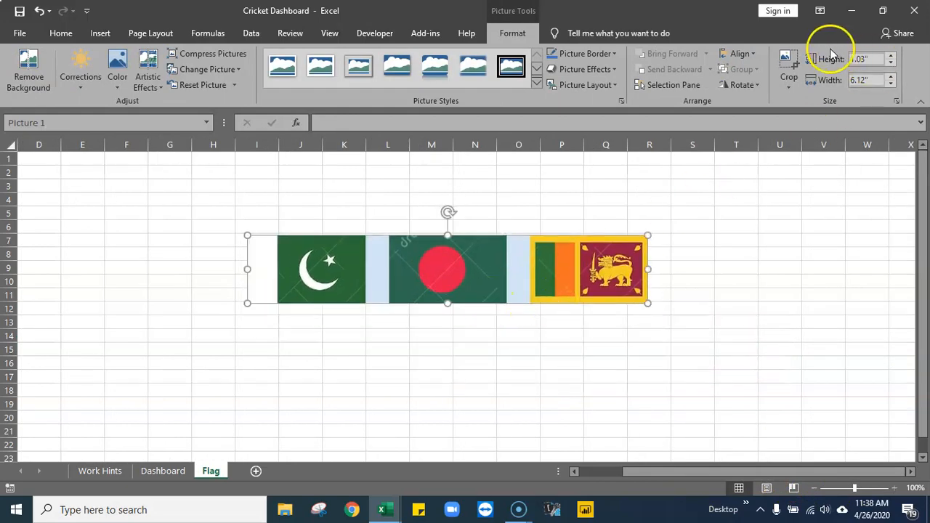
left_click_drag(498, 260, 619, 317)
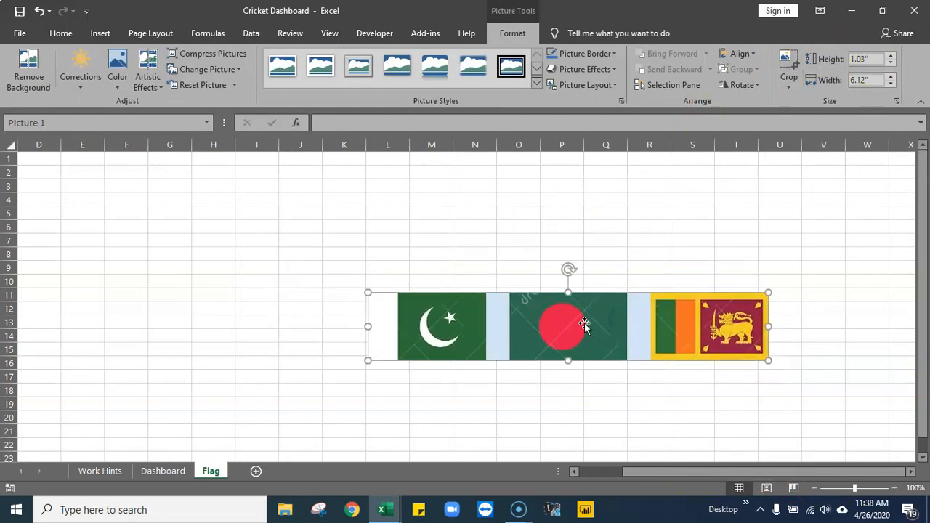
left_click_drag(585, 323, 559, 206)
left_click_drag(567, 437, 576, 377)
- Shift the picture inside the duplicate strip's crop frame to show the England, India and New Zealand flags
left_click(788, 57)
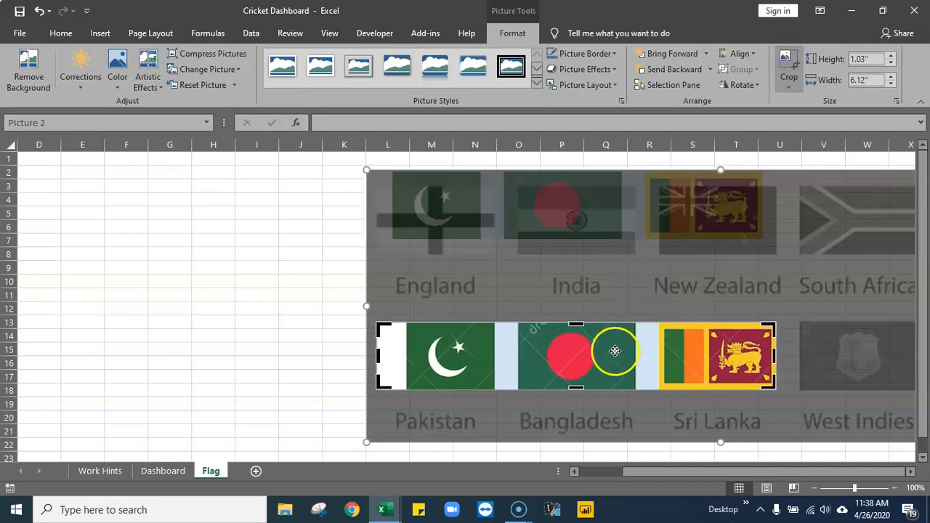
left_click_drag(604, 218, 603, 352)
left_click(684, 328)
key("Down")
key("Left")
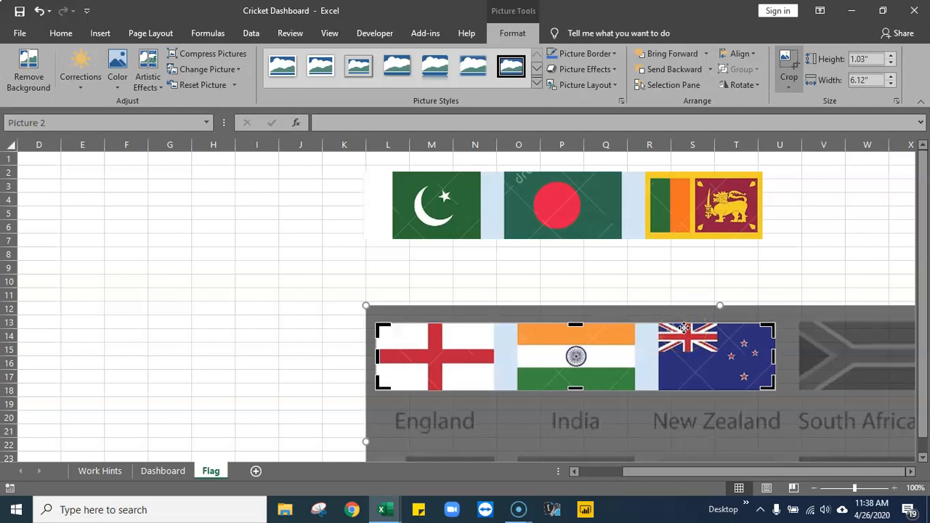
left_click(596, 278)
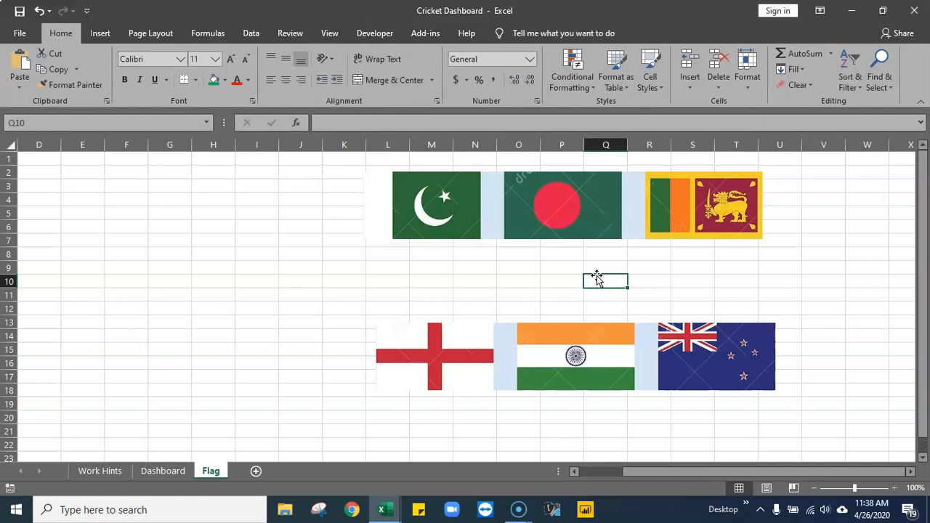
left_click(486, 358)
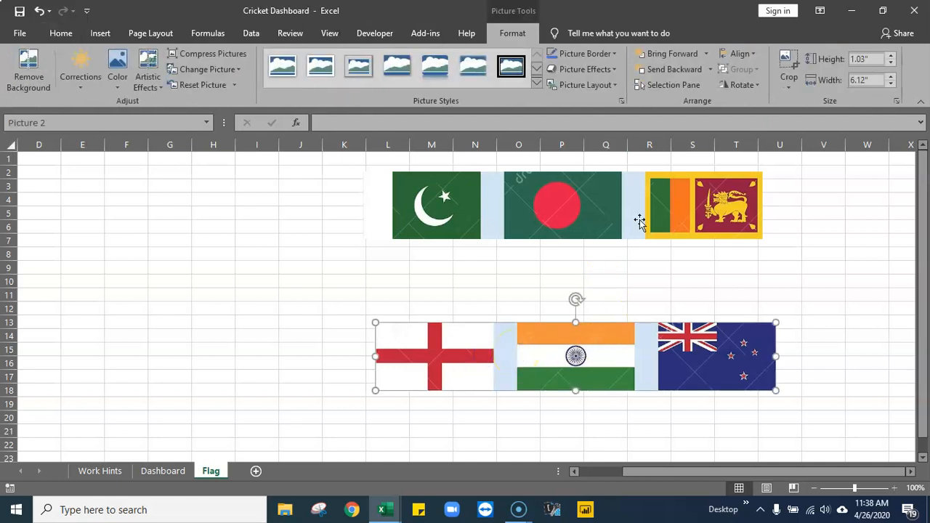
left_click(787, 58)
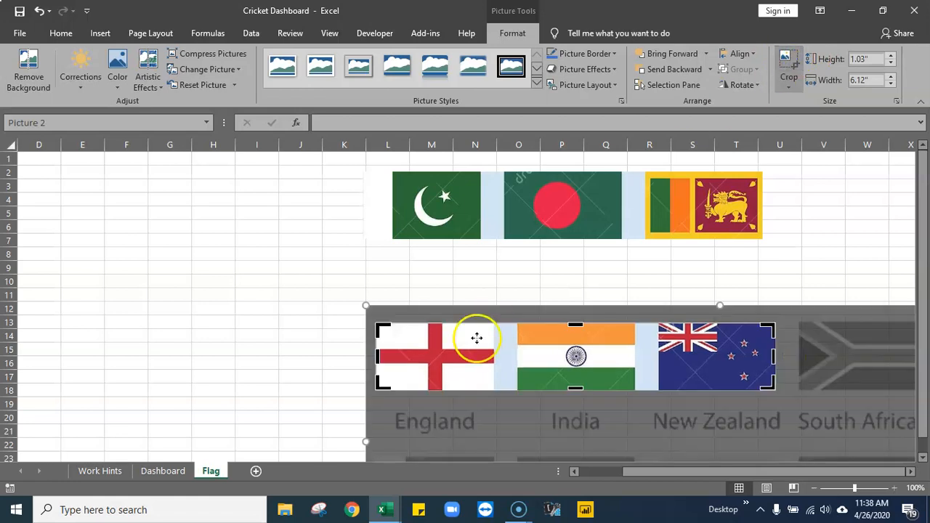
left_click(800, 258)
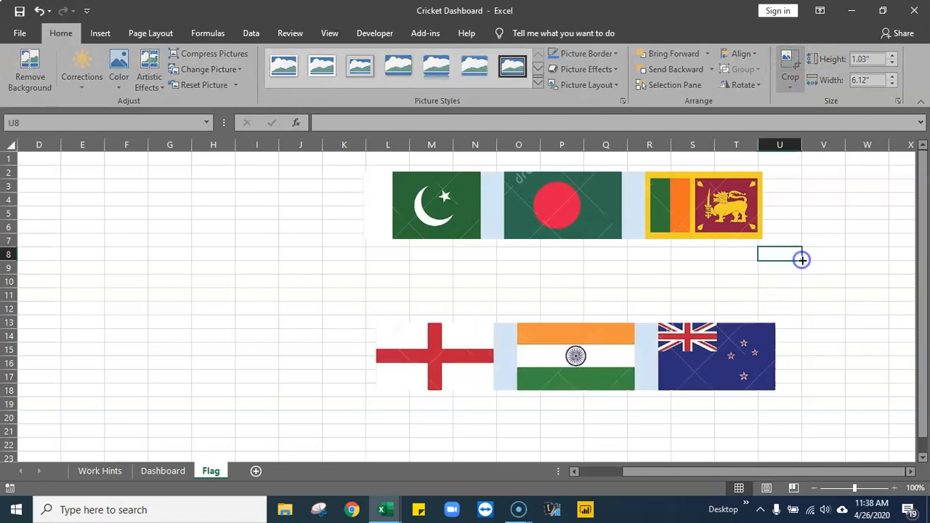
- Move the England, India and New Zealand strip up to about row 9, just below the Pakistan strip
left_click(543, 369)
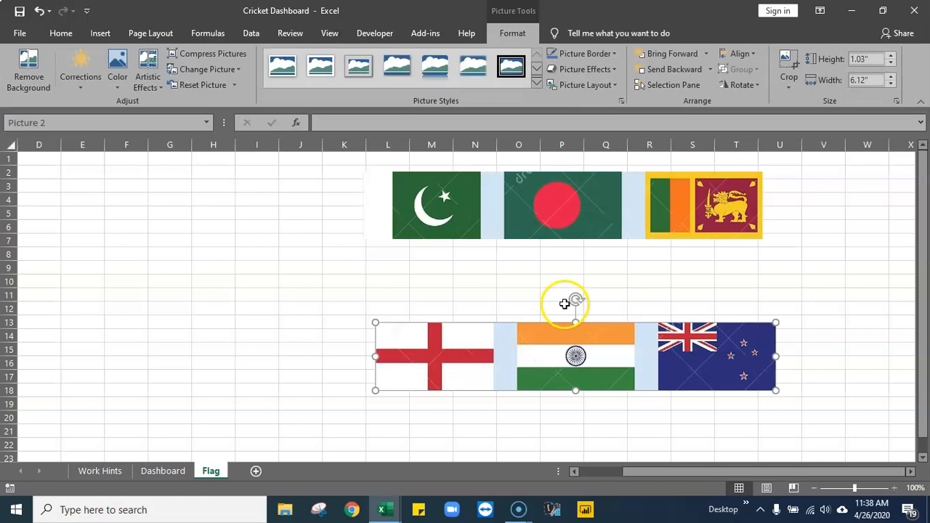
left_click_drag(466, 354, 461, 293)
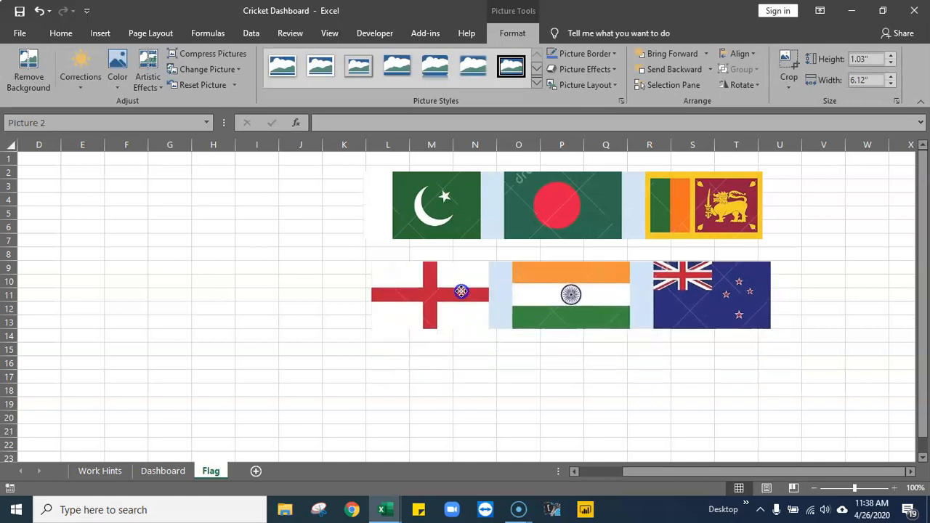
left_click(282, 269)
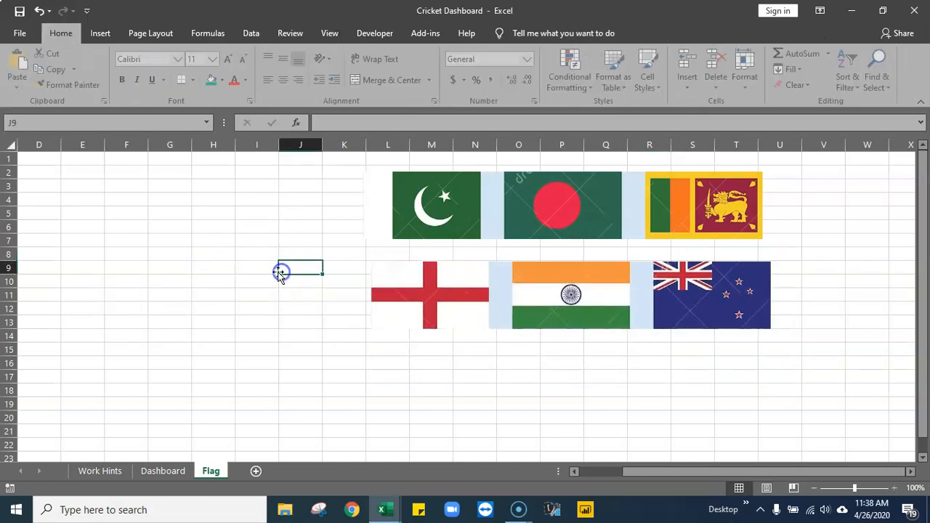
- Hide the Flag sheet's gridlines and align the left edge of the England strip with the Pakistan strip above
left_click(327, 36)
left_click(167, 82)
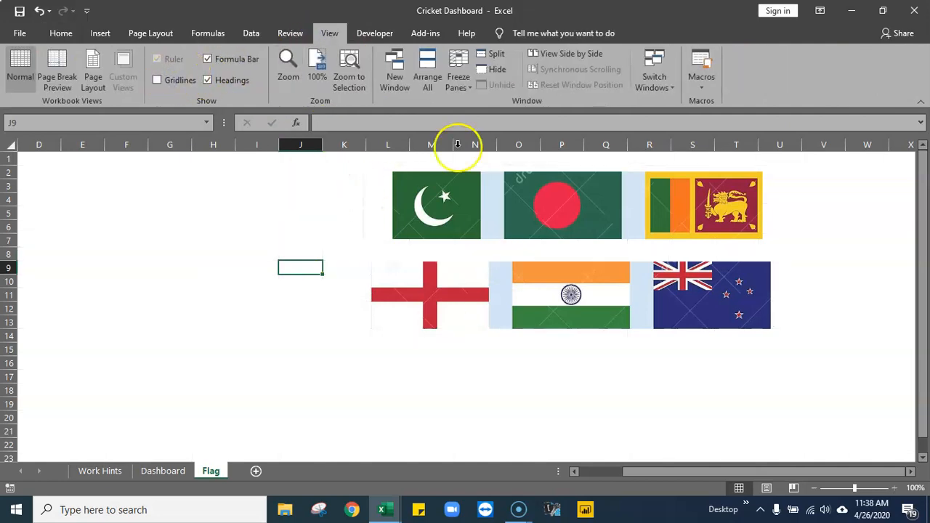
left_click_drag(418, 299, 410, 294)
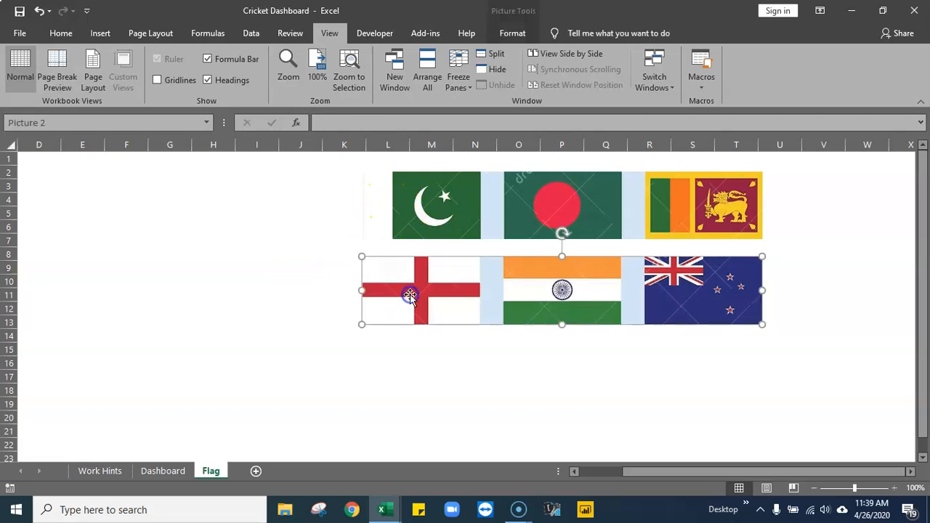
left_click(280, 264)
- Fill all cells of the Flag sheet with light grey
left_click(8, 145)
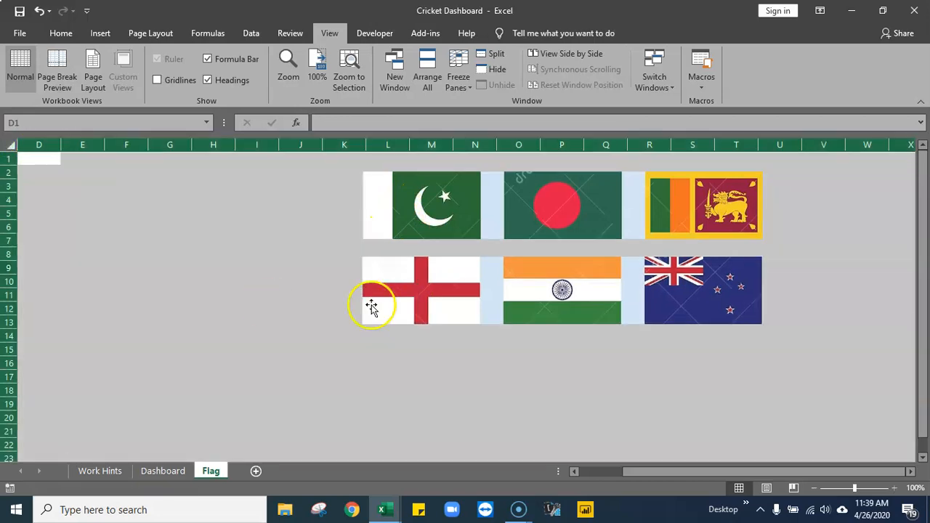
left_click(65, 33)
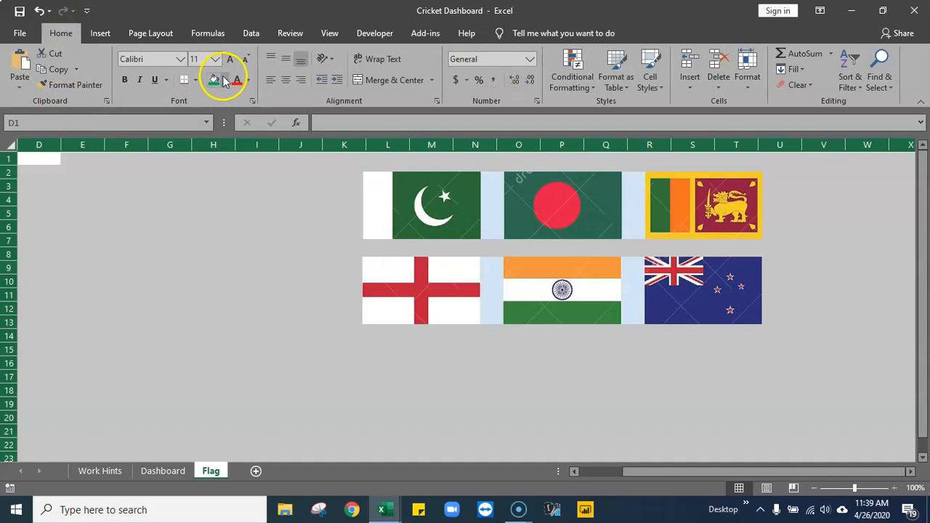
left_click(224, 81)
left_click(213, 149)
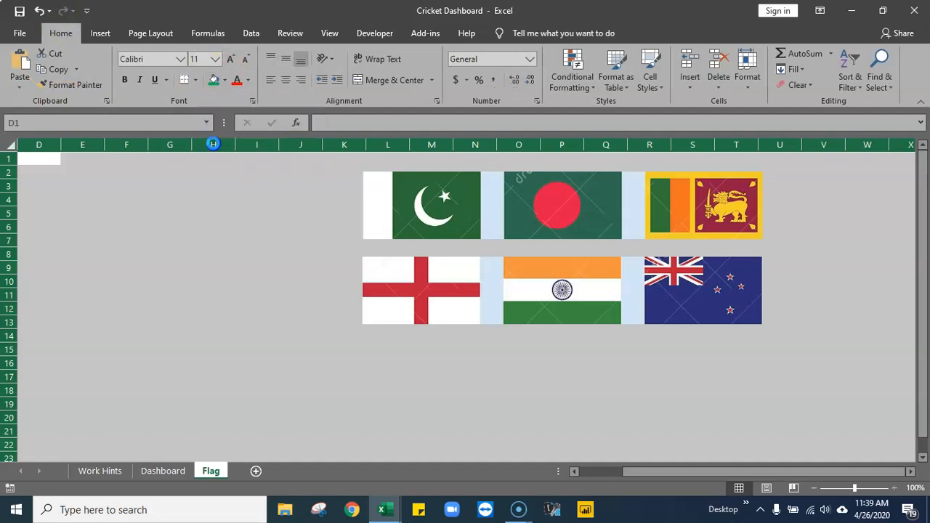
left_click(291, 309)
- Move the England, India and New Zealand strip down so it starts at row 12
left_click(480, 354)
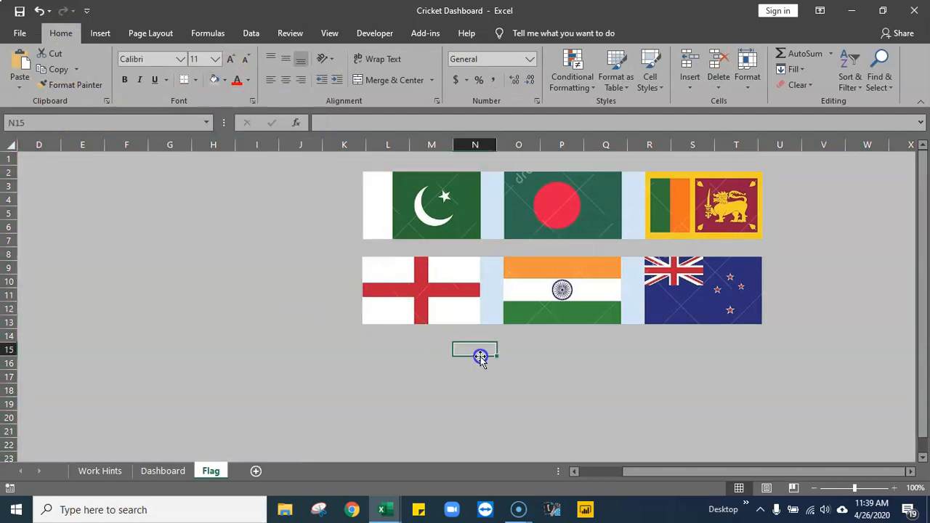
left_click(497, 210)
left_click_drag(494, 289, 491, 339)
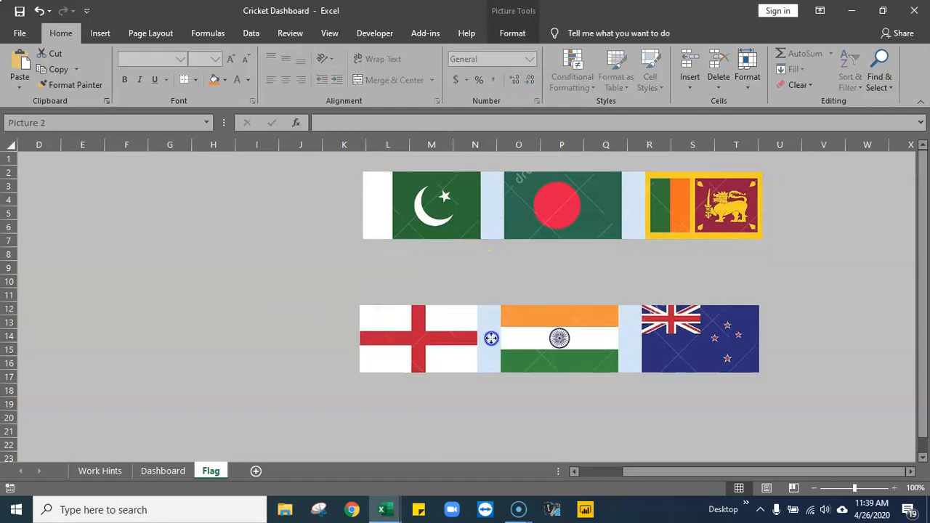
double_click(530, 356)
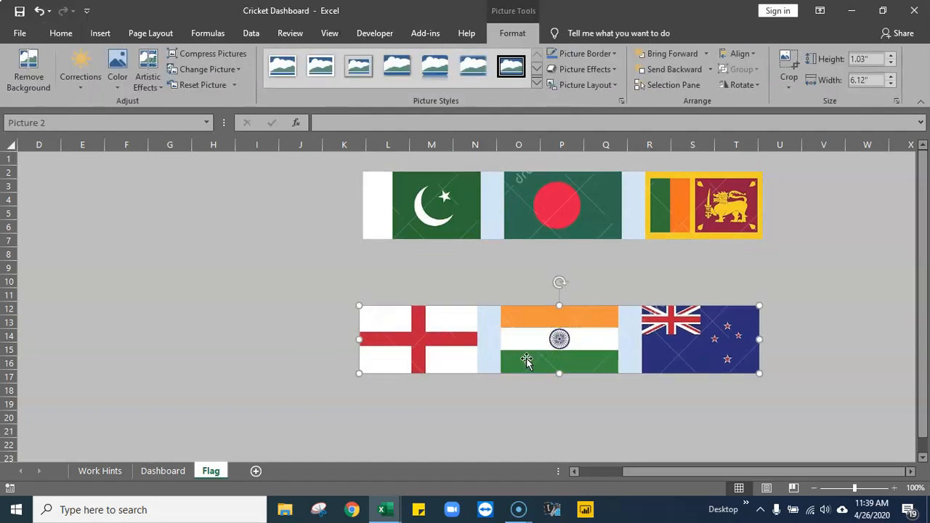
left_click(789, 60)
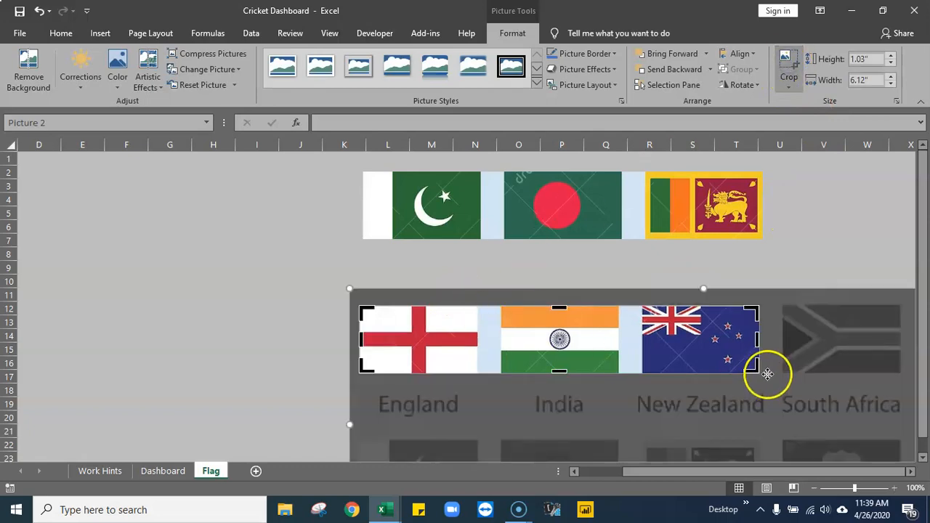
left_click(794, 264)
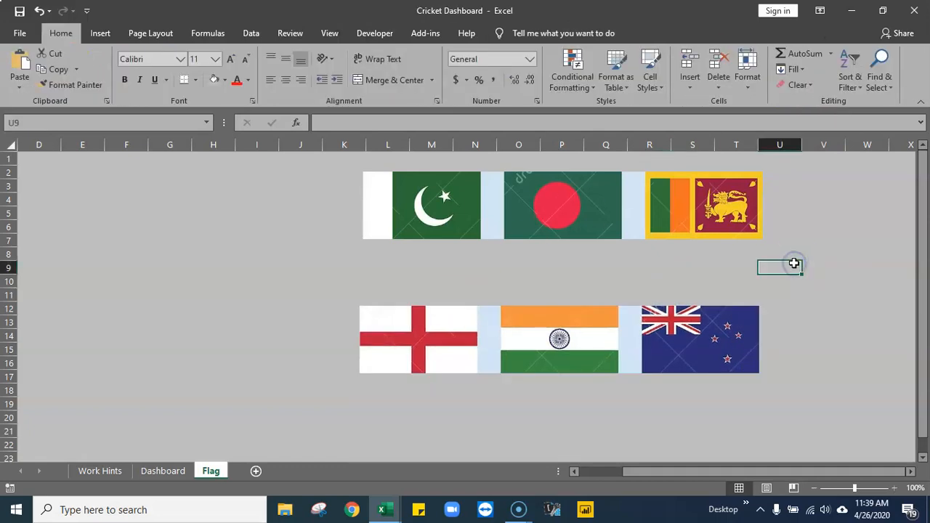
- Place duplicates of the England, India and New Zealand strip directly above and below it, and adjust the upper strips to leave narrow gaps
left_click(537, 351)
left_click_drag(546, 341, 549, 273)
left_click(899, 298)
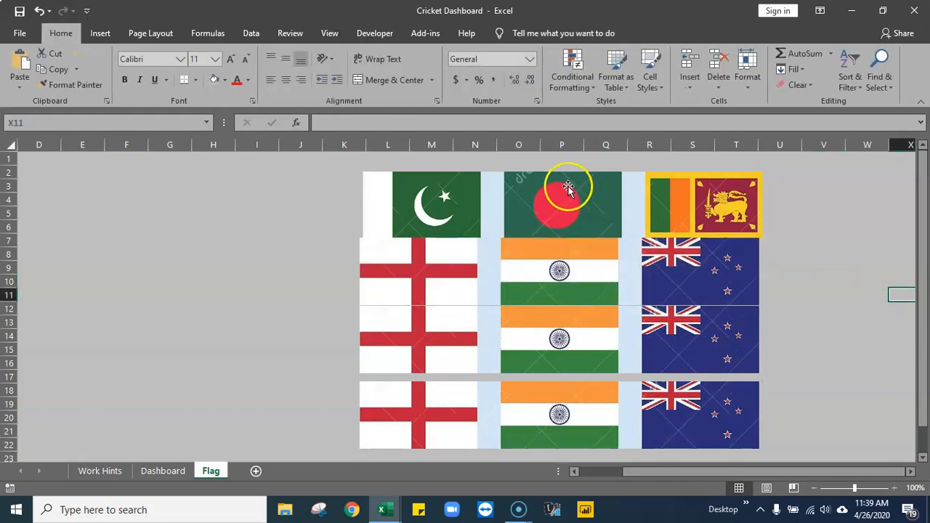
left_click_drag(569, 188, 567, 178)
left_click_drag(566, 269, 567, 266)
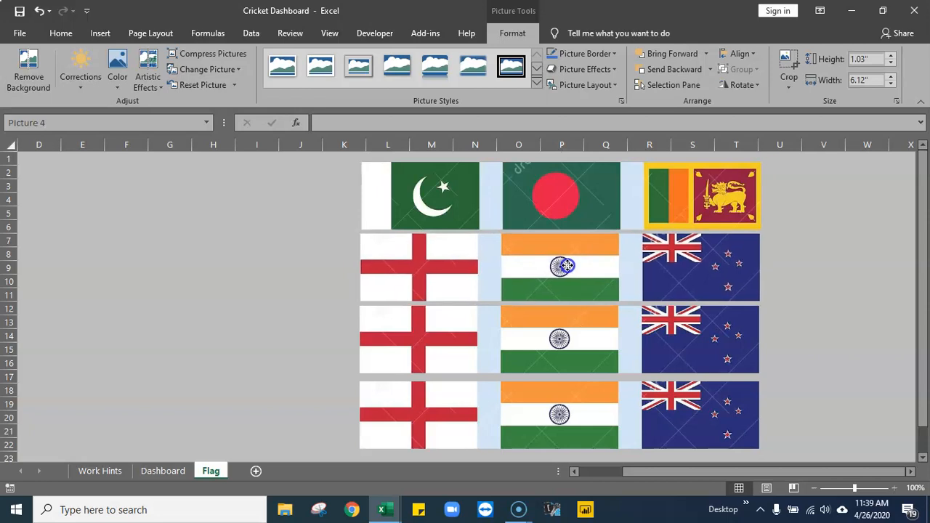
left_click(795, 370)
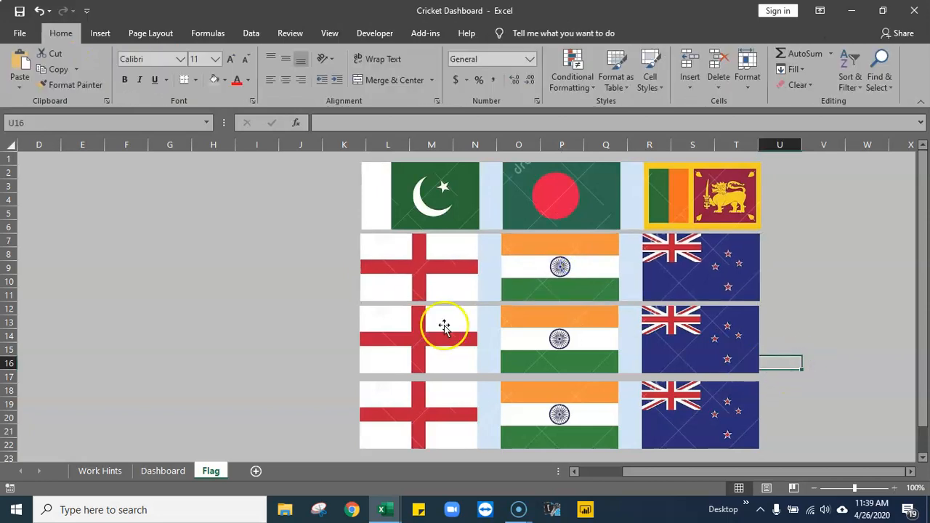
- Crop the upper England, India and New Zealand strip from the right so only the England flag remains
left_click(444, 268)
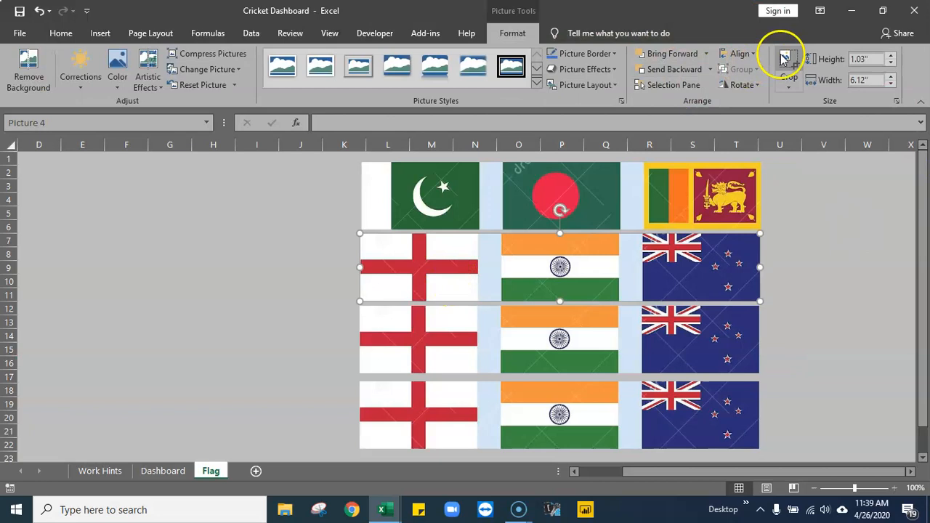
left_click(786, 60)
left_click_drag(756, 266, 492, 255)
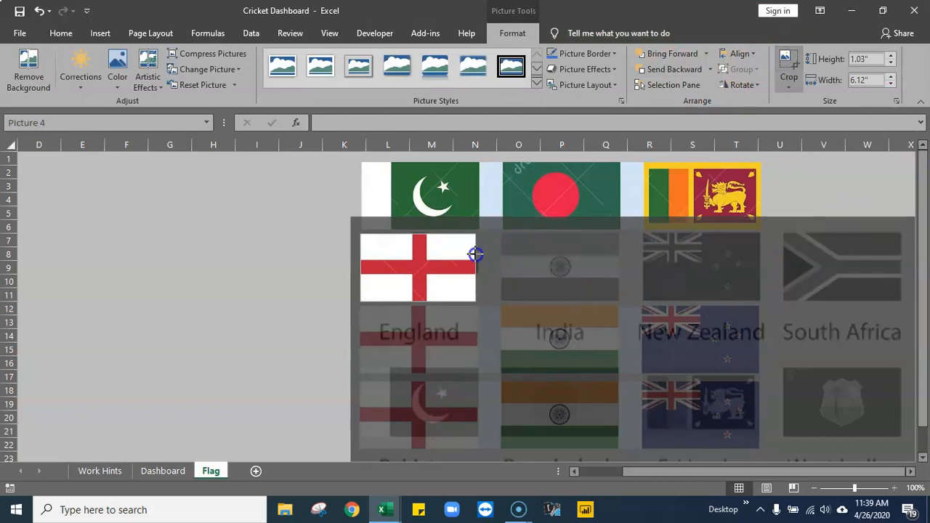
left_click(209, 263)
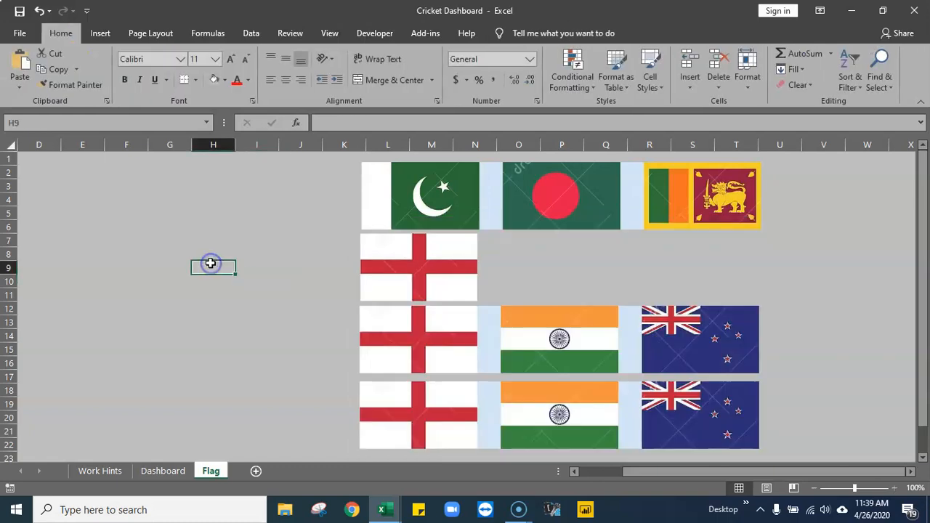
- Crop both sides of the middle England, India and New Zealand strip so only the India flag remains
left_click(544, 338)
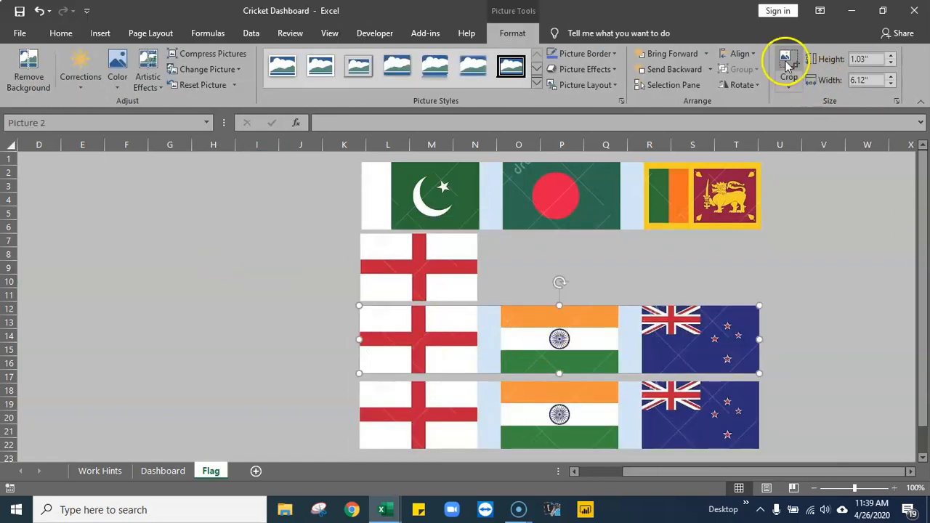
left_click(789, 63)
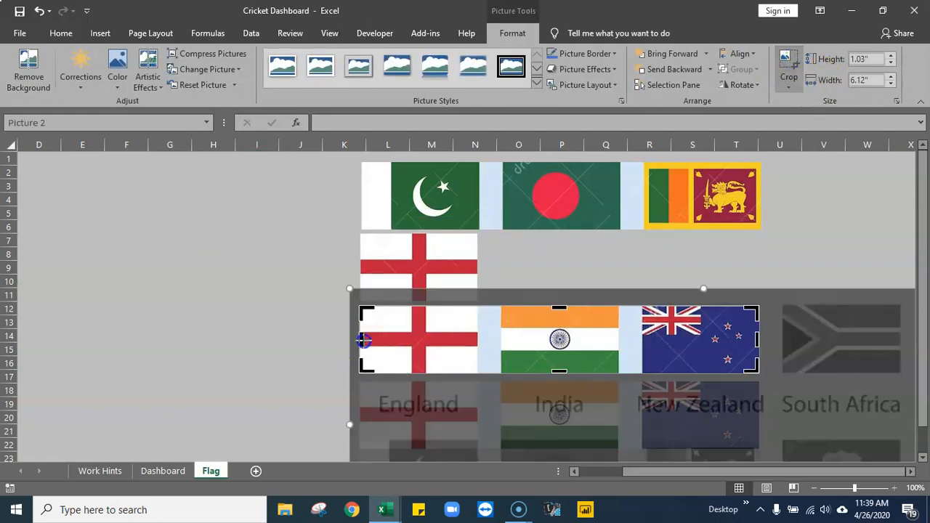
left_click_drag(364, 339, 497, 342)
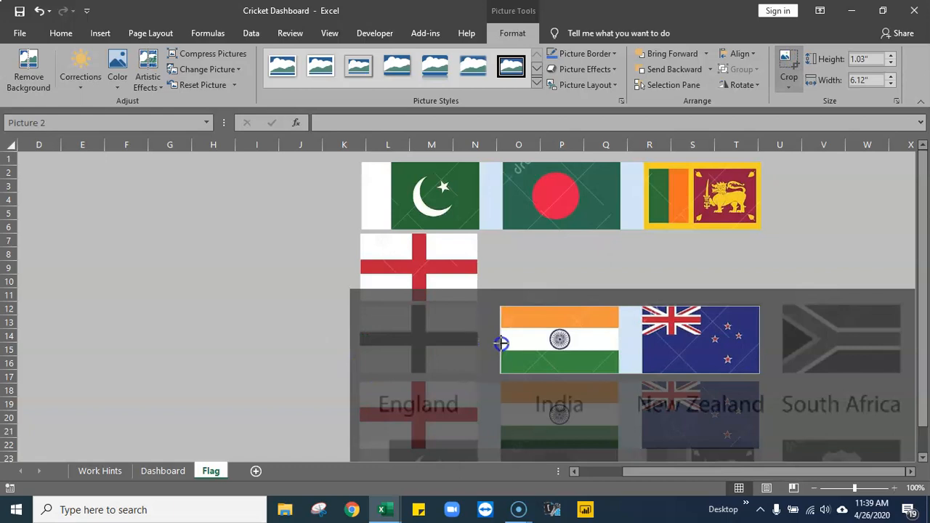
left_click_drag(760, 340, 618, 341)
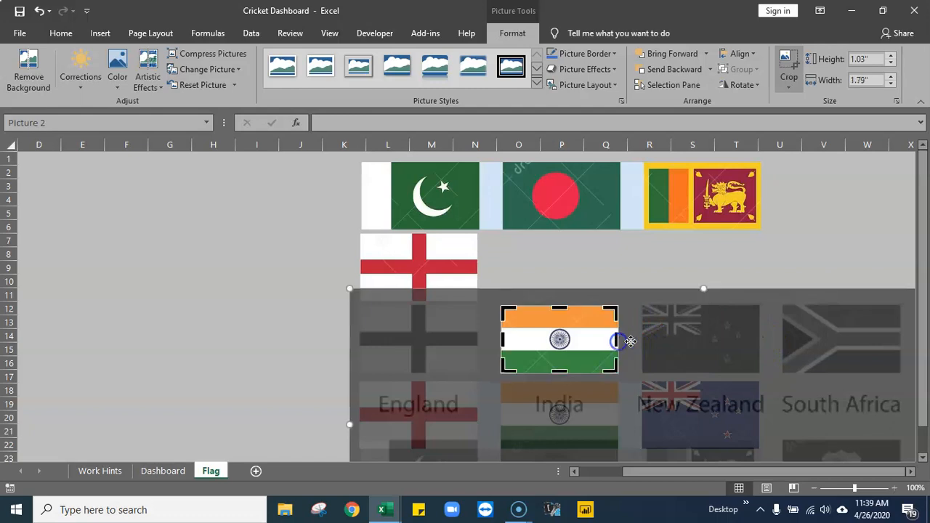
left_click(788, 242)
- Crop the lowest England, India and New Zealand strip from the left so only the New Zealand flag remains
scroll(603, 332, "down", 1)
left_click(603, 363)
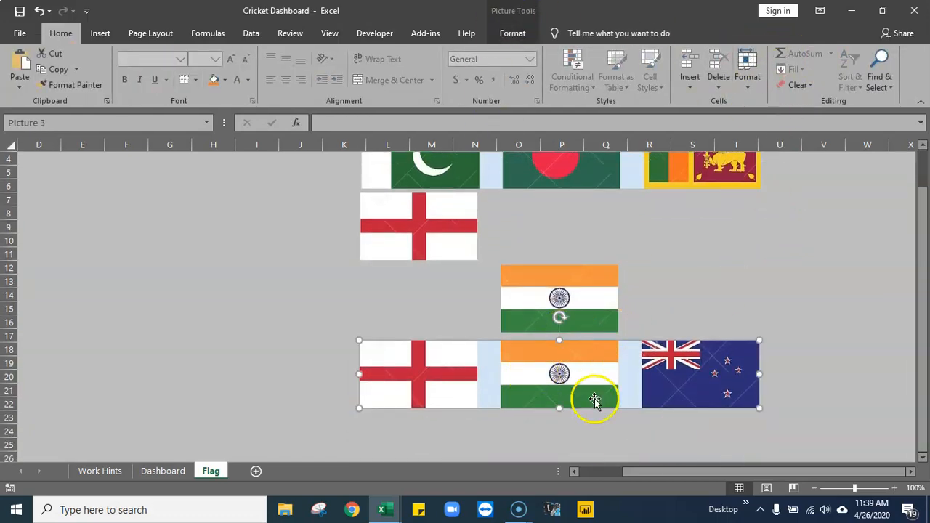
left_click(513, 33)
left_click(788, 67)
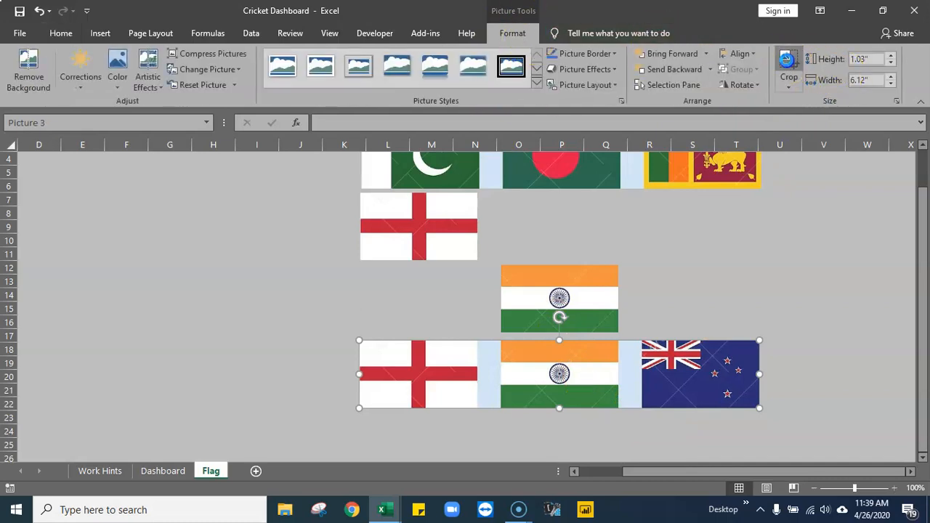
left_click_drag(360, 373, 641, 407)
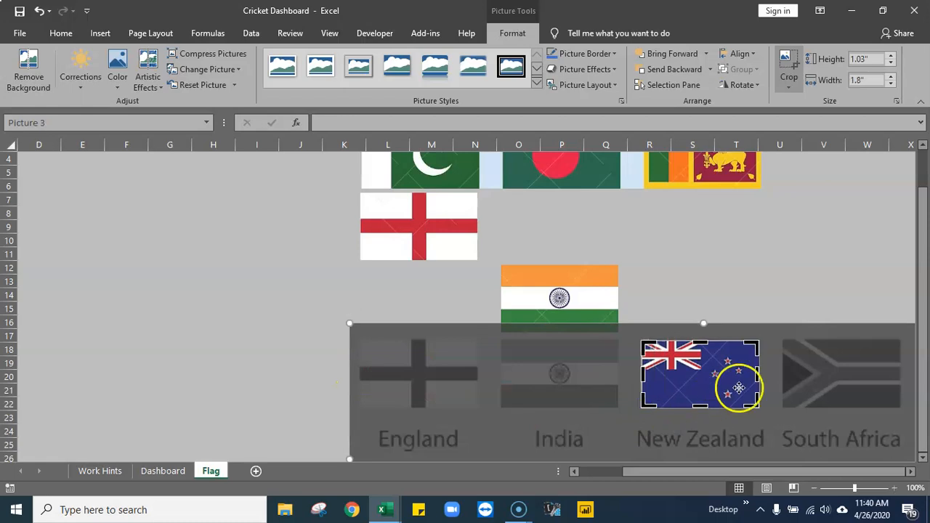
left_click(769, 267)
- Move the India and New Zealand flags beneath the England flag to form a single column
left_click_drag(545, 327, 402, 328)
left_click_drag(719, 387, 431, 383)
- Move the Pakistan, Bangladesh and Sri Lanka strip right of the flag column, stack copies below it, and delete the surplus bottom copy
scroll(582, 316, "up", 1)
left_click_drag(578, 200, 698, 193)
left_click_drag(678, 256, 675, 401, "ctrl")
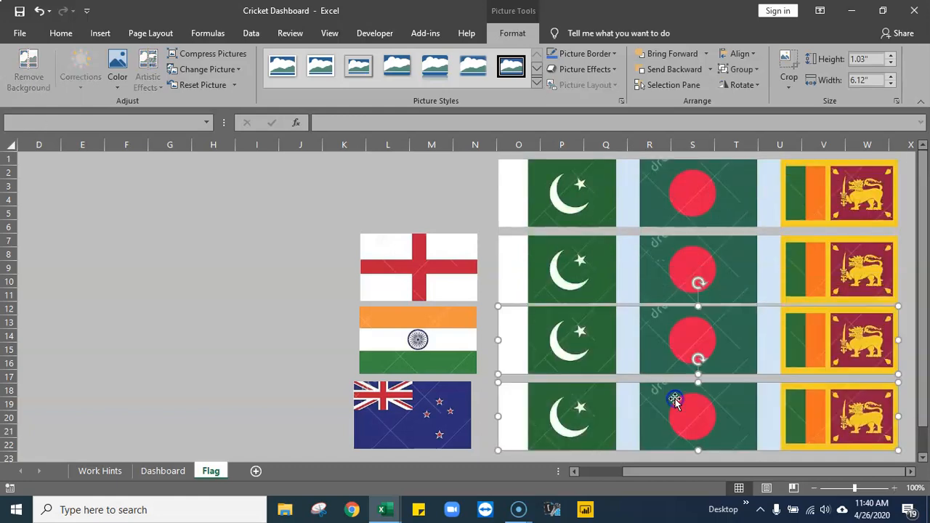
left_click(270, 170)
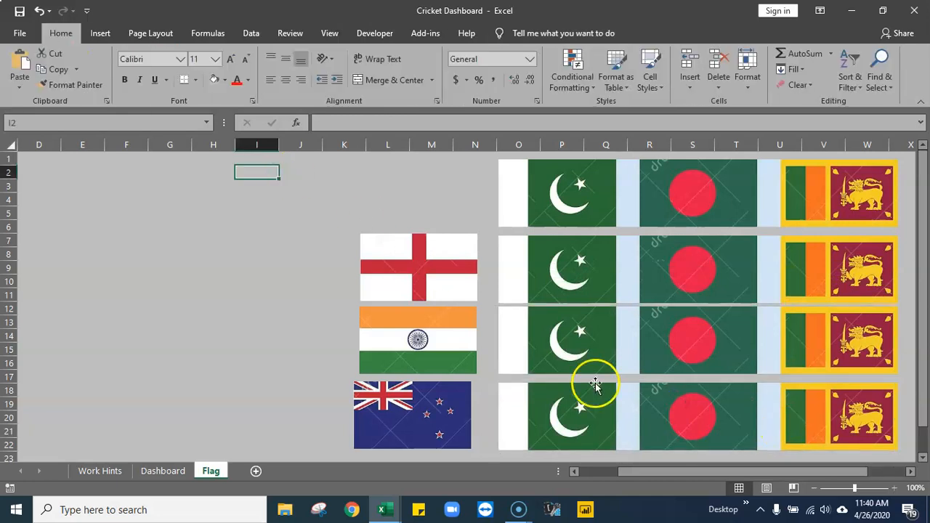
left_click(613, 417)
key("Delete")
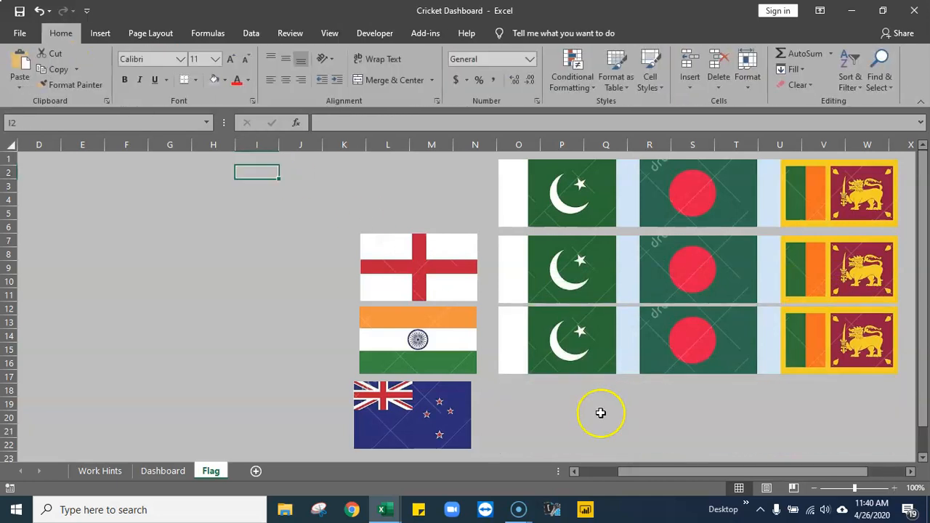
- Crop the top Pakistan, Bangladesh and Sri Lanka strip from the right so only the Pakistan flag remains
left_click(686, 170)
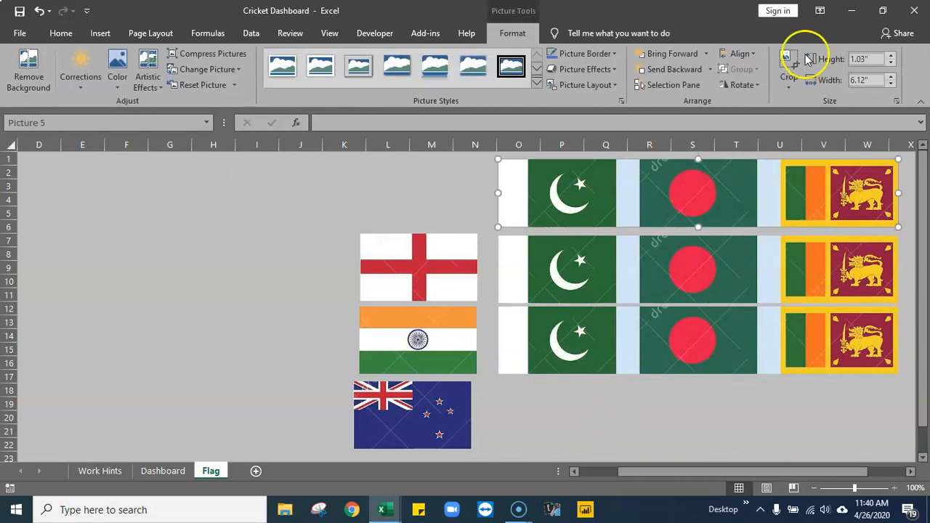
left_click(792, 62)
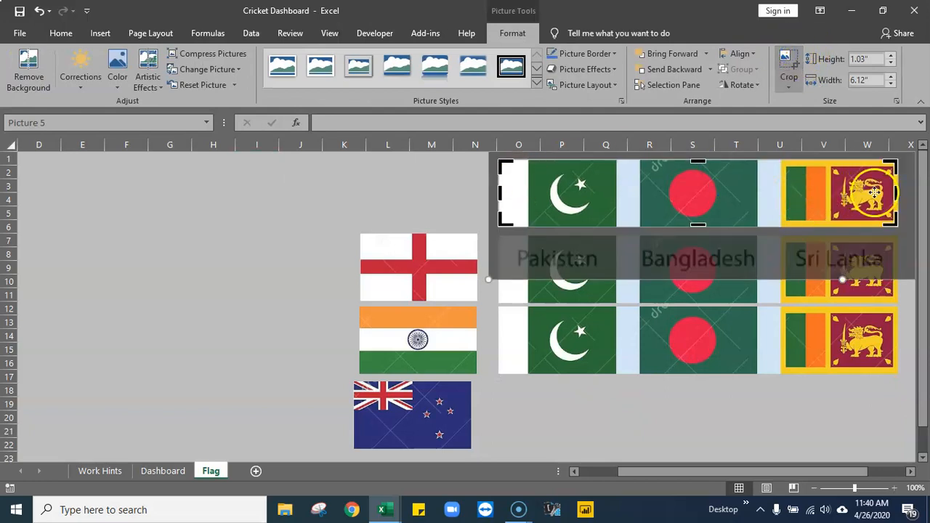
left_click_drag(894, 193, 617, 192)
left_click(423, 172)
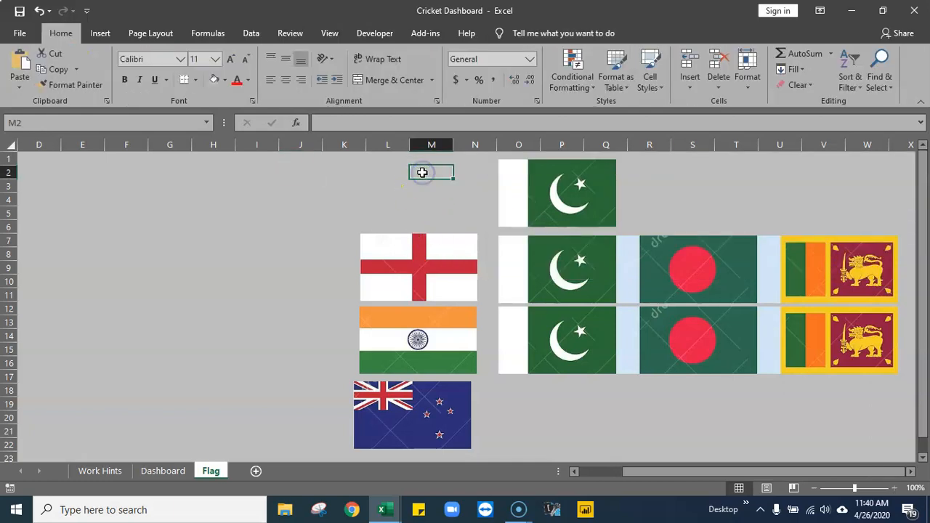
- Crop both sides of the middle Pakistan, Bangladesh and Sri Lanka strip so only the Bangladesh flag remains
left_click(715, 264)
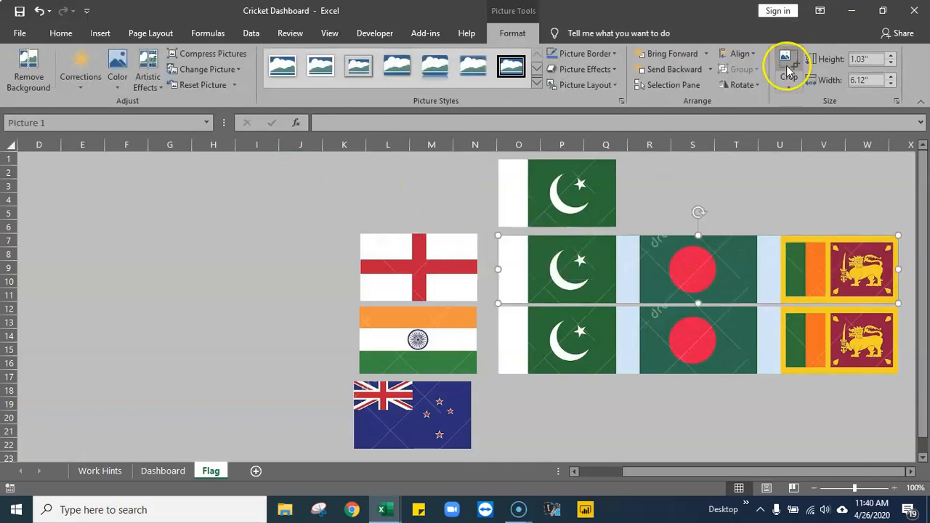
left_click(787, 61)
left_click_drag(501, 267, 640, 268)
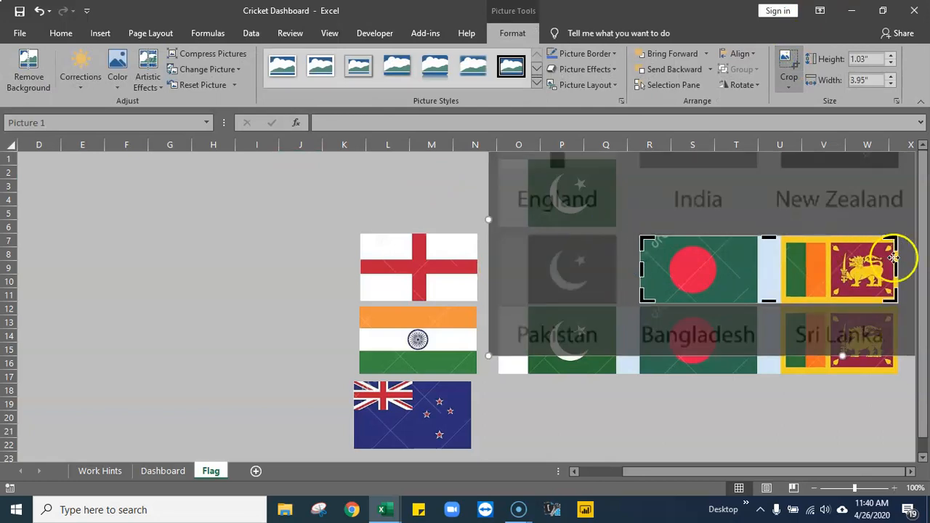
left_click_drag(893, 269, 762, 269)
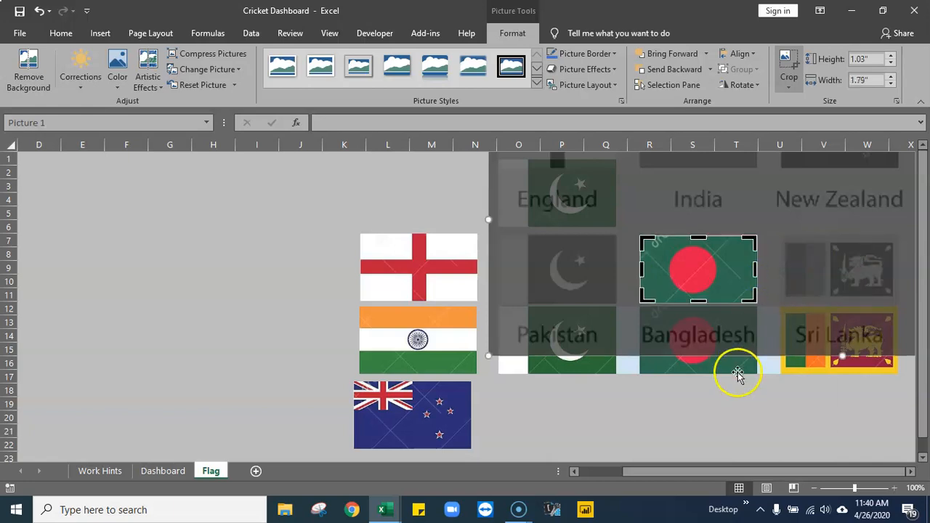
left_click(737, 396)
- Crop the lowest Pakistan, Bangladesh and Sri Lanka strip from the left so only the Sri Lanka flag remains
left_click(715, 356)
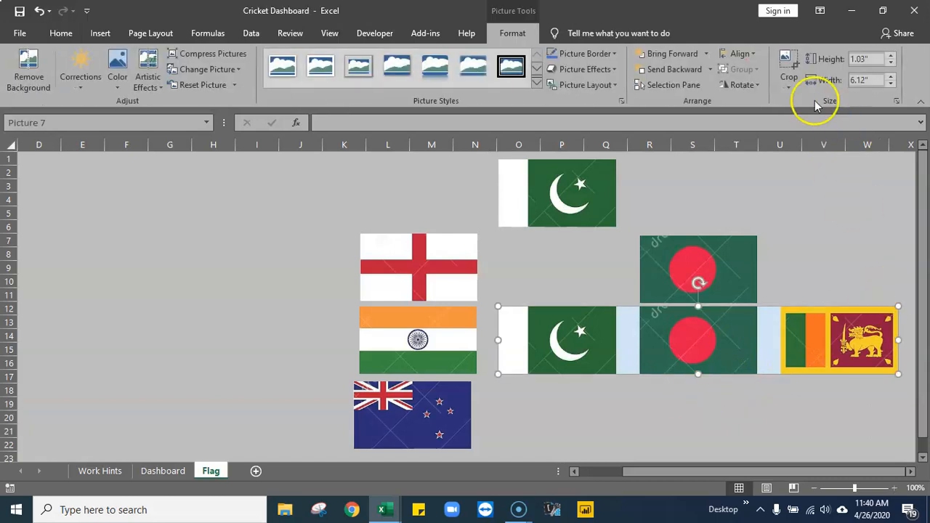
left_click(791, 64)
left_click_drag(497, 339, 784, 358)
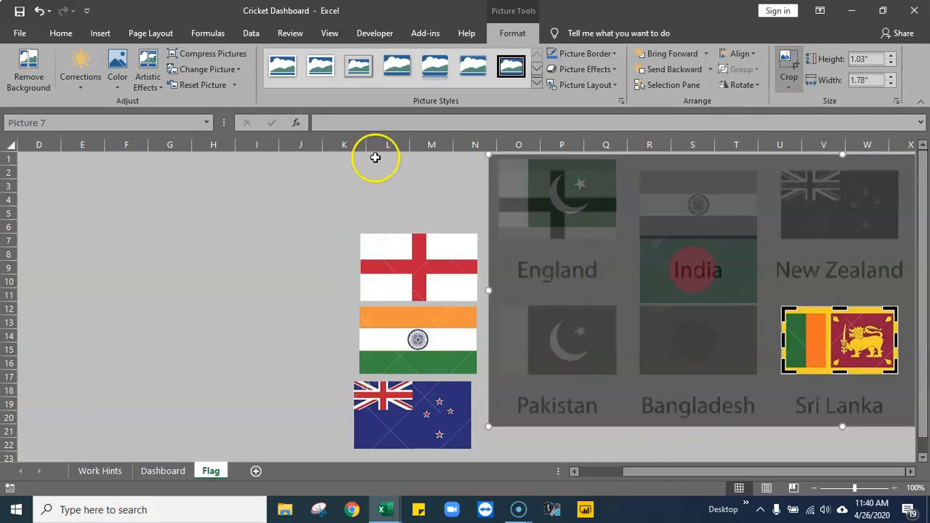
left_click(330, 196)
- Place the Bangladesh flag above England and the Pakistan and Sri Lanka flags below New Zealand in the flag column
left_click_drag(550, 212, 585, 401)
left_click_drag(691, 282, 413, 205)
scroll(814, 370, "down", 1)
left_click_drag(611, 351, 431, 441)
scroll(909, 357, "down", 2)
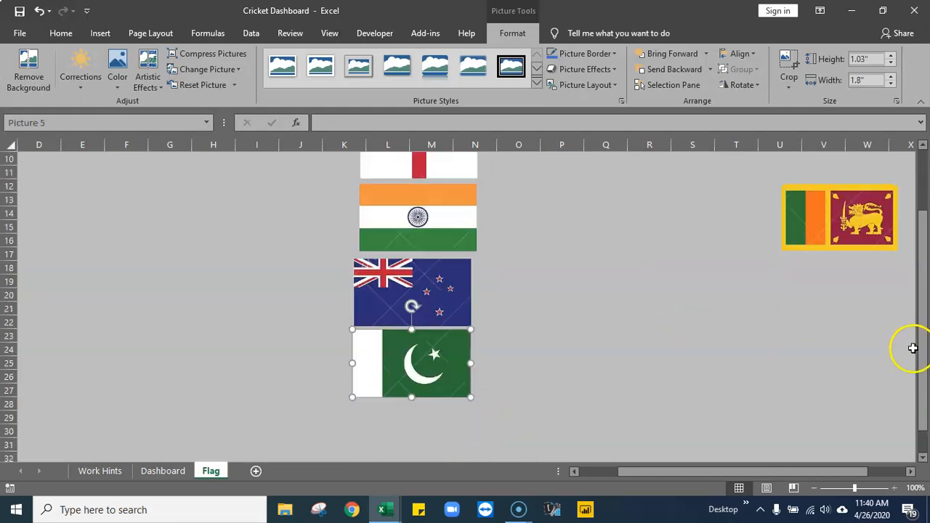
left_click_drag(847, 222, 420, 279)
- Select the stacked flag pictures from Bangladesh down to Pakistan and align their left edges
scroll(638, 372, "up", 5)
scroll(639, 371, "up", 2)
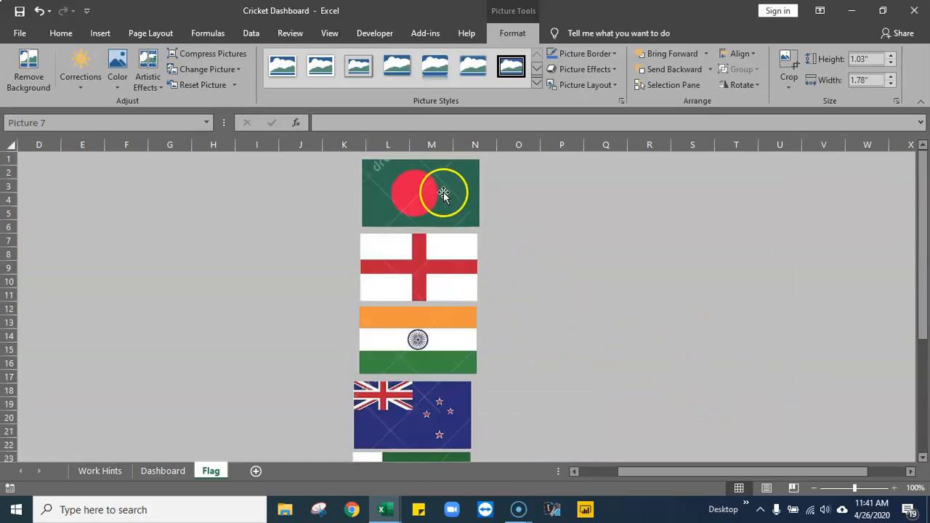
left_click(423, 193, "ctrl")
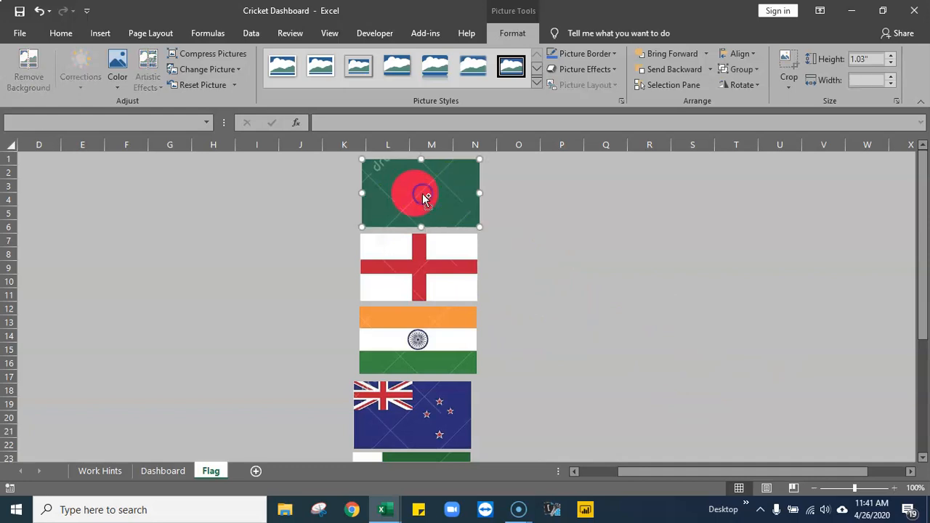
left_click(458, 275, "ctrl")
left_click(430, 334, "ctrl")
left_click(431, 402, "ctrl")
scroll(584, 377, "down", 2)
left_click(419, 403, "ctrl")
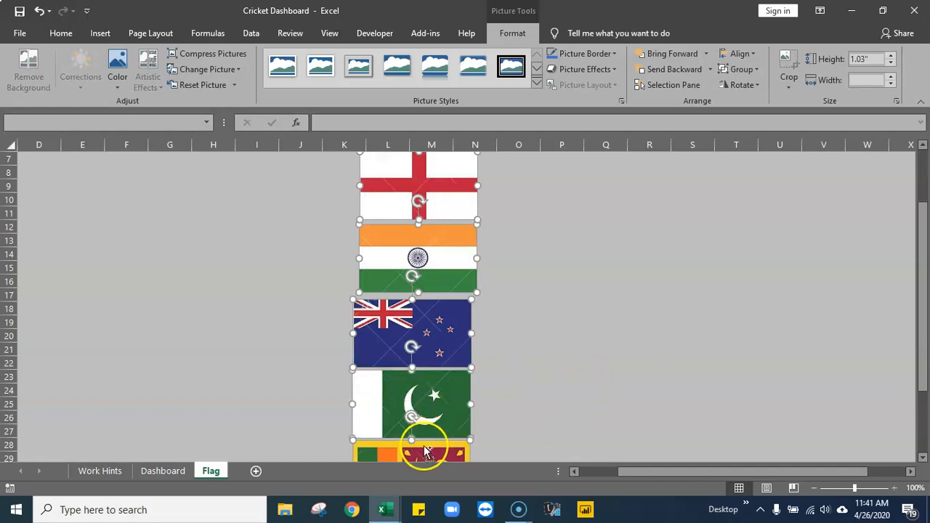
scroll(421, 446, "down", 2)
left_click(442, 384, "ctrl")
scroll(531, 383, "up", 4)
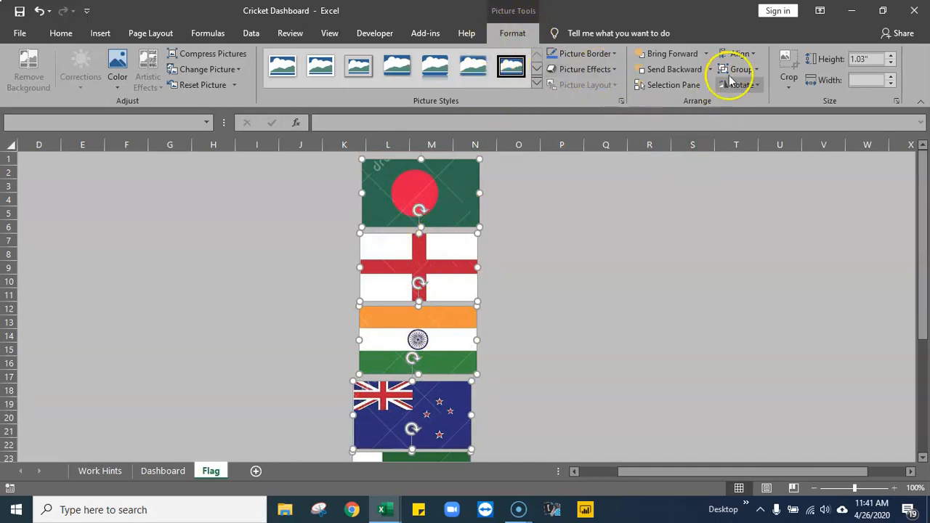
left_click(756, 54)
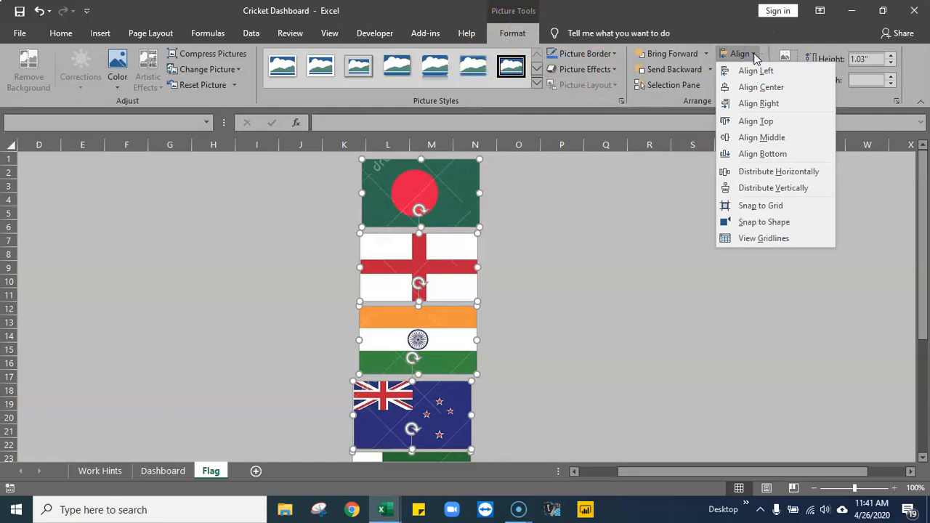
left_click(772, 70)
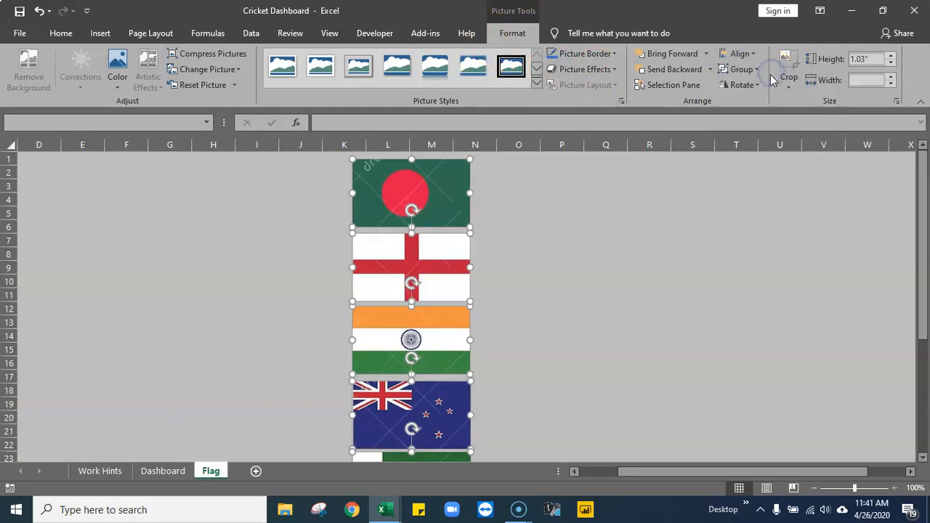
- Distribute the selected flag pictures vertically, deselect them, and check the spacing of the column
scroll(451, 367, "down", 2)
scroll(429, 320, "up", 2)
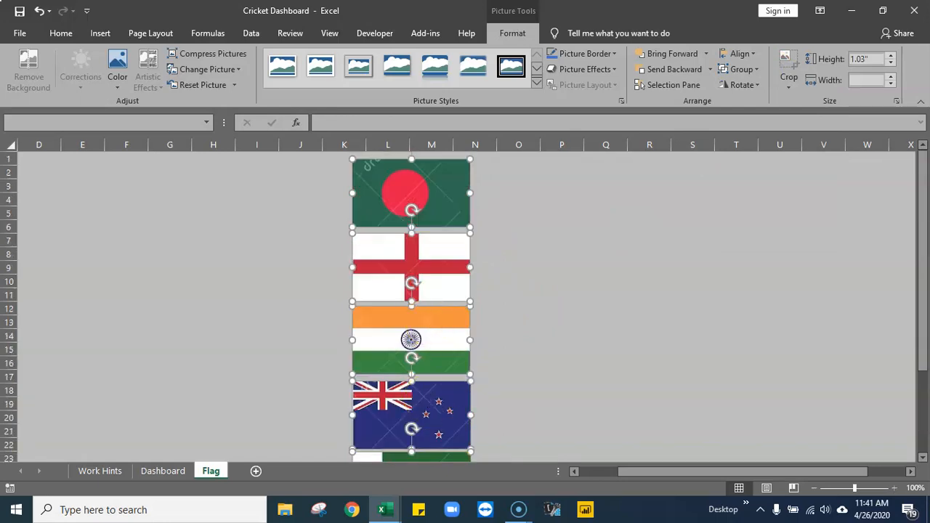
left_click(757, 54)
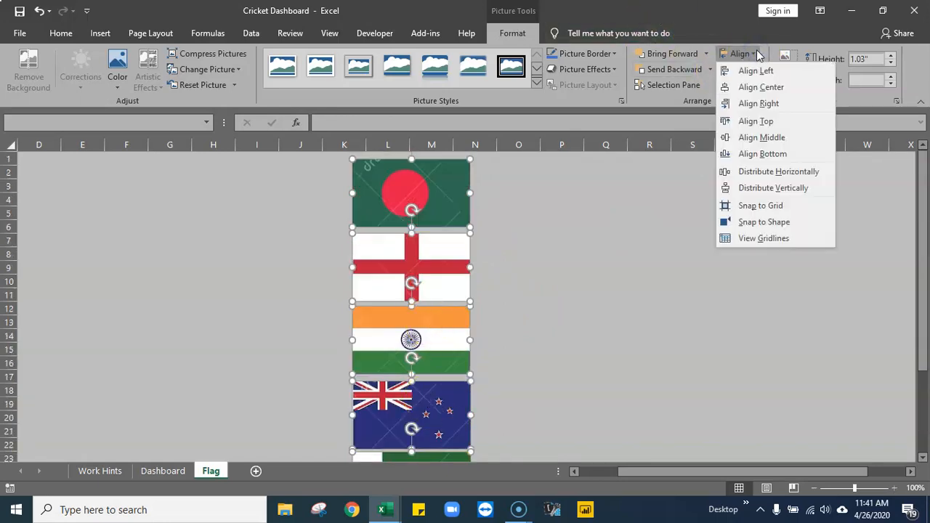
left_click(762, 188)
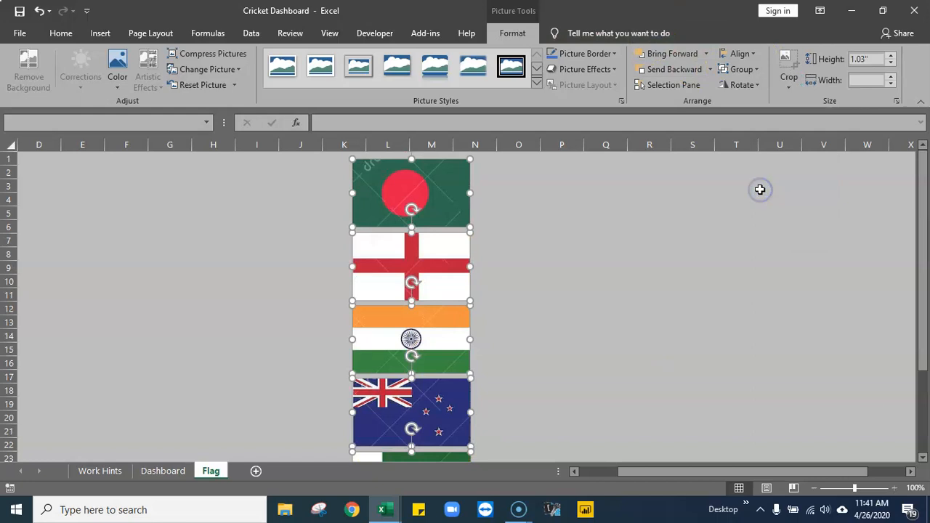
scroll(562, 291, "down", 3)
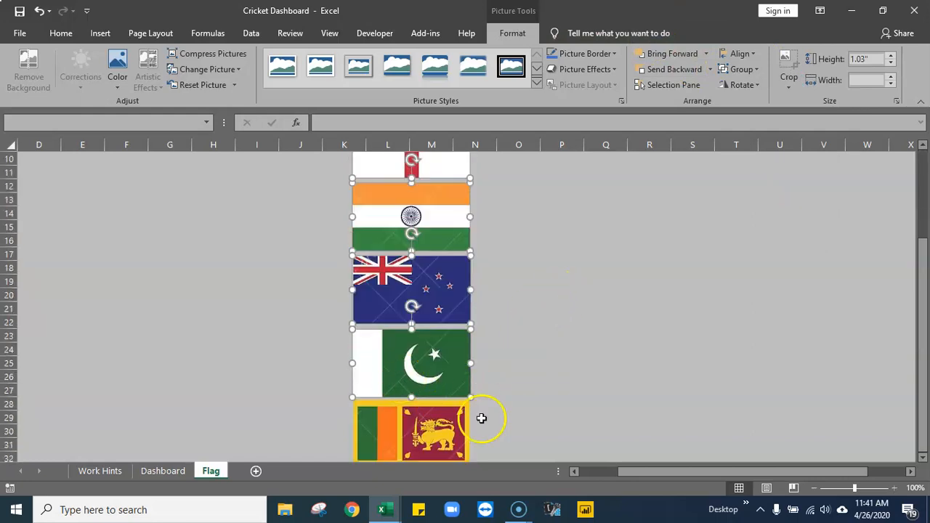
left_click(566, 357)
scroll(567, 361, "up", 3)
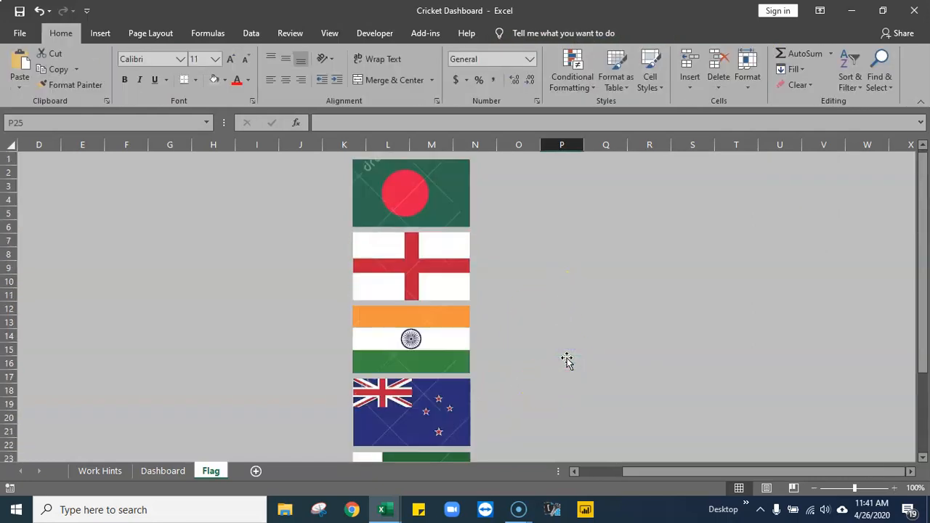
scroll(567, 361, "down", 3)
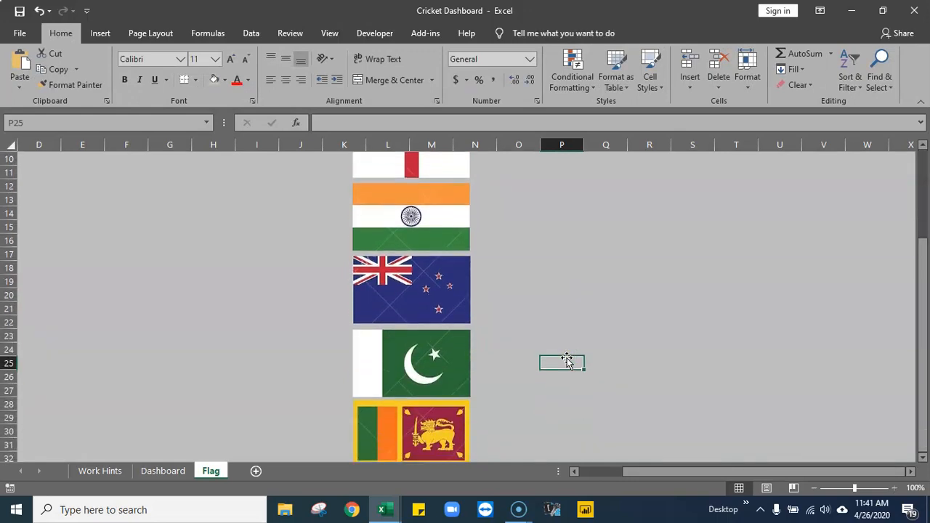
- Select all six flag pictures from Sri Lanka up to Bangladesh and align them to a common horizontal center
scroll(564, 362, "up", 2)
left_click(378, 429)
left_click(404, 364, "ctrl")
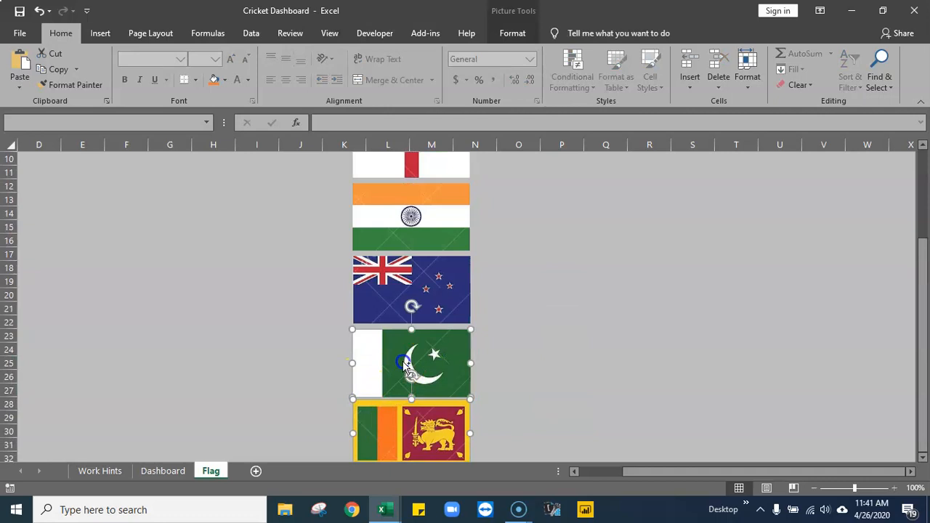
left_click(411, 294, "ctrl")
left_click(419, 221, "ctrl")
scroll(509, 262, "up", 3)
left_click(453, 260, "ctrl")
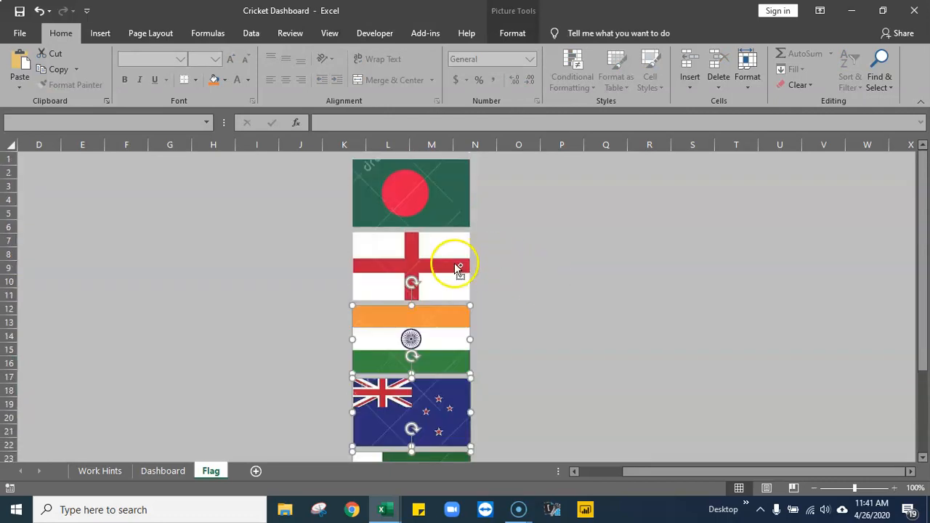
left_click(443, 192, "ctrl")
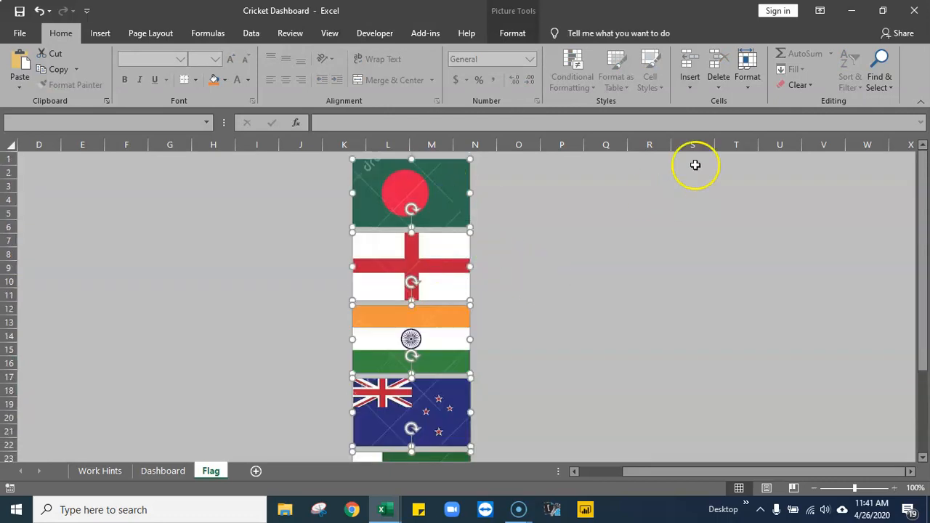
left_click(511, 33)
left_click(756, 53)
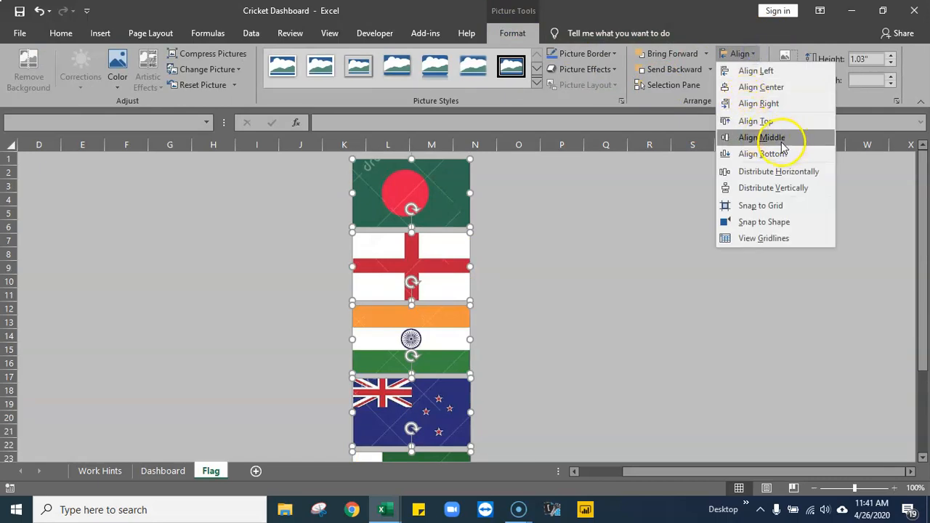
left_click(772, 90)
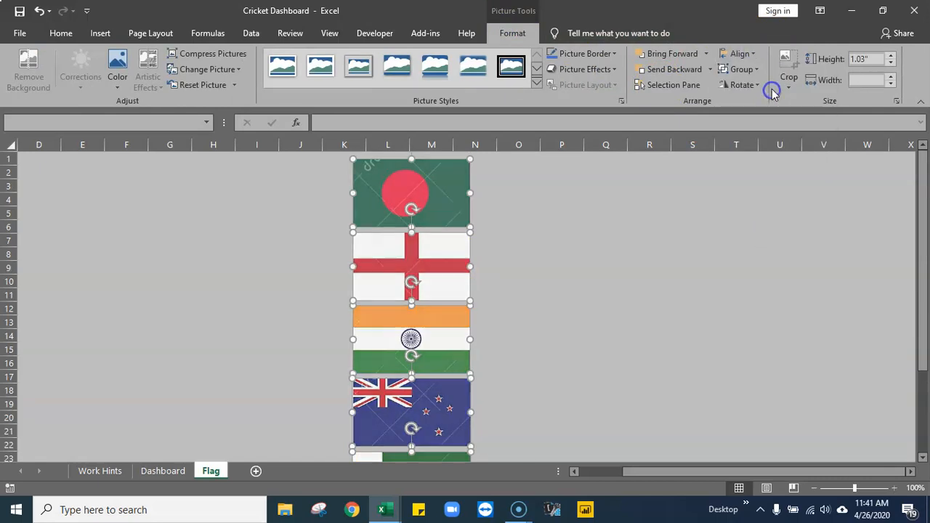
- Distribute the selected flag pictures vertically and check the spacing along the whole column
left_click(754, 54)
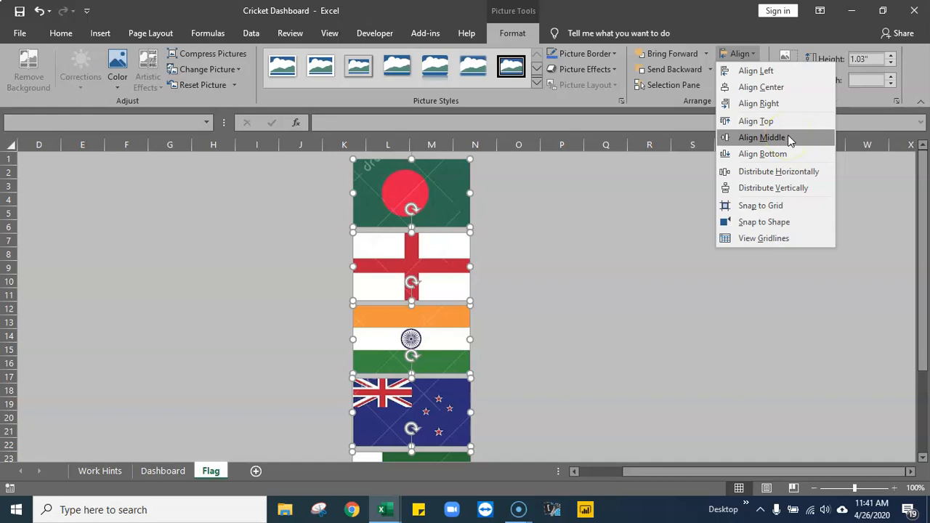
left_click(788, 190)
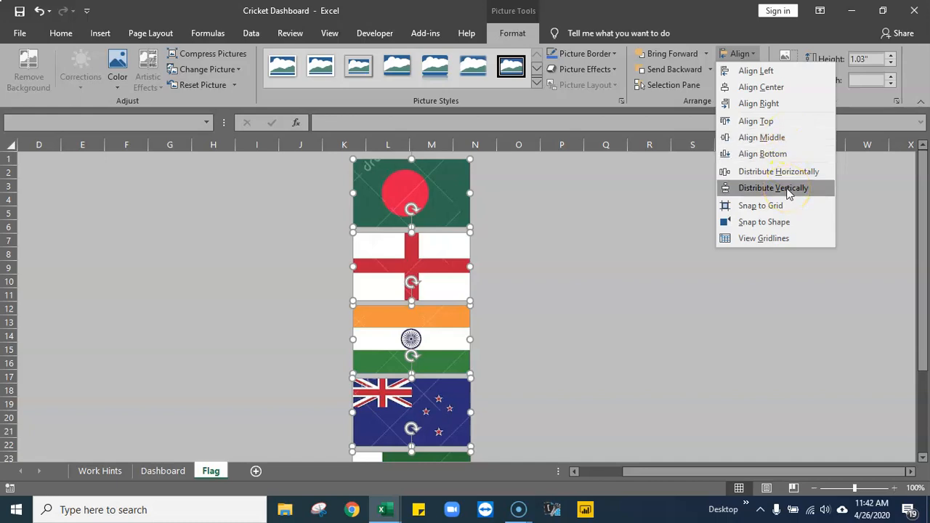
left_click(774, 189)
scroll(624, 285, "down", 3)
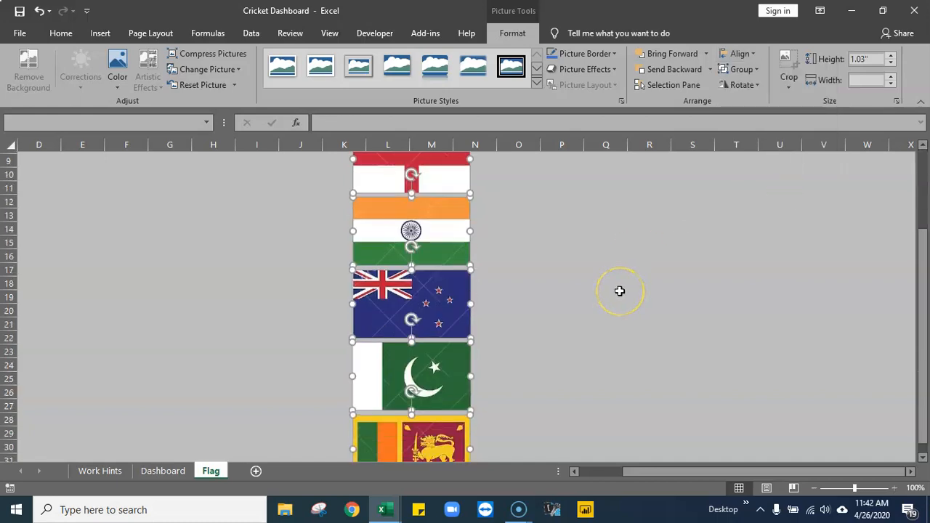
scroll(618, 291, "up", 3)
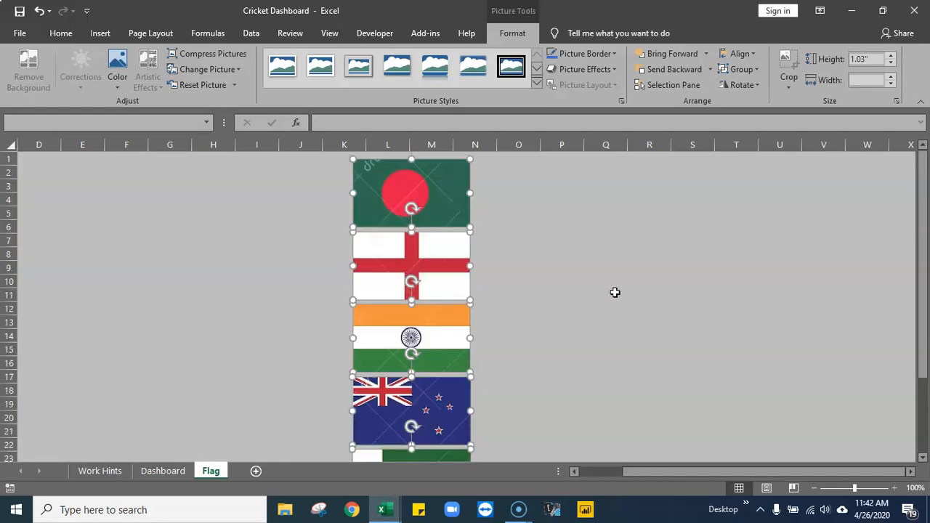
scroll(615, 292, "down", 5)
scroll(584, 312, "up", 5)
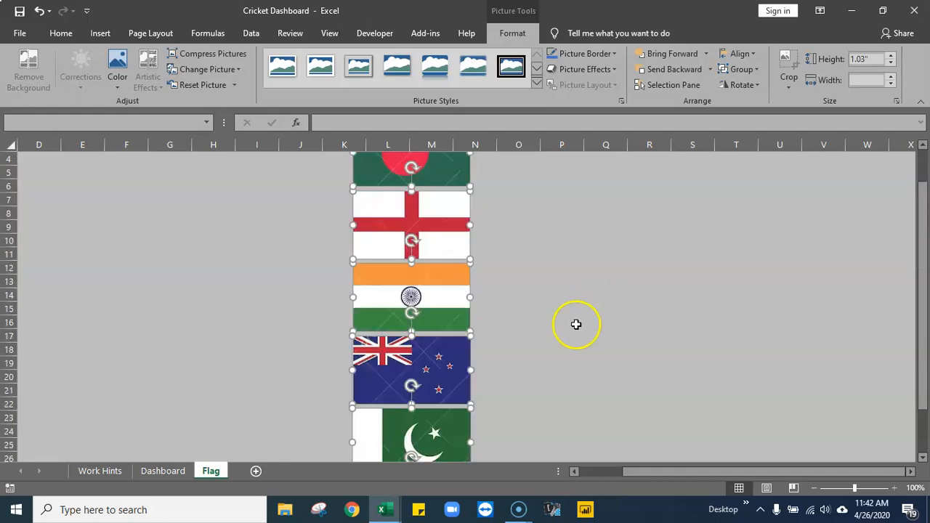
- Move the selected stack of flags over to start at column I and open the Properties settings for the pictures
left_click_drag(409, 188, 292, 185)
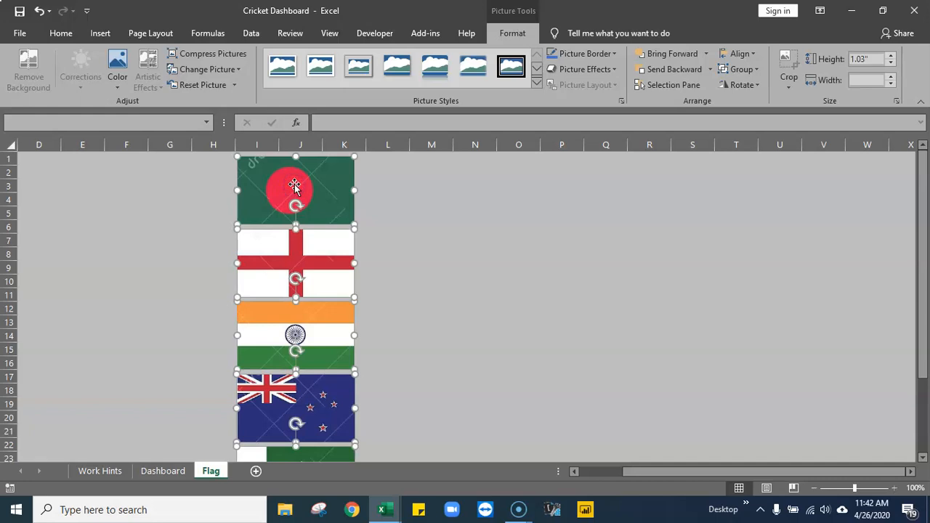
right_click(294, 184)
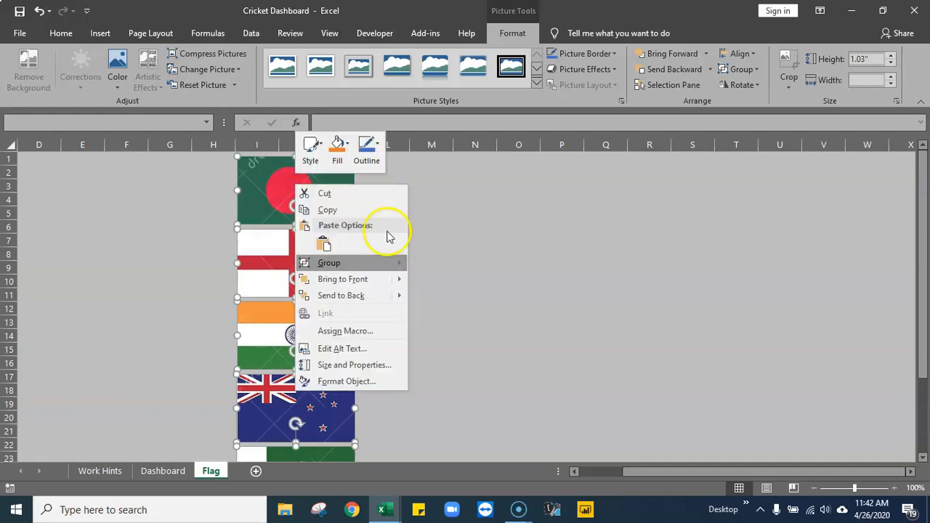
left_click(359, 383)
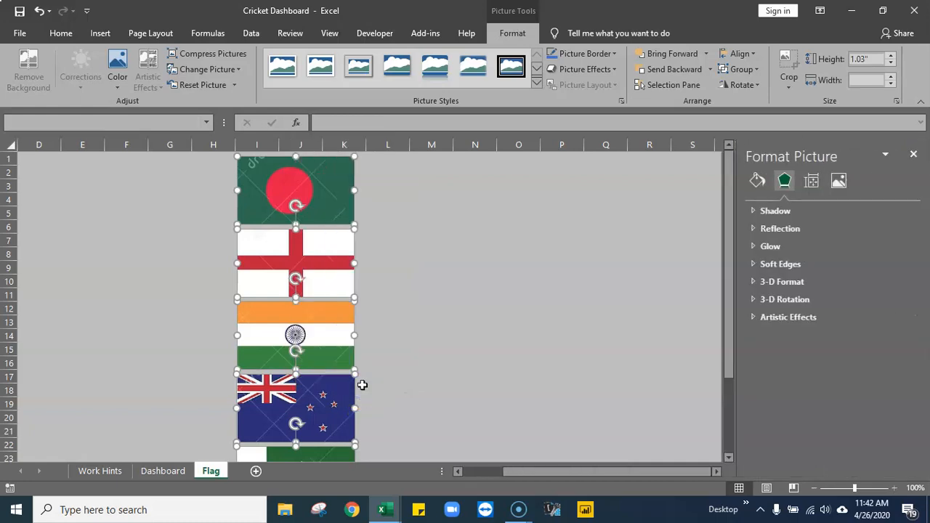
left_click(812, 182)
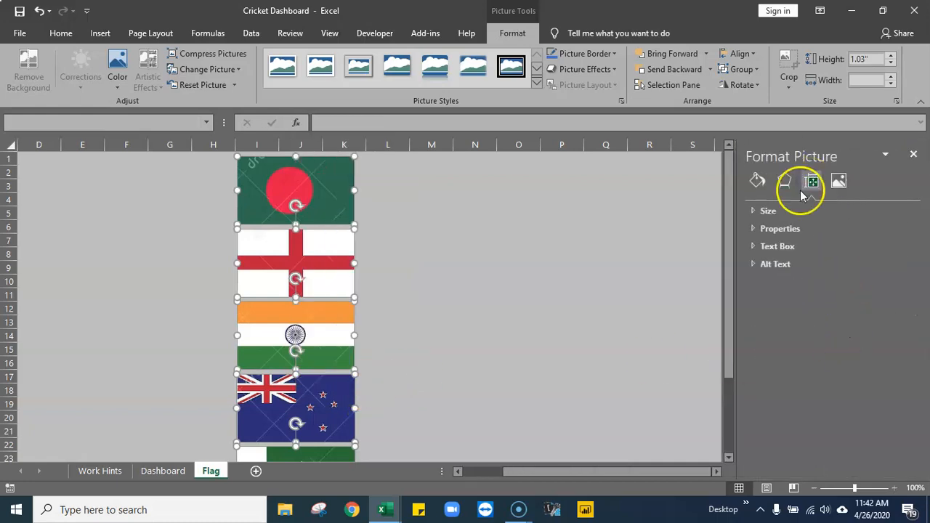
left_click(753, 228)
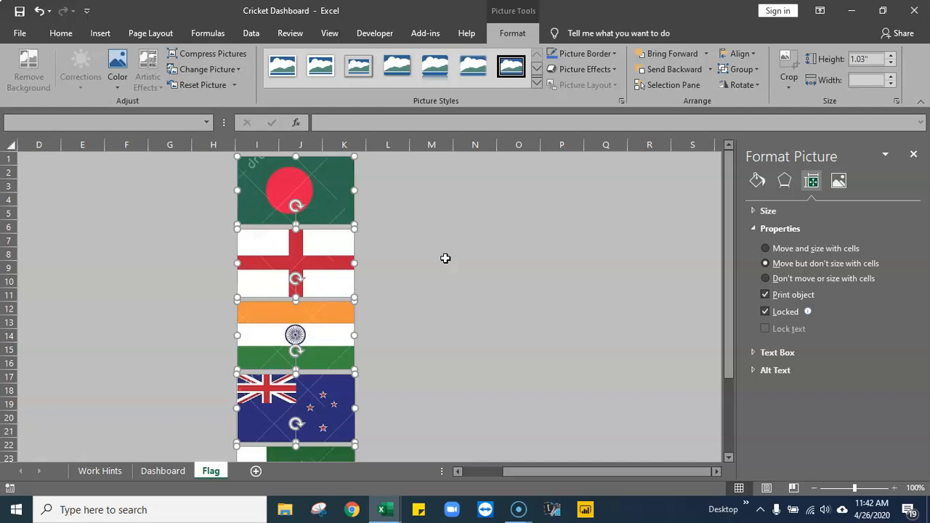
- Deselect the flags and widen column I so it spans slightly more than the flags' width
left_click(456, 251)
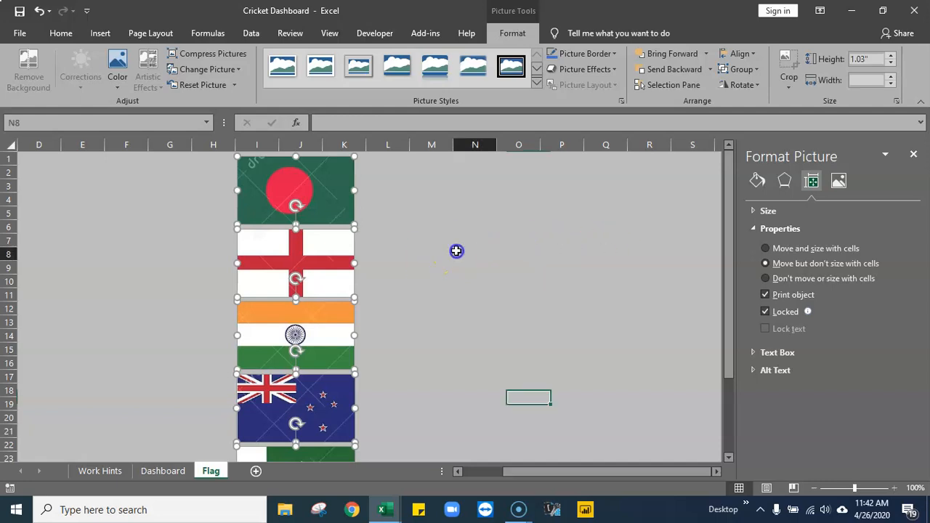
left_click_drag(277, 145, 372, 136)
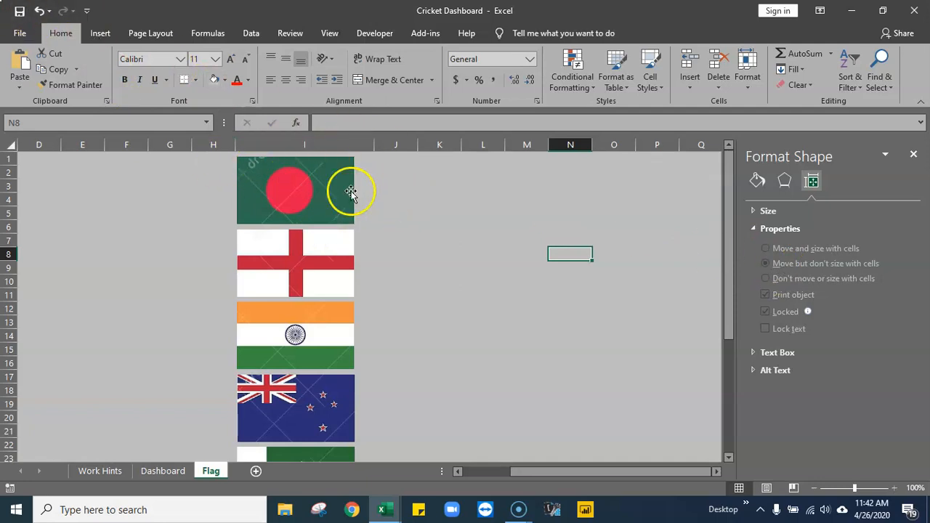
left_click_drag(375, 145, 374, 146)
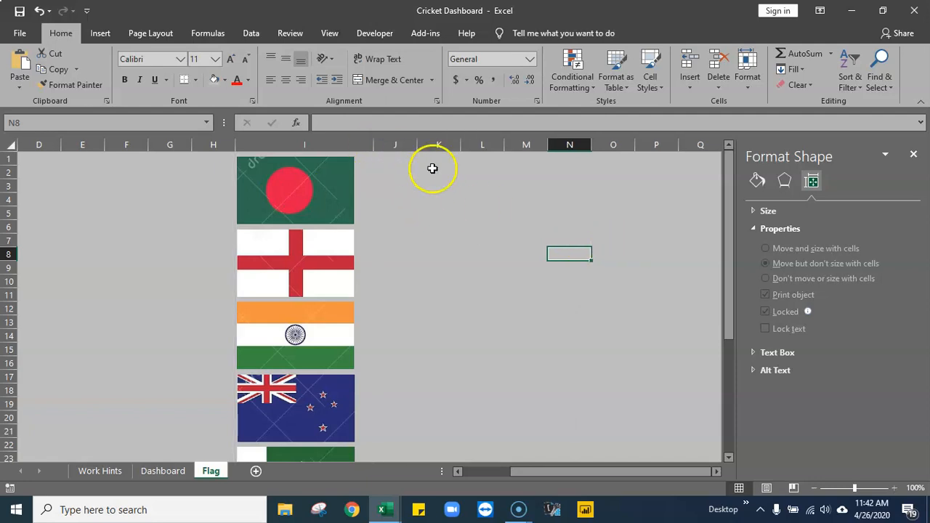
- Try to set the height of all sheet rows to 82.50 and undo the row height change
left_click(80, 160)
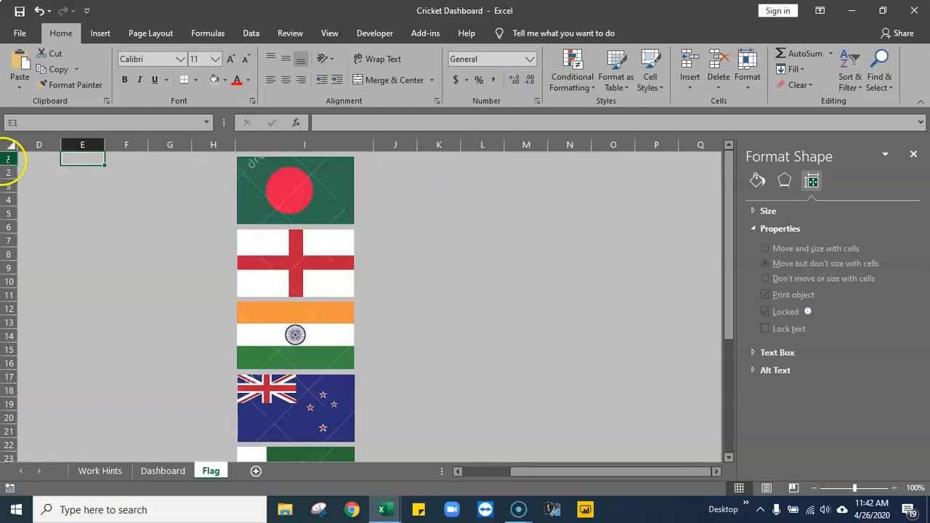
left_click_drag(9, 159, 19, 357)
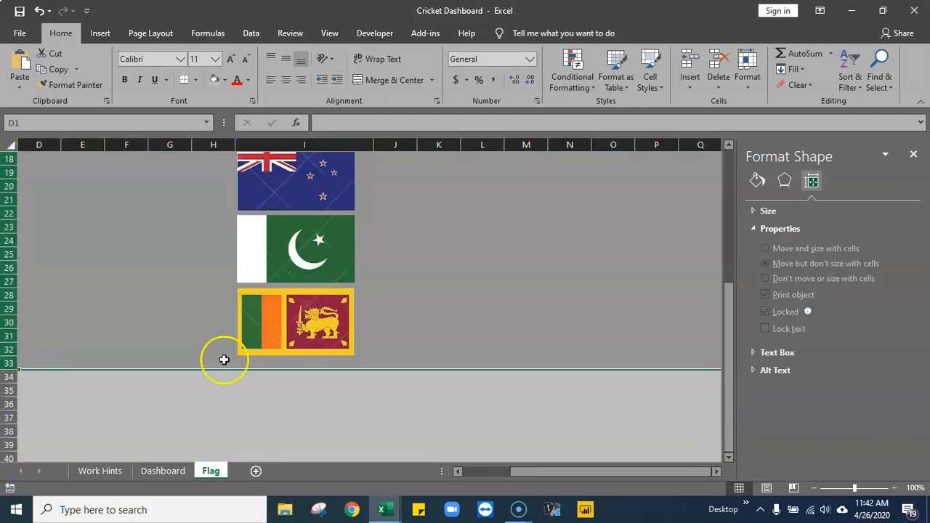
scroll(526, 306, "up", 4)
scroll(526, 306, "up", 2)
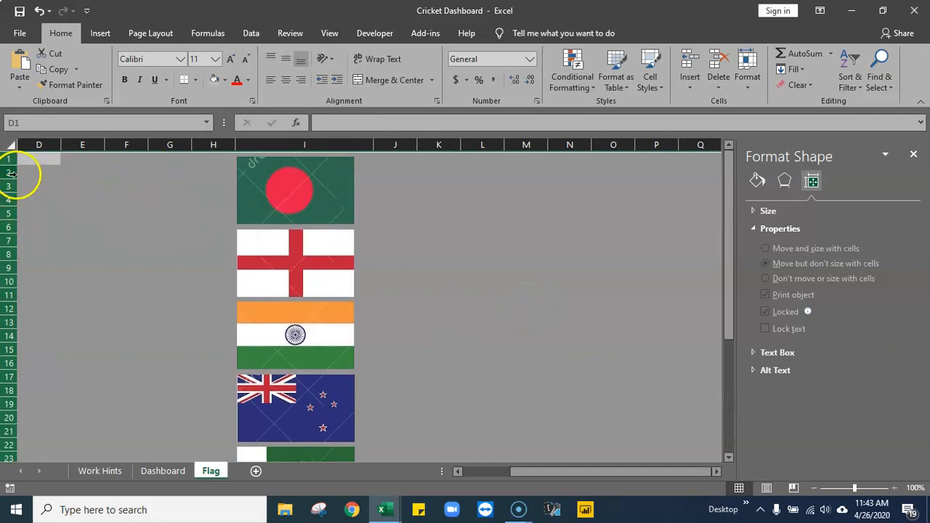
left_click_drag(11, 165, 16, 227)
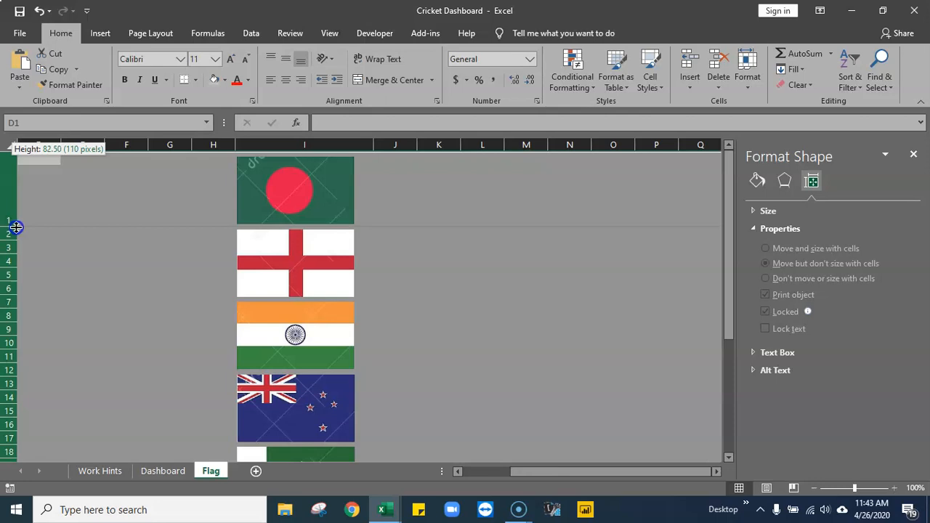
left_click_drag(16, 228, 16, 227)
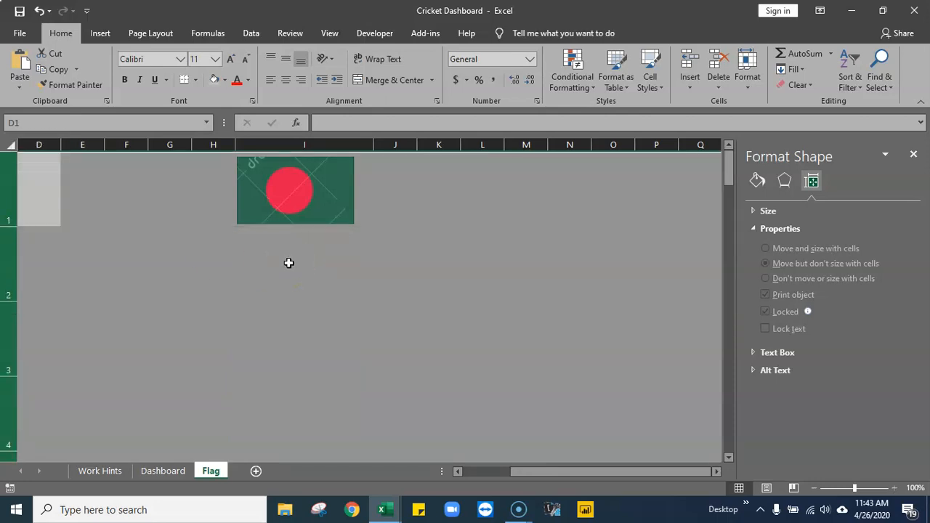
left_click(39, 10)
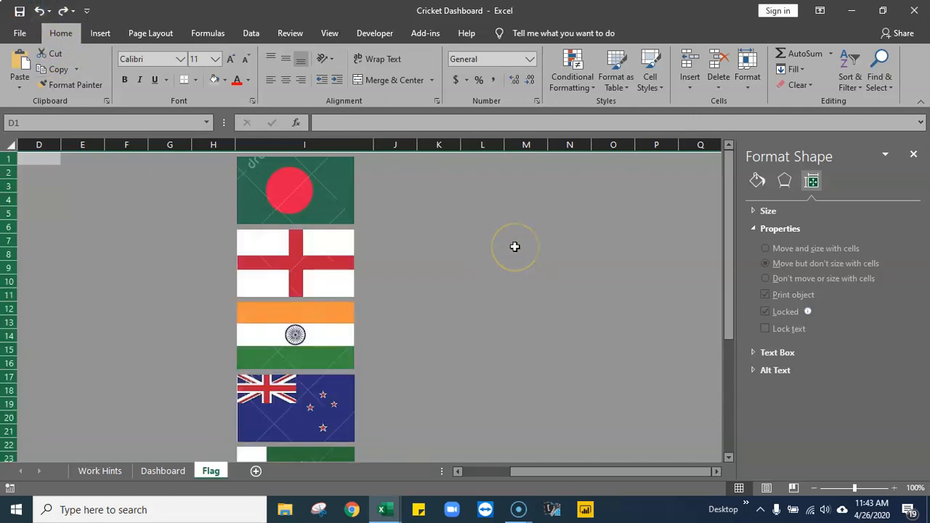
- Select all six flag pictures, set them to Don't move or size with cells, and deselect them
left_click(321, 191)
left_click(312, 269, "ctrl")
left_click(316, 338, "ctrl")
left_click(327, 383, "ctrl")
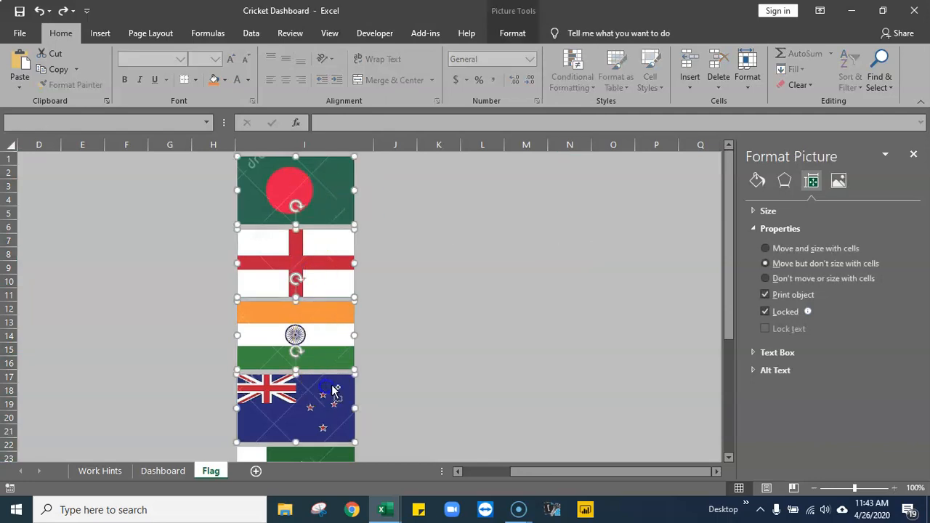
scroll(441, 384, "down", 2)
left_click(312, 407, "ctrl")
scroll(460, 380, "down", 3)
left_click(332, 328, "ctrl")
scroll(443, 334, "up", 5)
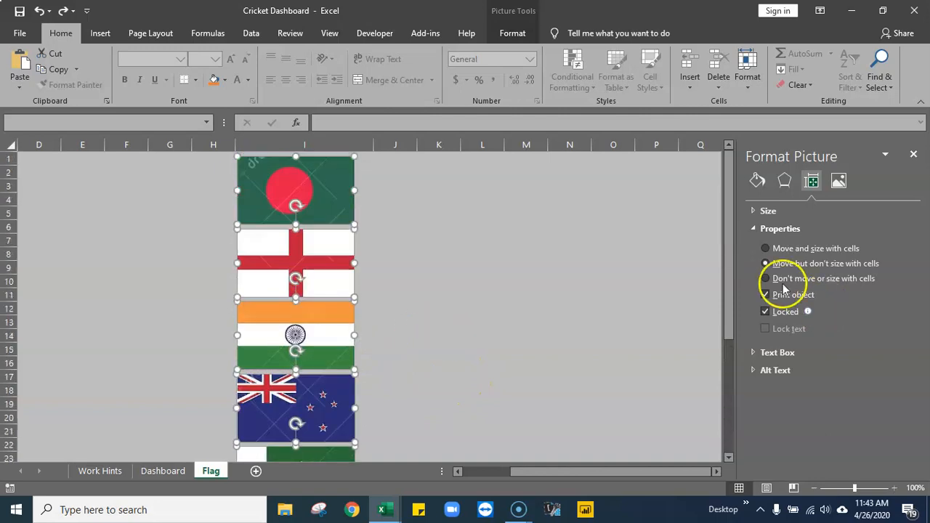
left_click(429, 240)
- Increase the height of all sheet rows to about 82.5 so each row holds one flag
left_click_drag(8, 159, 43, 271)
scroll(207, 278, "up", 20)
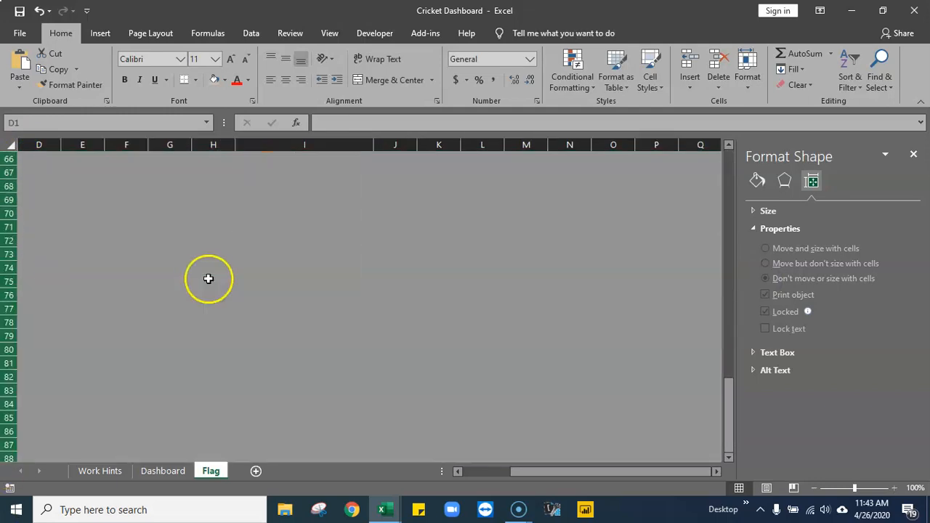
left_click_drag(13, 165, 17, 228)
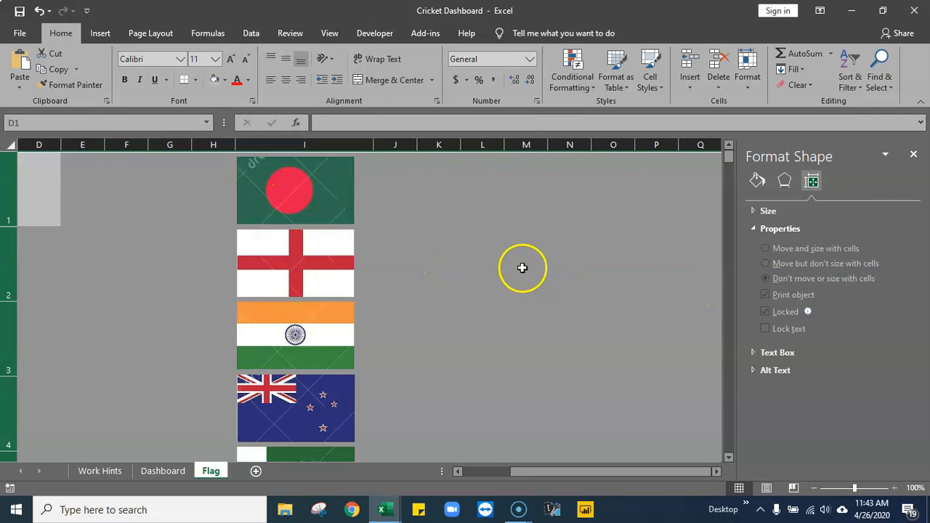
left_click(456, 245)
- Adjust the widths of columns H and I so column I closely frames the flags with a small margin on both sides
left_click_drag(235, 144, 219, 148)
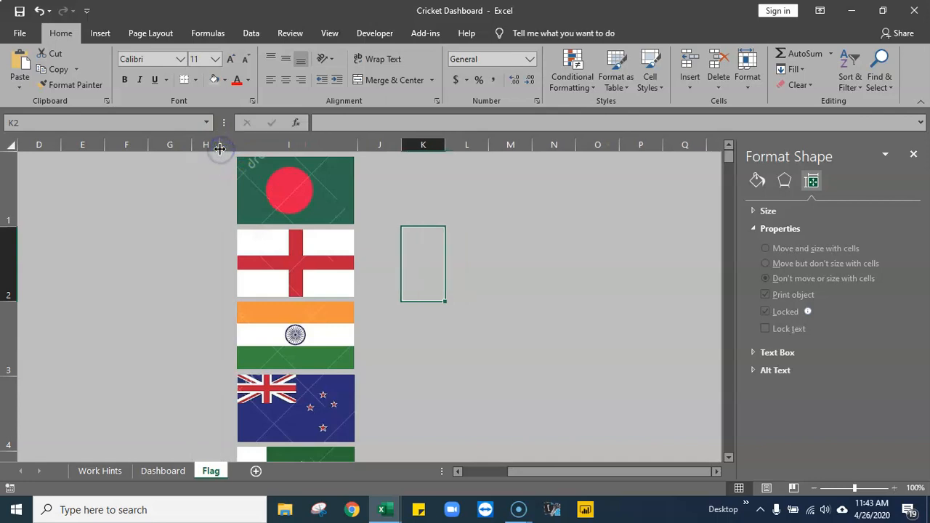
left_click_drag(222, 143, 234, 143)
left_click(329, 145)
left_click_drag(369, 143, 359, 144)
left_click_drag(9, 226, 9, 226)
left_click(9, 300)
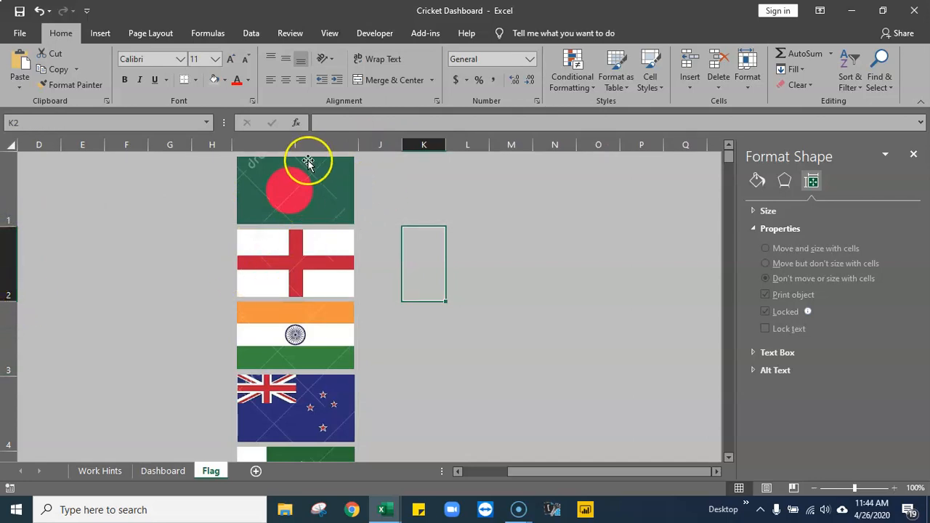
- Fill cells I1 to I6 behind the flags with the standard Light Blue color
left_click(228, 167)
key("Right")
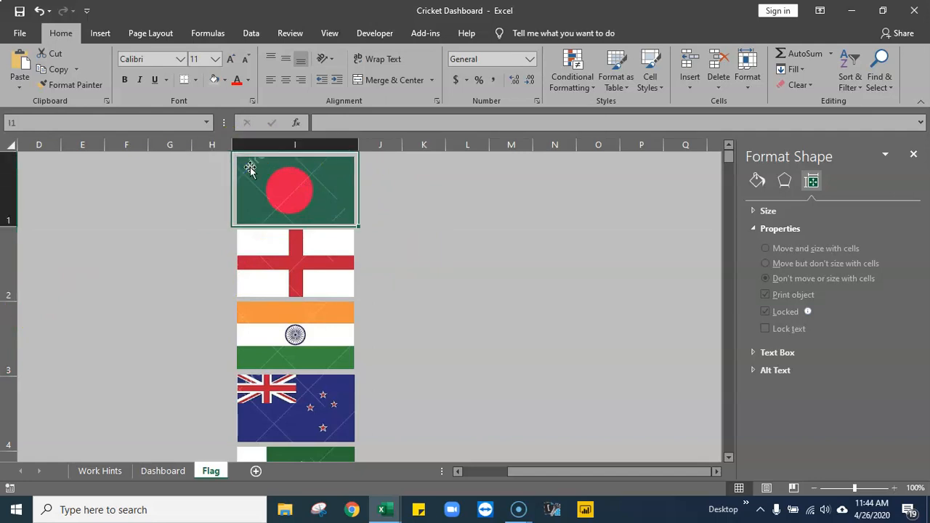
key("shift+Down")
key("shift+Down")
key("shift+Down")
key("shift+Down")
key("shift+Down")
key("shift+Down")
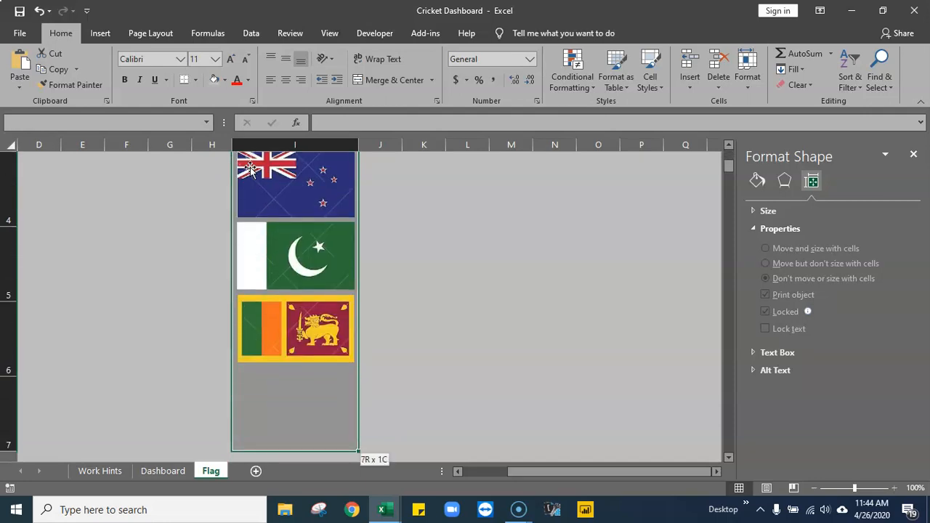
key("shift+Up")
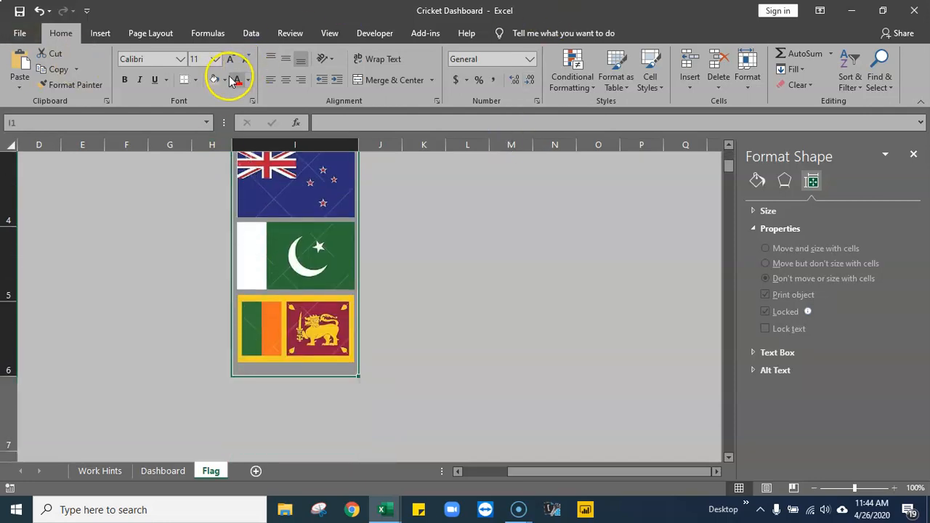
left_click(224, 80)
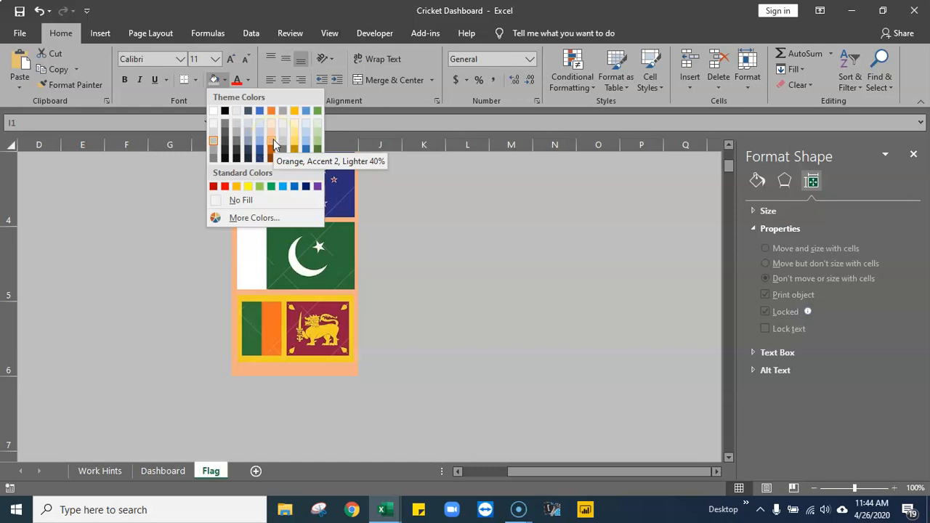
left_click(283, 186)
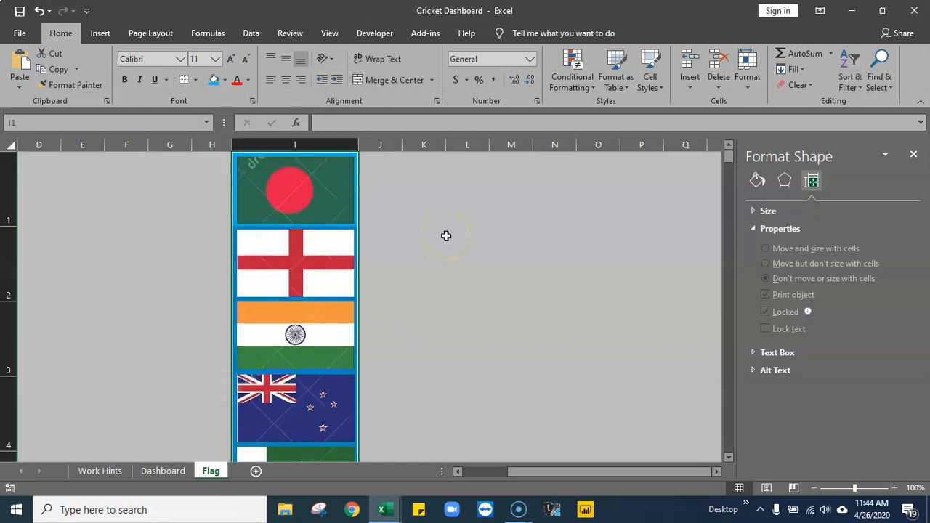
- Apply All Borders to the filled flag cells and nudge the Bangladesh flag slightly up and the England flag slightly down within their cells
left_click(195, 79)
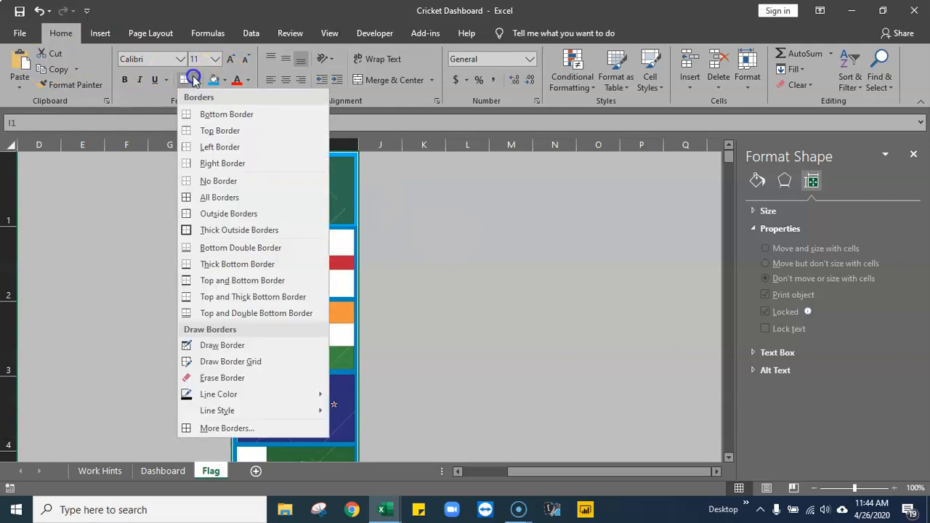
left_click(203, 200)
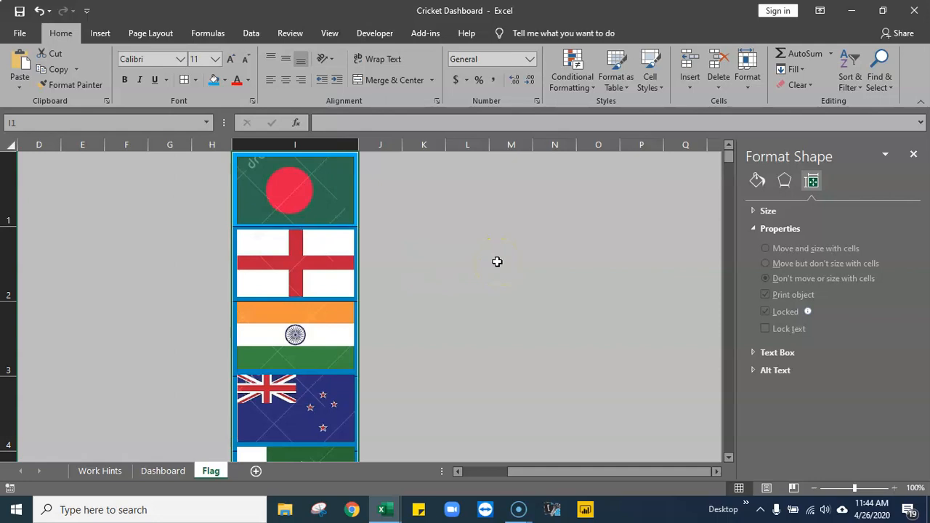
left_click(297, 187)
key("Up")
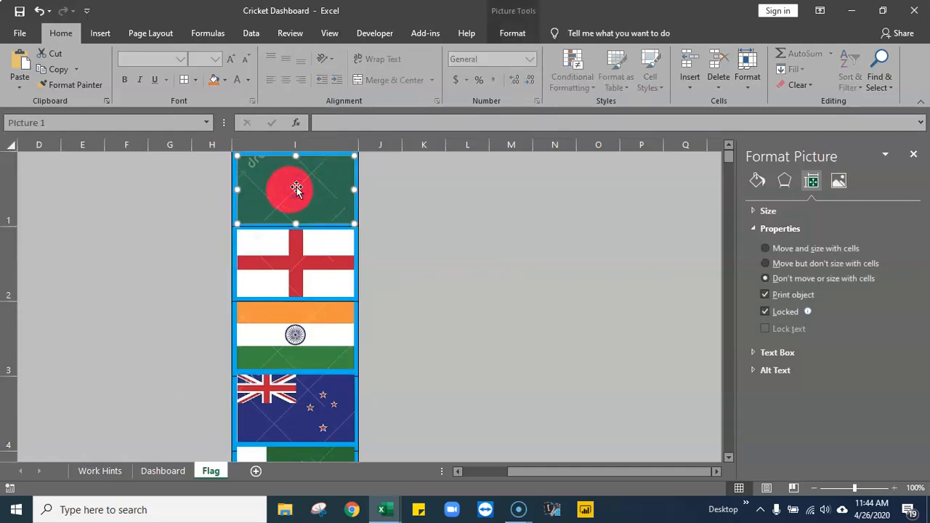
left_click(306, 256)
key("Down")
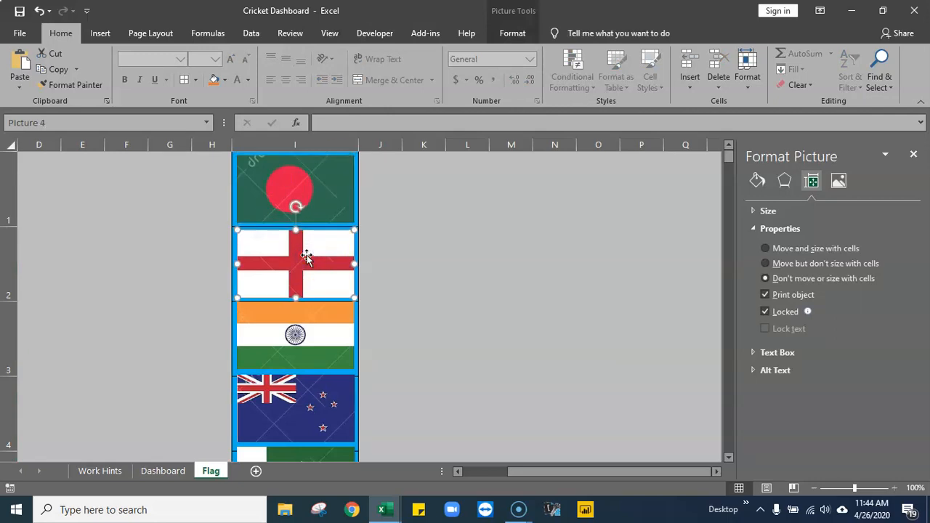
left_click(428, 349)
- Nudge the India flag down until it sits centered within the borders of cell I3
left_click(285, 353)
key("Down")
key("Down")
key("Down")
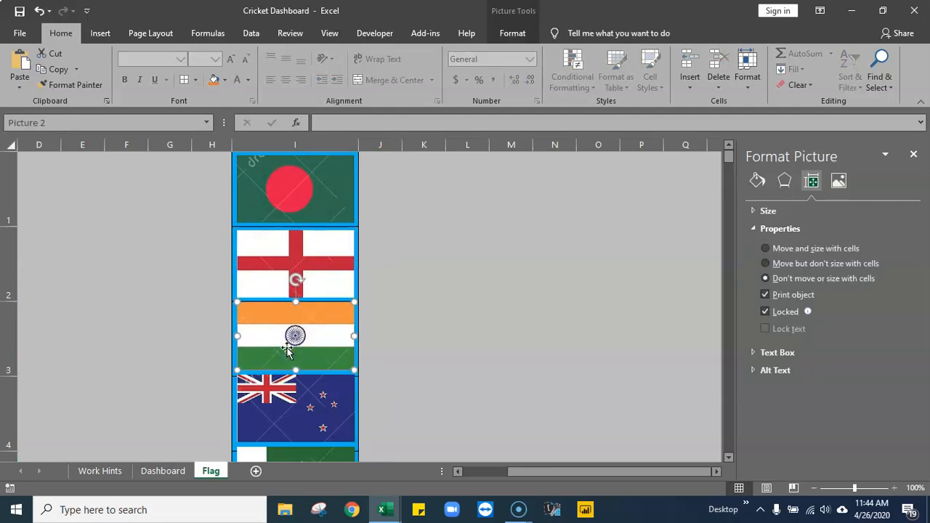
key("Down")
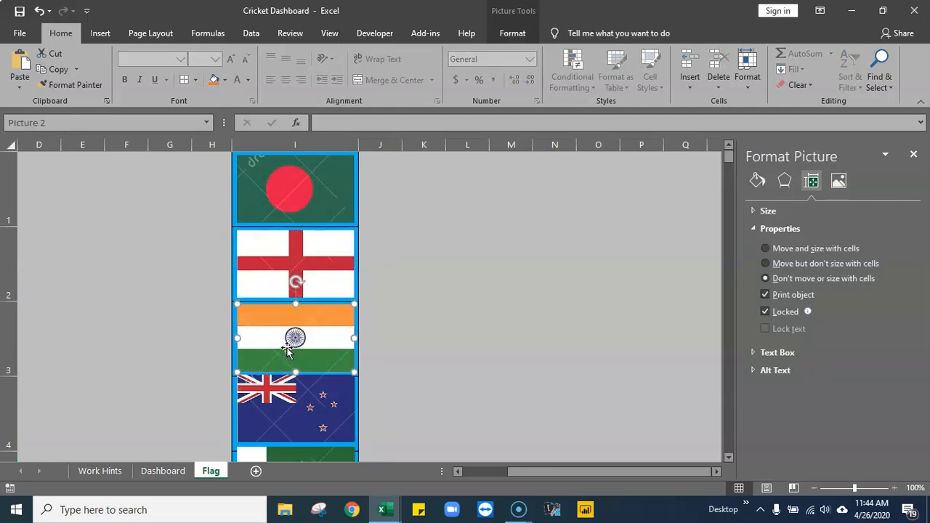
key("Down")
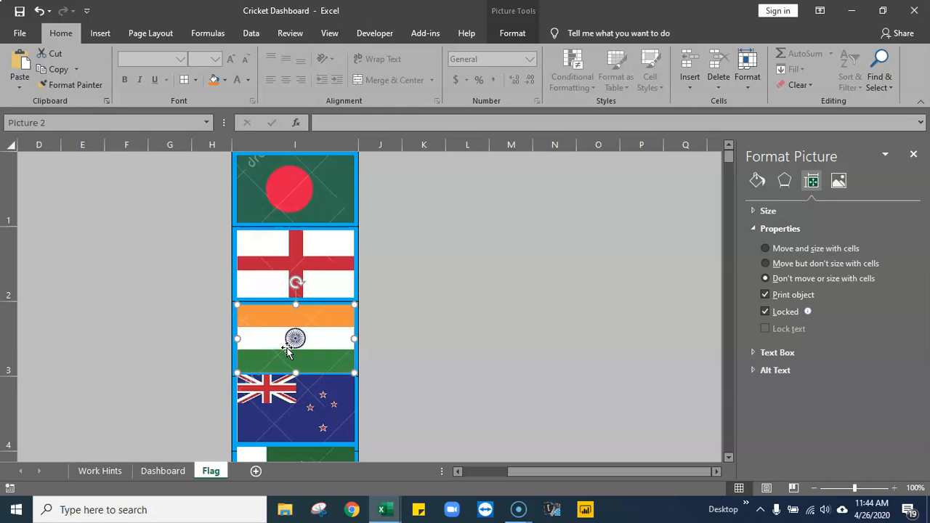
scroll(455, 368, "down", 3)
scroll(453, 366, "up", 3)
- Nudge the New Zealand flag down so it sits centered within cell I4, and deselect it
left_click(269, 433)
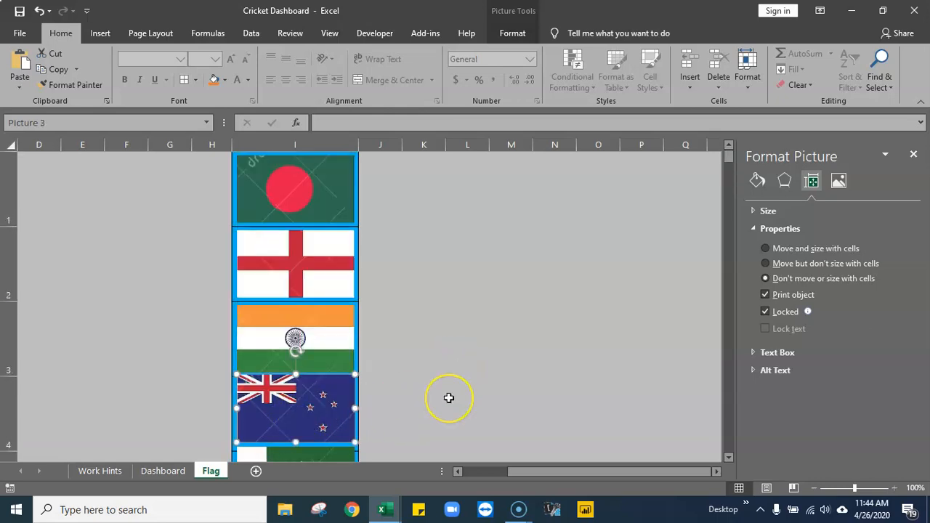
key("Down")
key("Down")
key("Down")
key("Down")
key("Down")
key("Down")
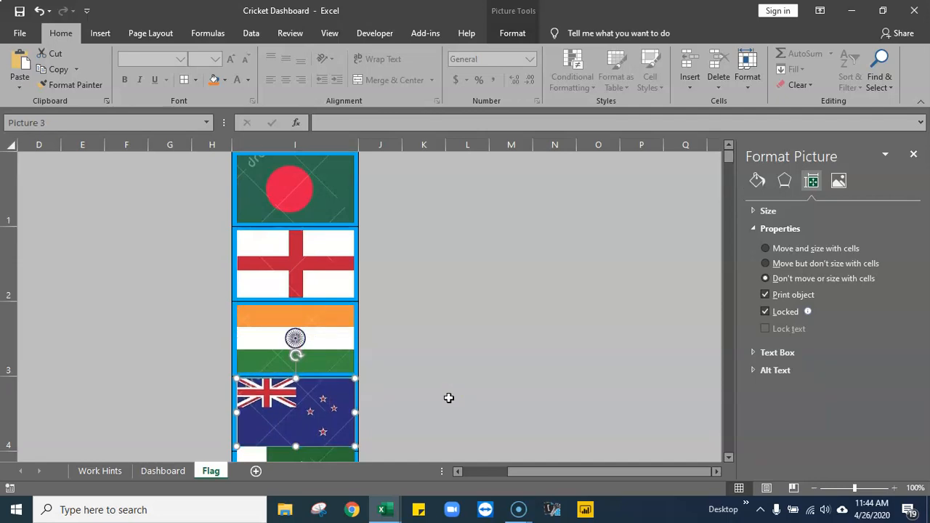
key("Down")
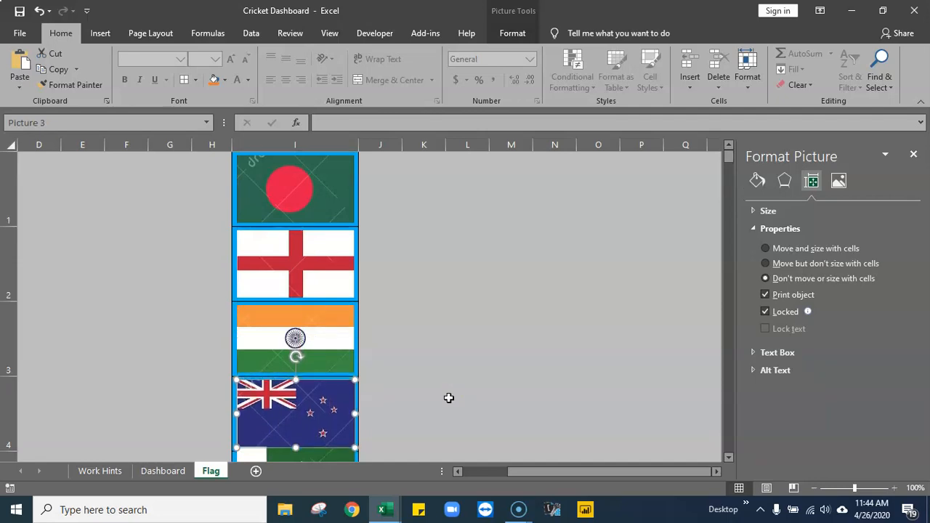
left_click(449, 398)
scroll(450, 398, "down", 1)
scroll(449, 397, "up", 1)
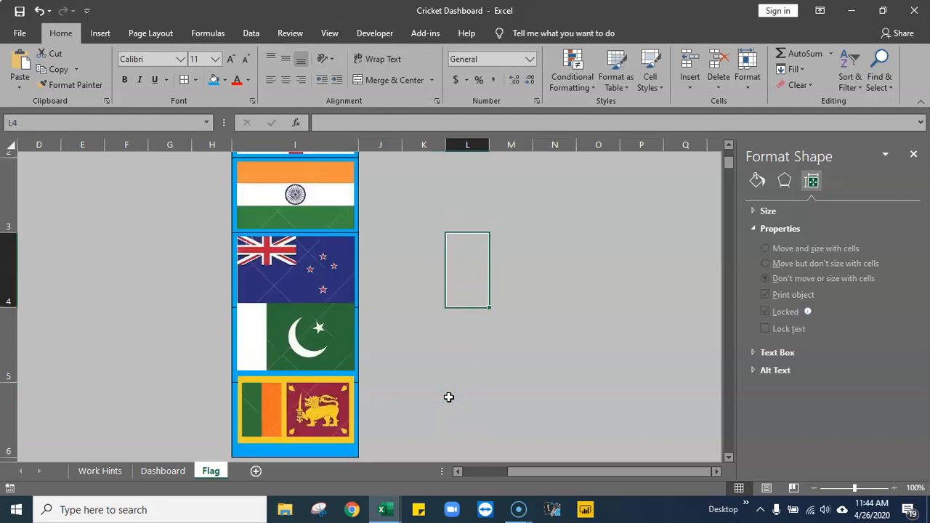
- Move the Pakistan flag down in small increments until it is centered within cell I5
left_click(271, 426)
left_click(729, 458)
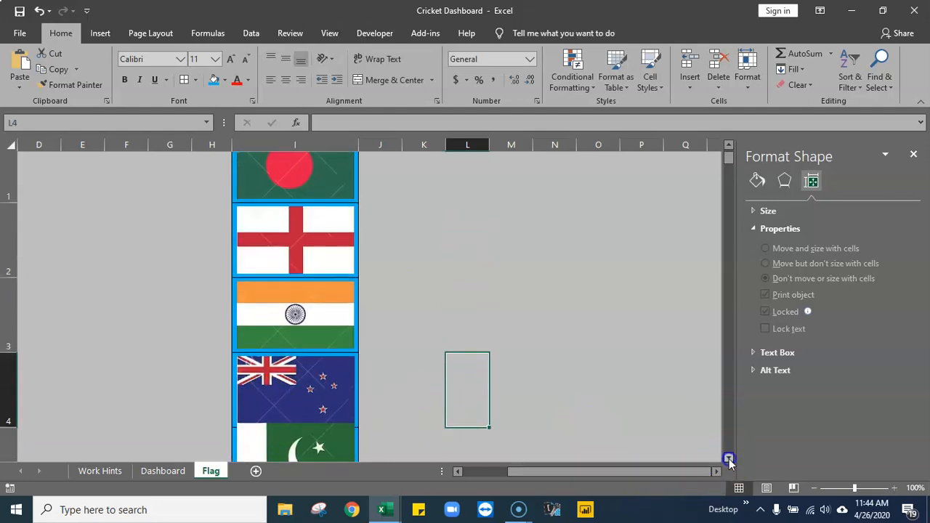
left_click(729, 457)
left_click(296, 327)
key("Down")
key("Down")
key("Down")
key("Down")
key("Down")
key("Down")
key("Down")
key("Down")
key("Down")
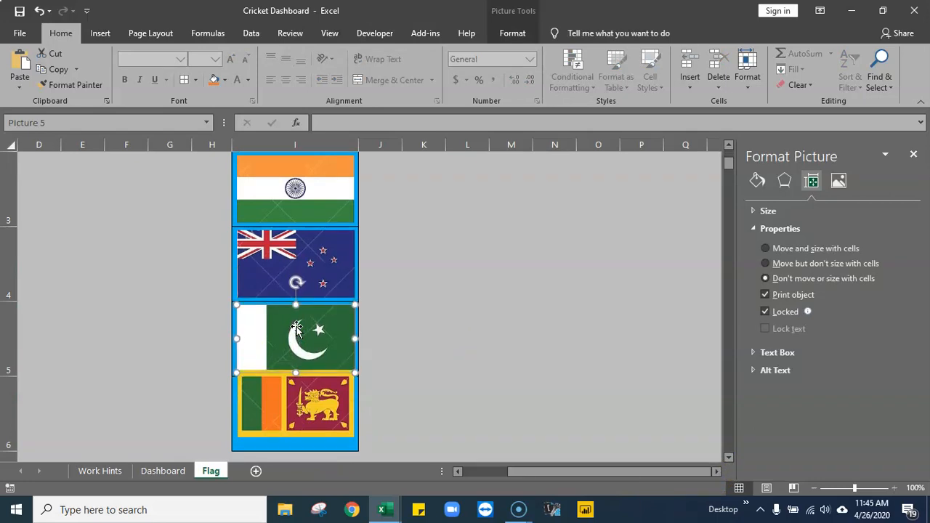
- Move the Sri Lanka flag down in small increments to fit inside cell I6, and deselect it
left_click(296, 404)
key("Down")
key("Down")
key("Down")
key("Down")
key("Down")
key("Down")
key("Down")
key("Down")
key("Down")
key("Down")
key("Down")
key("Down")
key("Down")
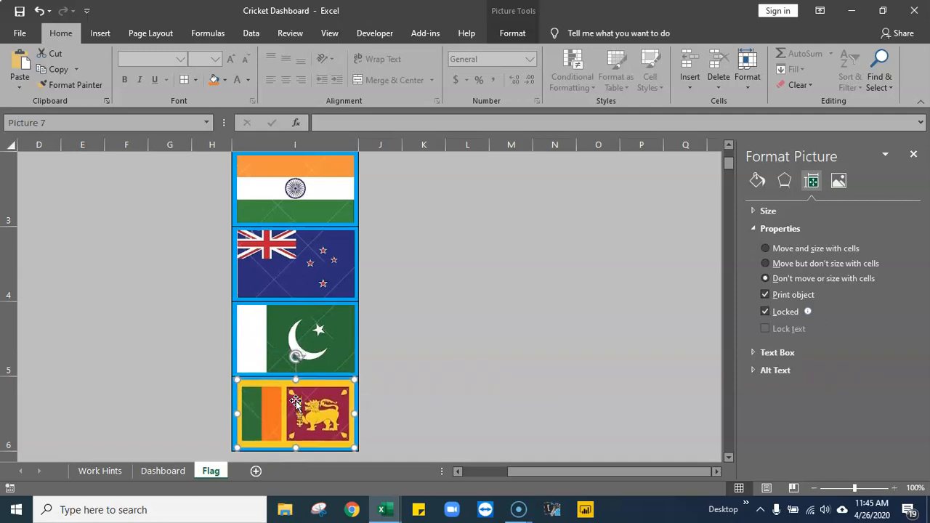
left_click(513, 332)
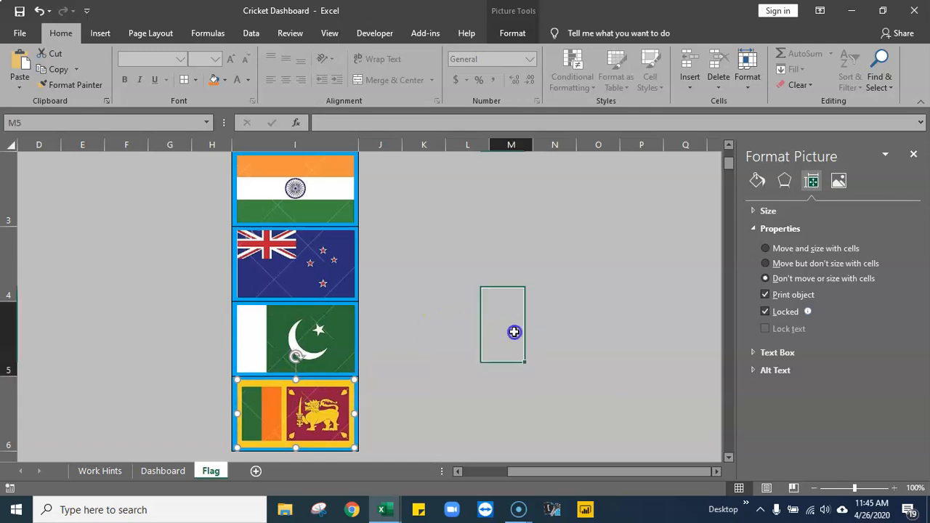
- Clear the fill and all borders from column I, and widen column H by narrowing column G
scroll(477, 401, "up", 2)
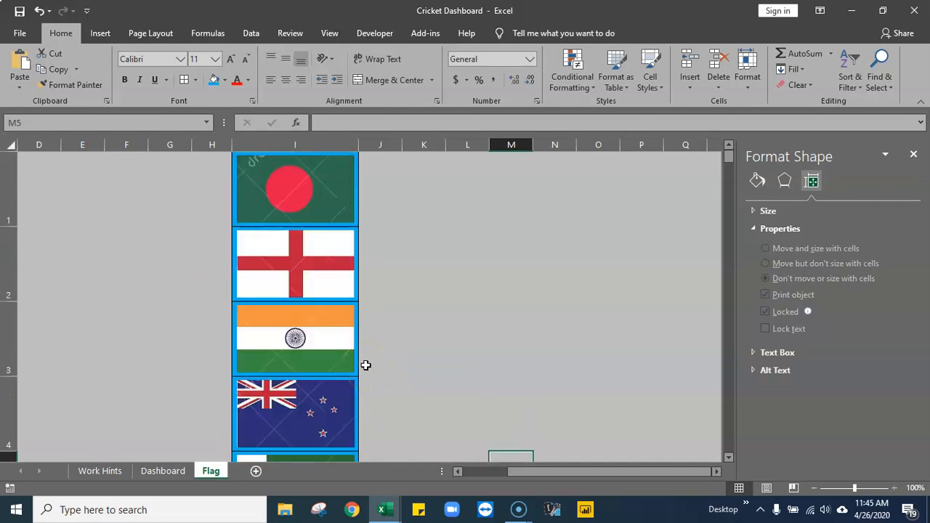
left_click(228, 168)
key("Right")
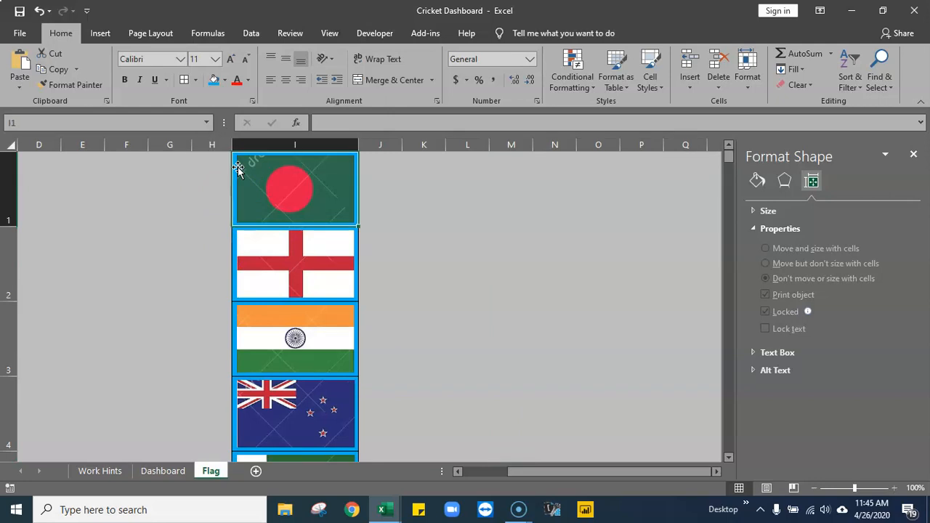
key("ctrl+space")
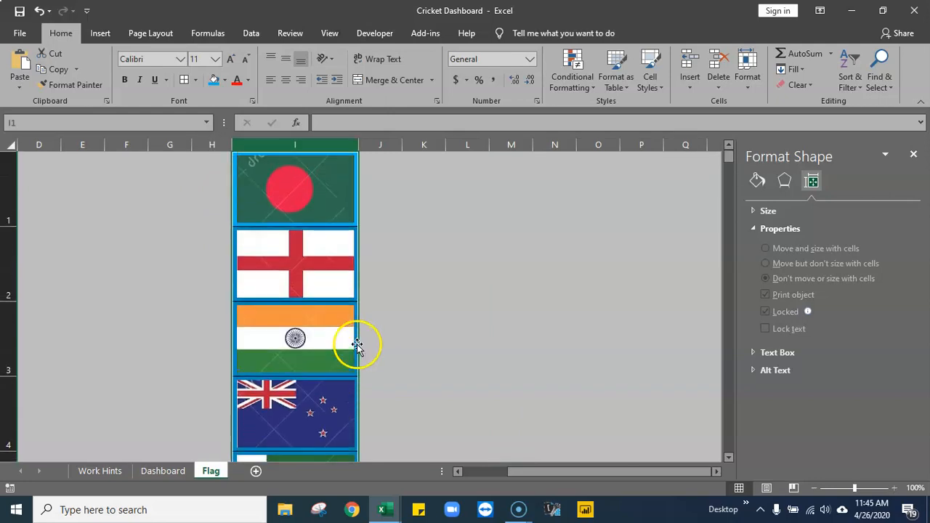
left_click(226, 81)
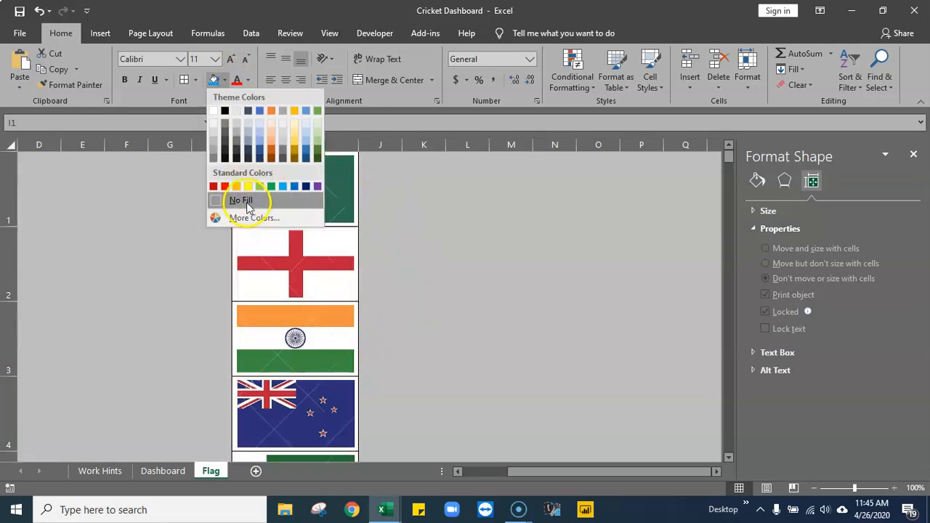
left_click(247, 204)
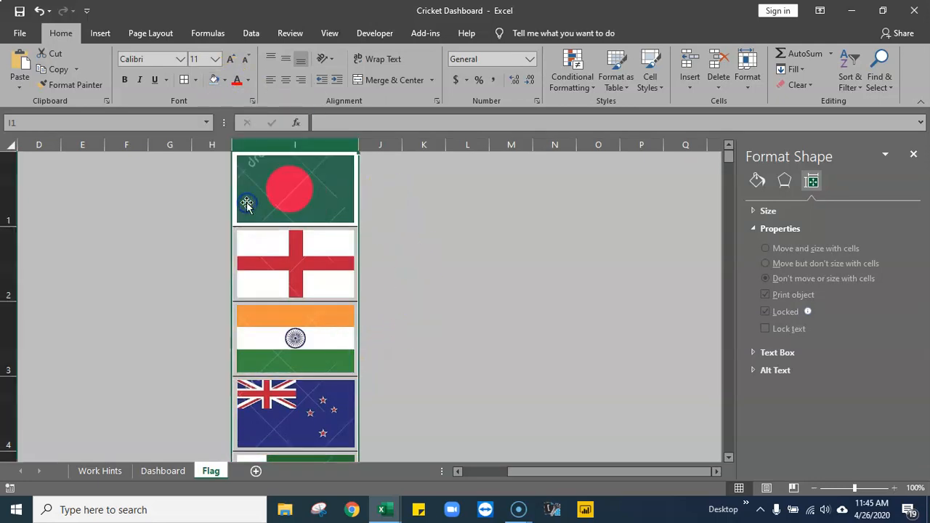
left_click(195, 81)
left_click(224, 181)
left_click(426, 235)
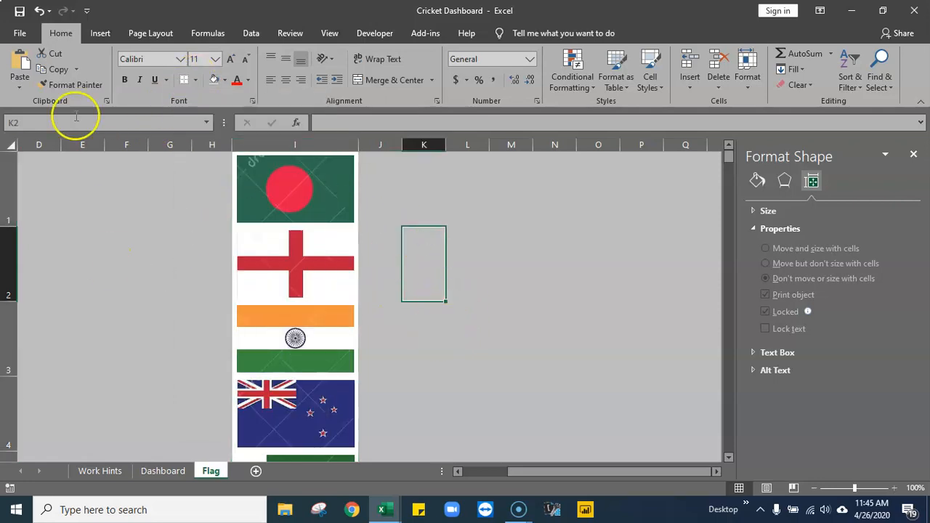
left_click(218, 182)
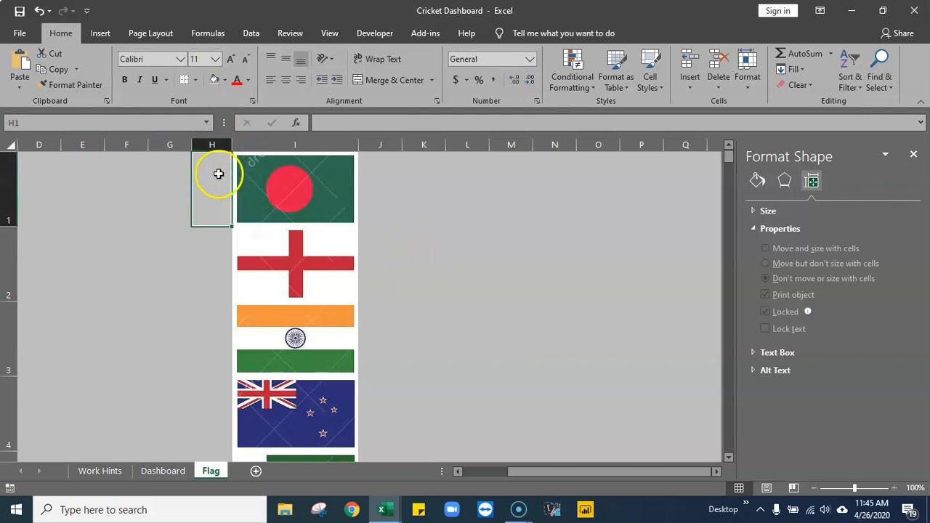
left_click_drag(191, 142, 231, 146)
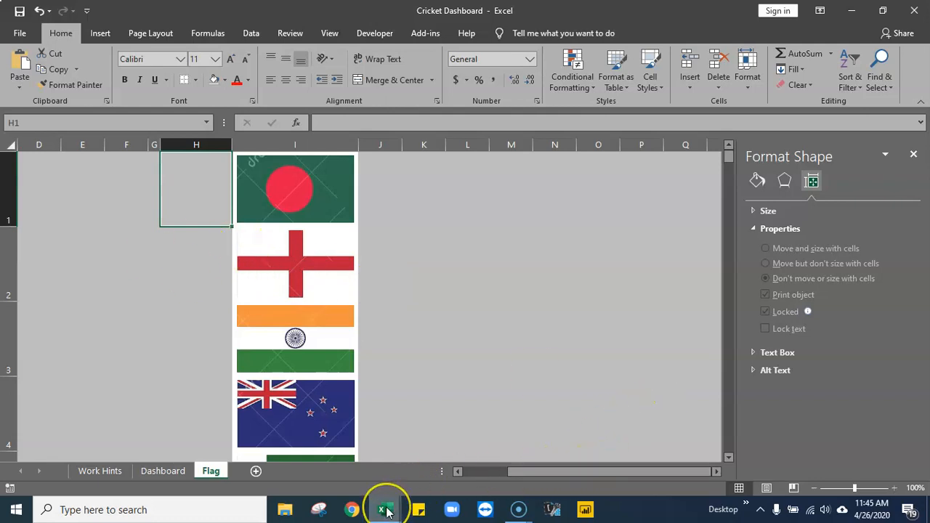
- Copy the country names in C1:C6 of the crck updt workbook's Image sheet and paste them into the Flag sheet starting at N1
mouse_move(385, 511)
left_click(312, 454)
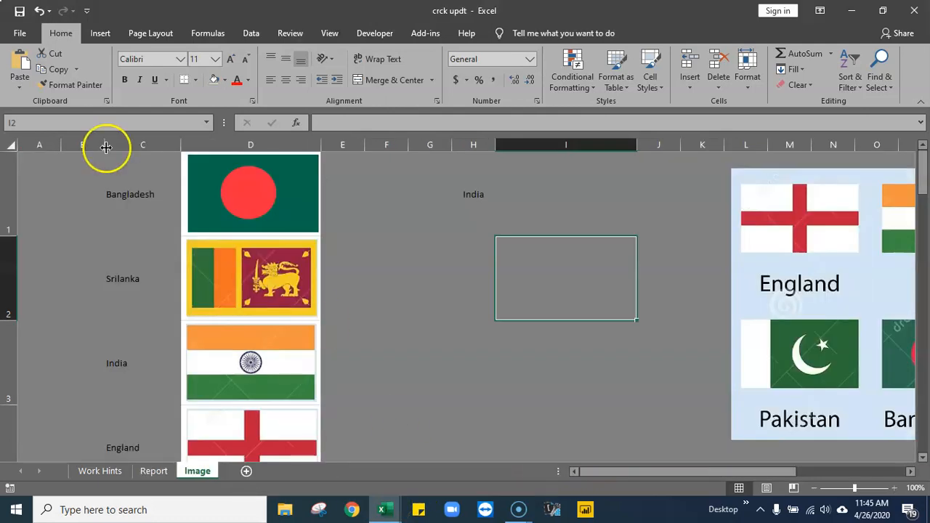
left_click_drag(124, 177, 131, 211)
right_click(120, 215)
left_click(162, 228)
left_click(377, 513)
left_click(436, 465)
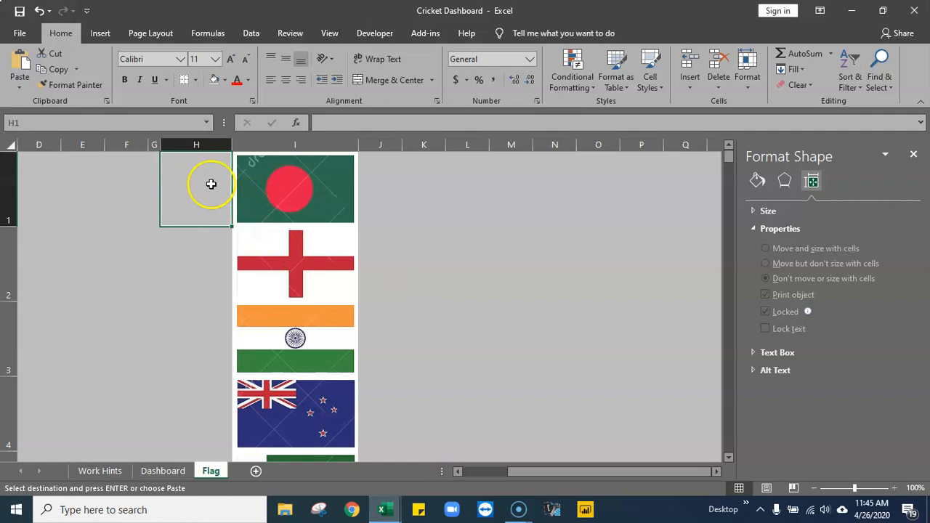
right_click(552, 189)
left_click(596, 245)
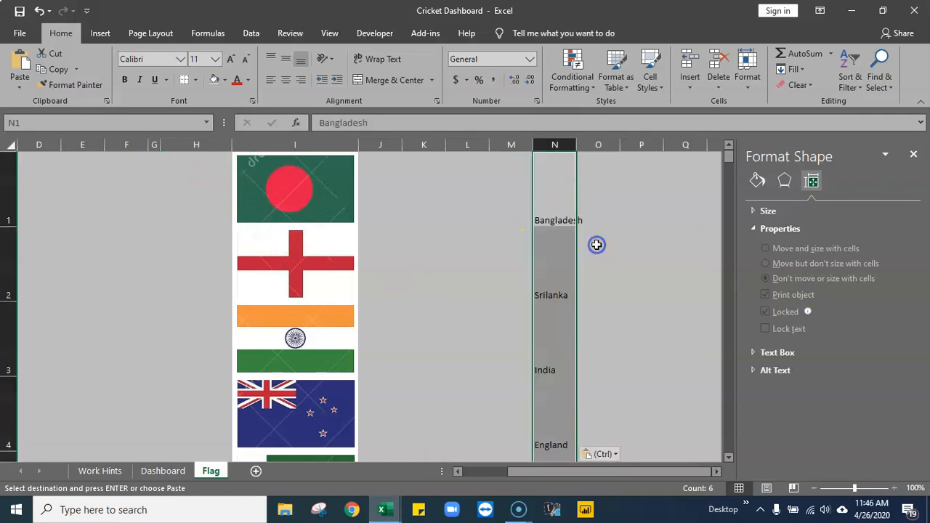
- Move the pasted name Bangladesh to H1 and Srilanka to H6, beside their matching flags
left_click(555, 202)
left_click_drag(538, 199, 217, 202)
left_click(551, 289)
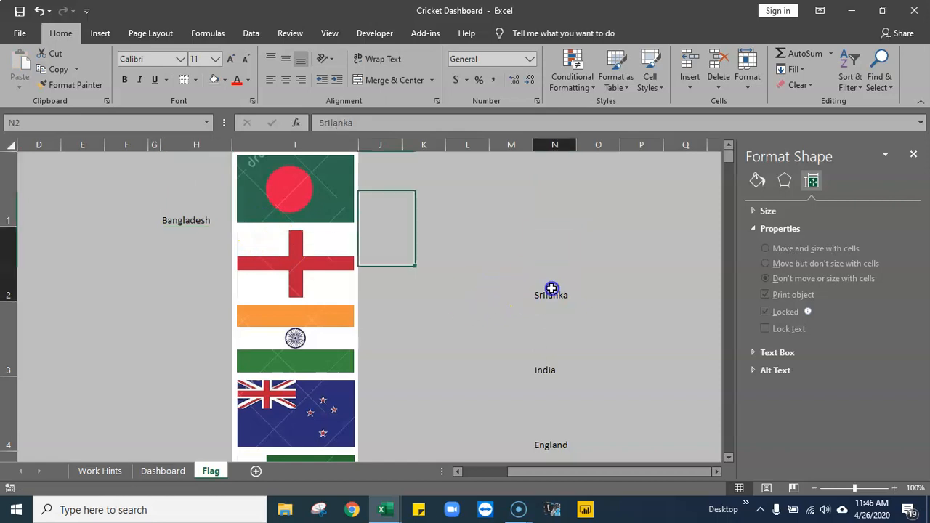
left_click_drag(532, 282, 184, 245)
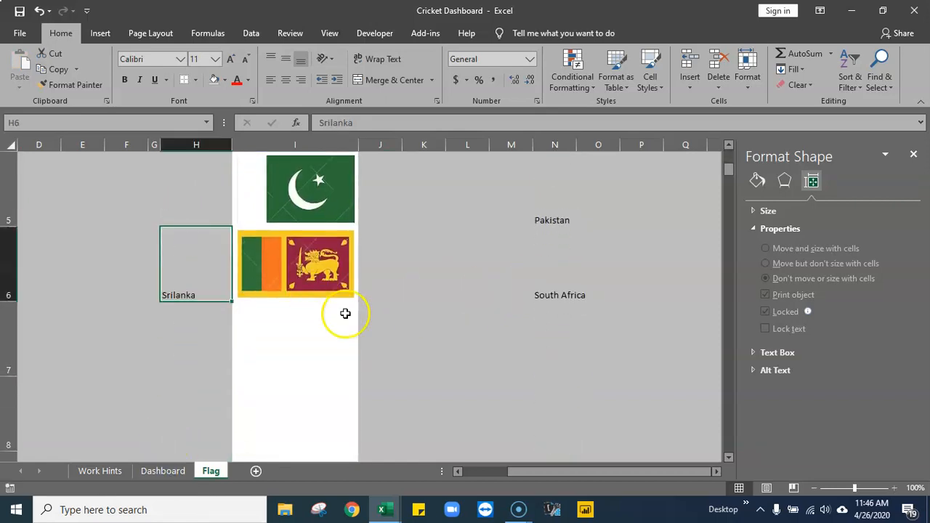
- Compare the remaining country names, especially South Africa, with the flags on the Flag sheet and the crck updt workbook's Image sheet
left_click(546, 295)
scroll(529, 366, "up", 2)
scroll(533, 370, "down", 3)
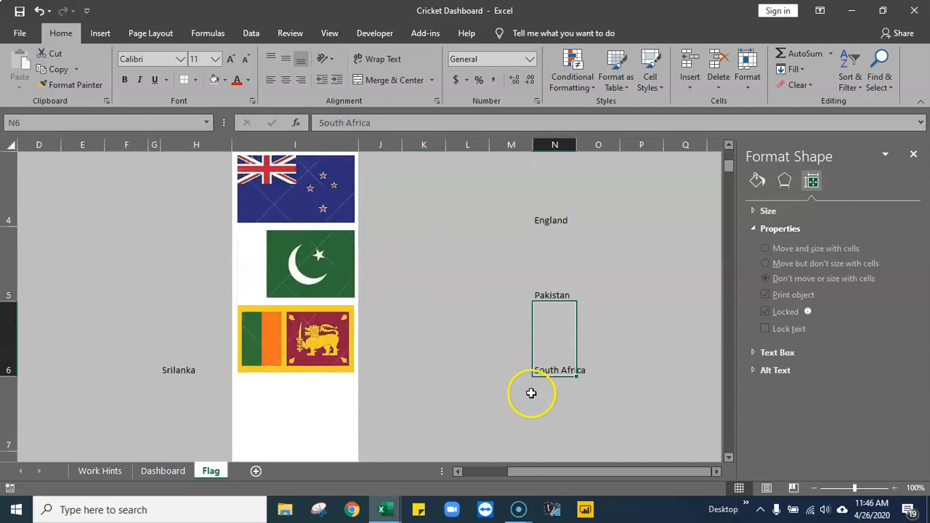
scroll(532, 378, "up", 1)
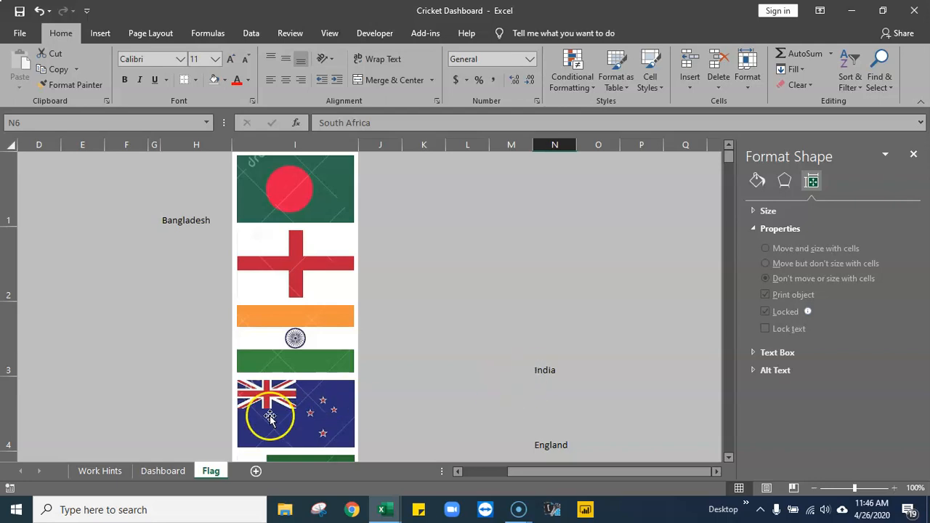
left_click(390, 514)
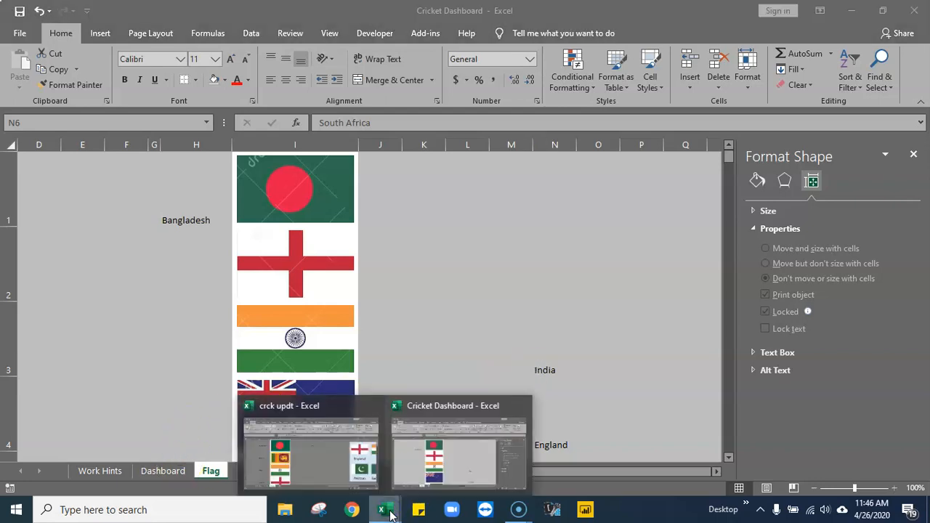
left_click(322, 461)
scroll(445, 388, "down", 1)
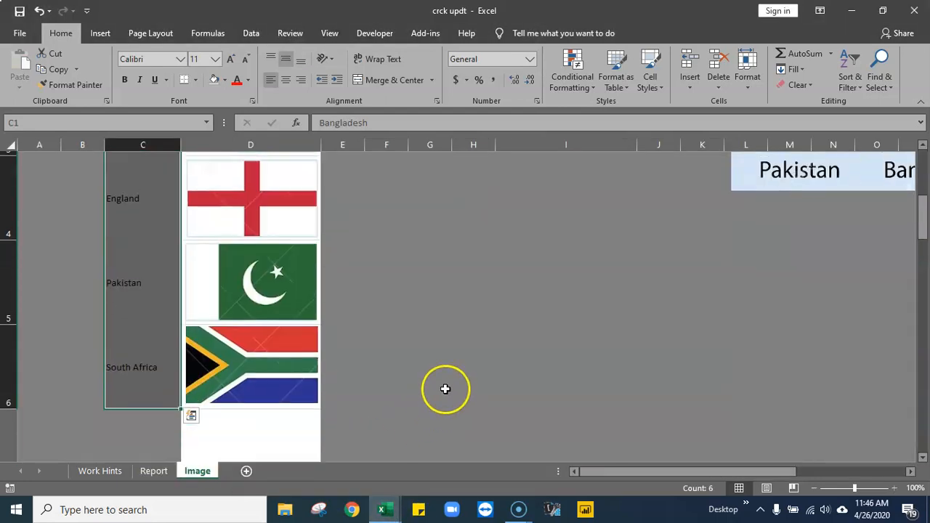
left_click(295, 363)
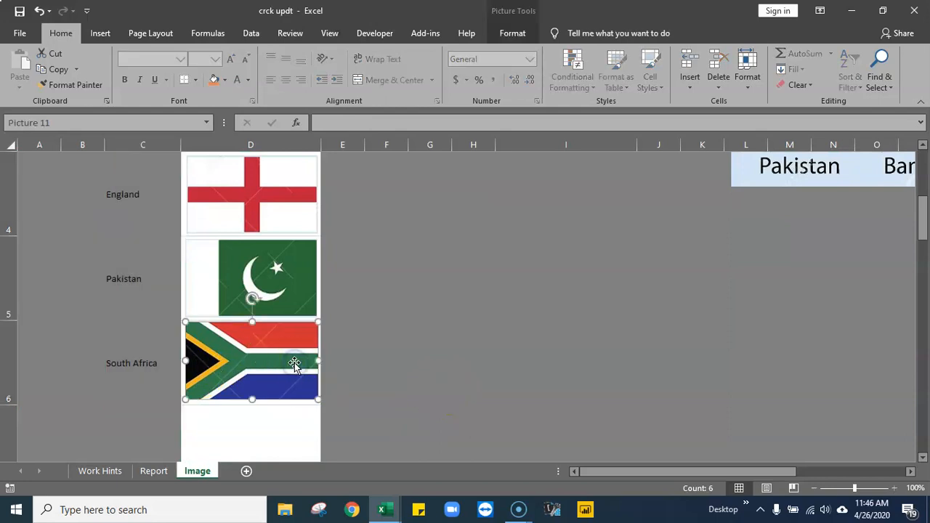
left_click(384, 510)
left_click(436, 474)
scroll(473, 351, "down", 1)
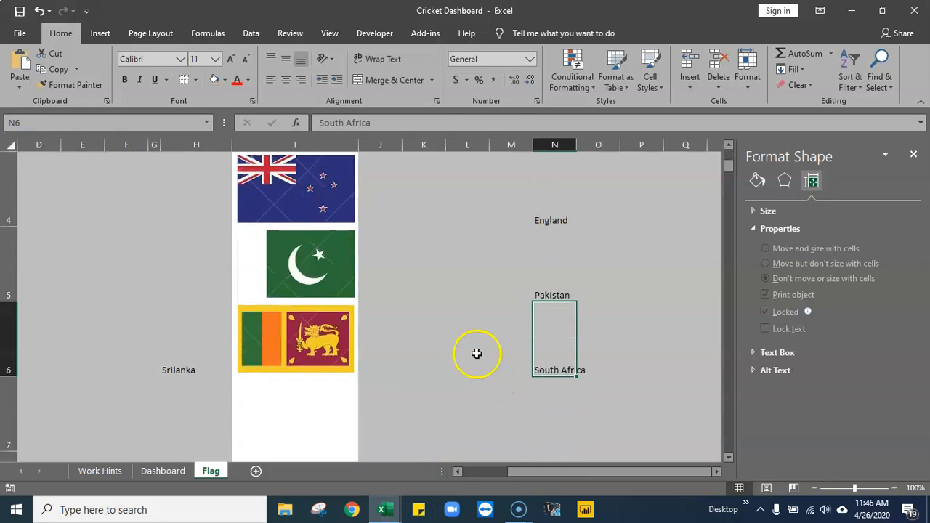
scroll(347, 291, "up", 1)
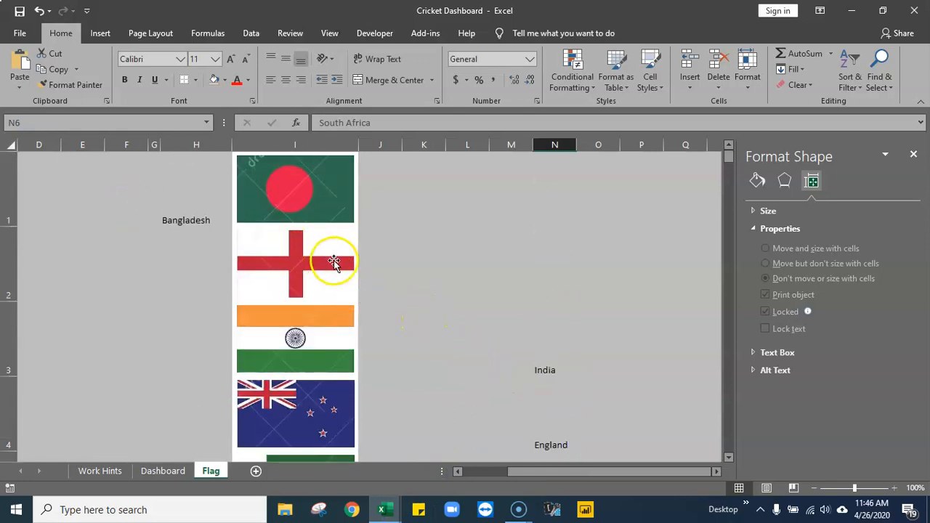
- Move the New Zealand flag out of I4 and paste the copied South Africa flag there, positioned over the cell
left_click_drag(304, 406, 513, 237)
right_click(284, 405)
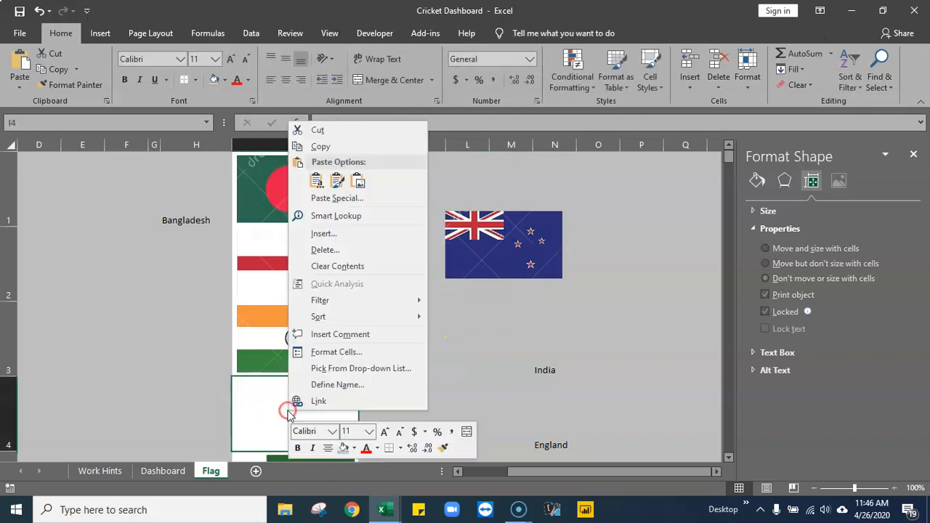
left_click(314, 184)
left_click_drag(305, 427, 311, 429)
left_click(332, 346)
scroll(388, 411, "down", 1)
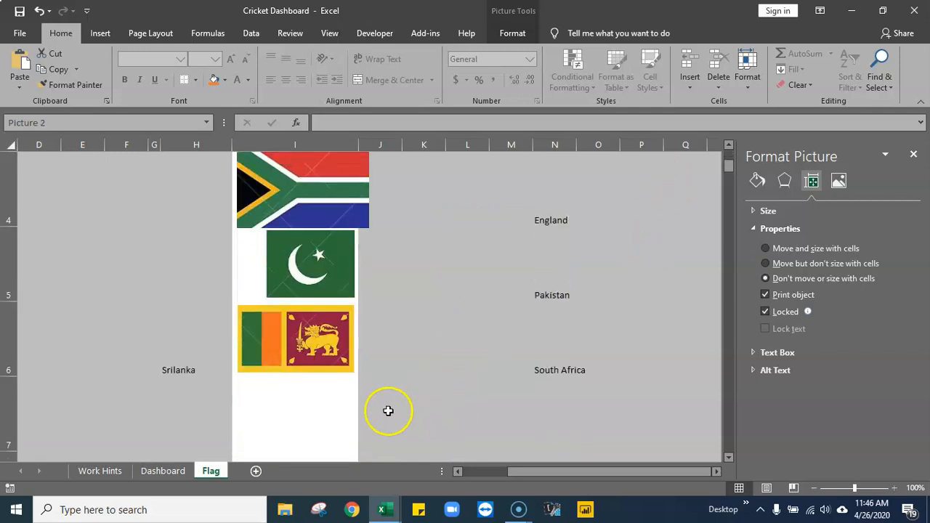
- Narrow the South Africa flag to fit the width of I4 and delete the New Zealand flag
left_click(729, 146)
left_click(728, 146)
left_click(357, 336)
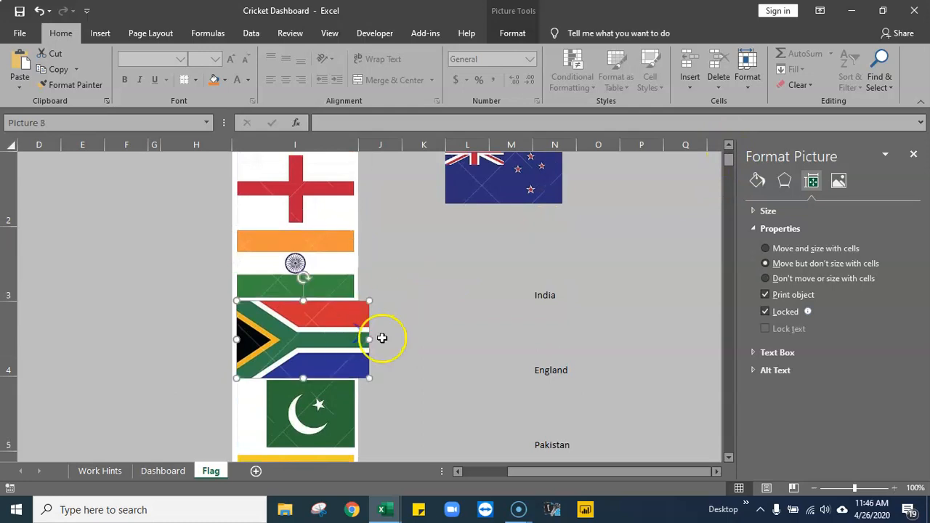
left_click_drag(369, 338, 354, 335)
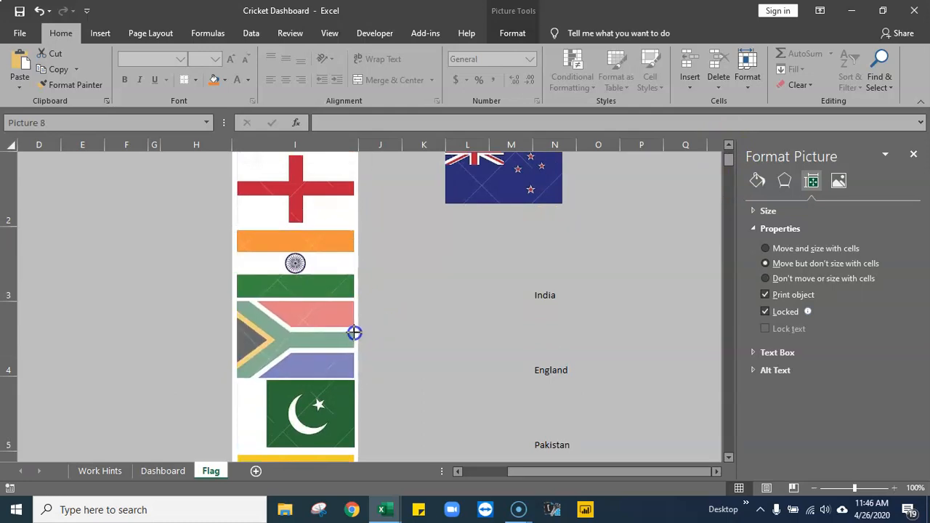
left_click_drag(354, 333, 354, 332)
left_click(439, 328)
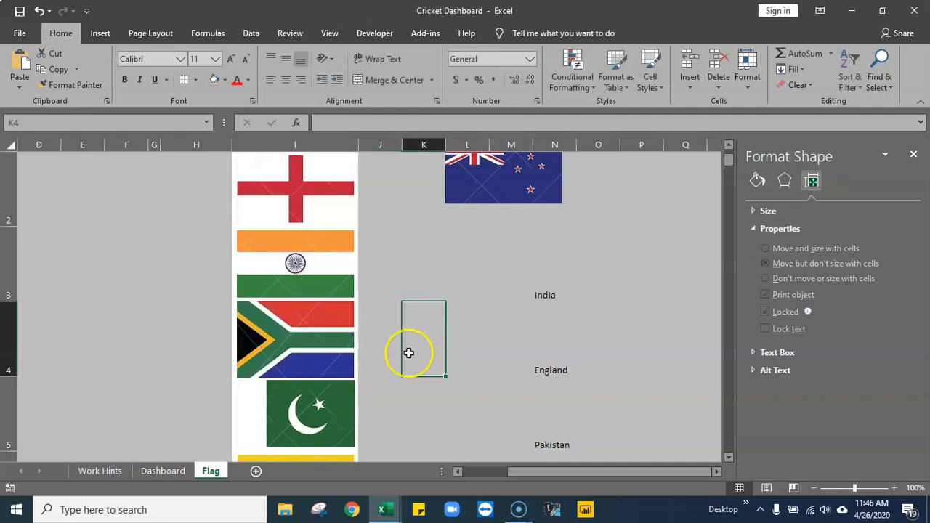
left_click(492, 188)
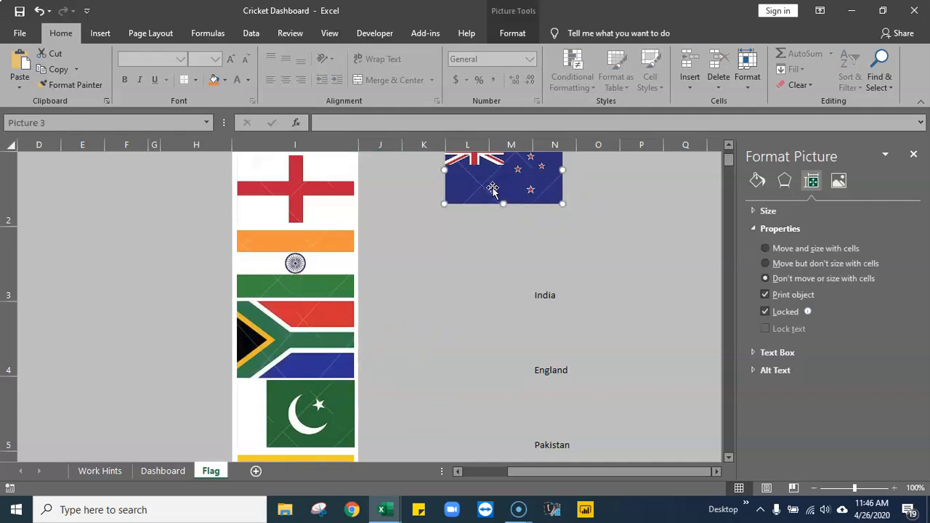
key("Delete")
- Move the remaining names beside their flags: England to H2, India to H3, South Africa to H4 and Pakistan to H5
left_click(544, 289)
left_click_drag(542, 306, 215, 259)
left_click(550, 372)
left_click_drag(551, 378, 183, 201)
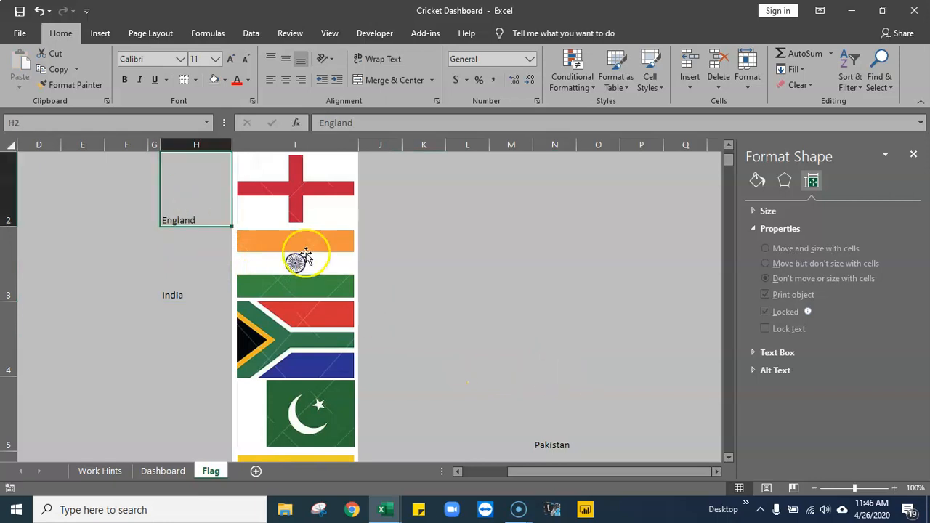
left_click(550, 440)
left_click_drag(532, 433, 162, 415)
left_click(431, 386)
scroll(430, 386, "down", 1)
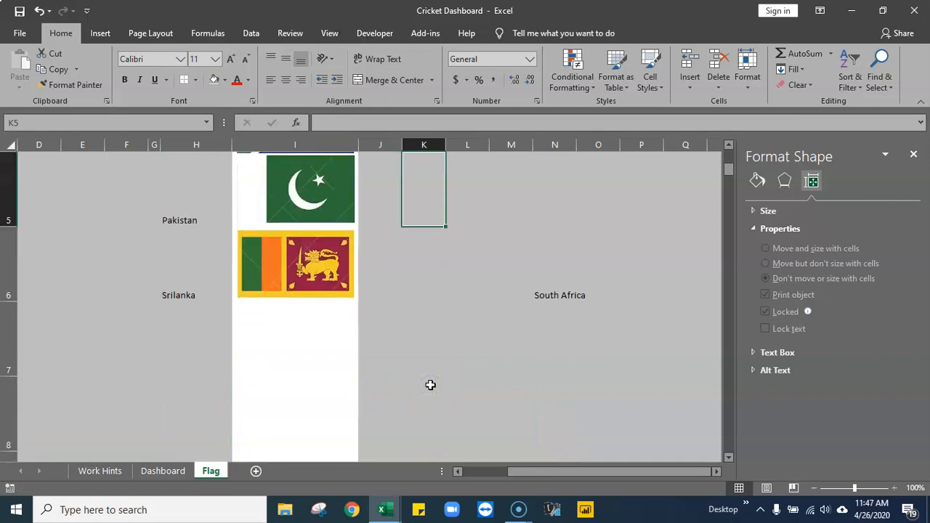
left_click(564, 297)
left_click_drag(556, 295, 206, 420)
- Check each country name in column H against the flag beside it
left_click(191, 188)
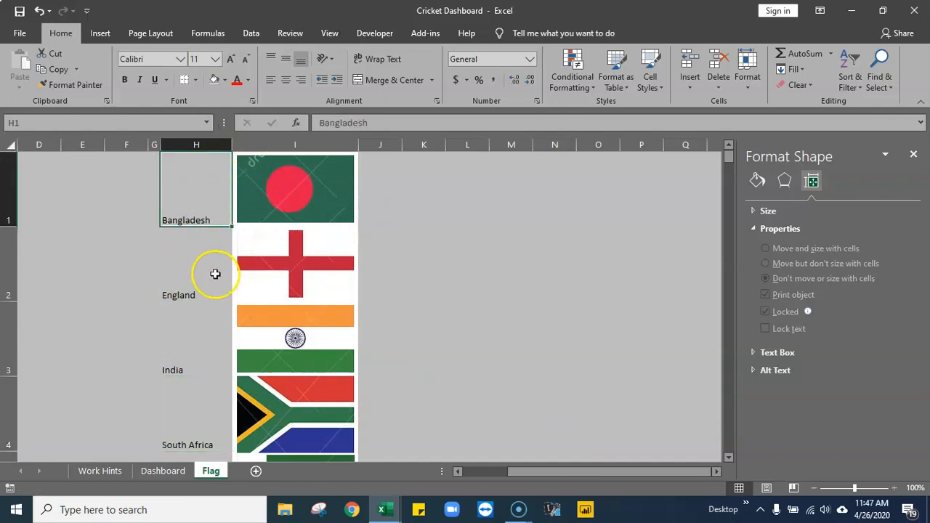
left_click(198, 290)
left_click(192, 346)
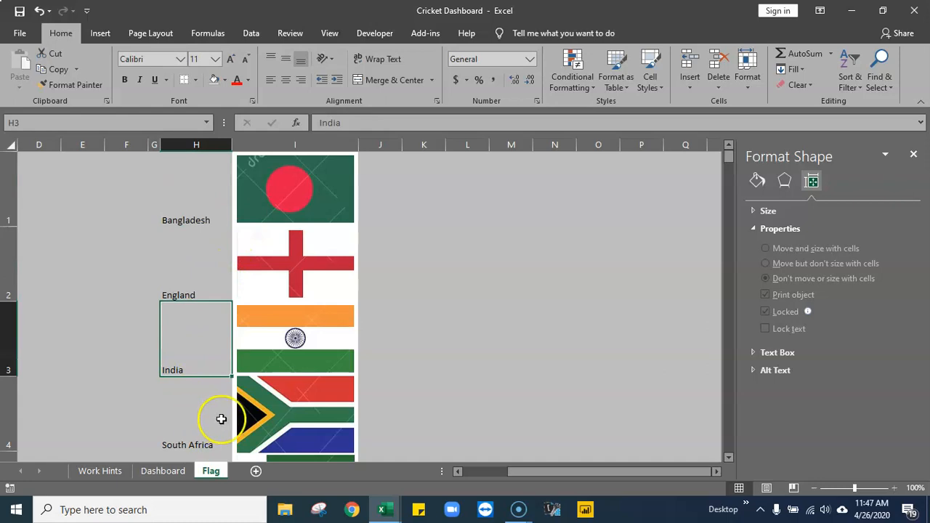
key("Down")
key("Down")
key("Down")
key("Down")
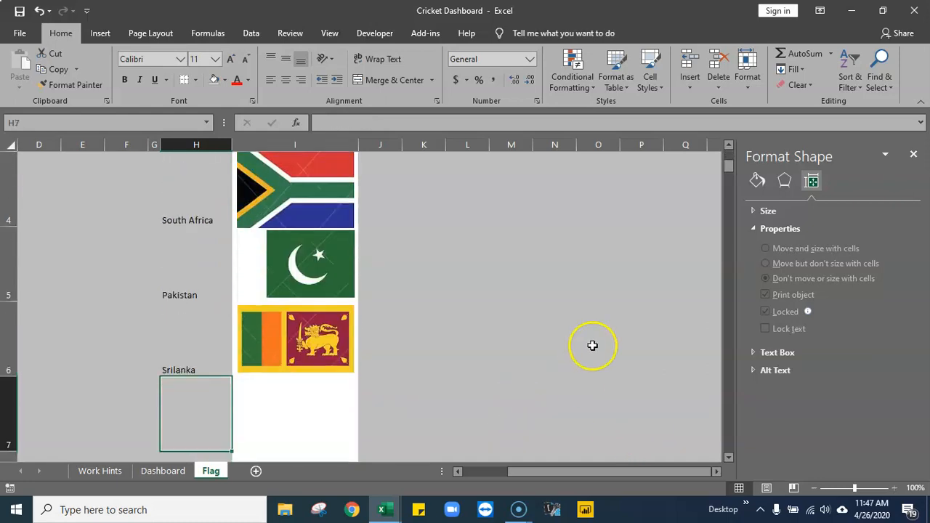
- Center the country names in H1:H6 horizontally and vertically, and close the Format Shape pane
left_click_drag(194, 366, 232, 149)
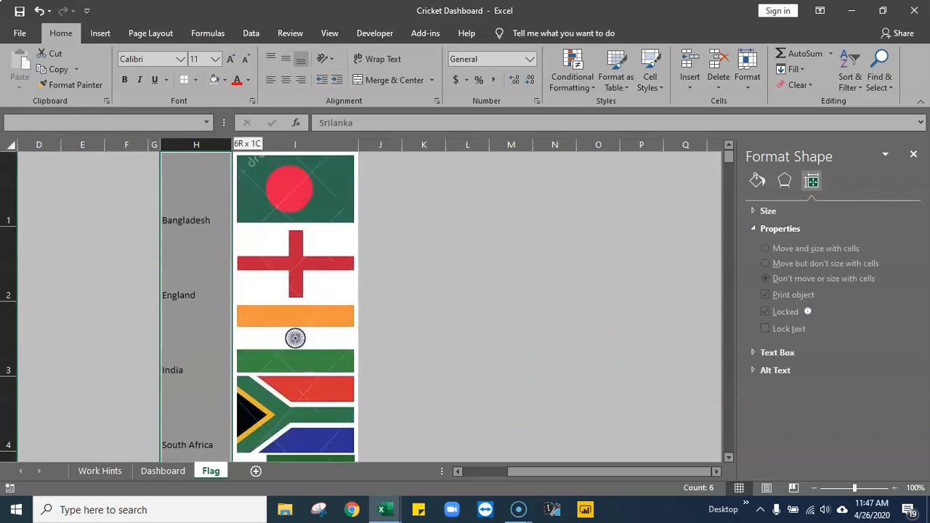
left_click(285, 79)
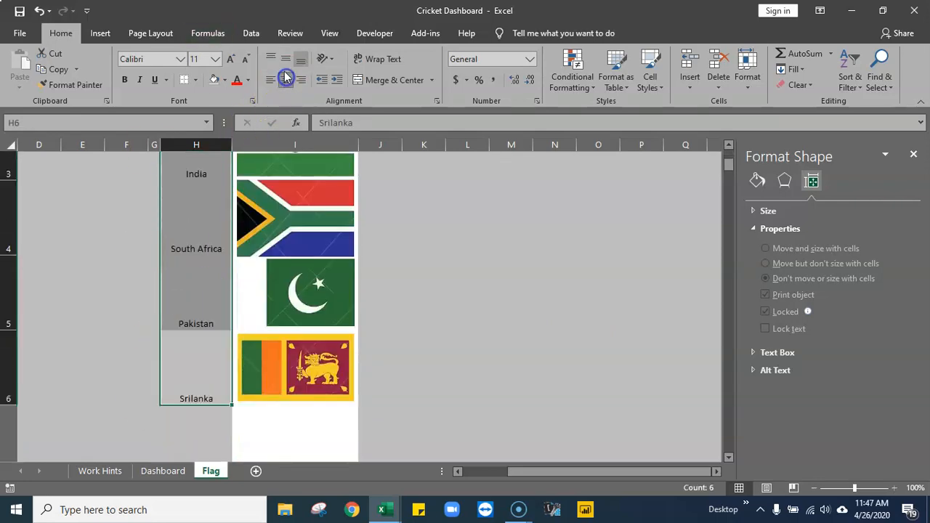
left_click(286, 62)
scroll(197, 338, "up", 1)
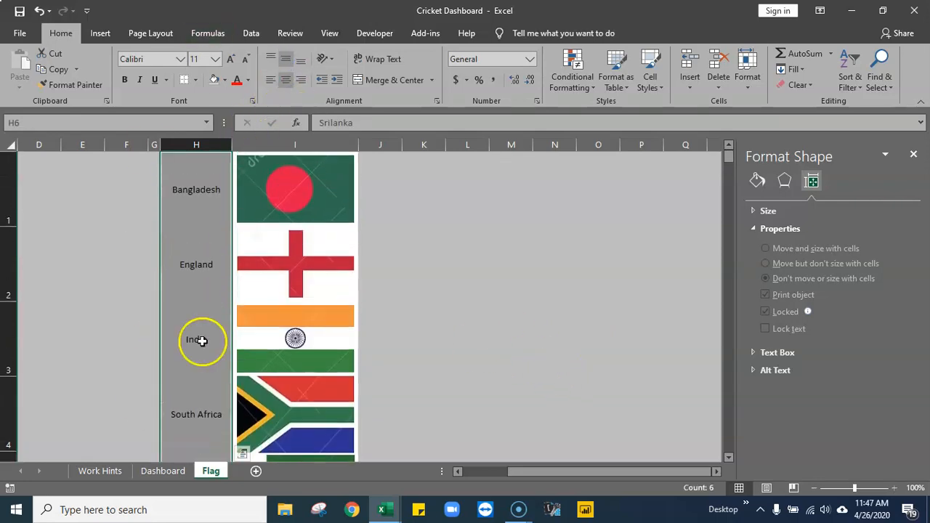
left_click(614, 291)
left_click(913, 155)
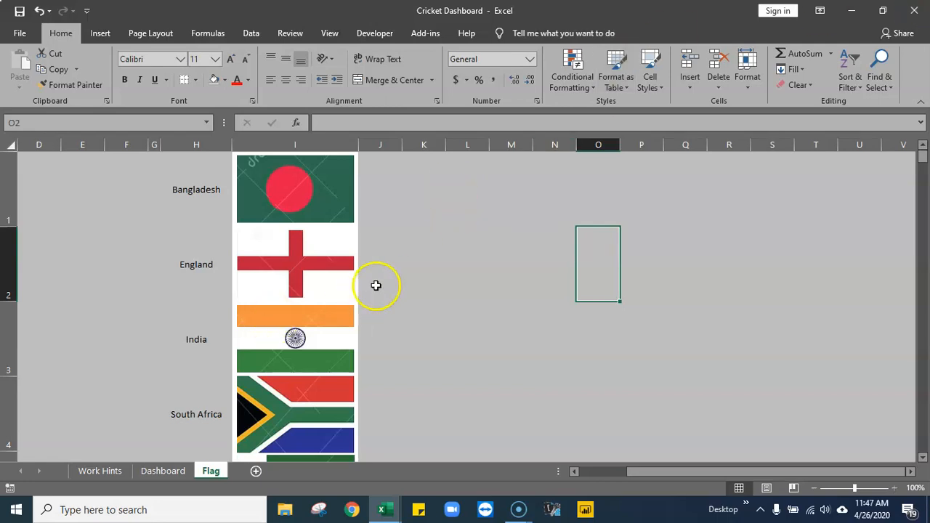
- Copy the name Bangladesh from H1 to M1 and widen columns M and N
left_click(551, 231)
left_click(512, 204)
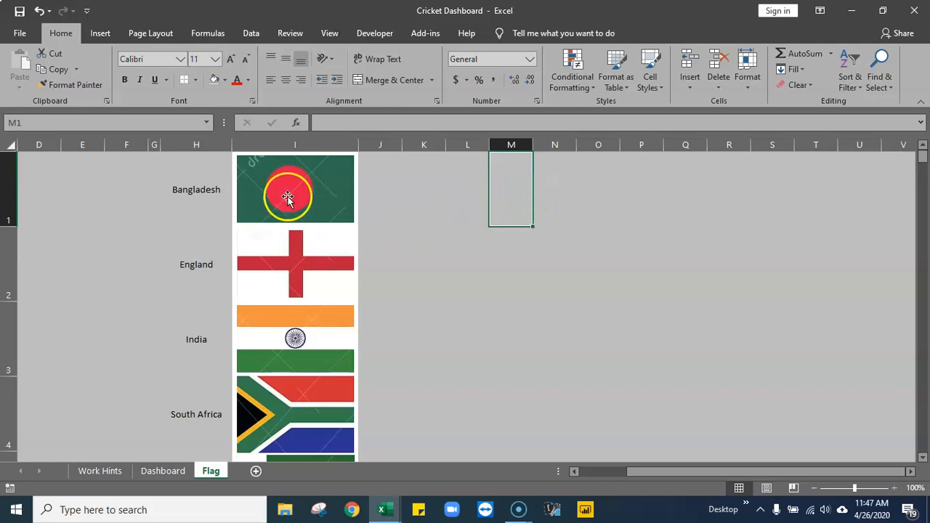
left_click(197, 189)
key("ctrl+c")
left_click(497, 188)
left_click_drag(534, 145, 723, 148)
left_click(640, 185)
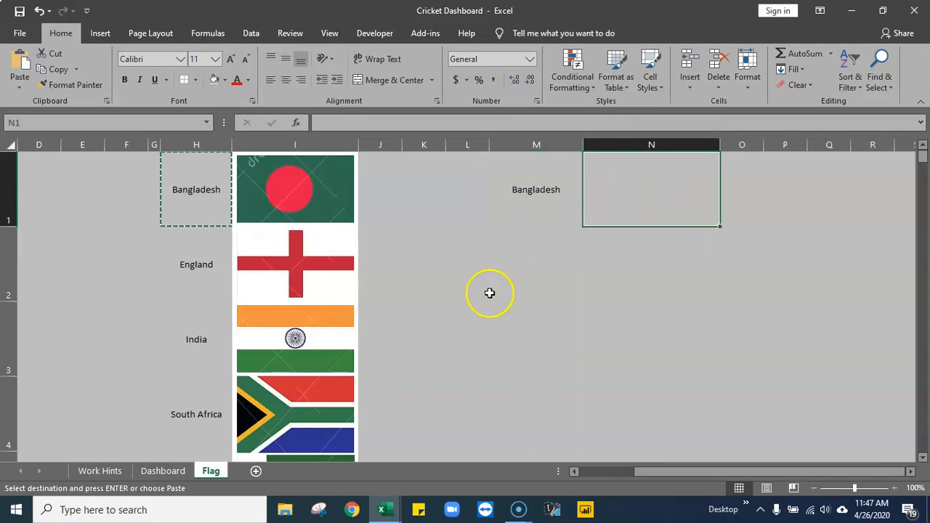
left_click(527, 197)
- Review the workbook's existing defined names and the formula behind Picture1 in the Name Manager
left_click(481, 274)
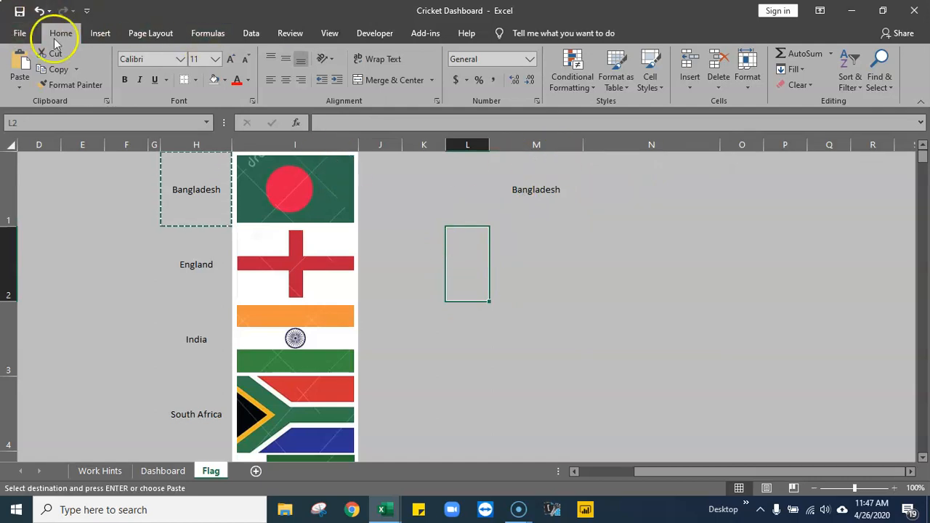
left_click(209, 35)
left_click(388, 79)
left_click_drag(653, 112, 547, 96)
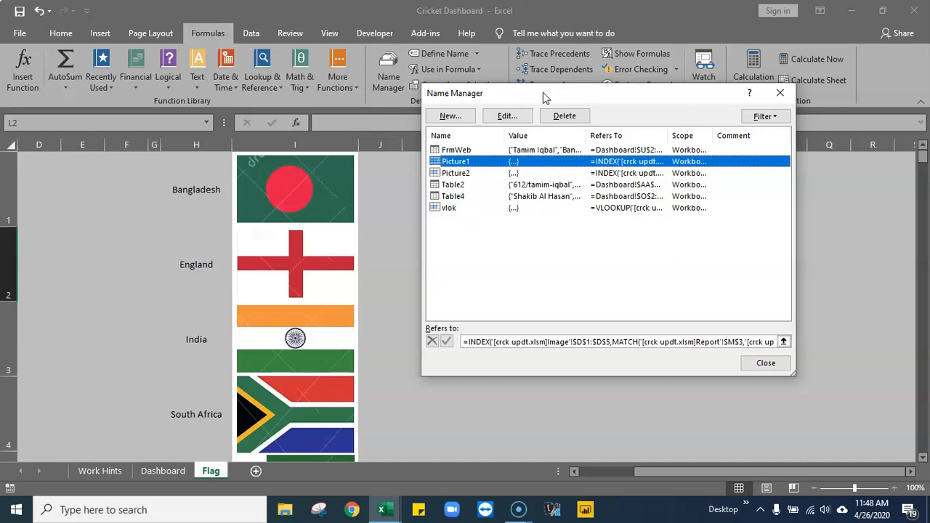
left_click(767, 363)
left_click(557, 349)
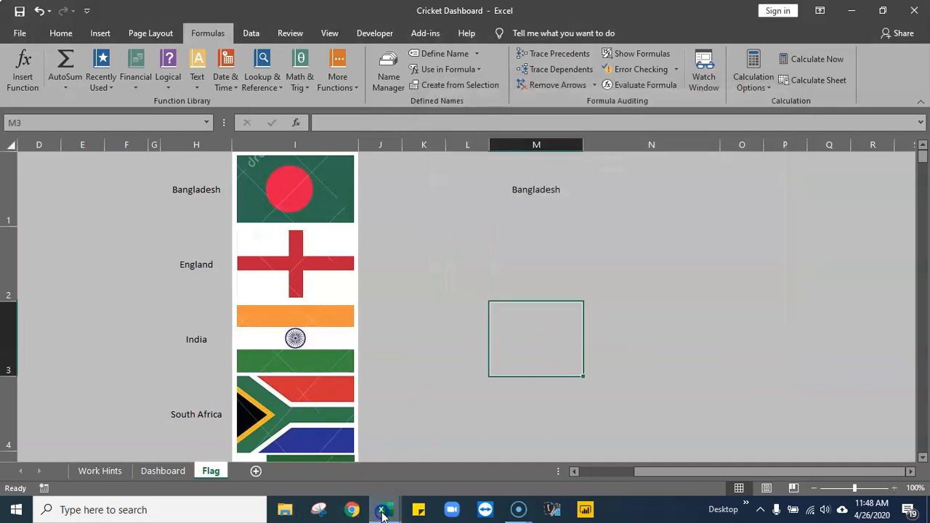
- Close the crck updt workbook and return to the Flag sheet of the Cricket Dashboard workbook
left_click(383, 513)
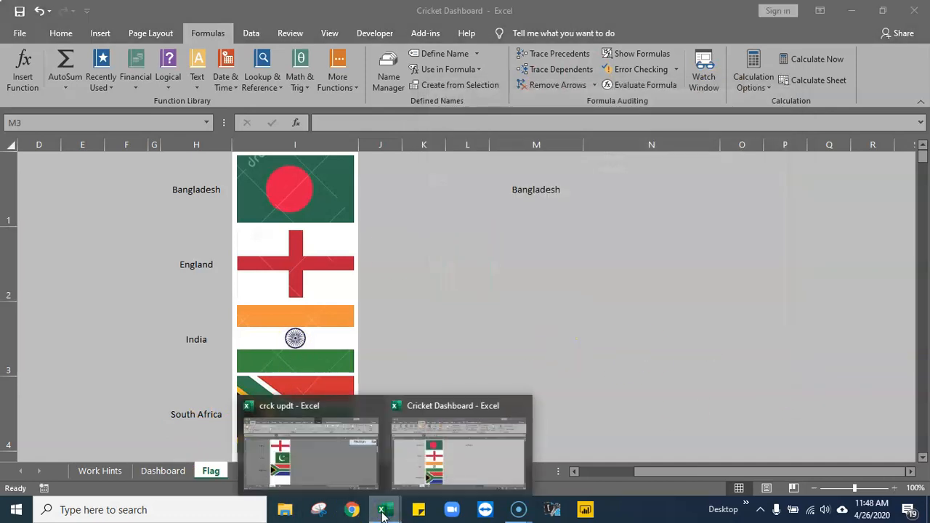
left_click(309, 454)
left_click(638, 308)
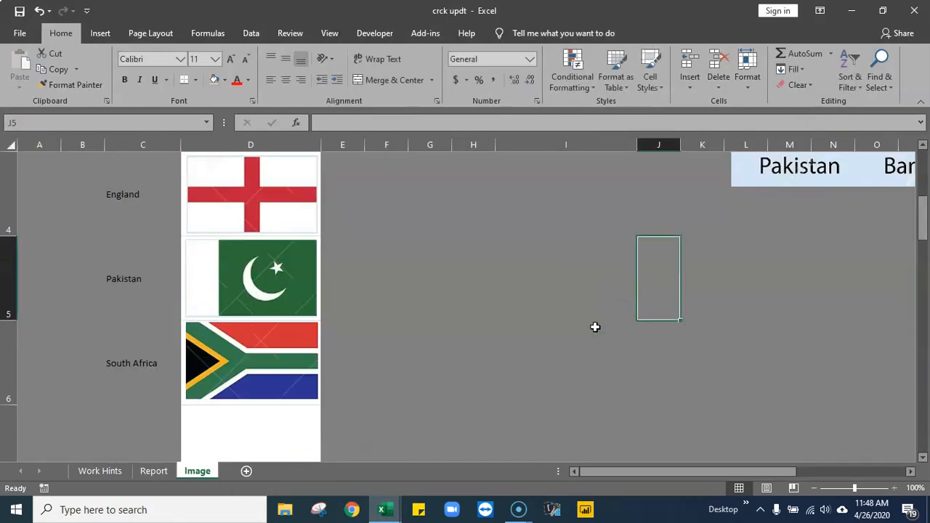
left_click(922, 11)
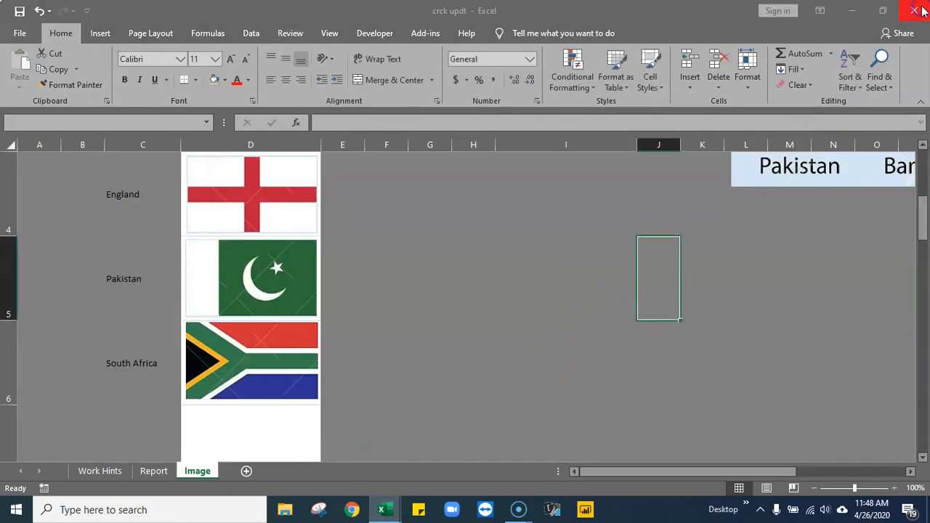
left_click(469, 270)
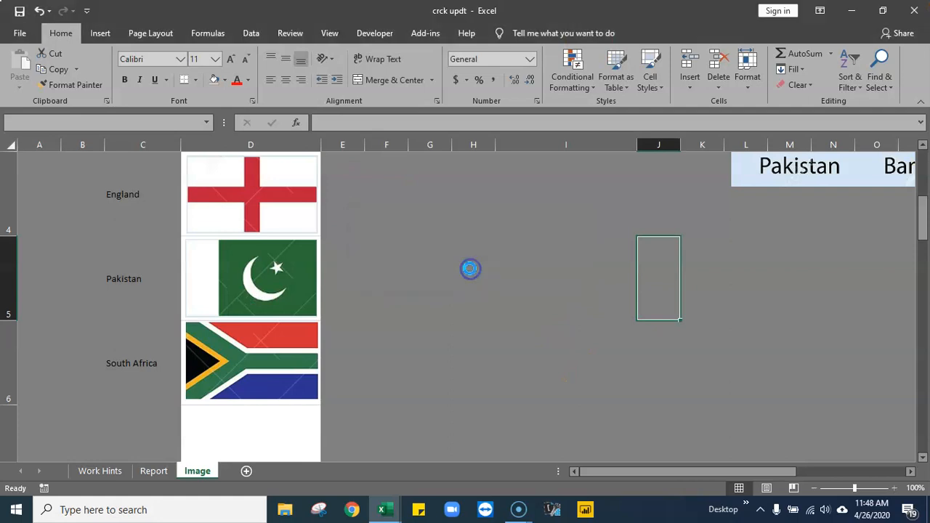
left_click(453, 248)
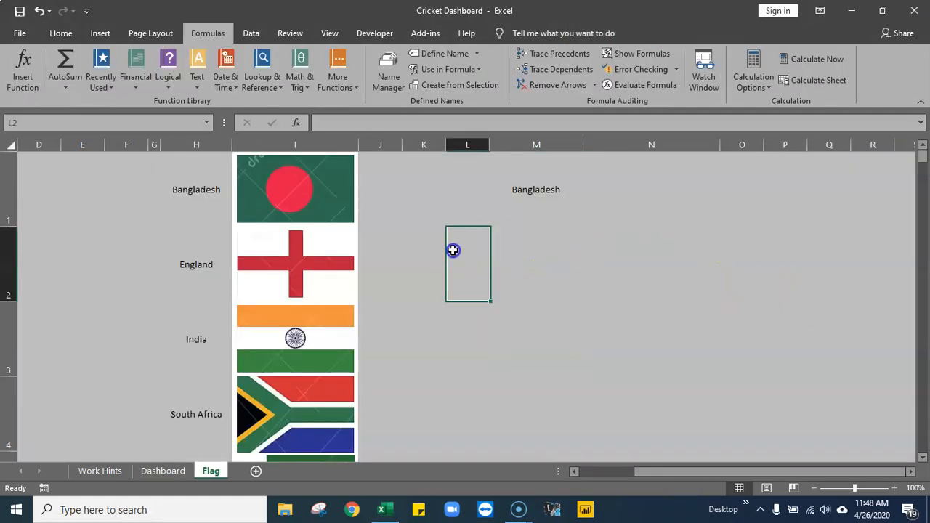
- Delete the defined names Picture1, Picture2 and vlok with the Name Manager
left_click(502, 337)
left_click(387, 90)
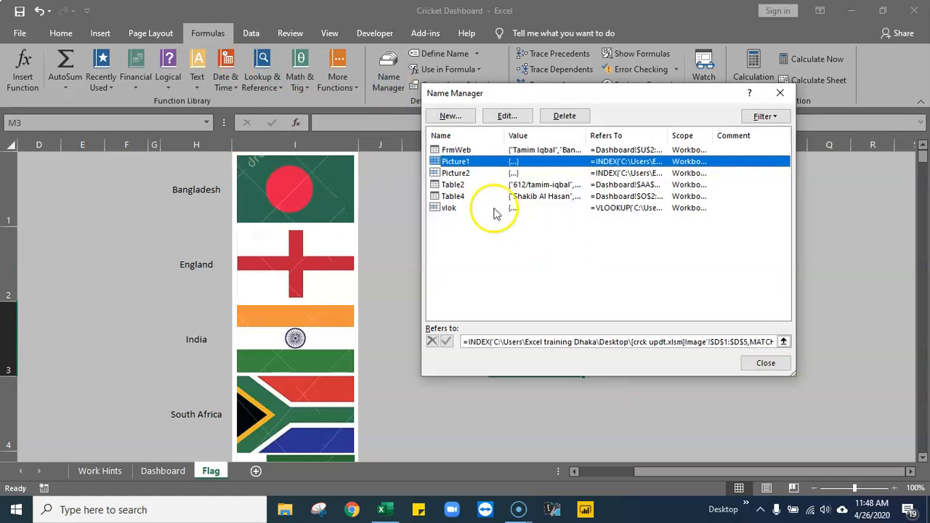
left_click(574, 118)
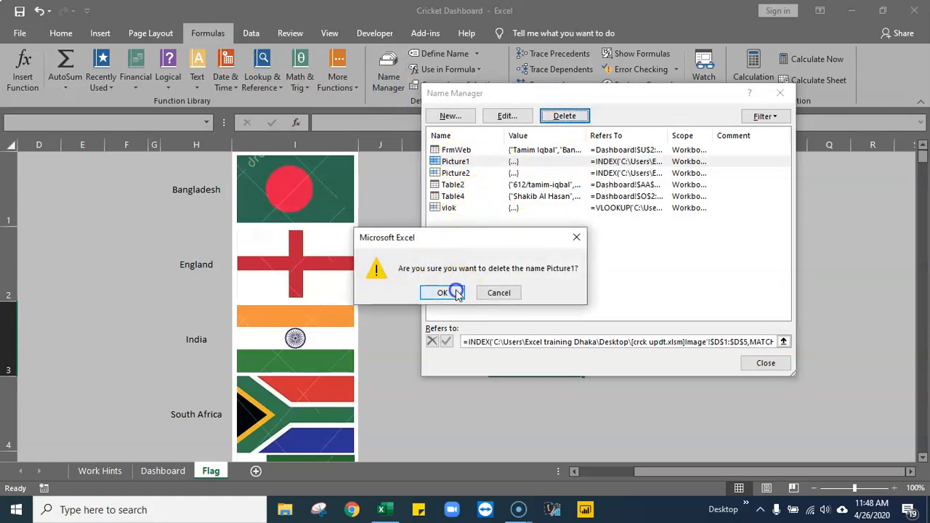
left_click(438, 291)
left_click(574, 117)
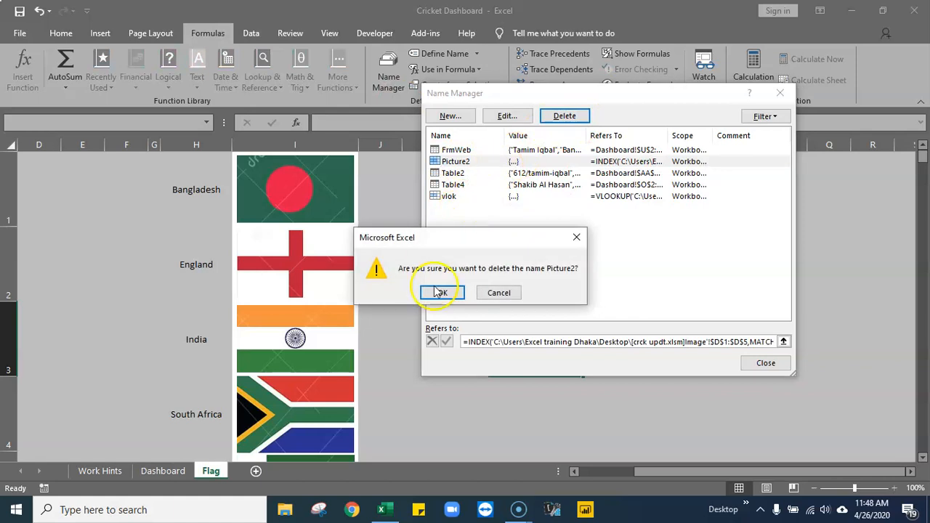
left_click(438, 291)
left_click(463, 186)
left_click(565, 117)
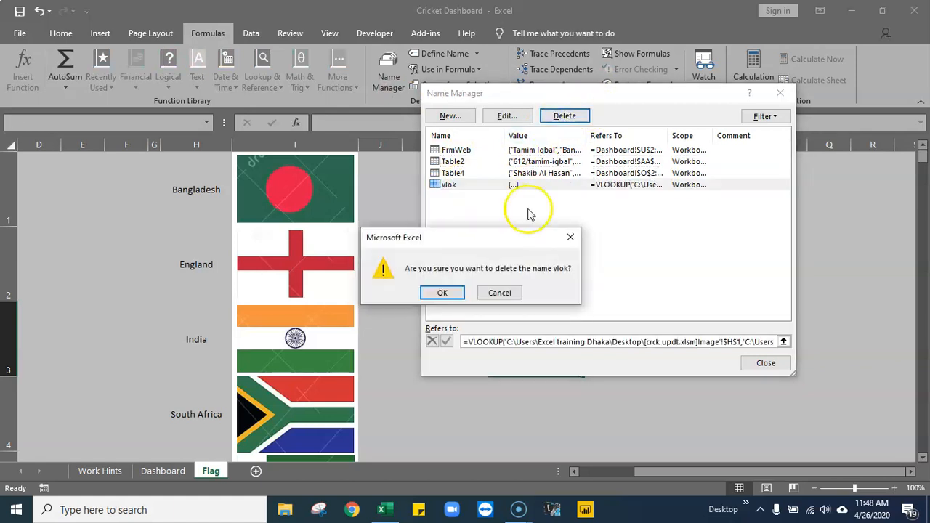
left_click(441, 291)
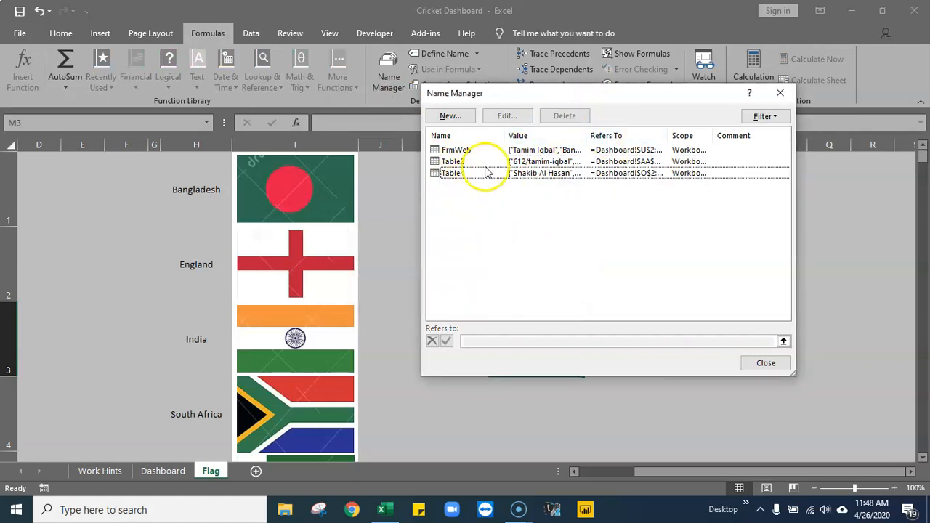
left_click(766, 364)
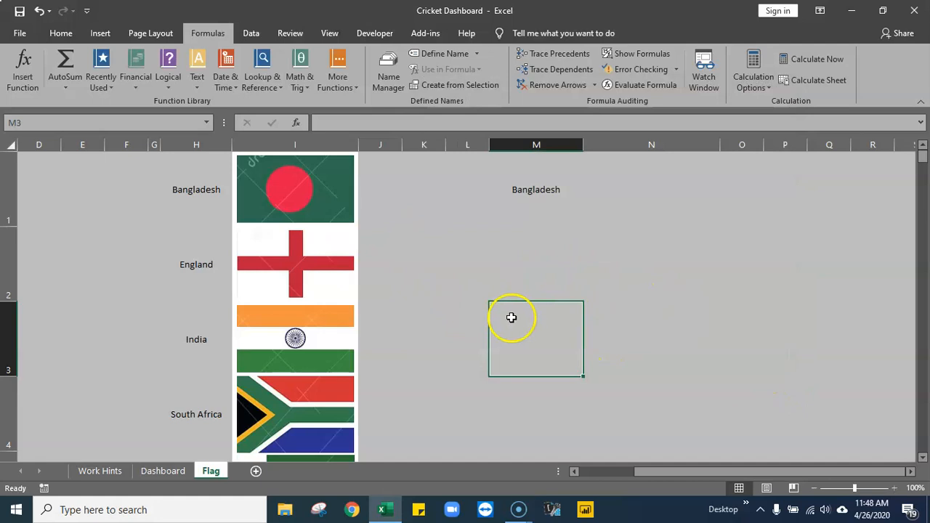
- Start an INDEX formula in cell N1 with the flag cells I1:I6 as its array
left_click(635, 184)
type("=inde")
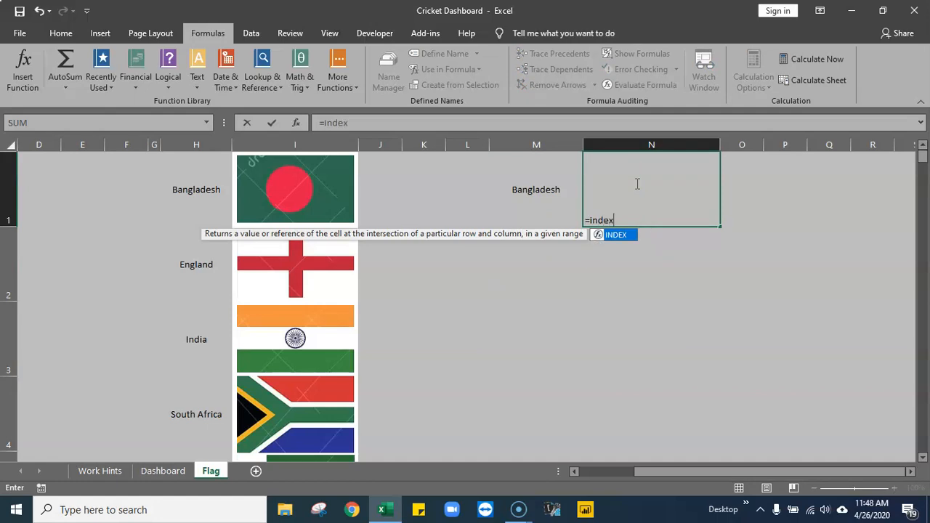
type("x")
key("Tab")
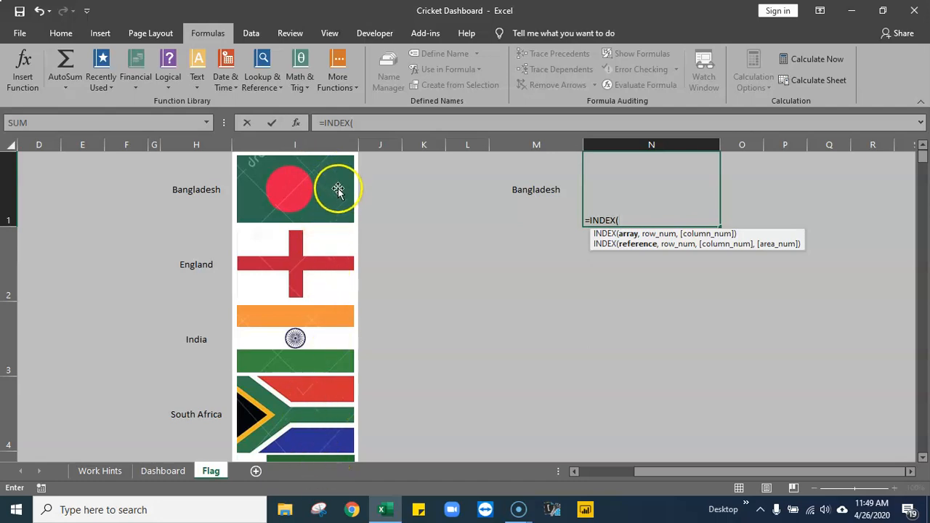
left_click(216, 177)
key("Right")
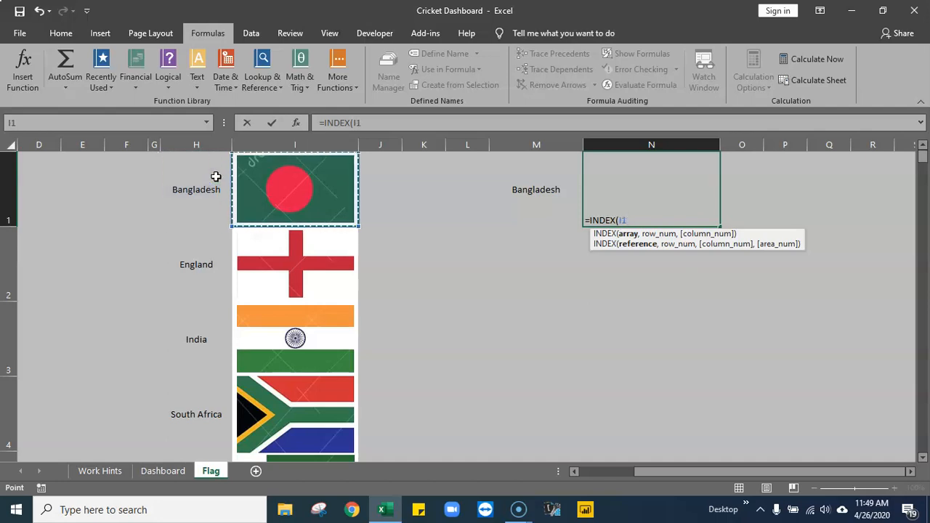
key("shift+Down")
key("shift+Down")
key("shift+Down")
key("shift+Down")
key("shift+Down")
key("shift+Down")
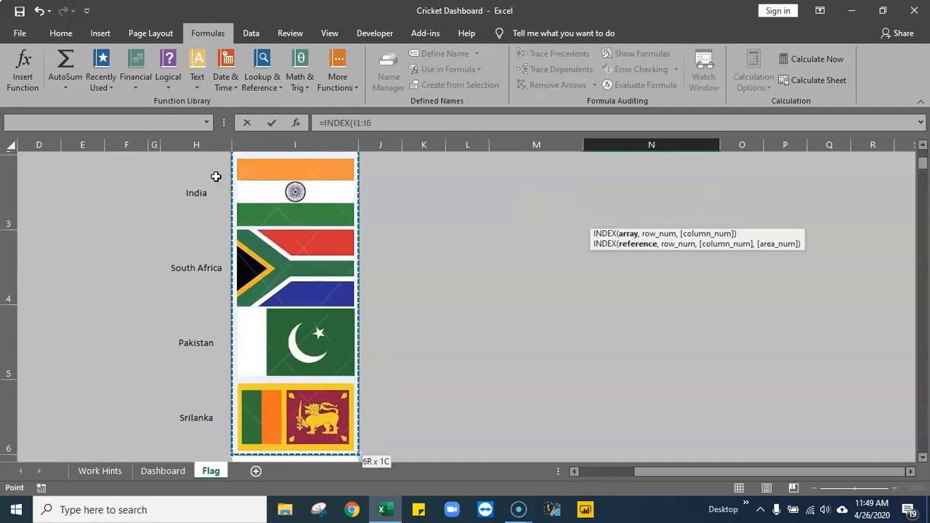
key("shift+Up")
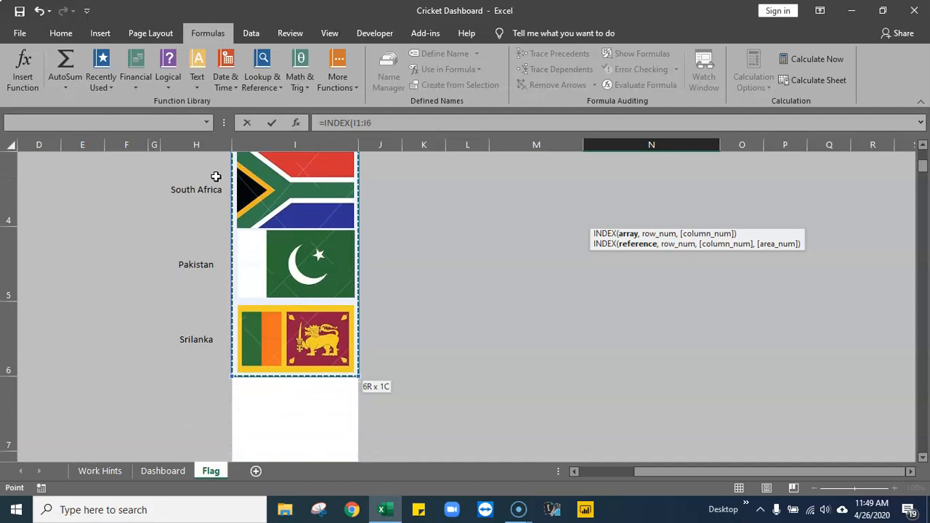
scroll(474, 243, "up", 1)
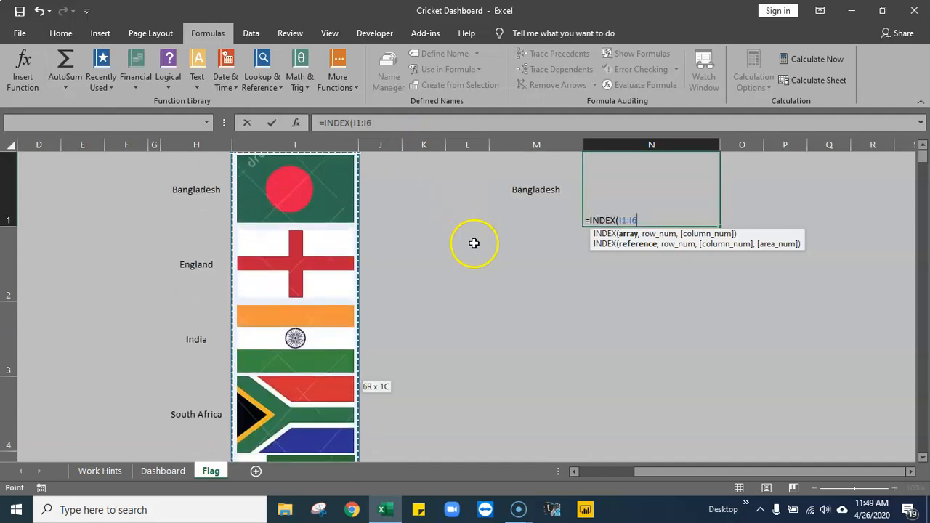
- Make the INDEX array reference absolute as $I$1:$I$6 and proceed to the row number argument
left_click_drag(617, 219, 646, 222)
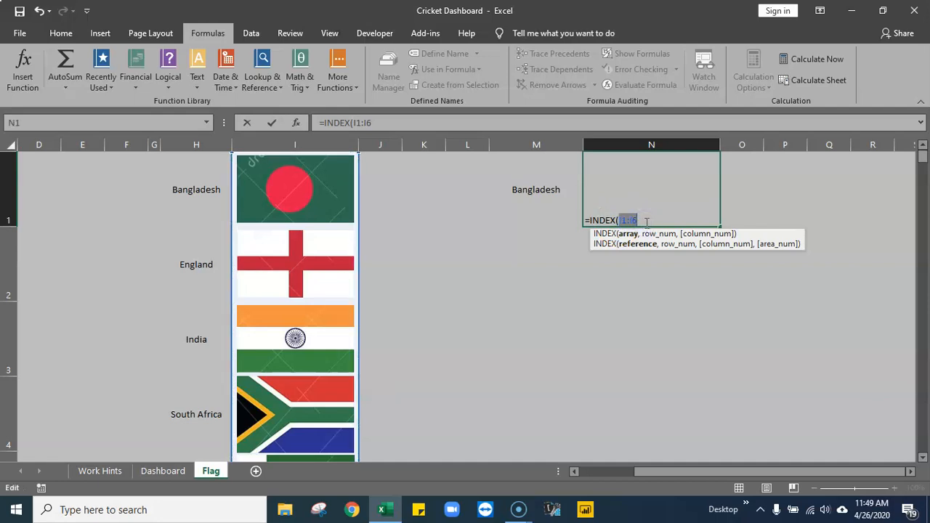
key("F4")
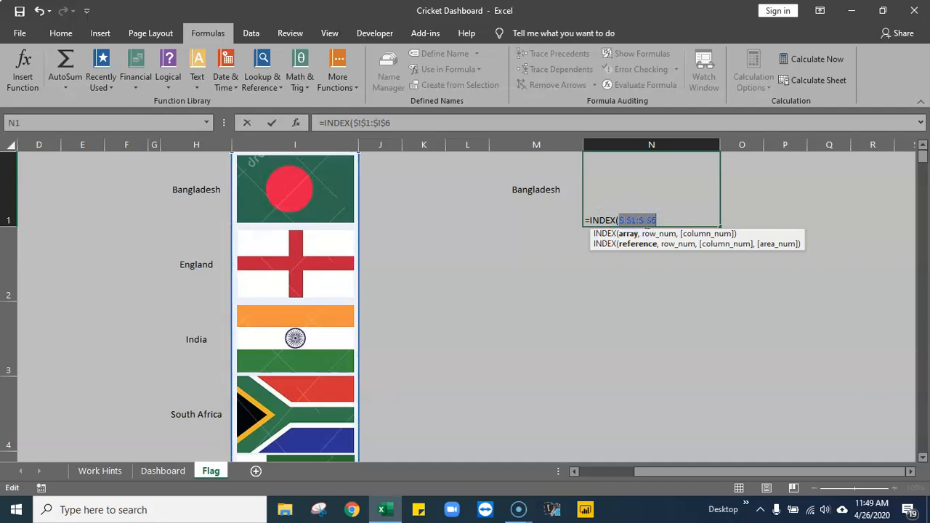
left_click(666, 222)
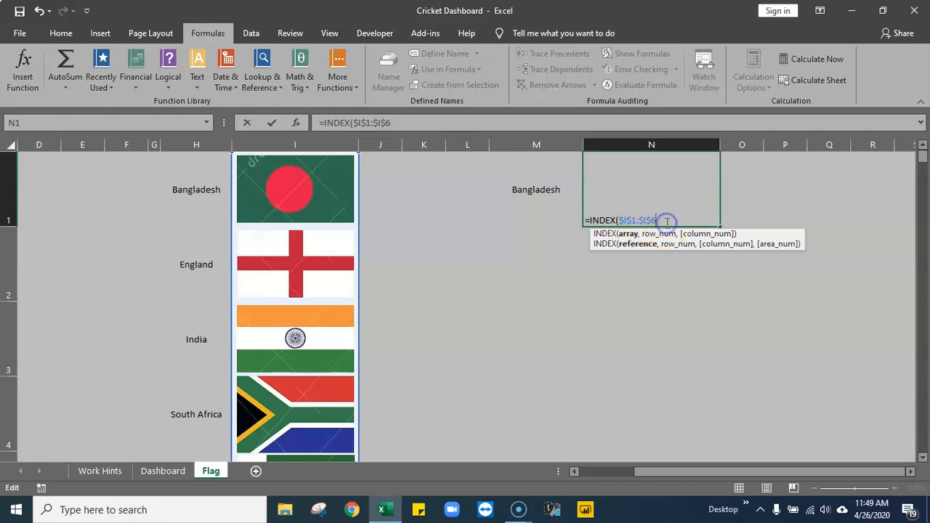
type(",")
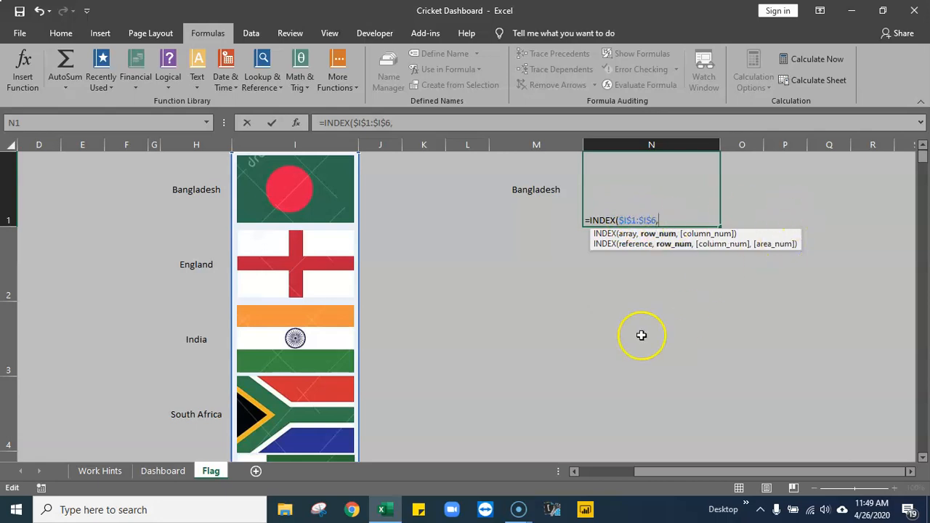
- Nest an empty MATCH function as the INDEX row number and close both functions' parentheses
mouse_move(517, 503)
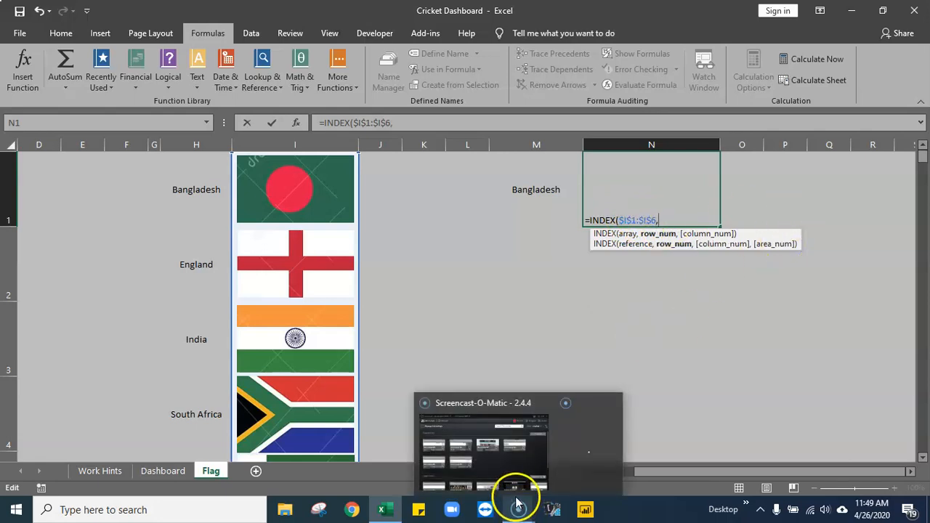
left_click(754, 348)
key("BackSpace")
key("BackSpace")
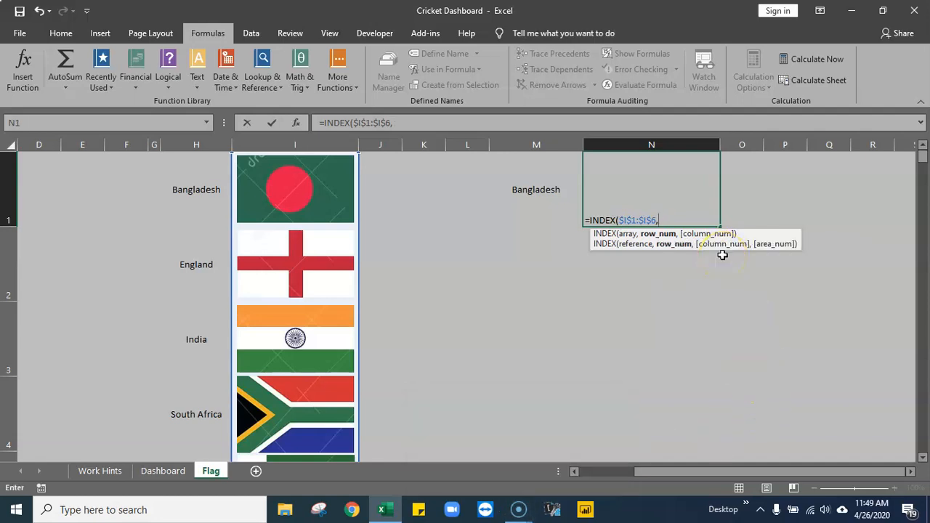
type("mat")
key("Tab")
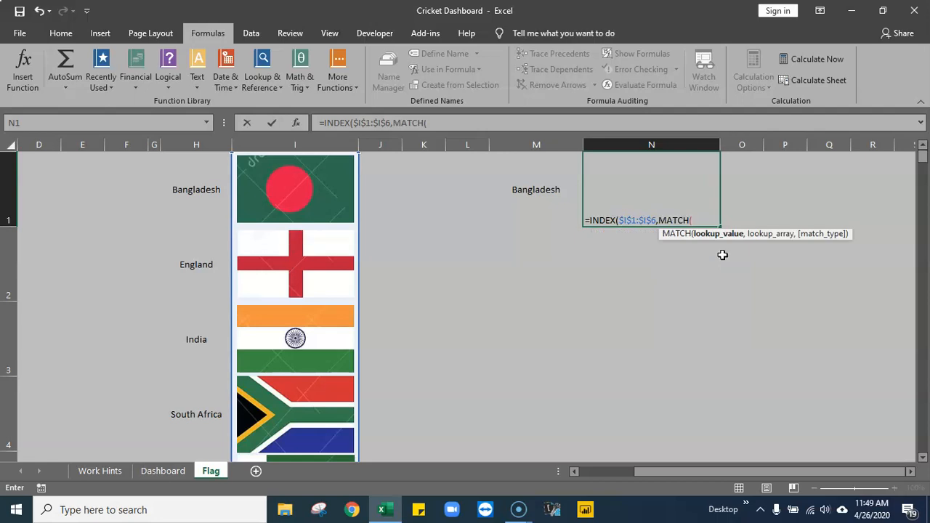
key("Right")
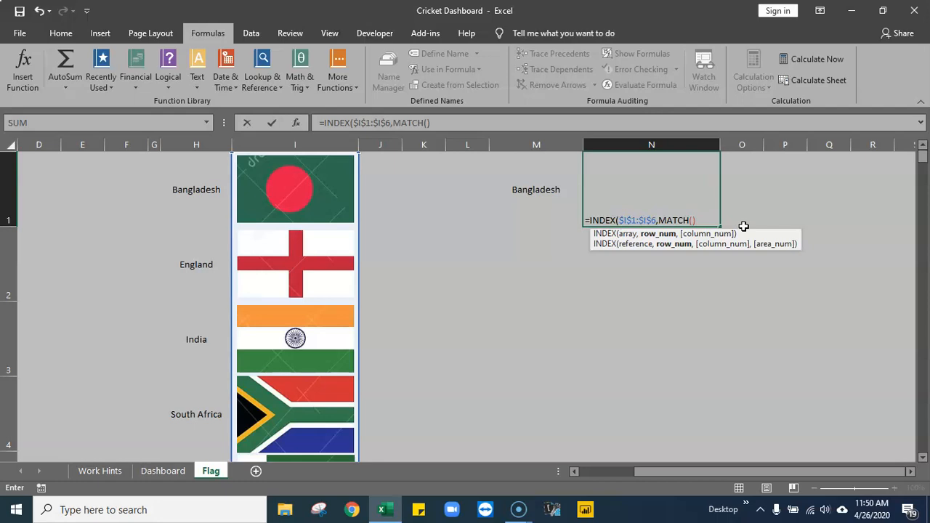
key("Right")
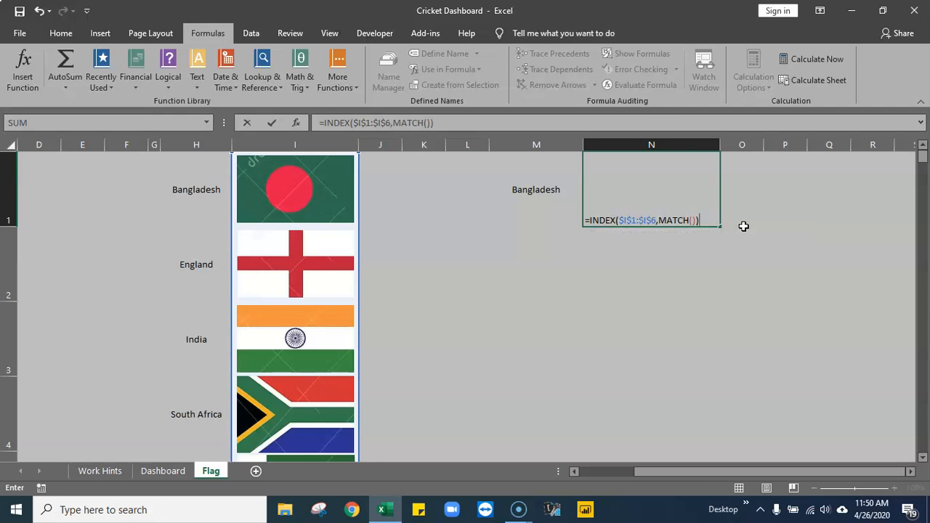
- Fill in MATCH with M1 as the lookup value and the country names H1:H6 as the lookup array
left_click(692, 220)
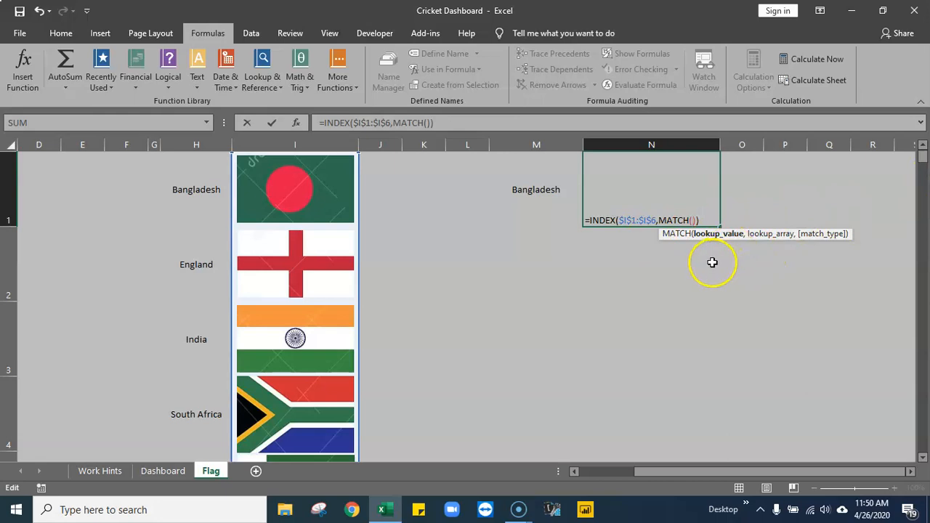
left_click(535, 186)
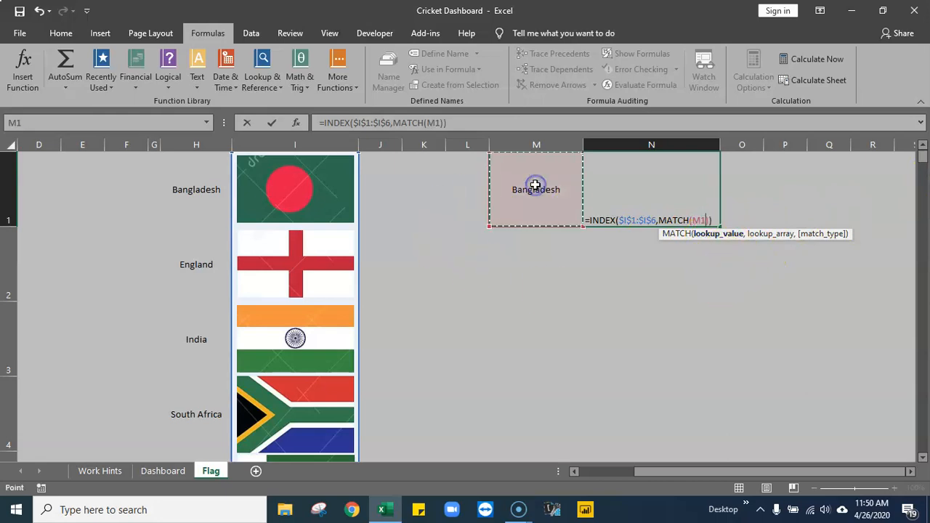
type(",")
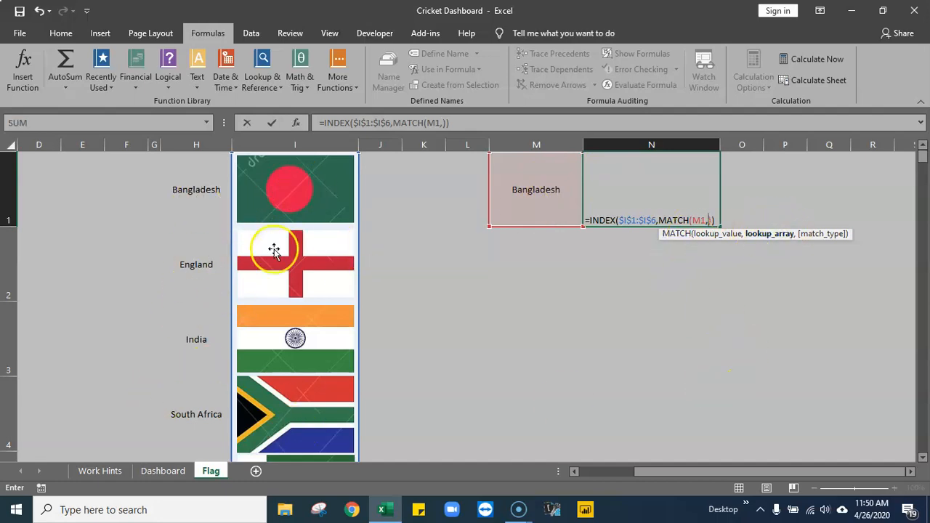
left_click_drag(209, 170, 206, 348)
scroll(513, 305, "up", 1)
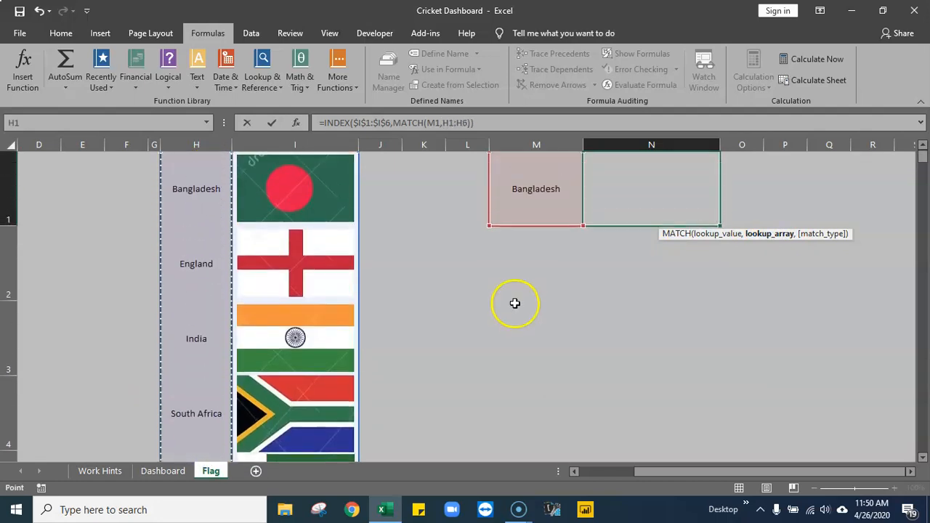
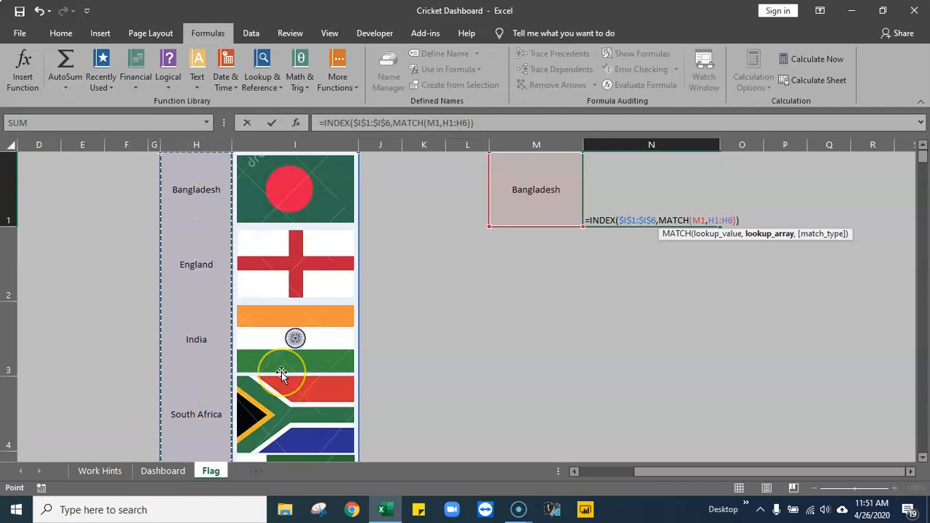
- Make the MATCH lookup array absolute as $H$1:$H$6, set the match type to 0 - Exact match, and enter the formula in N1
key("F4")
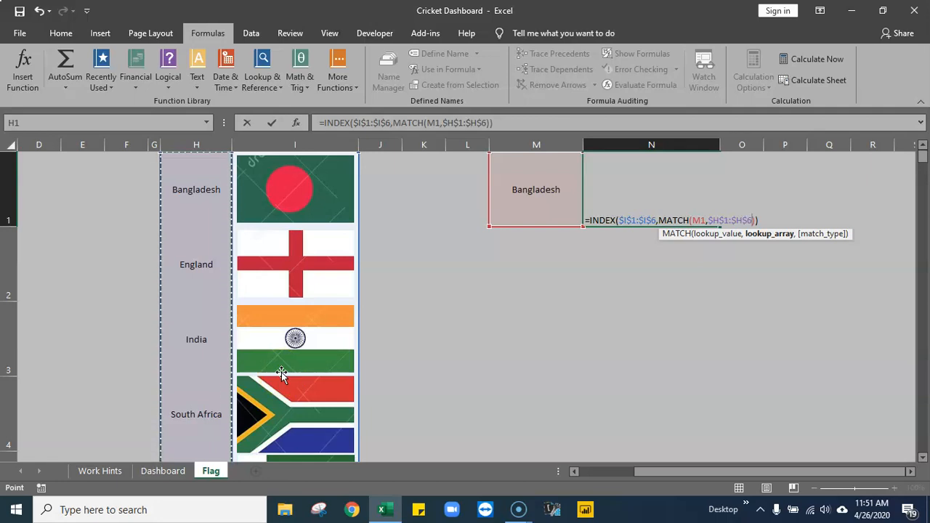
type(",")
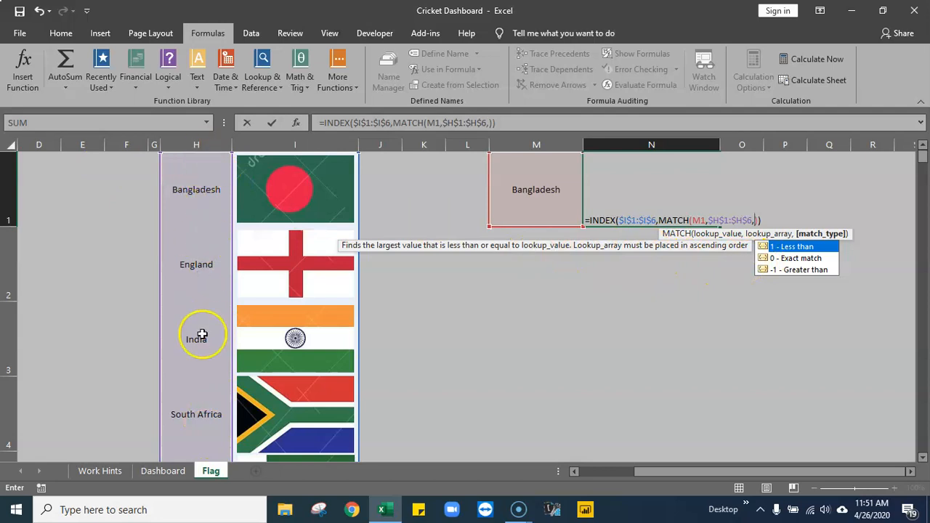
left_click(803, 269)
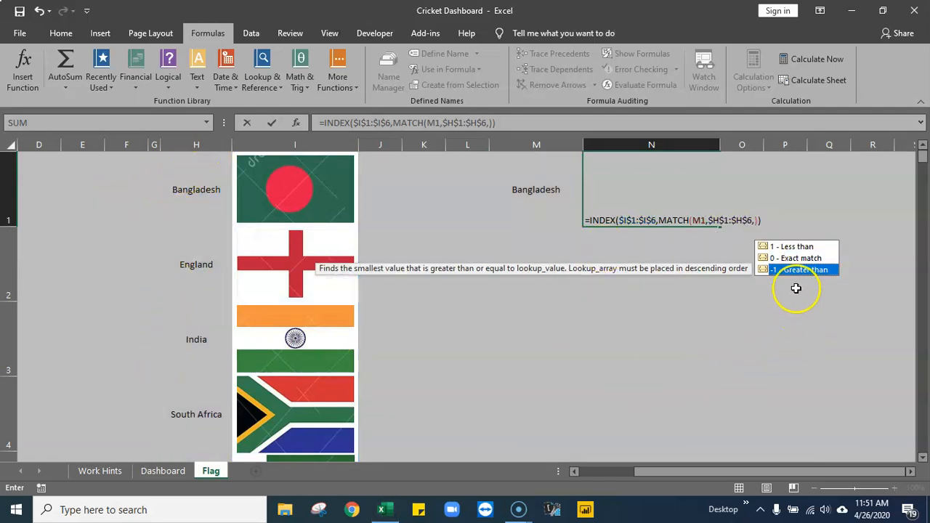
left_click(796, 259)
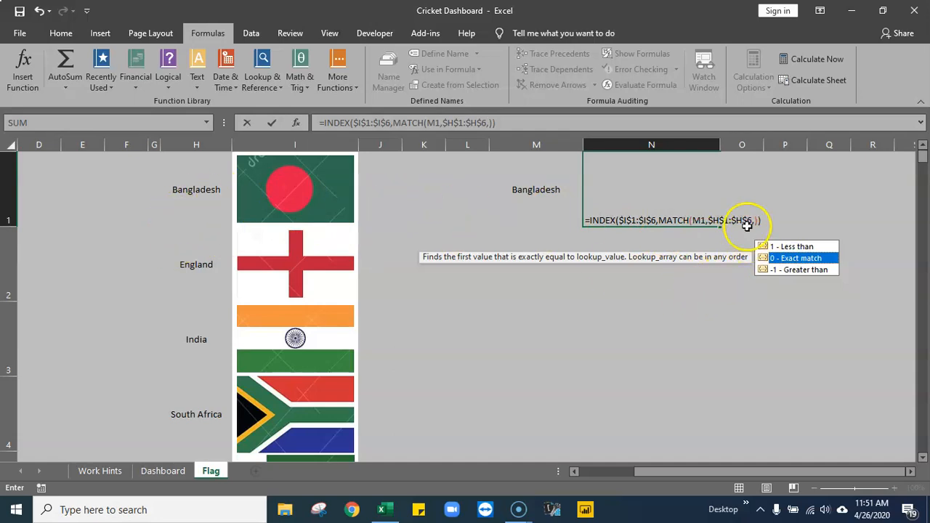
double_click(778, 260)
left_click(767, 220)
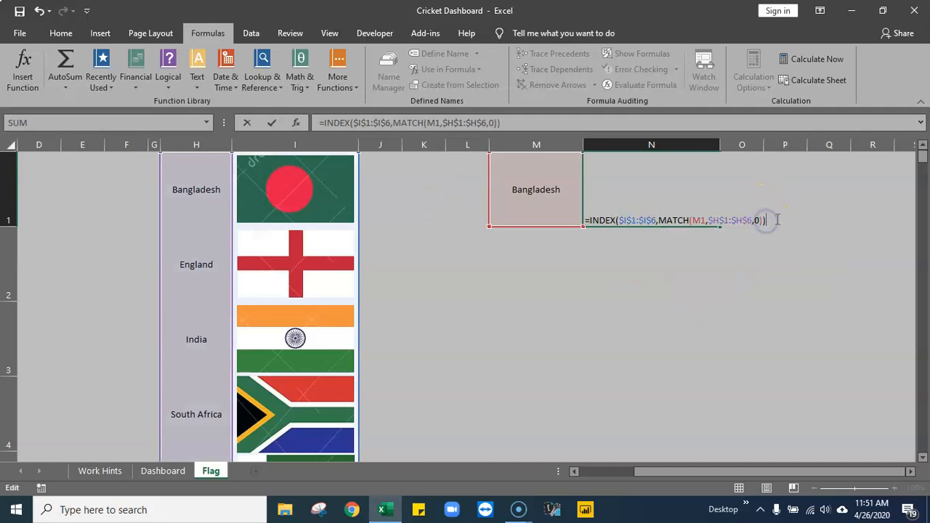
key("Return")
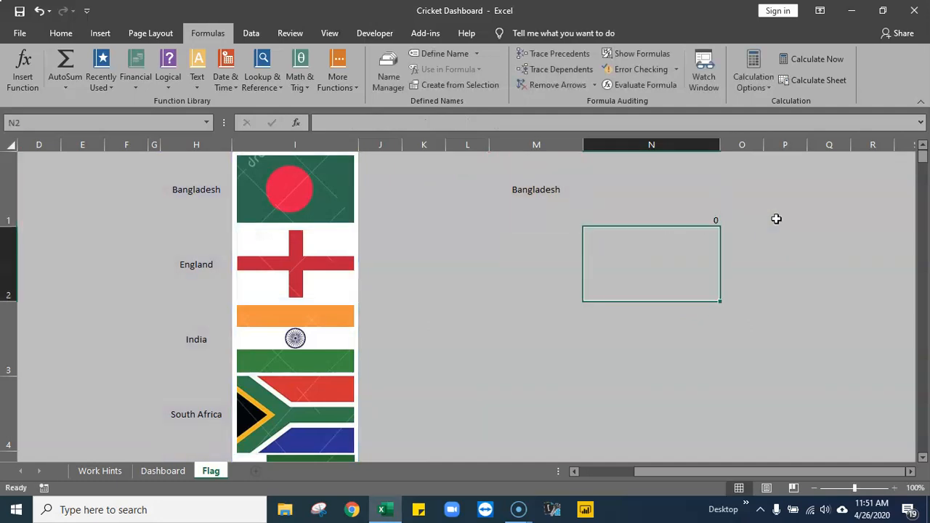
- Cut the entire INDEX/MATCH formula text out of cell N1, leaving the cell empty
left_click(663, 199)
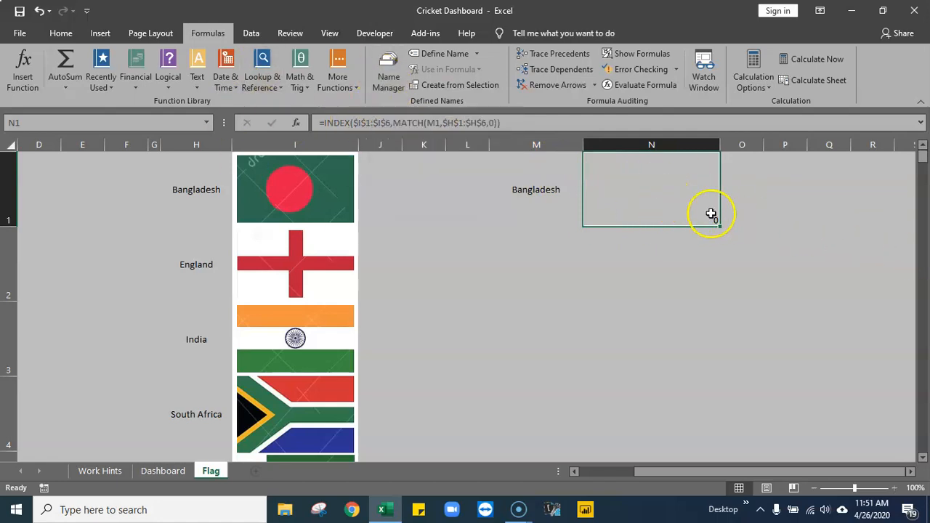
double_click(682, 200)
left_click_drag(782, 218, 561, 218)
key("ctrl+c")
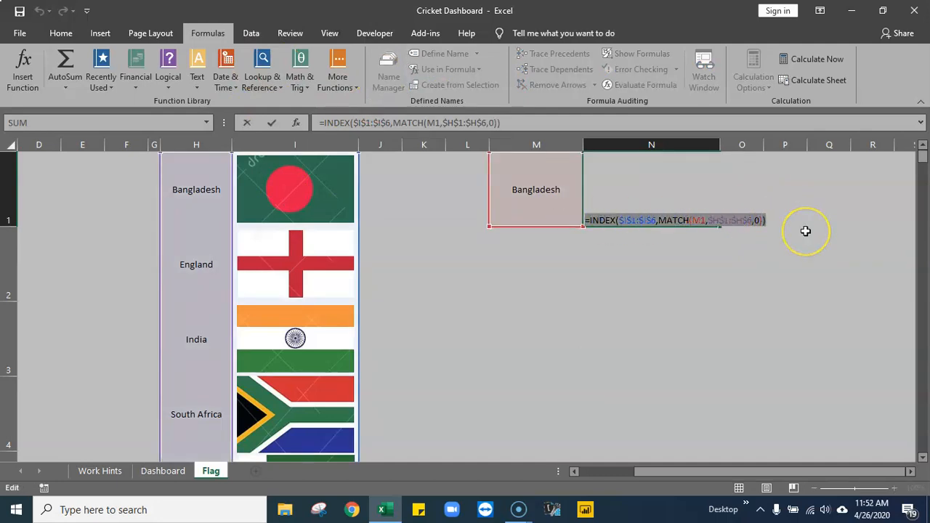
key("BackSpace")
left_click(685, 284)
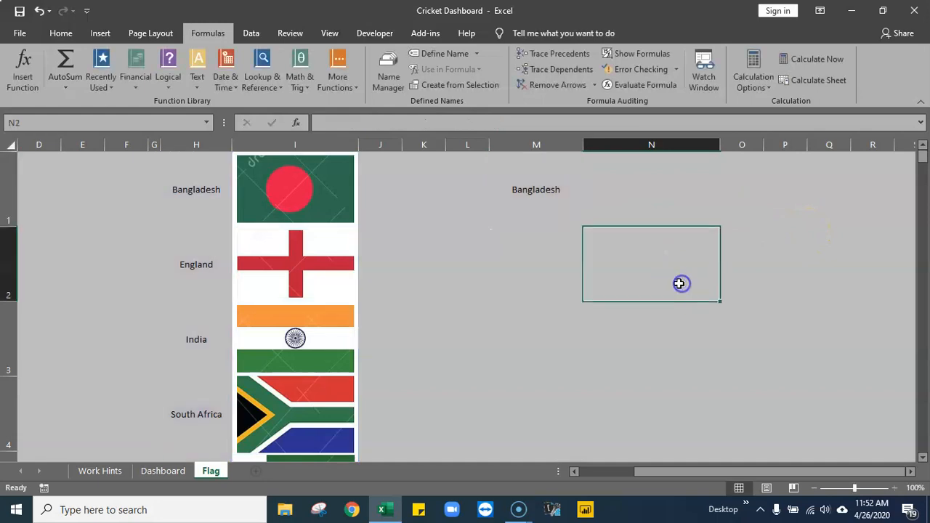
- With N1 selected, start a new defined name called Player1 with workbook scope
left_click(624, 178)
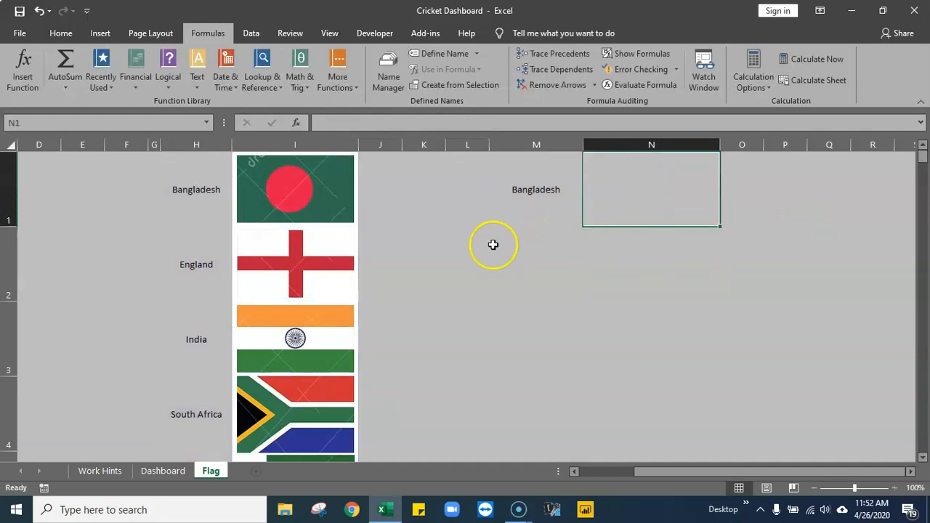
left_click(386, 67)
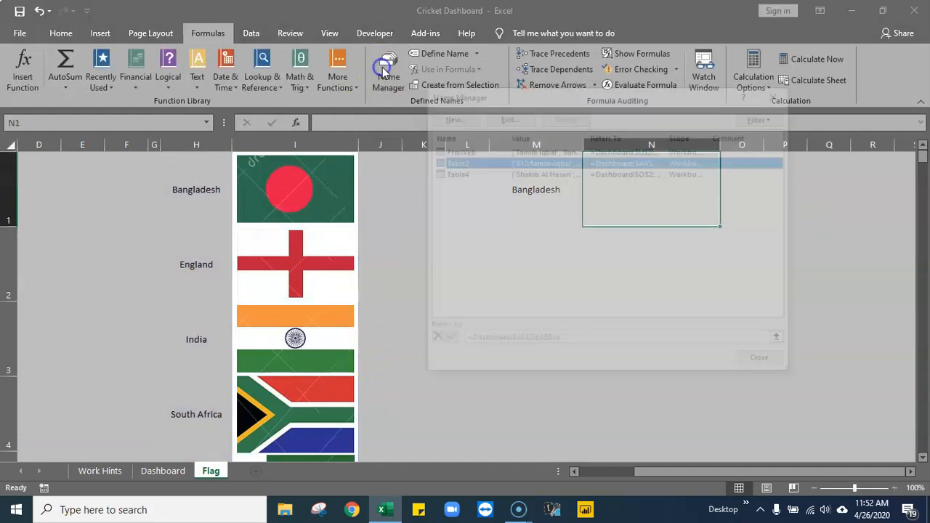
left_click_drag(579, 101, 550, 150)
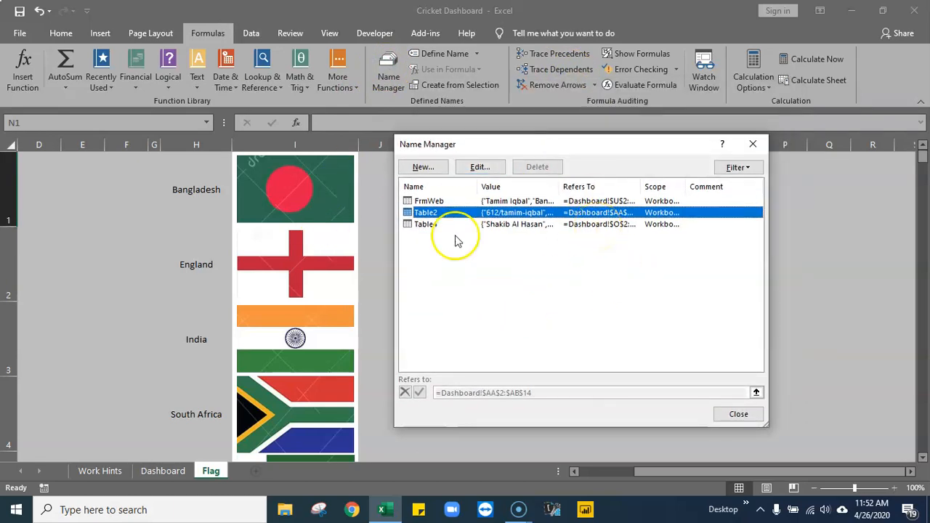
left_click(424, 167)
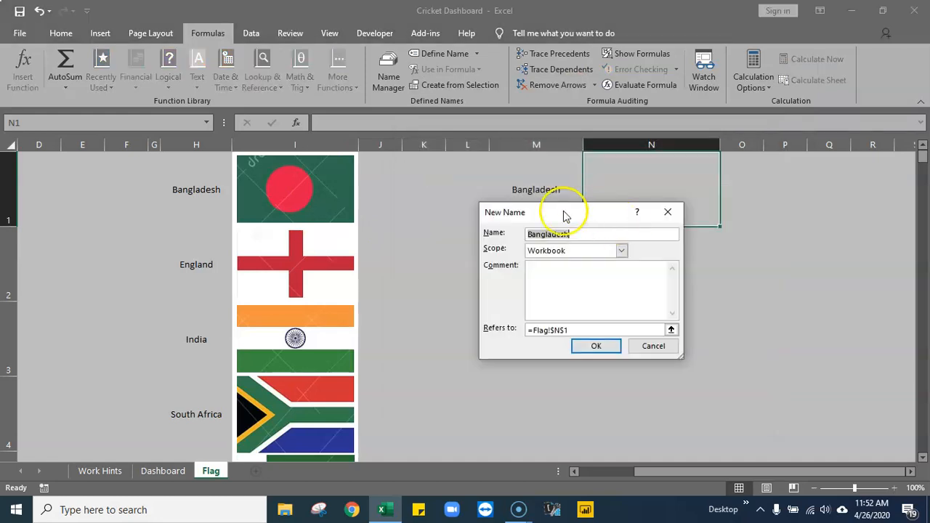
left_click_drag(566, 216, 486, 195)
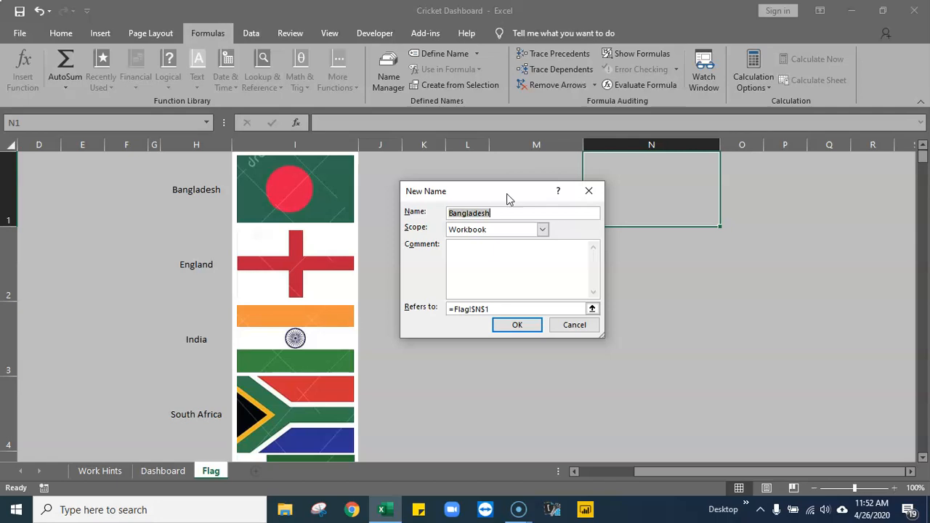
type("Player1")
- Replace Player1's reference with the cut formula =INDEX($I$1:$I$6,MATCH(M1,$H$1:$H$6,0)) and save the name
left_click(501, 284)
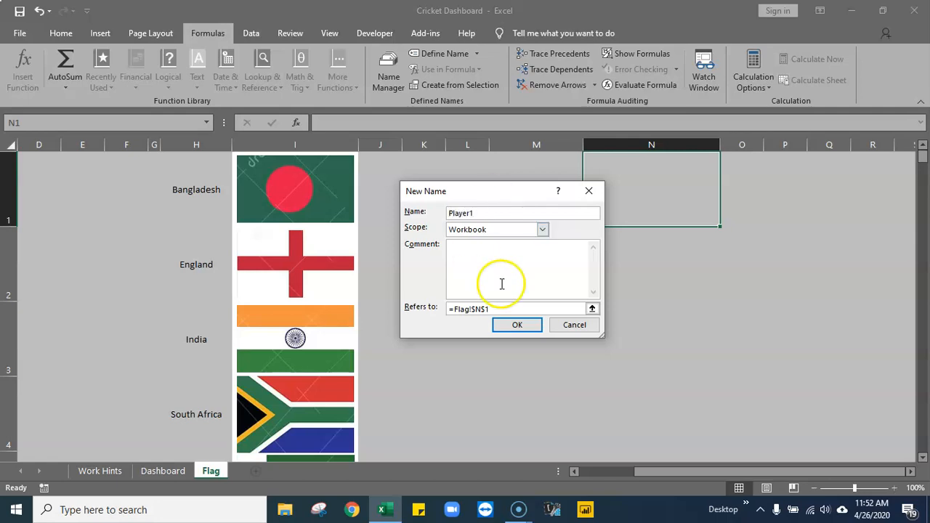
left_click_drag(502, 306, 441, 308)
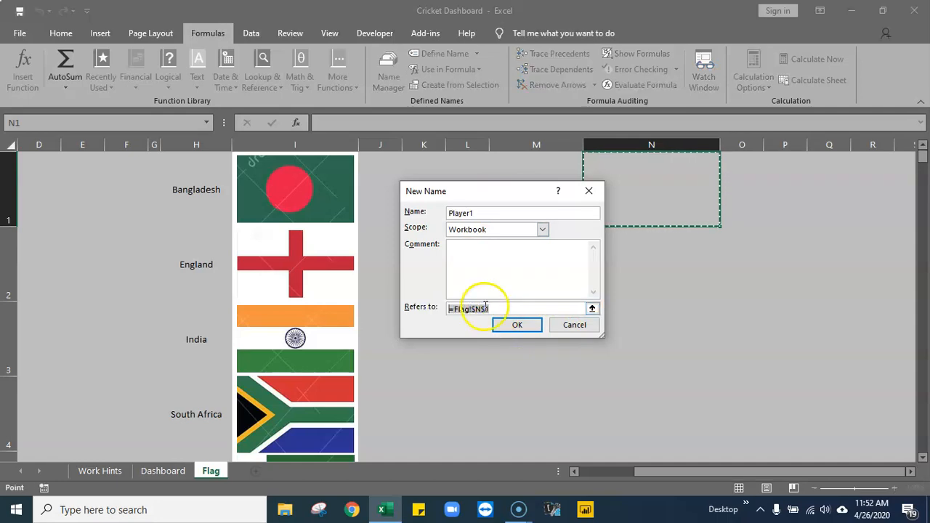
key("ctrl+v")
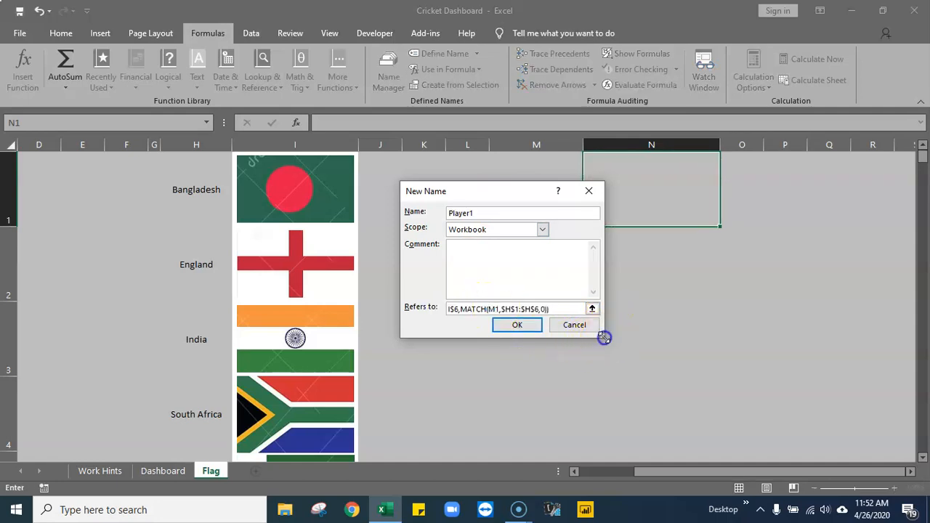
left_click_drag(604, 338, 893, 410)
left_click(526, 385)
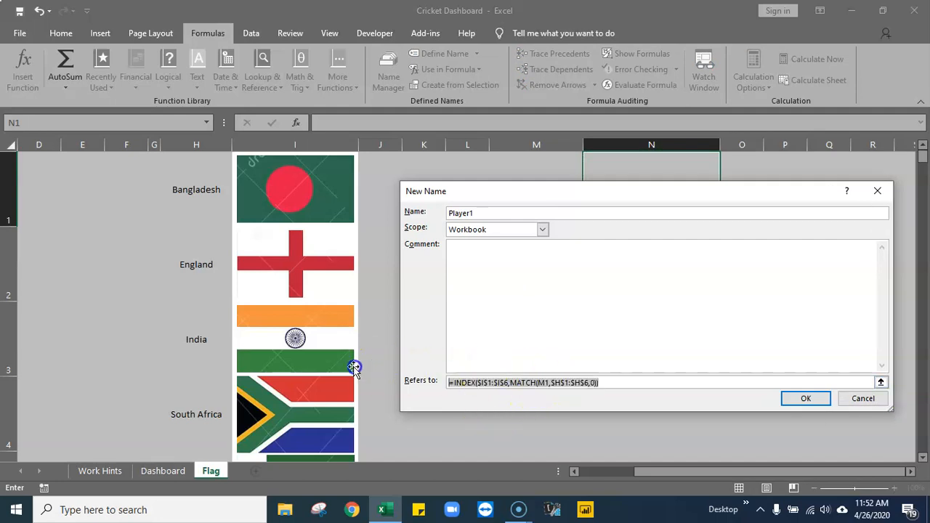
left_click(512, 383)
left_click_drag(553, 192, 492, 136)
left_click(760, 348)
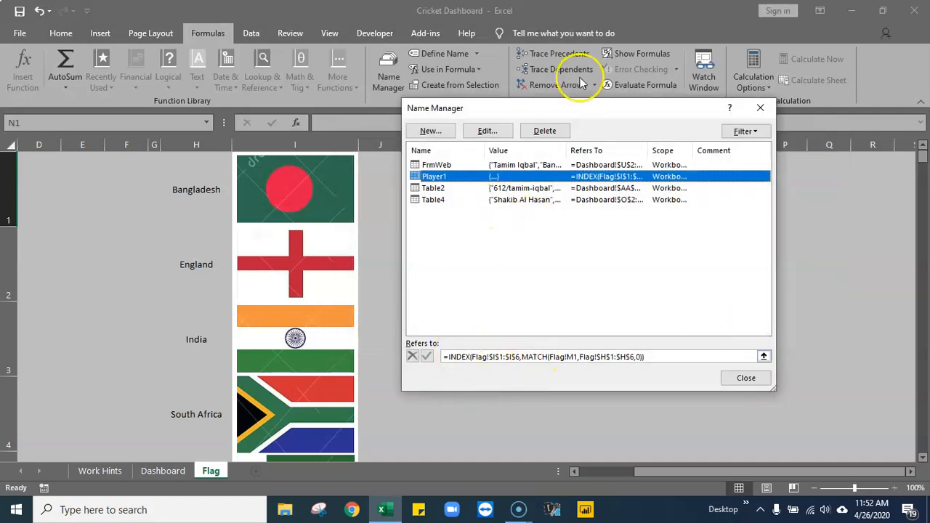
- Review the Player1 name's reference and copy its complete INDEX/MATCH formula
left_click_drag(575, 107, 787, 97)
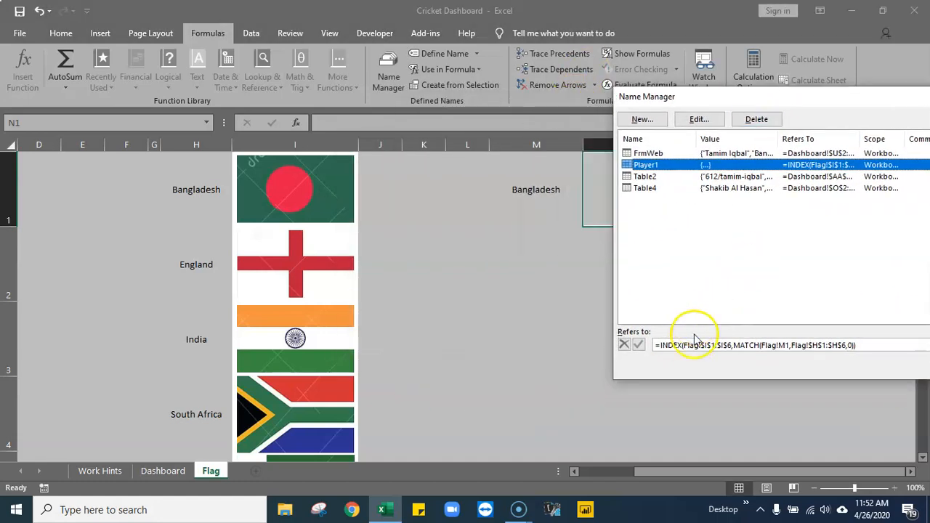
left_click(685, 345)
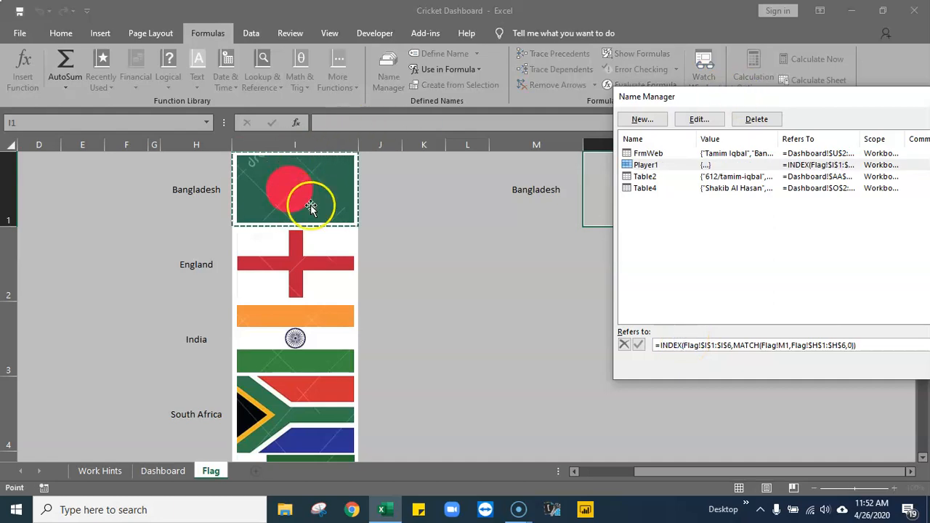
left_click_drag(758, 97, 554, 68)
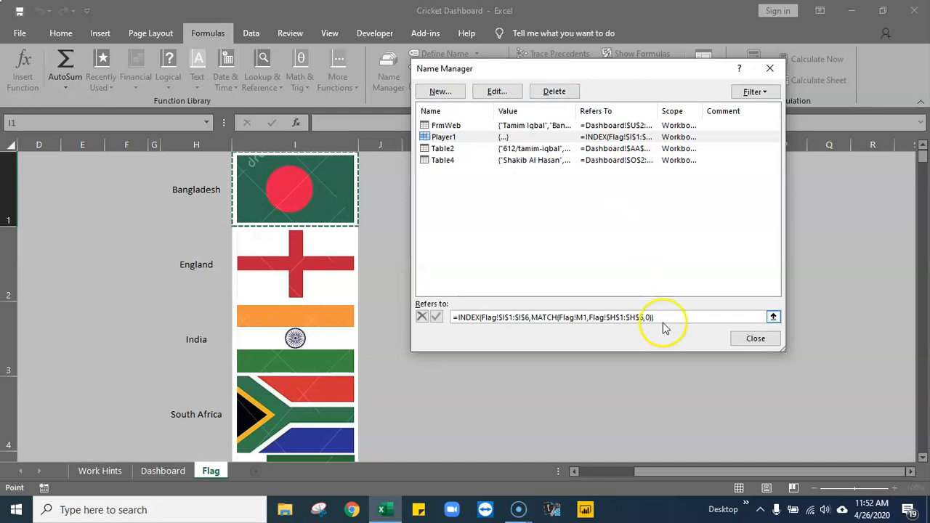
left_click(456, 139)
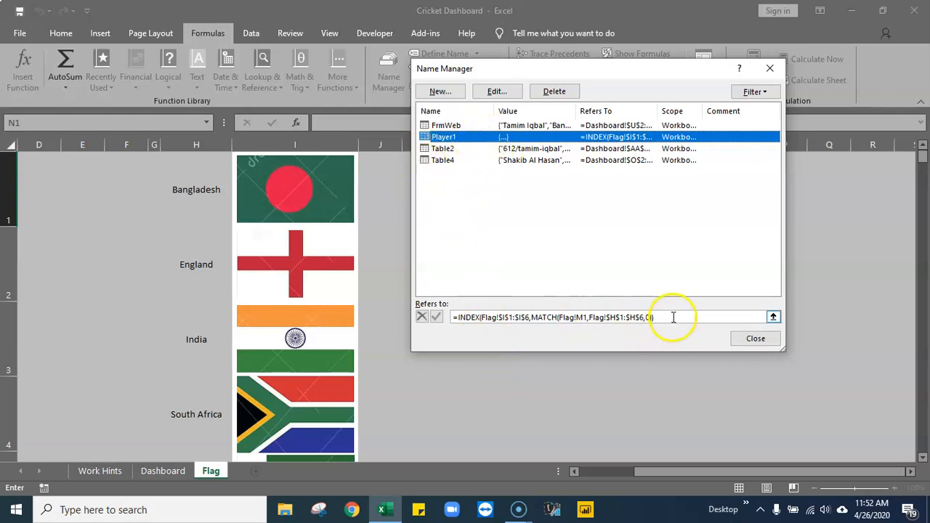
left_click_drag(675, 318, 411, 312)
key("ctrl+c")
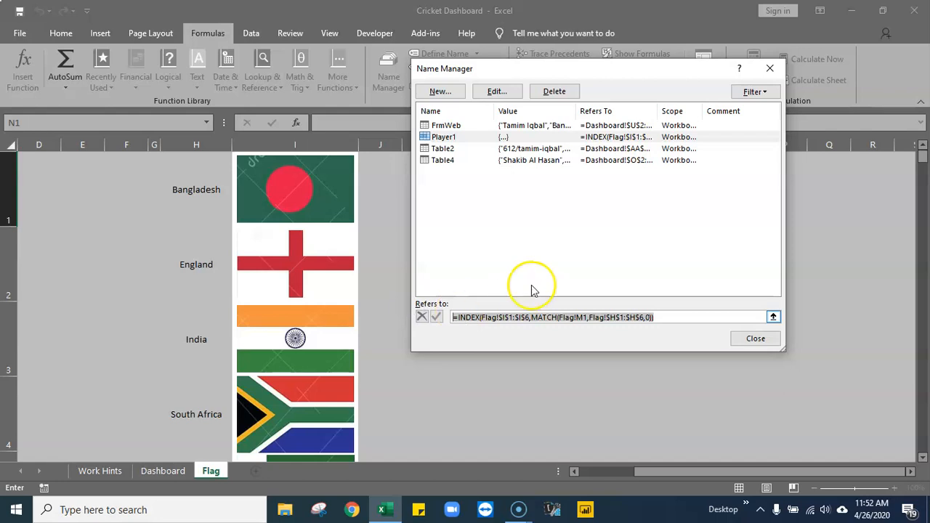
left_click(578, 267)
- Define a second workbook name Player2 with the copied formula =INDEX(Flag!$I$1:$I$6,MATCH(Flag!M1,Flag!$H$1:$H$6,0)), and close the Name Manager
left_click(445, 91)
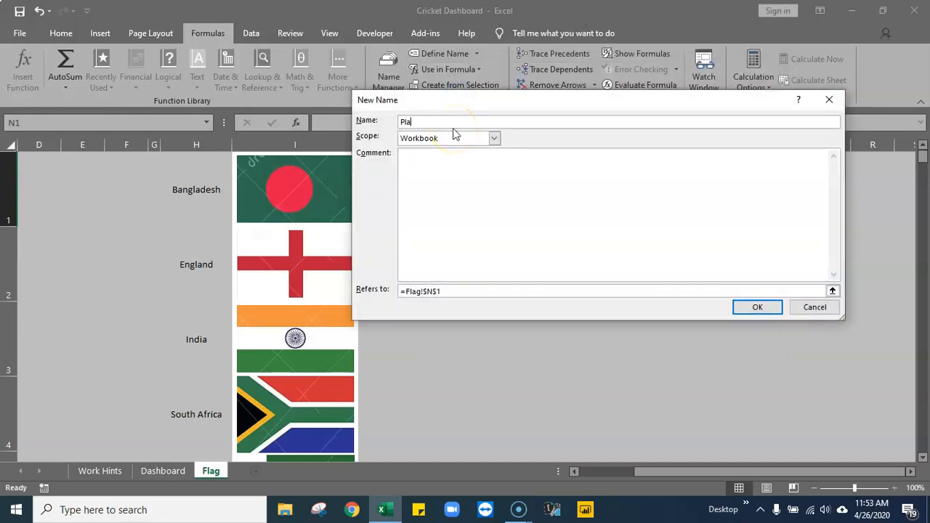
type("Player2")
left_click_drag(442, 291, 340, 284)
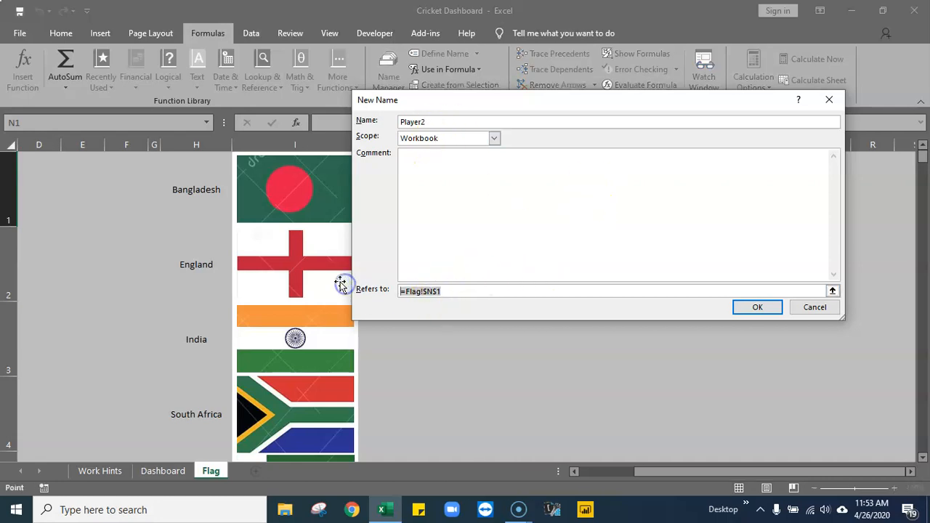
key("ctrl+v")
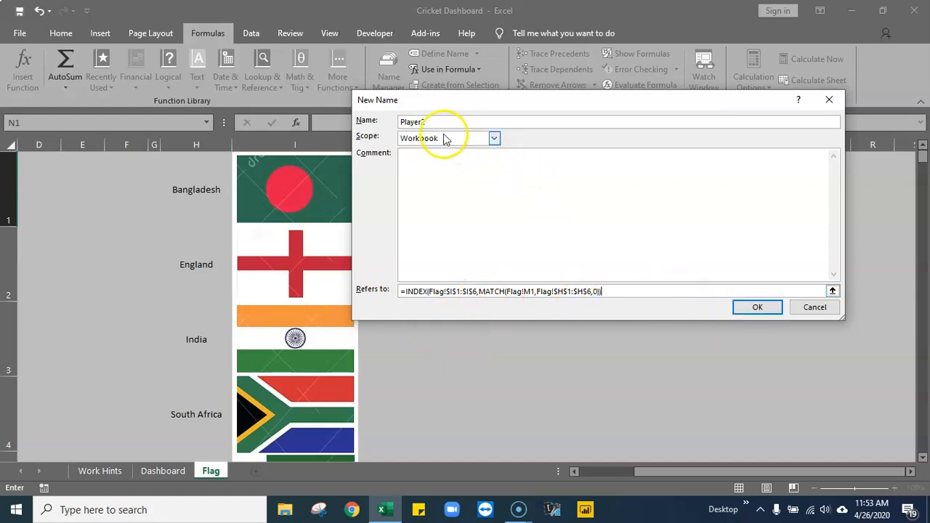
left_click(756, 308)
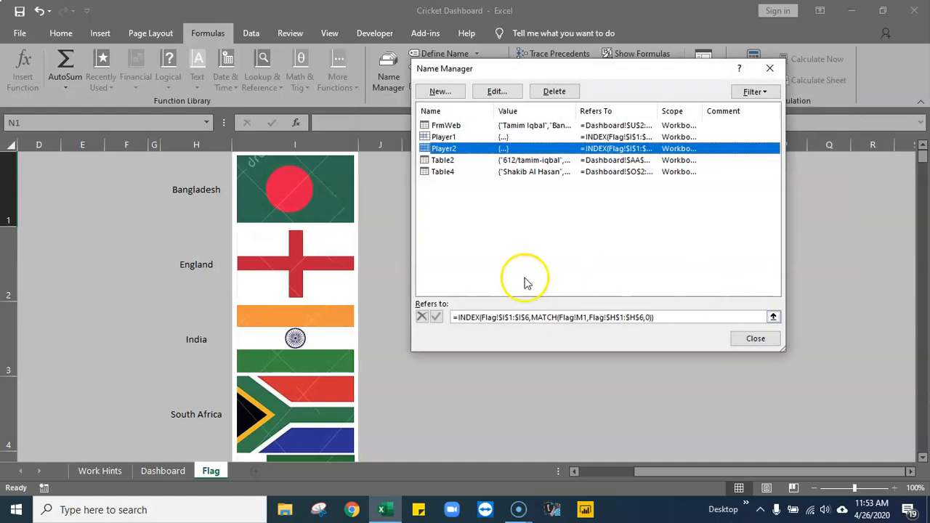
left_click(679, 315)
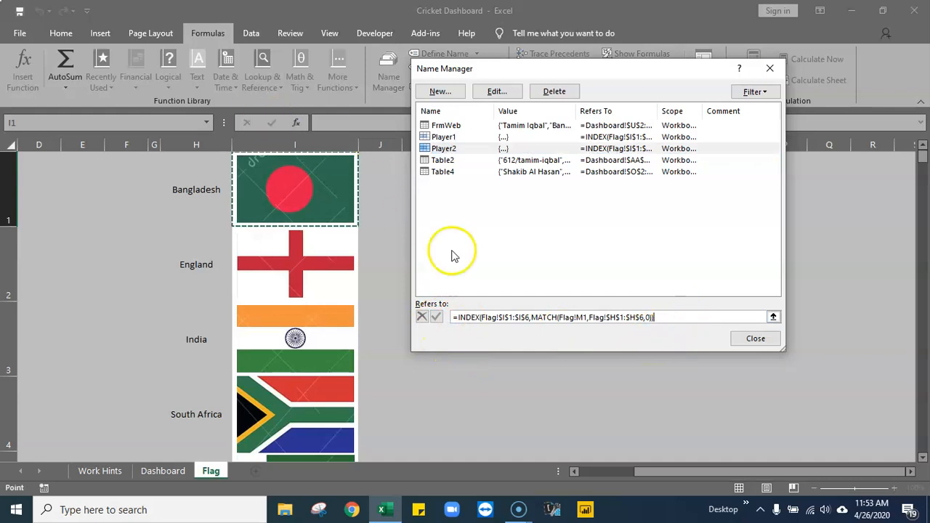
left_click(756, 343)
left_click(571, 334)
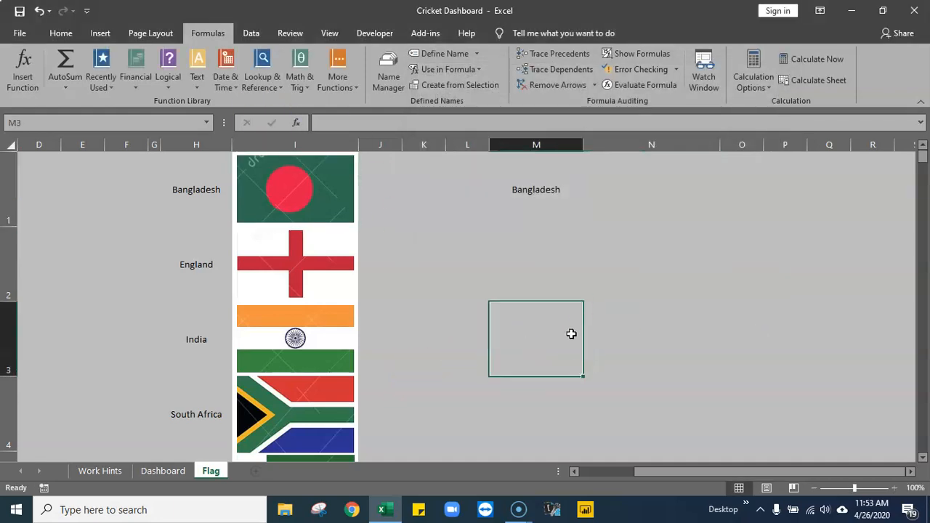
left_click(662, 309)
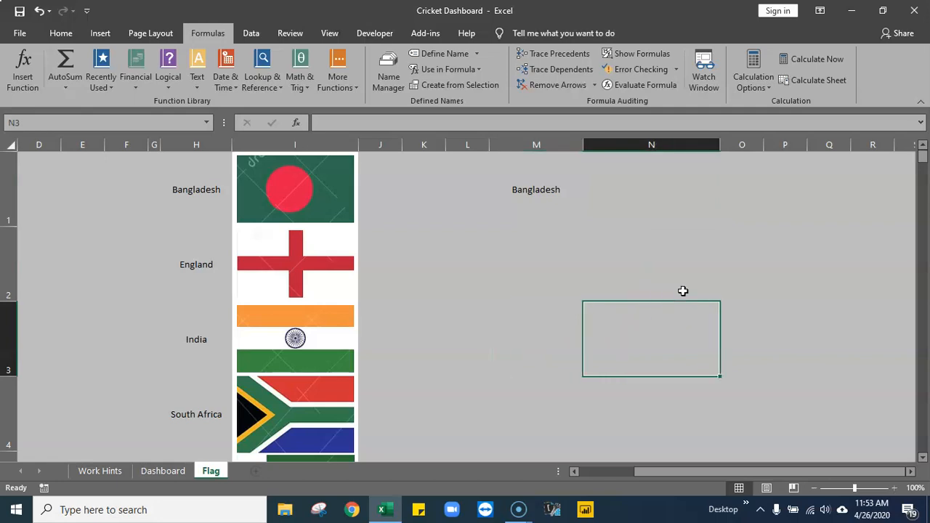
left_click(666, 184)
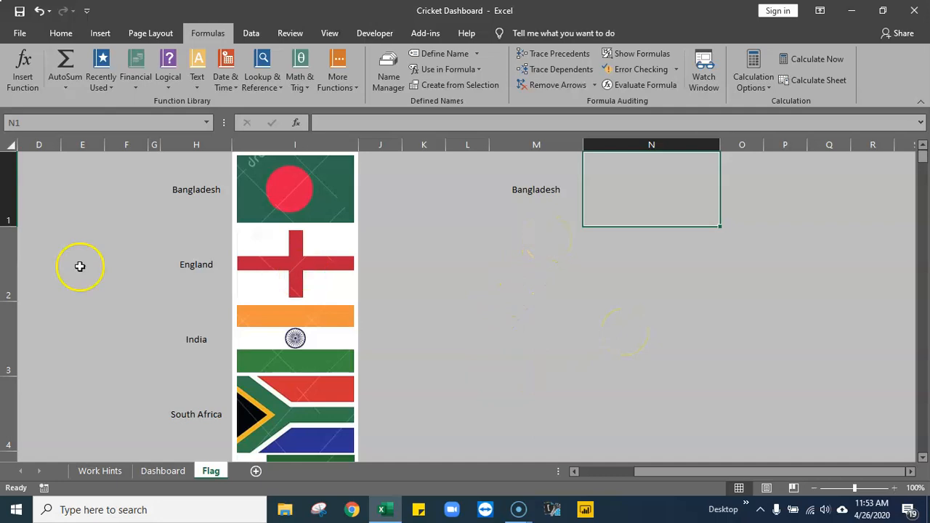
- Copy cell I1, which holds the Bangladesh flag, by selecting the cell rather than the picture
left_click(230, 195)
key("Down")
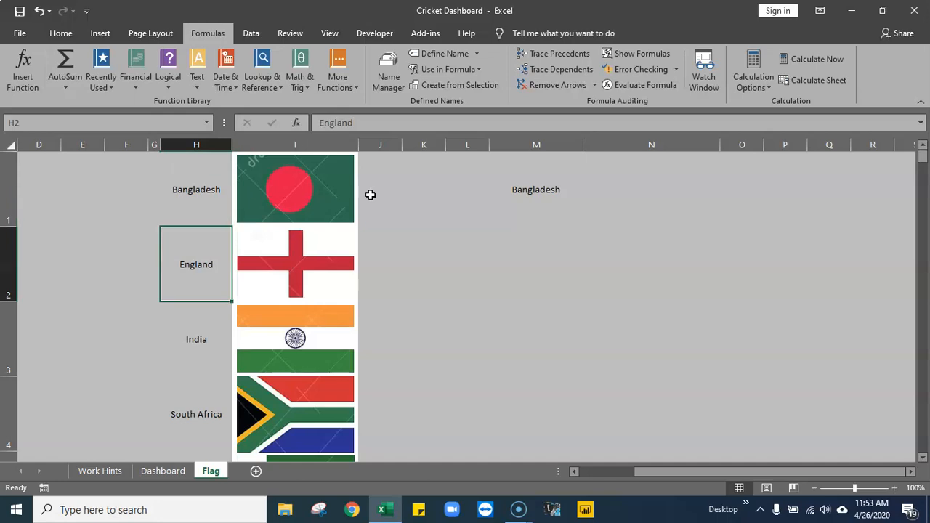
key("Right")
key("Up")
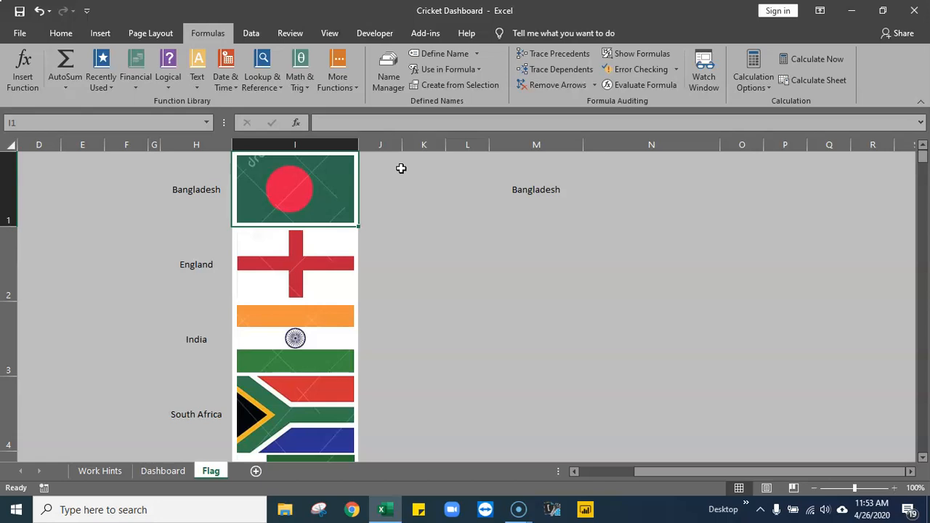
key("ctrl+c")
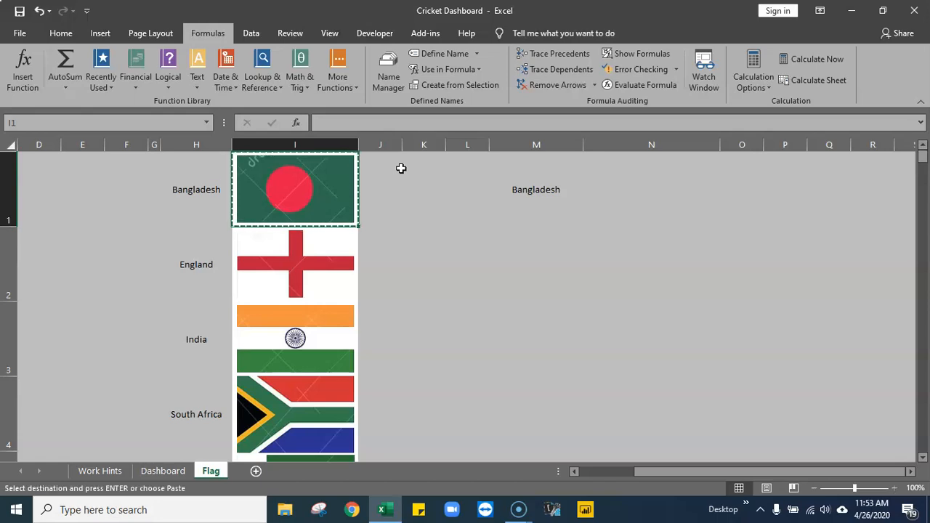
- Paste the copied Bangladesh flag cell into N1 as a linked picture
left_click(662, 182)
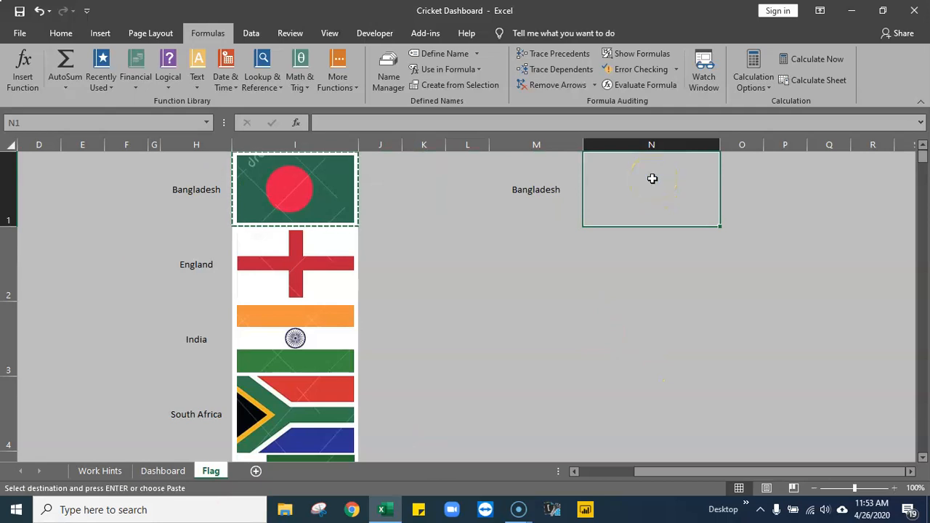
right_click(652, 179)
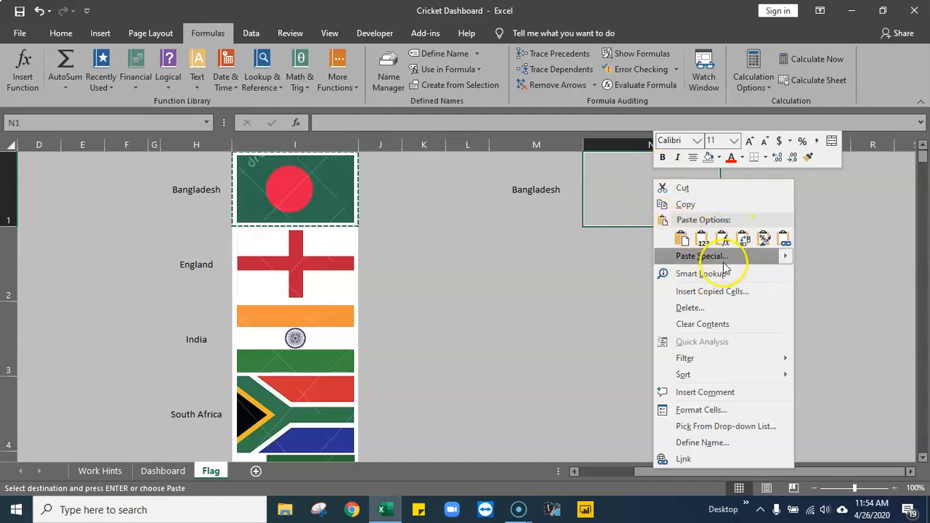
mouse_move(783, 262)
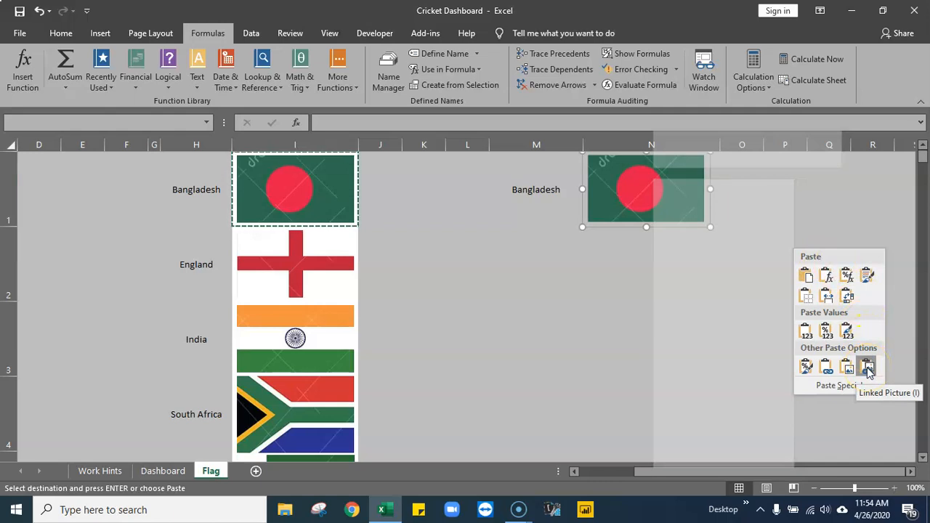
left_click(869, 371)
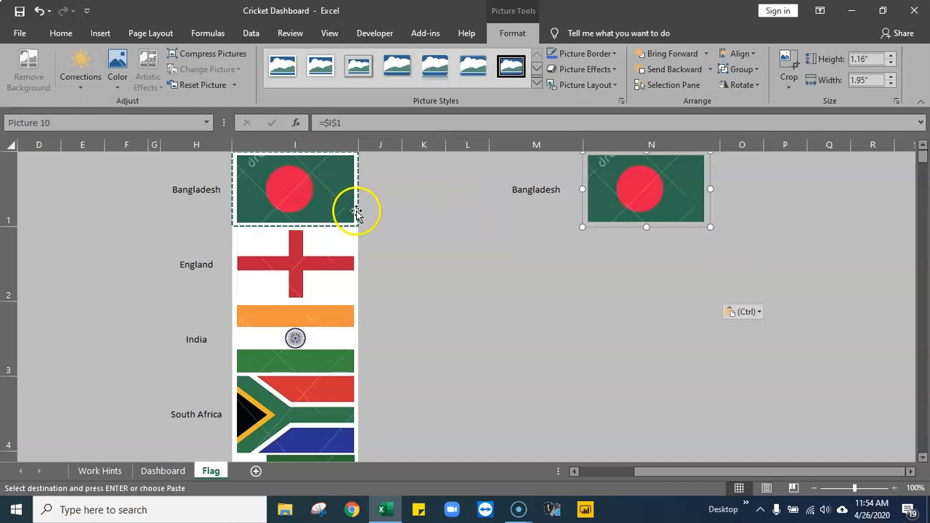
left_click(606, 303)
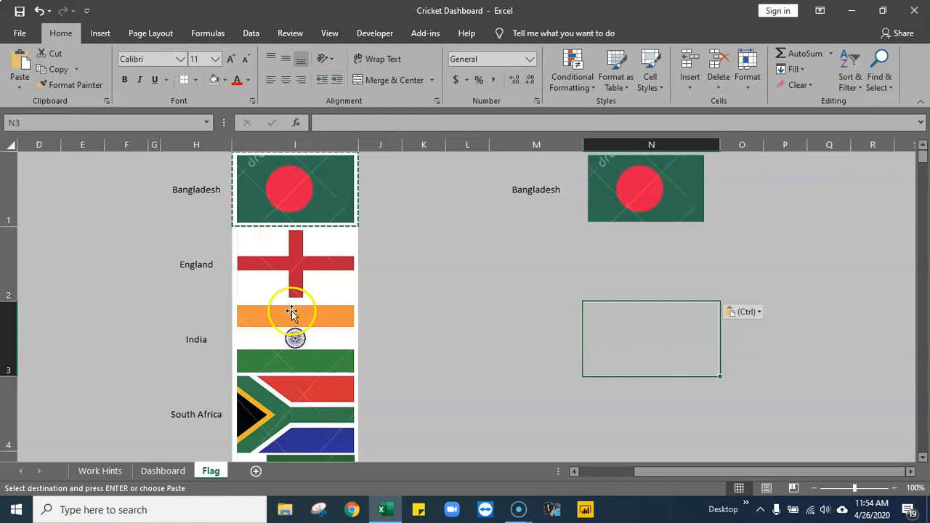
- Replace the country in M1 with India by copying H3 and pasting it as a formula
left_click(540, 266)
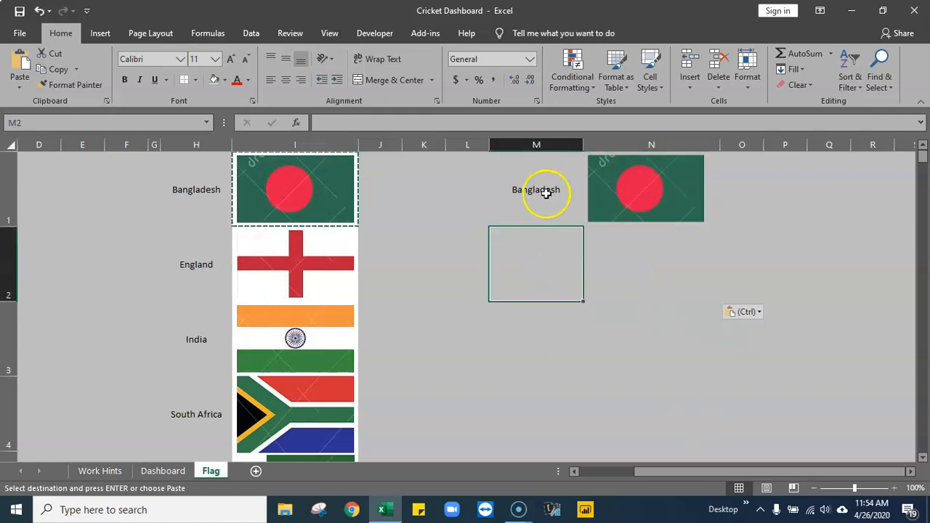
left_click(545, 178)
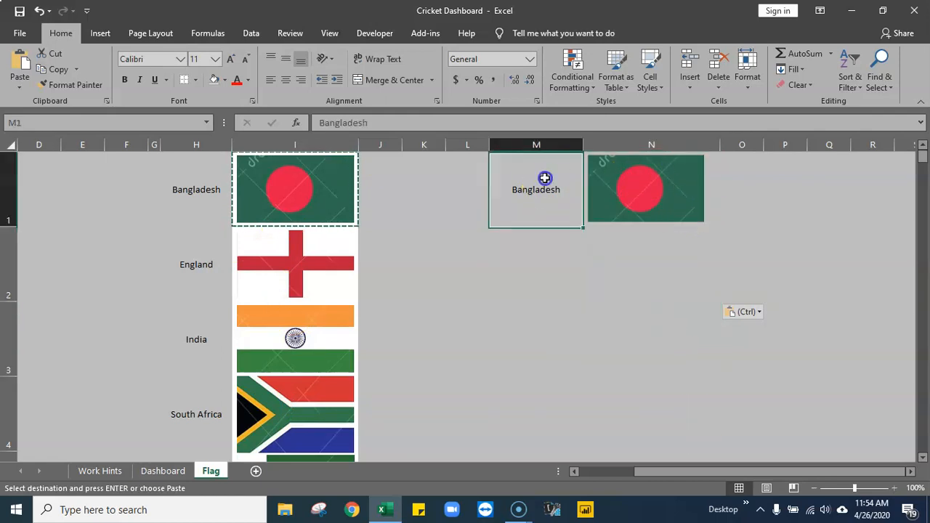
left_click(656, 189)
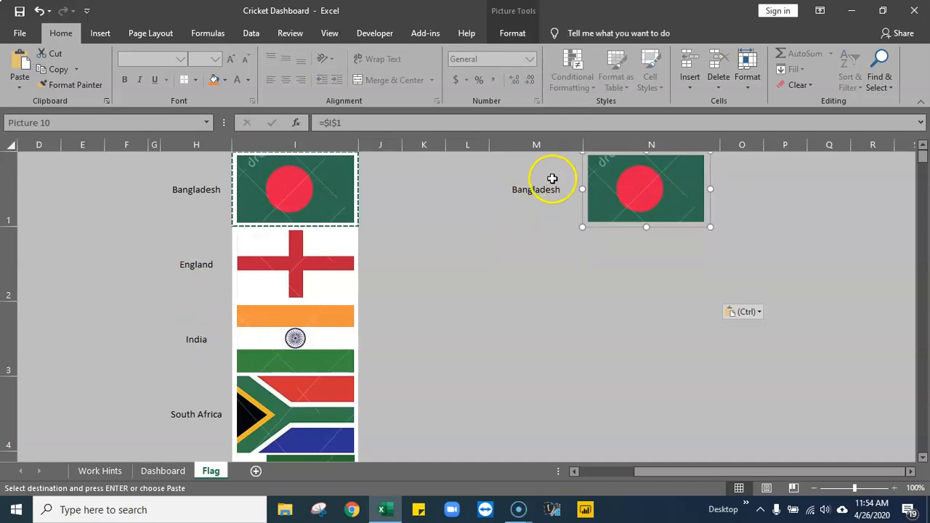
left_click(549, 181)
left_click(222, 347)
key("ctrl+c")
left_click(519, 185)
right_click(530, 193)
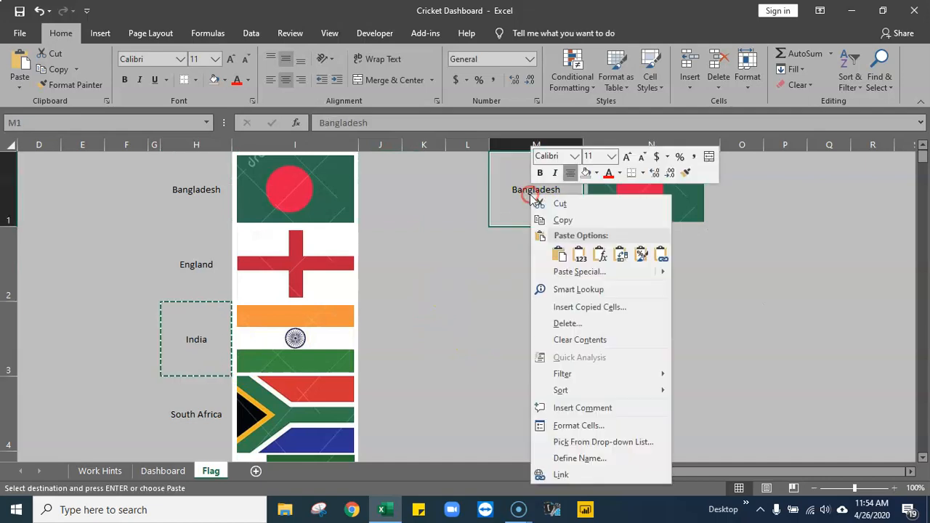
left_click(597, 254)
- Compare the linked flag picture's source reference with the country selected in M1
left_click(557, 322)
left_click(644, 202)
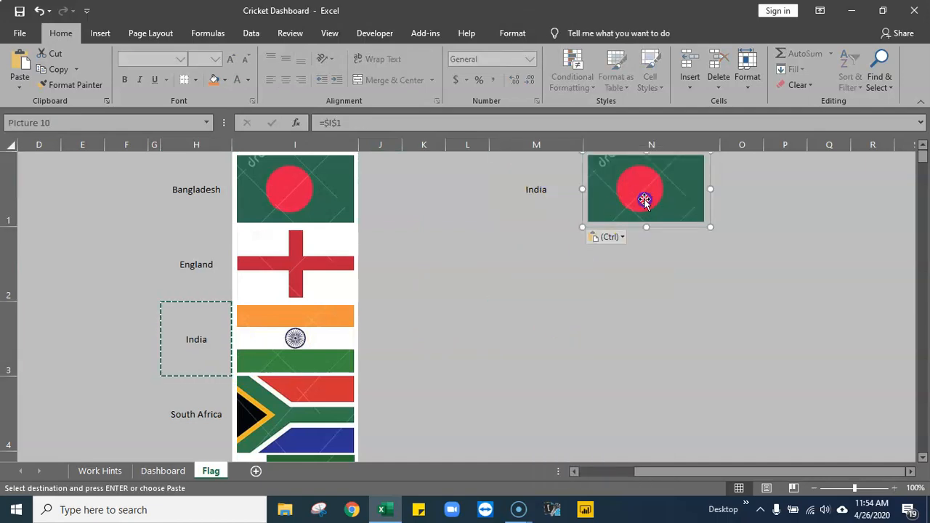
left_click(622, 289)
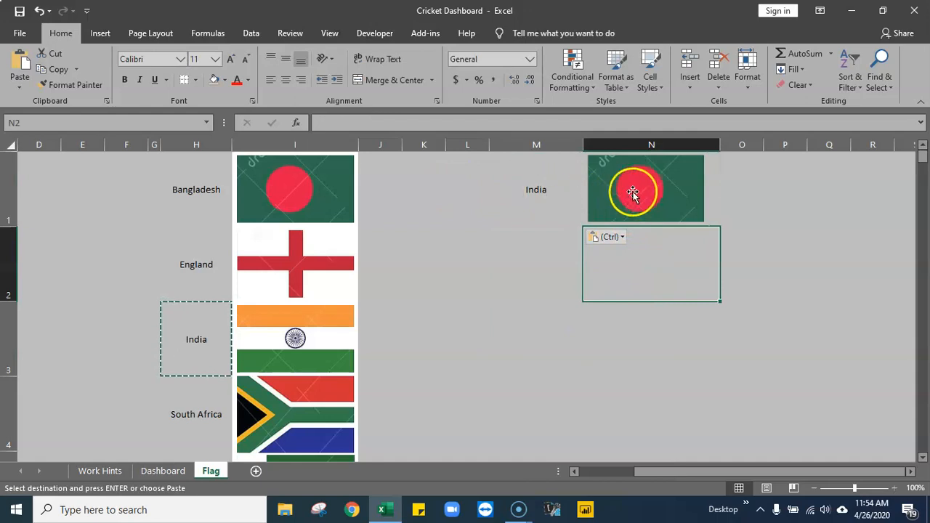
left_click(633, 193)
left_click(550, 187)
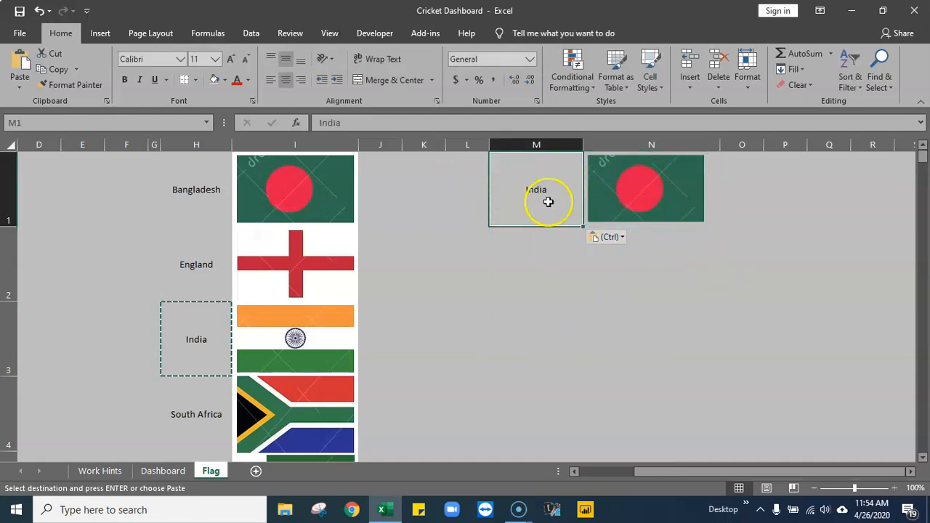
left_click(669, 327)
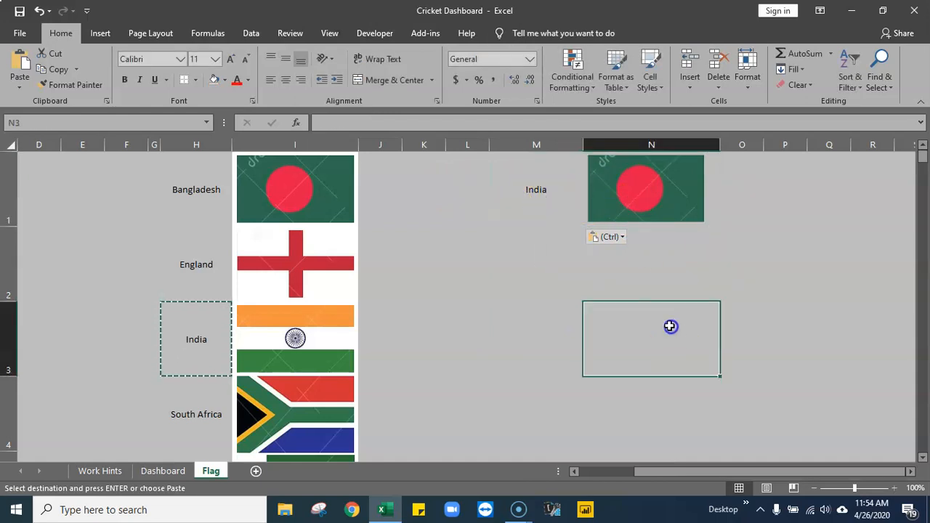
- Try to replace the linked flag picture's reference with =Player1
left_click(655, 186)
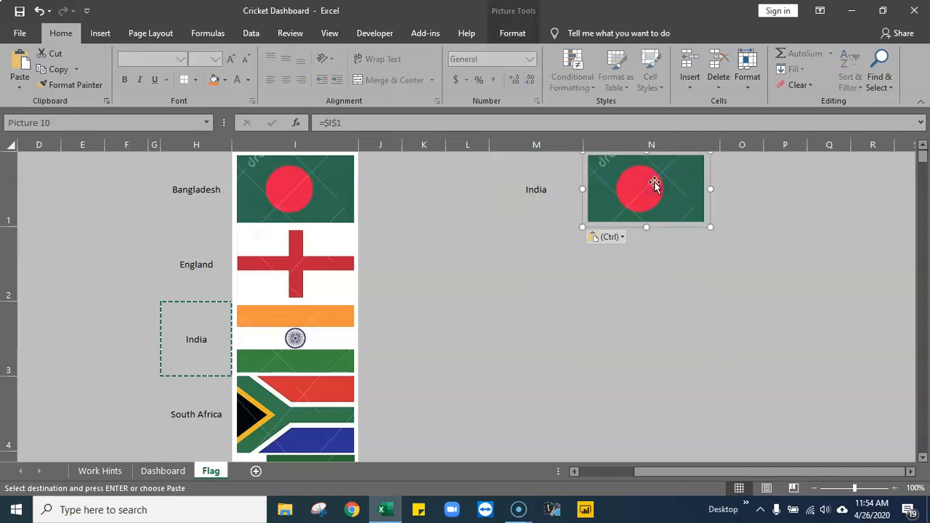
left_click(363, 123)
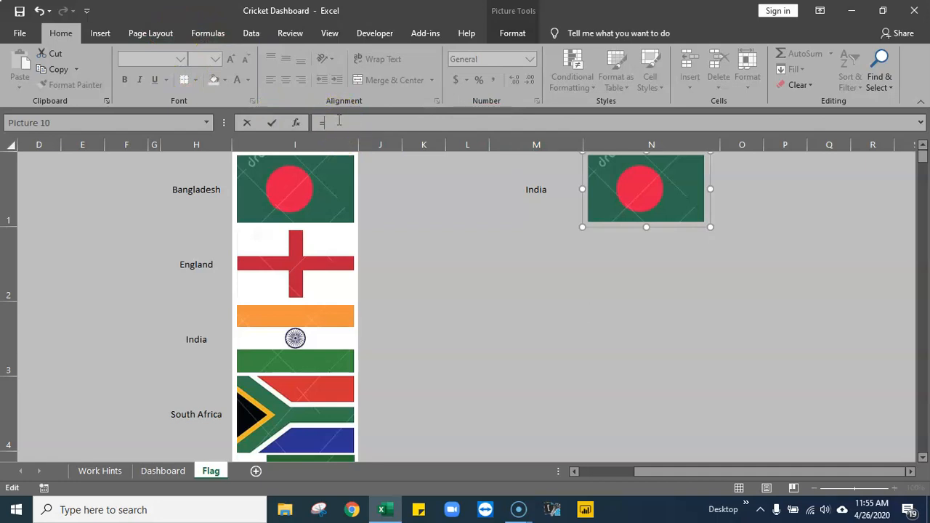
type("pl")
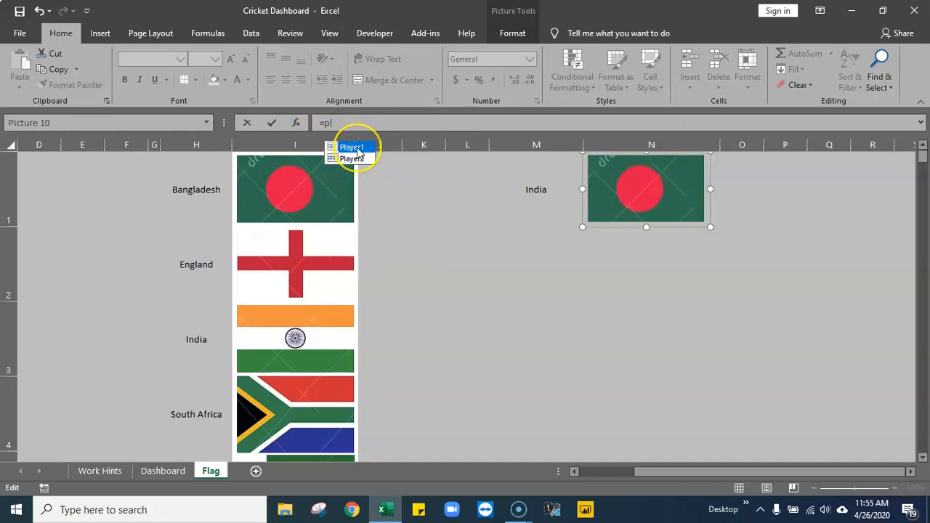
double_click(352, 148)
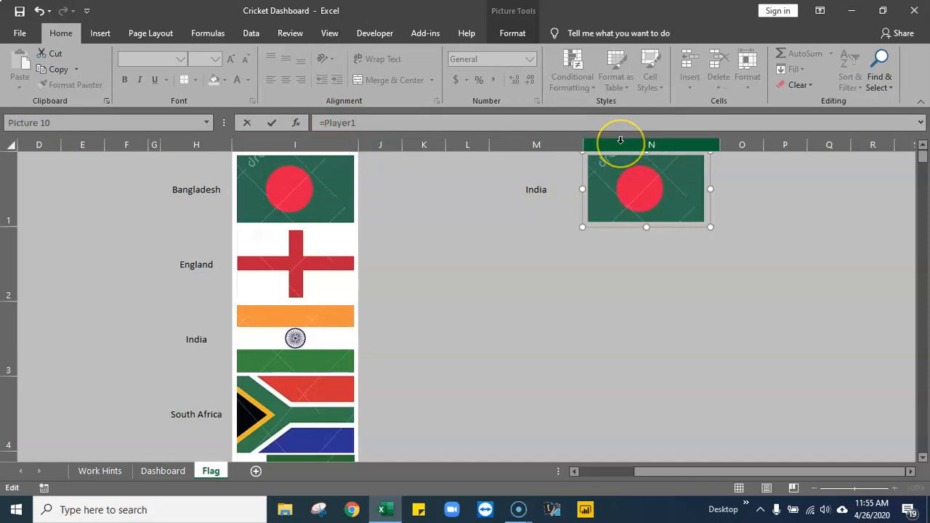
key("Return")
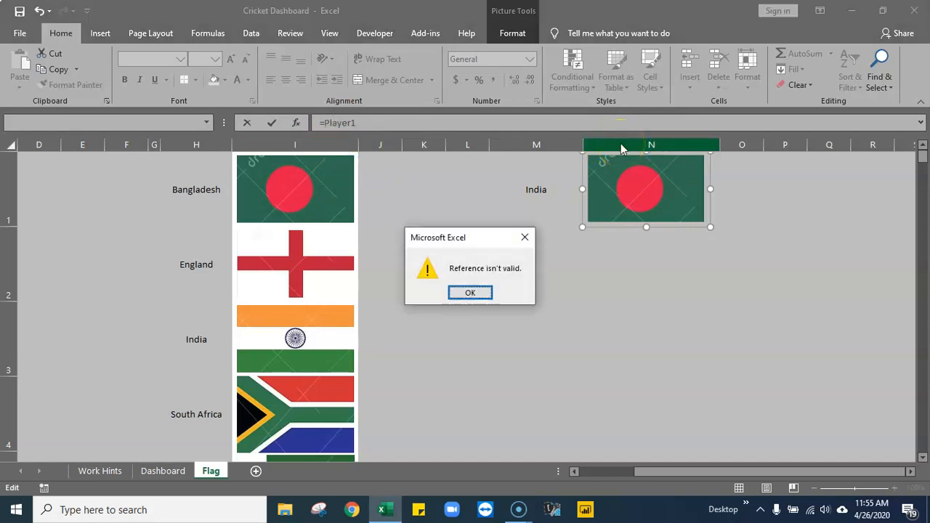
key("Return")
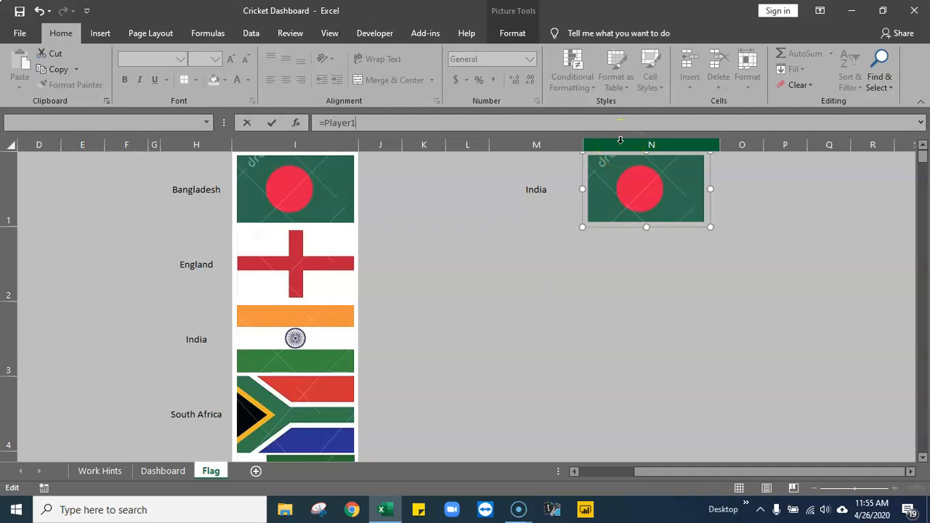
- Re-enter the name Player1 in the flag picture's formula and try to apply it again
left_click(361, 124)
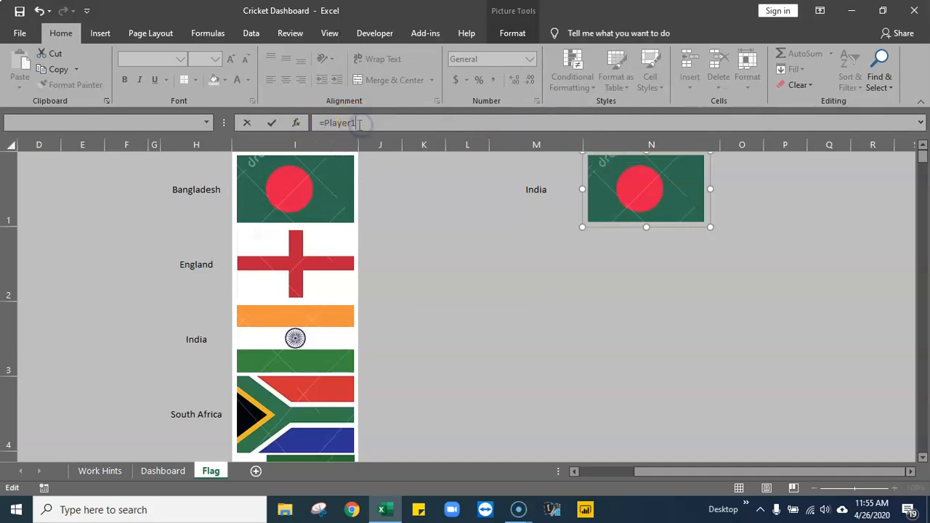
left_click(331, 122)
left_click(371, 123)
key("BackSpace")
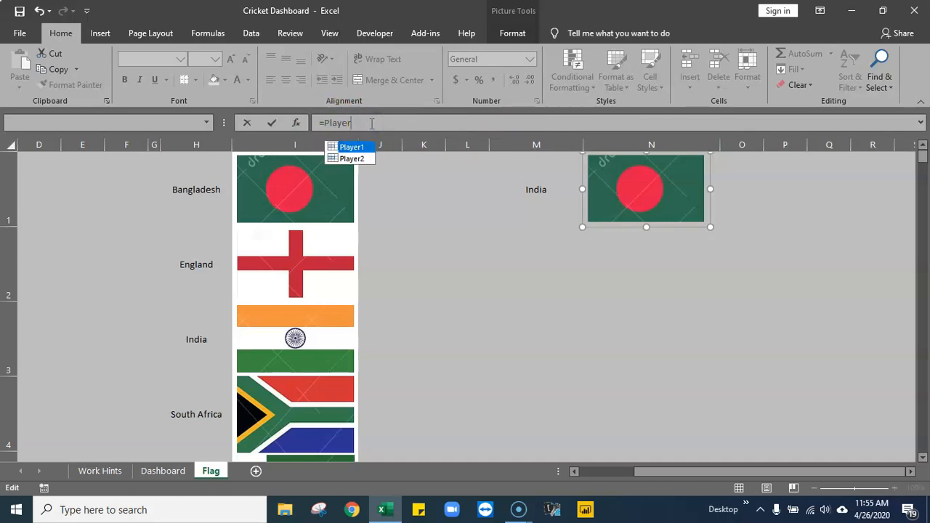
key("Tab")
key("Return")
- Clear the formula of the flag picture in N1, leaving it without a source reference
key("Return")
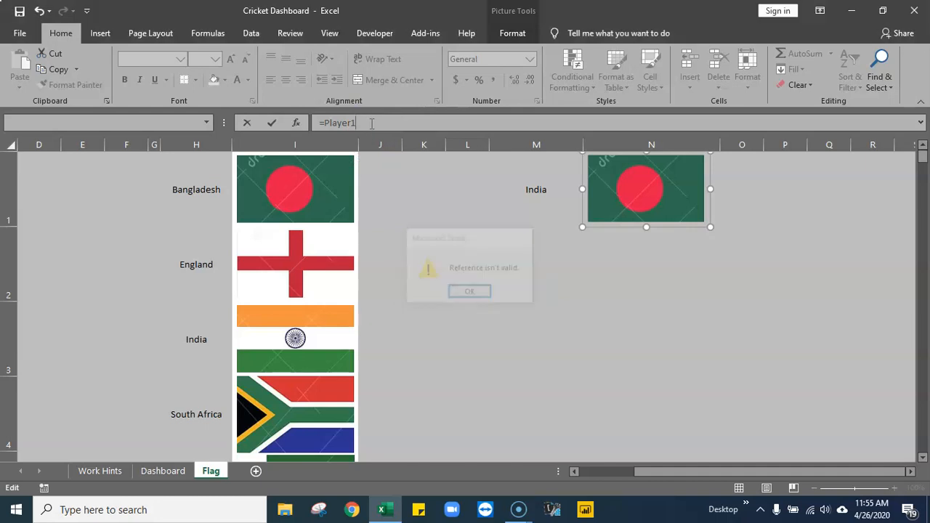
key("BackSpace")
key("BackSpace")
key("BackSpace")
key("BackSpace")
key("BackSpace")
key("BackSpace")
key("BackSpace")
key("BackSpace")
key("Return")
left_click(517, 261)
- Review the Player1 name's reference in the Name Manager and close it
left_click(633, 201)
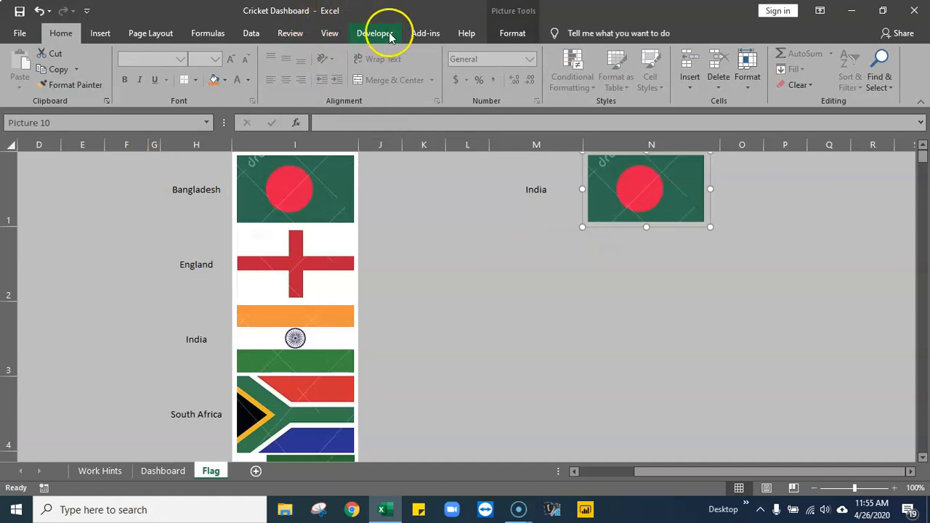
left_click(371, 33)
left_click(208, 32)
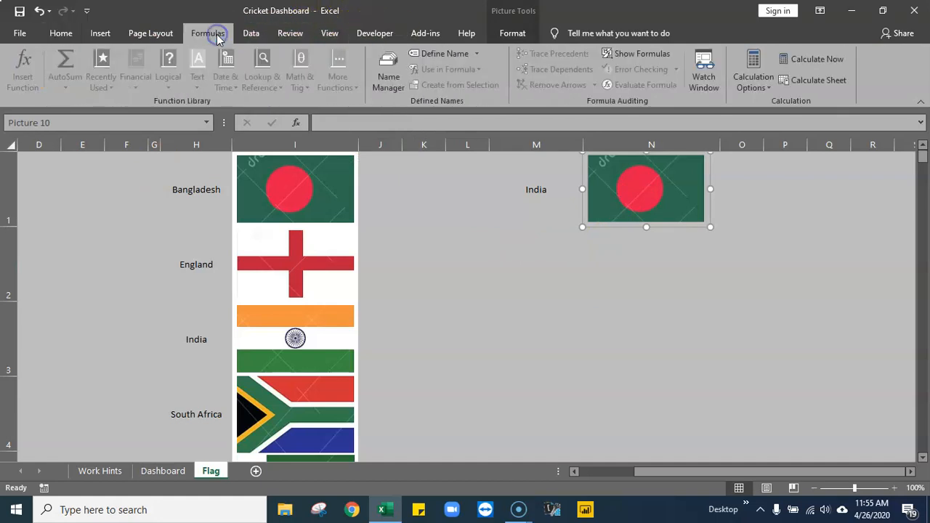
left_click(391, 75)
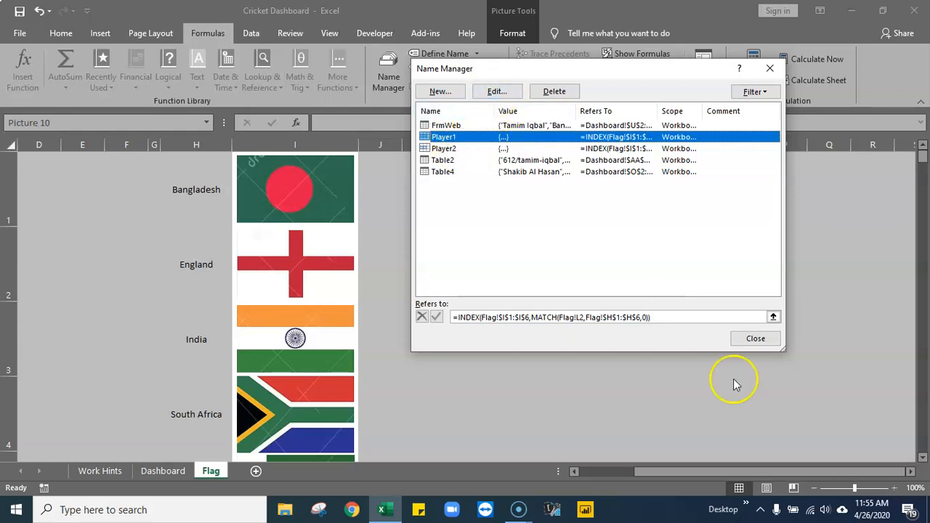
left_click(753, 338)
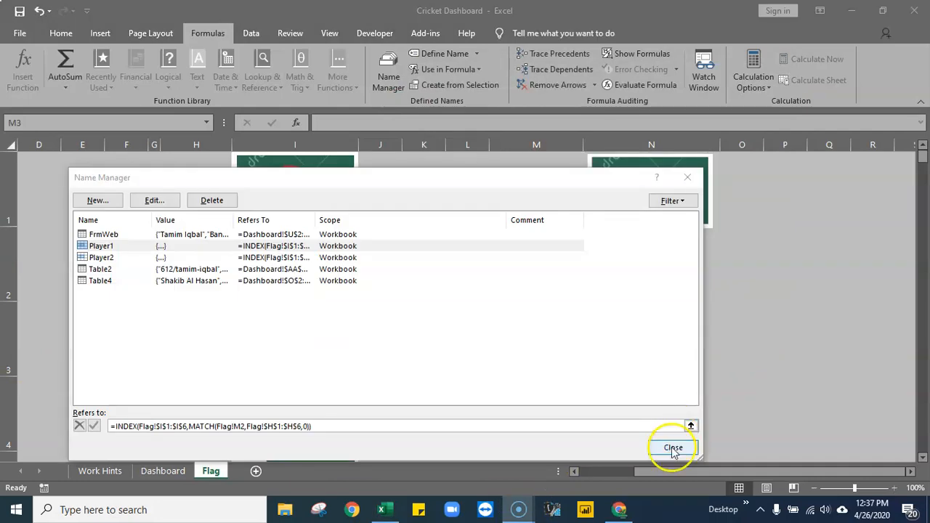
left_click(673, 449)
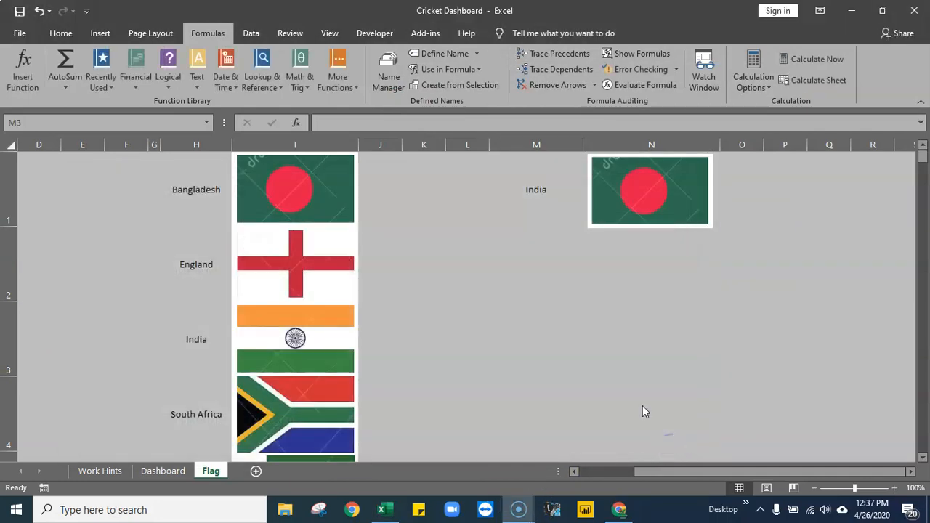
- Reopen the Name Manager and compare the lookup cells in Player1's and Player2's references with country cell M1
left_click(647, 176)
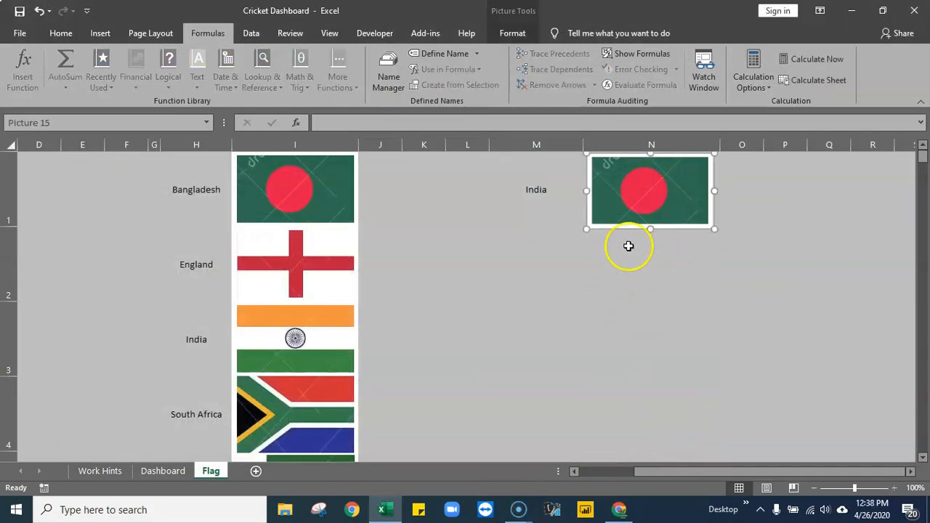
left_click(380, 72)
left_click_drag(388, 178, 544, 102)
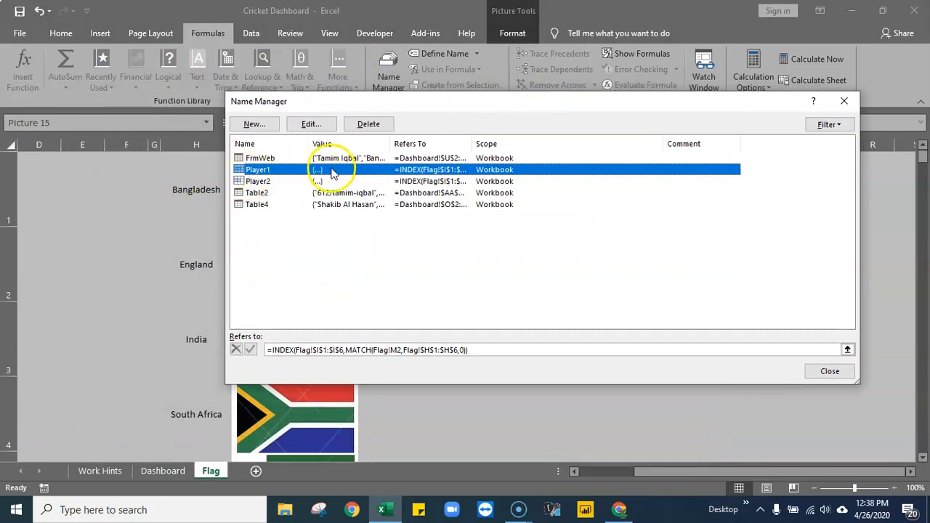
left_click_drag(482, 103, 305, 210)
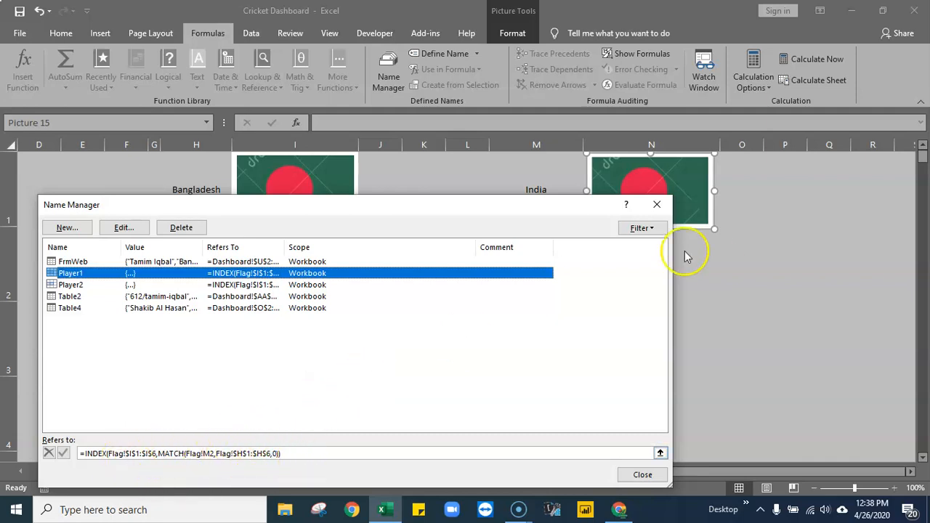
left_click_drag(557, 207, 642, 235)
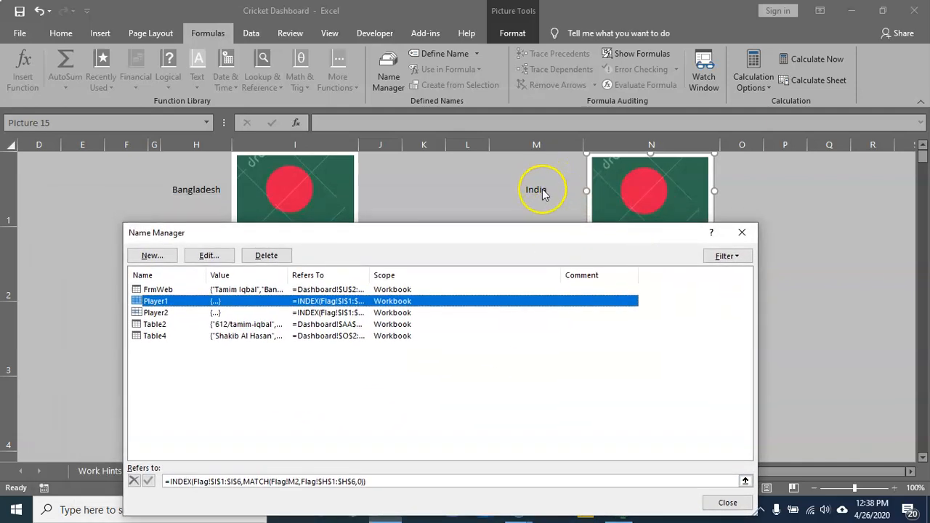
left_click_drag(519, 227, 504, 216)
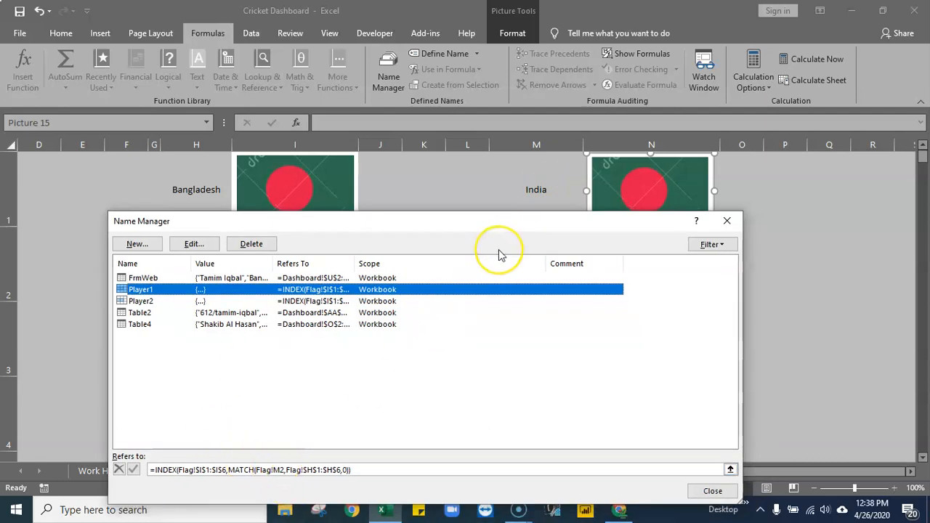
left_click(140, 301)
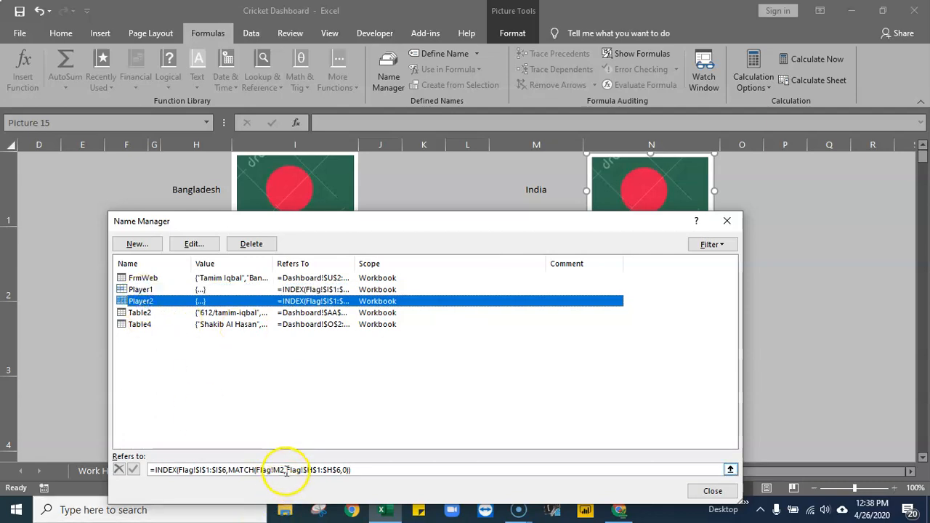
- Change the lookup cell in Player1's reference to the absolute Flag!$M$1 and save the edited formula
left_click(142, 289)
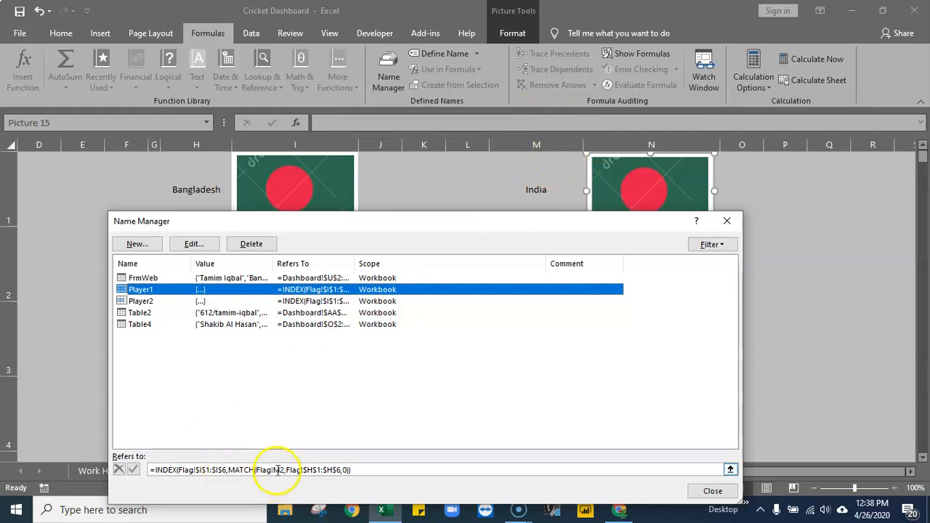
left_click(288, 468)
key("BackSpace")
type("1")
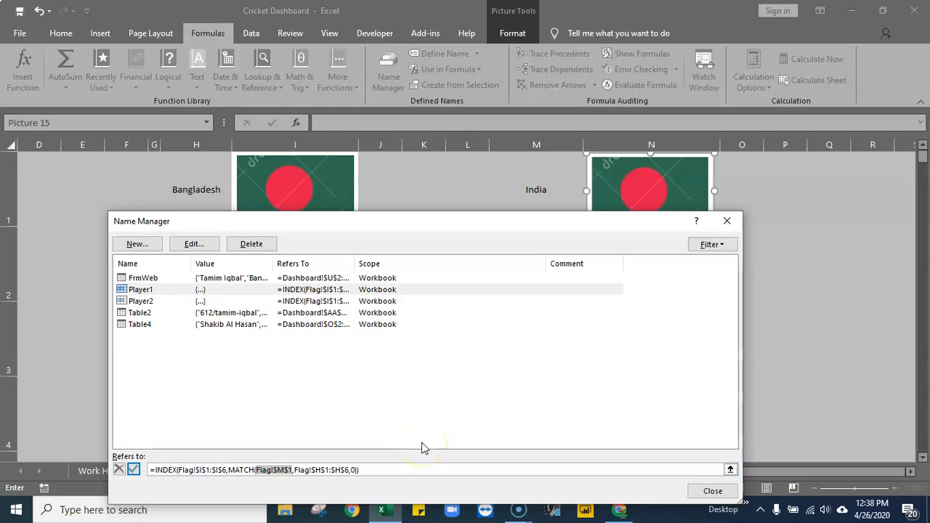
type(",")
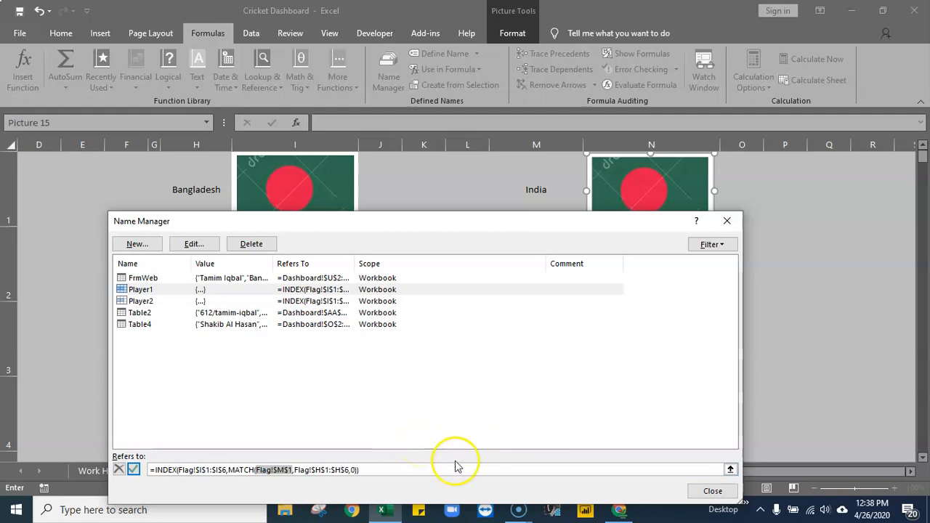
left_click(135, 471)
- Change the lookup cell in Player2's reference to the absolute Flag!$M$1, save it and close the Name Manager
left_click(141, 301)
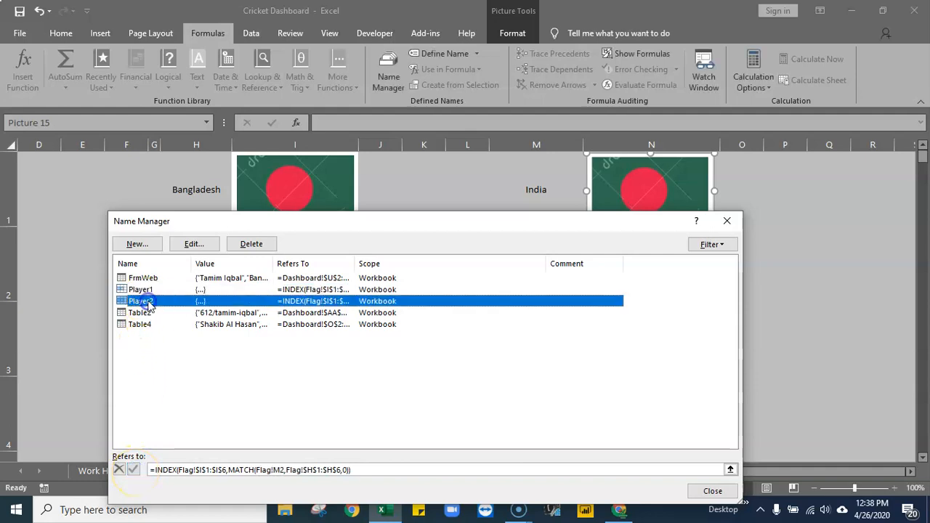
mouse_move(484, 220)
left_mouse_down()
mouse_move(490, 292)
mouse_move(492, 203)
left_mouse_up()
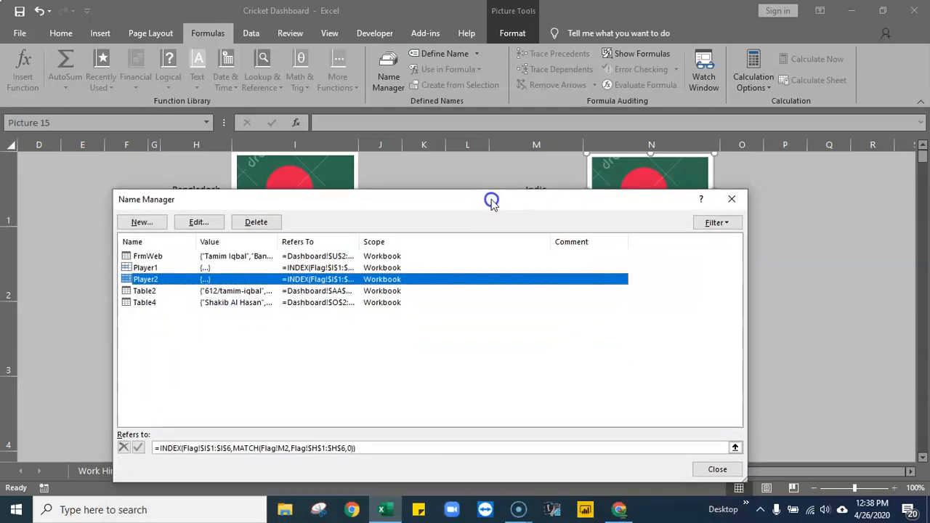
left_click(285, 447)
key("BackSpace")
type("1")
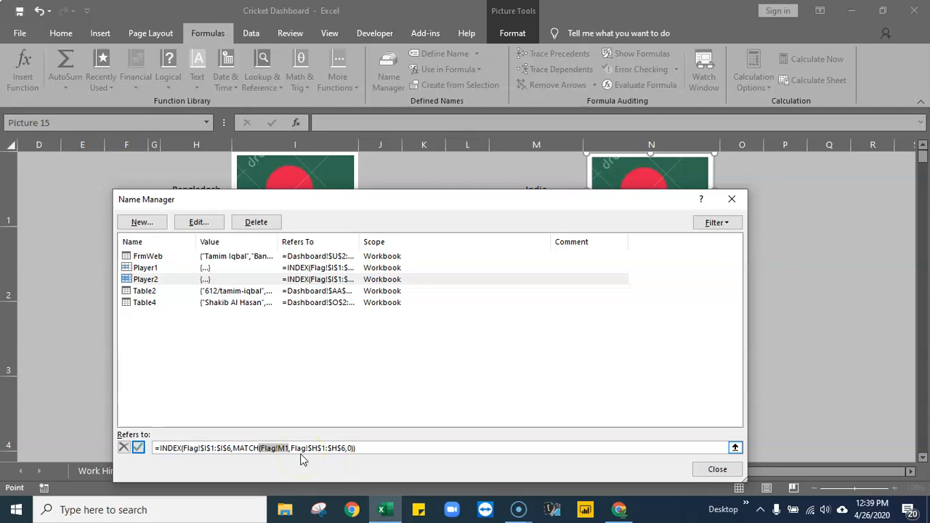
left_click(269, 448)
key("F4")
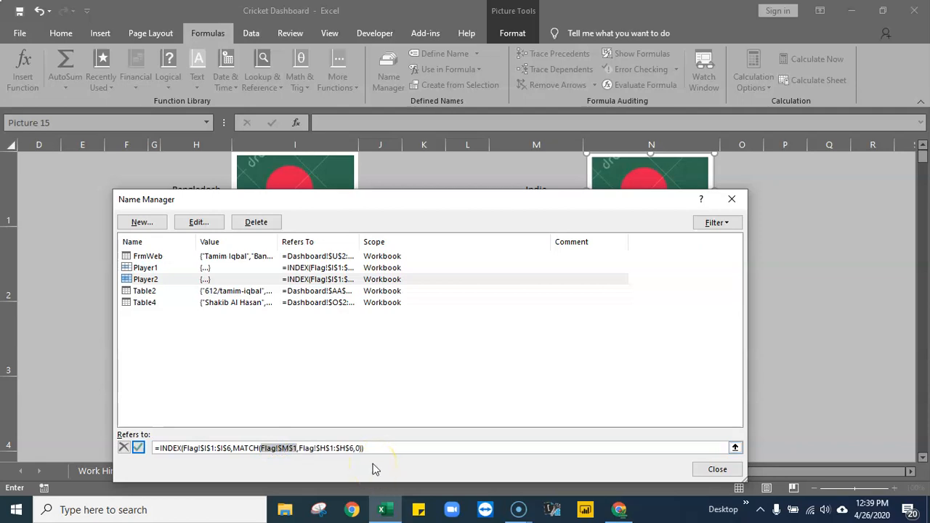
left_click(138, 448)
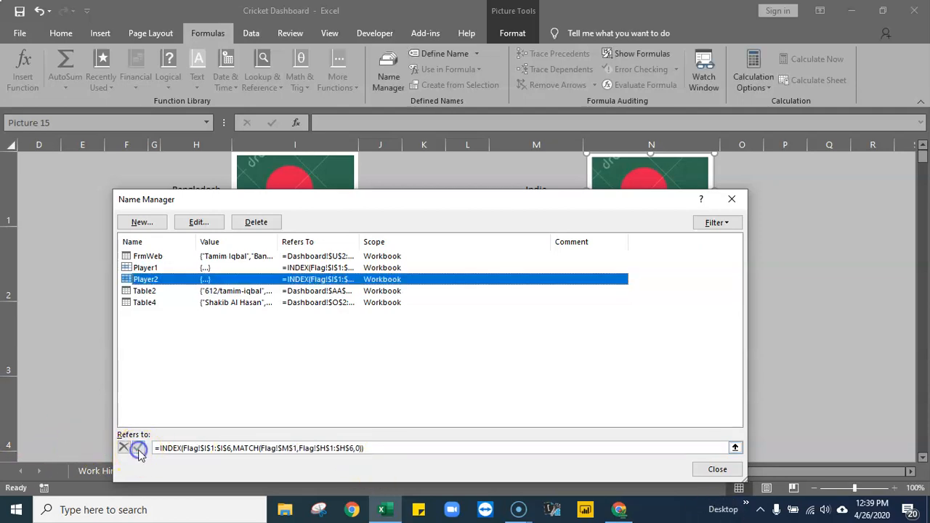
left_click(717, 471)
- Link the flag picture in N1 to the defined name with the formula =Player1
left_click(552, 270)
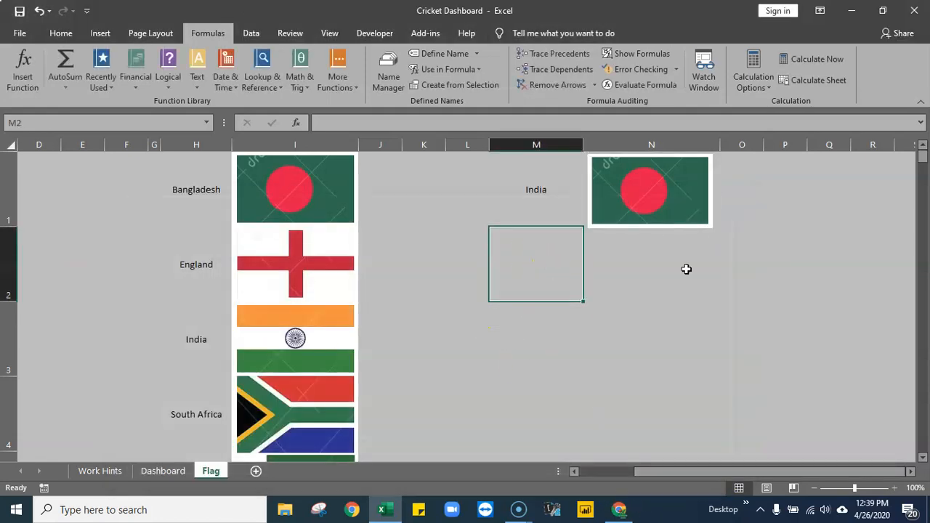
left_click(658, 173)
left_click(644, 186)
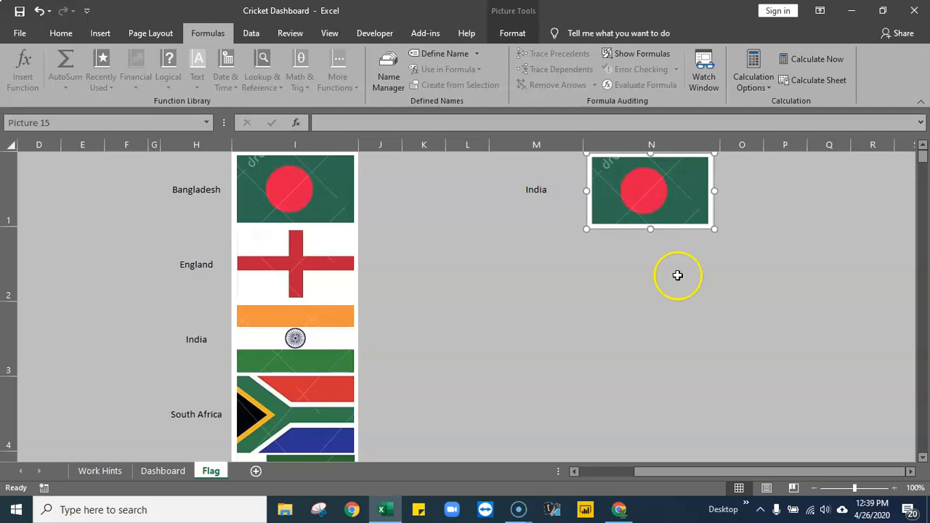
left_click(383, 123)
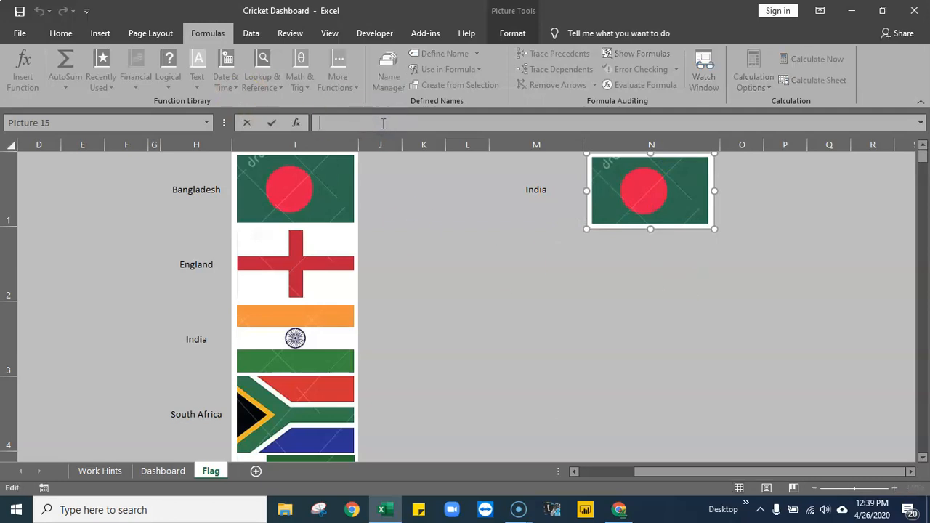
type("=pl")
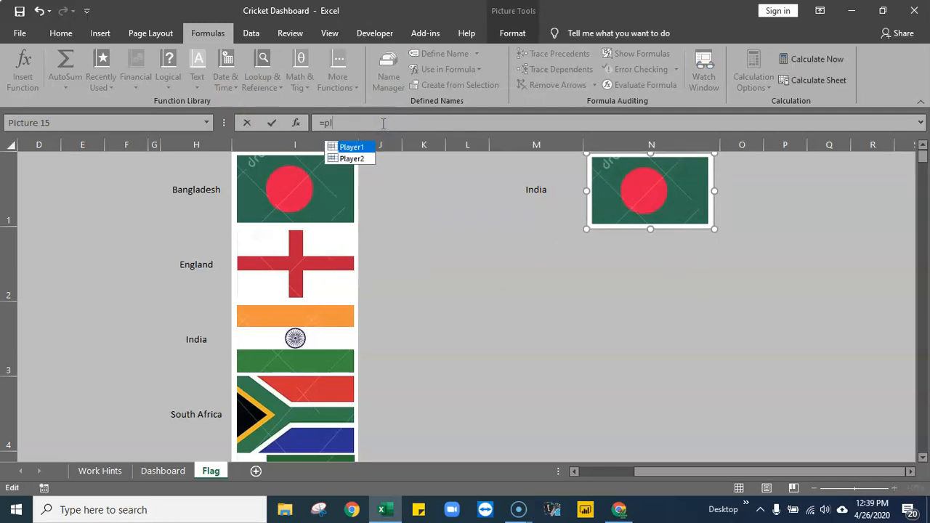
double_click(353, 148)
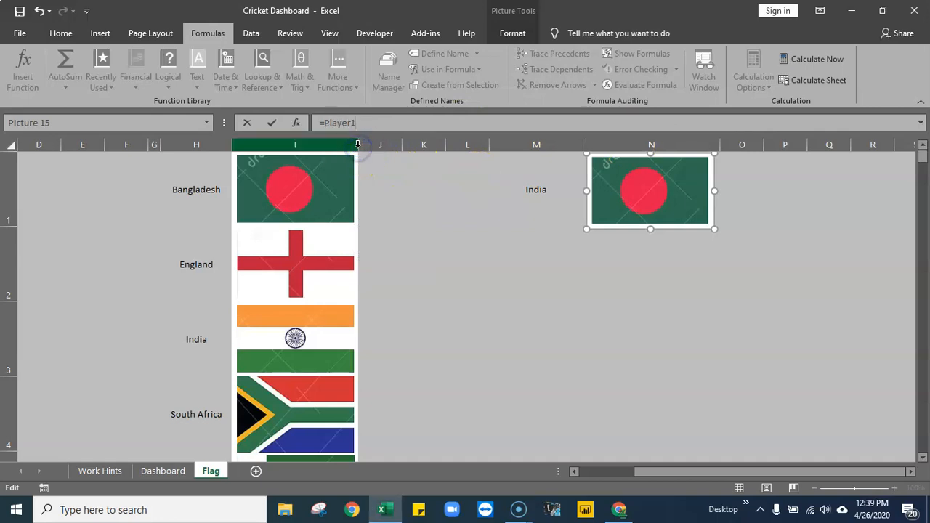
key("Return")
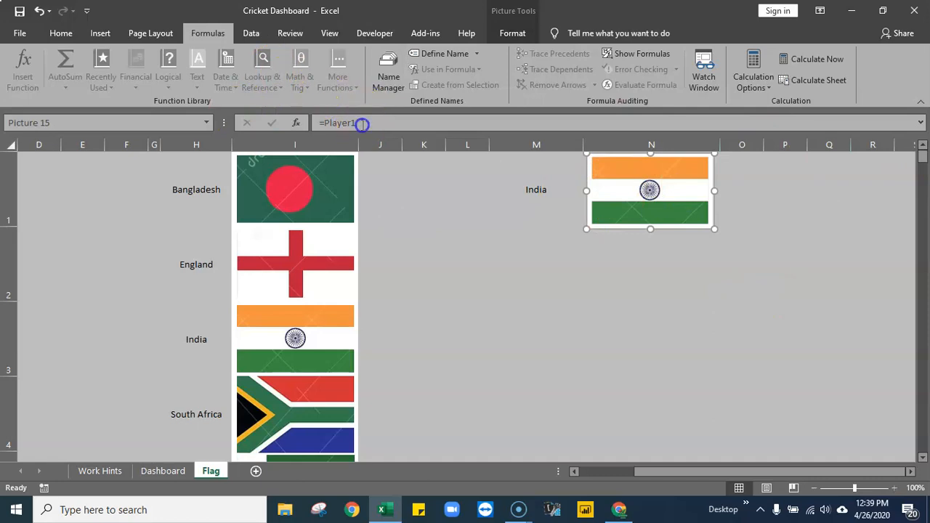
- Change the formula of the flag picture in N1 to =Player2
left_click(394, 122)
key("BackSpace")
type("2")
key("Return")
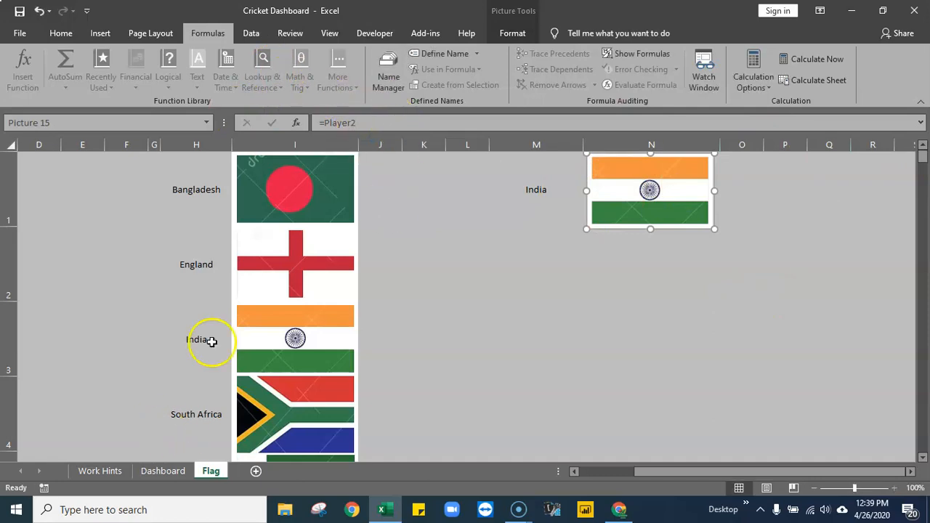
- Copy the country name Bangladesh from H1 into M1 and check the linked flag picture against it
left_click(188, 203)
key("ctrl+c")
left_click(525, 188)
key("ctrl+v")
left_click(622, 322)
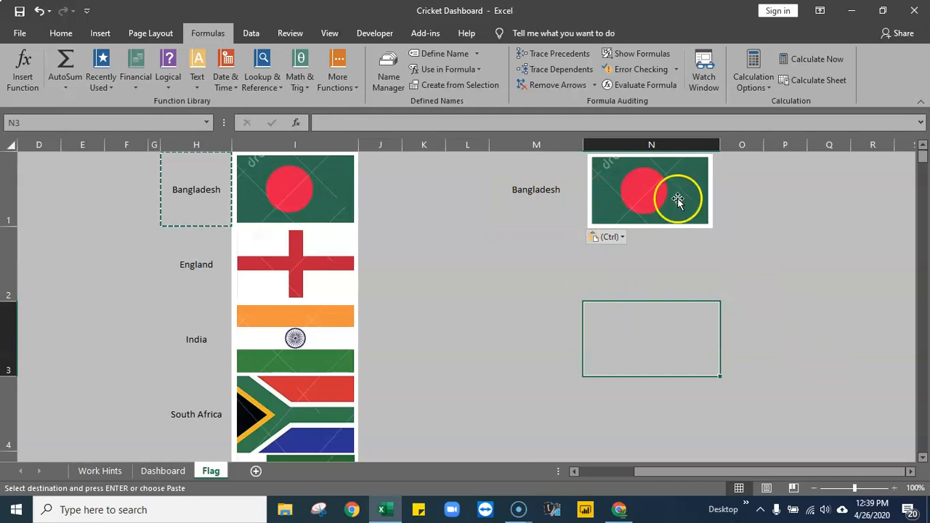
left_click(638, 194)
left_click(561, 190)
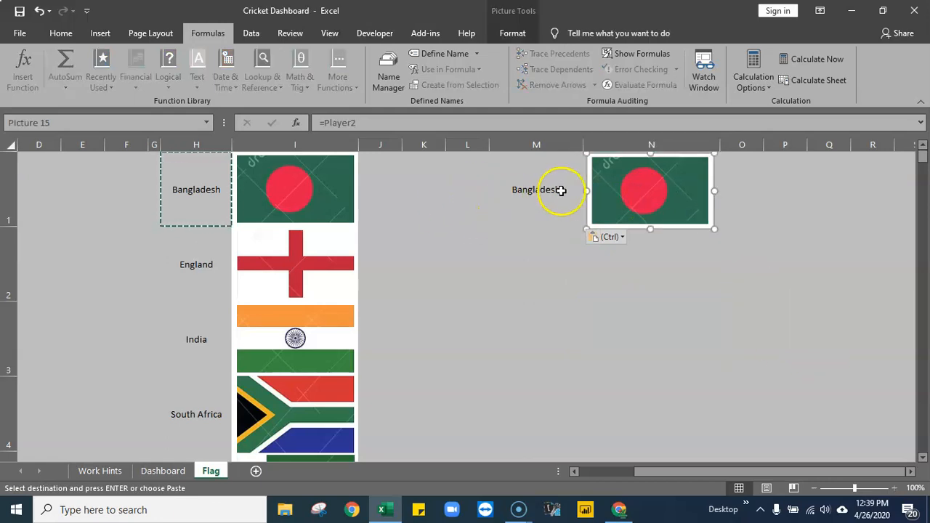
left_click(561, 190)
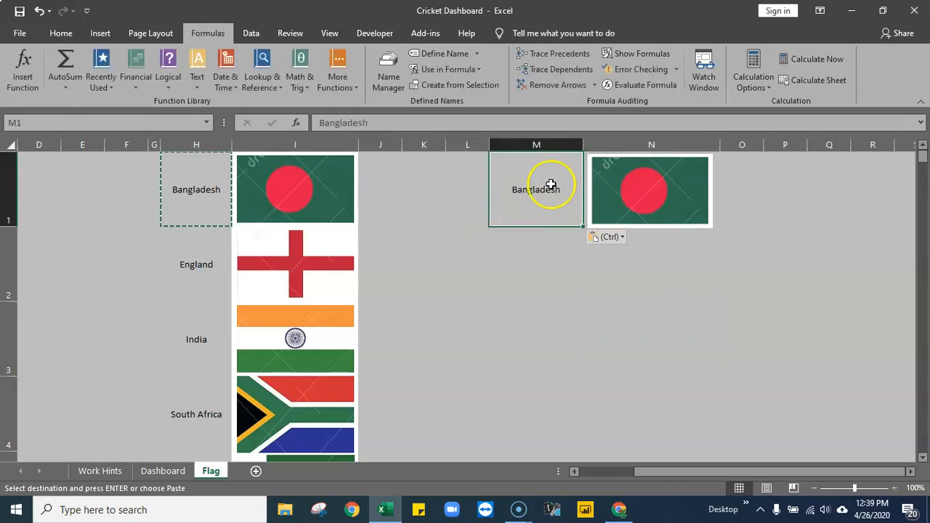
- On the Dashboard sheet, move the pivot chart down to row 14 and check the country cells H8 and H9
left_click(163, 471)
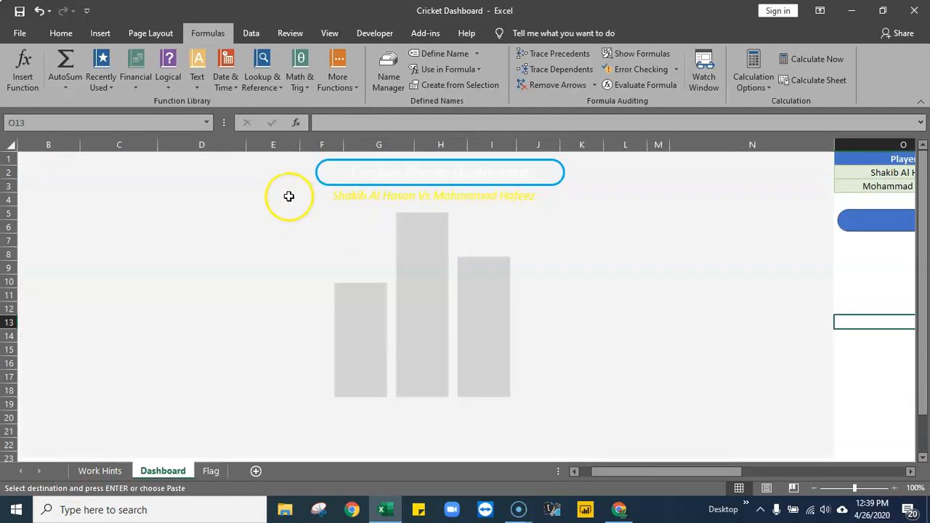
left_click_drag(702, 162, 711, 341)
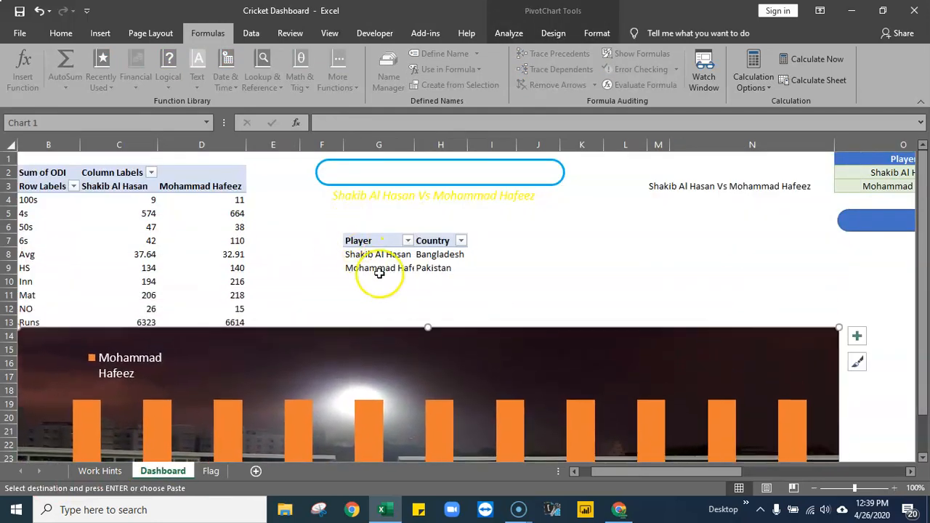
left_click(445, 256)
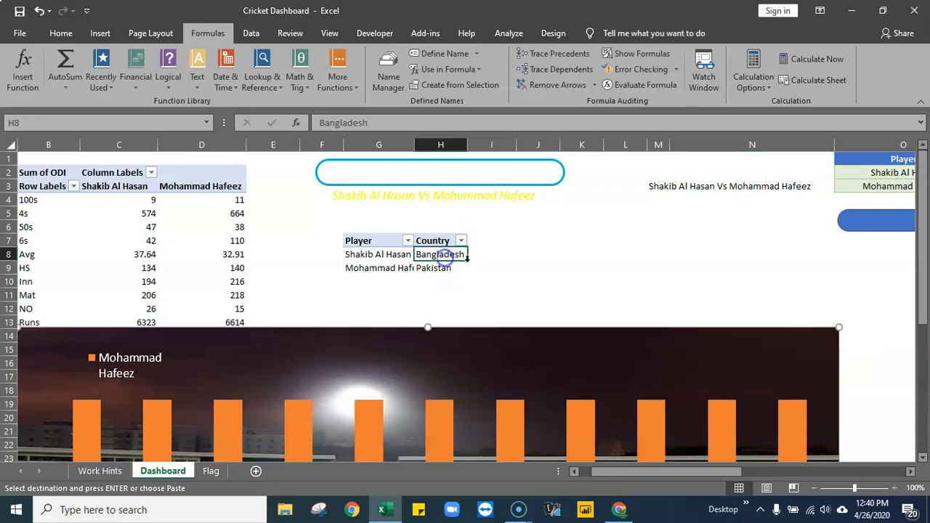
left_click(449, 269)
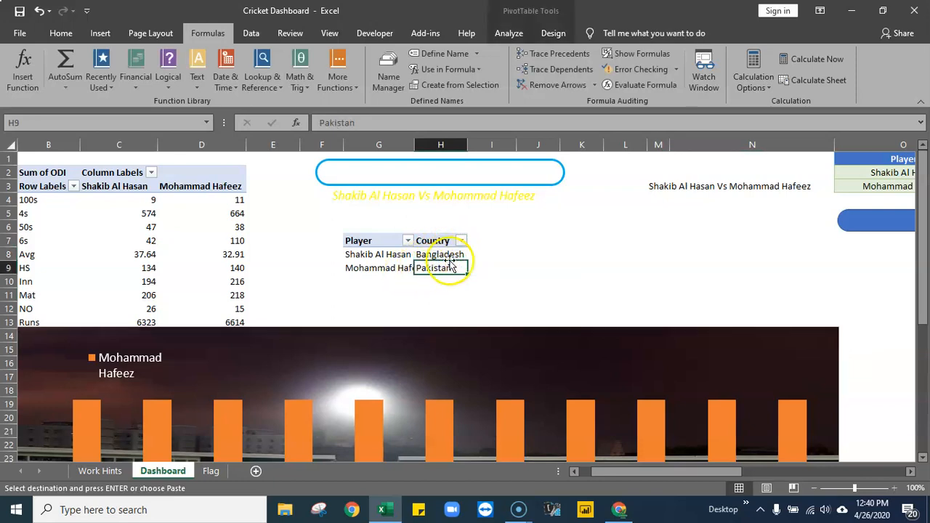
left_click(438, 256)
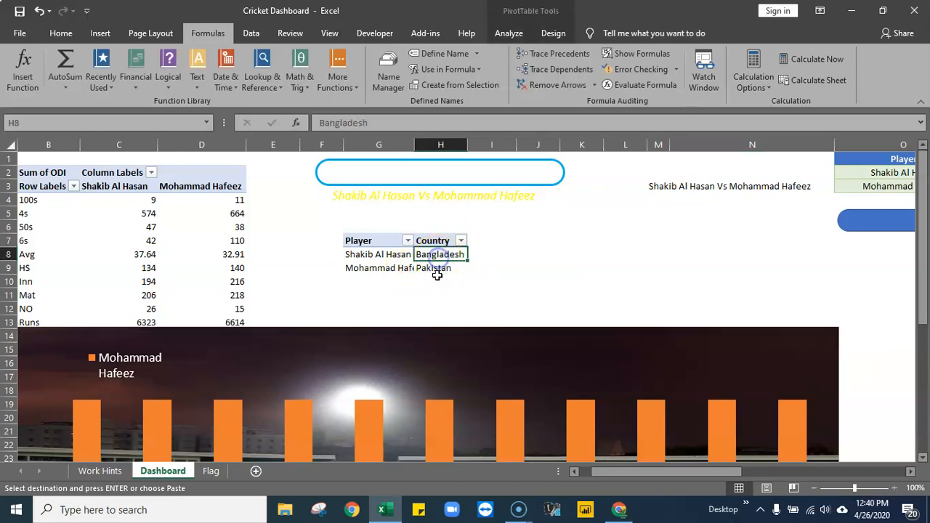
left_click(438, 269)
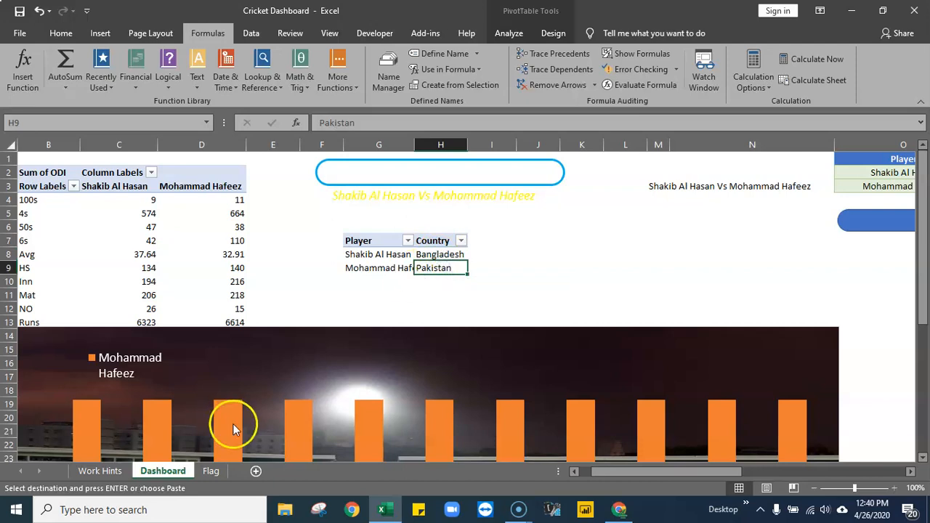
- Move the linked flag picture from the Flag sheet to the Dashboard sheet, placing it over the chart's upper middle area
left_click(211, 471)
left_click(625, 190)
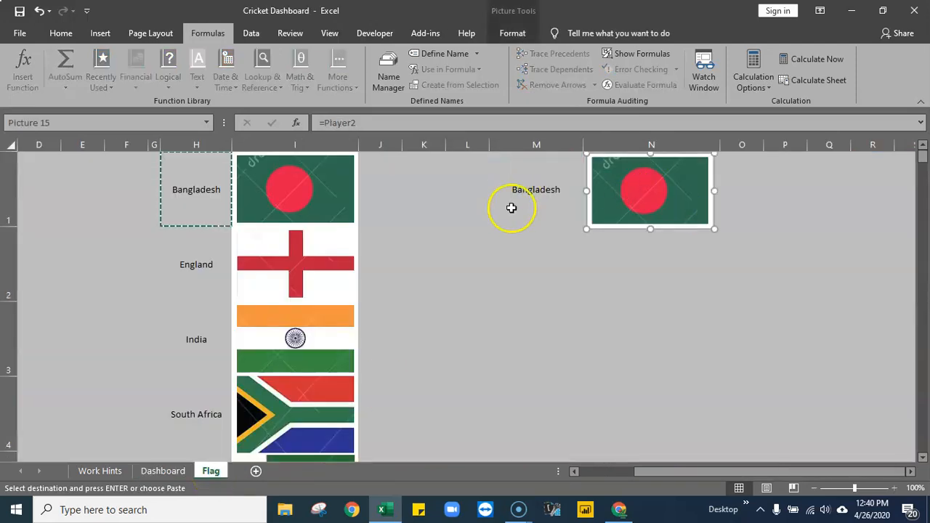
right_click(623, 175)
left_click(557, 291)
left_click(616, 194)
right_click(628, 175)
left_click(662, 181)
left_click(165, 470)
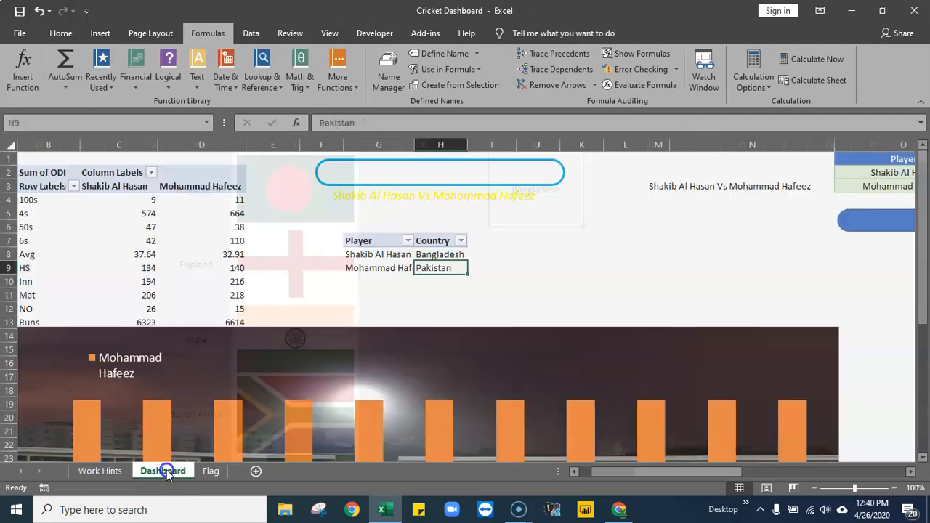
right_click(616, 245)
left_click(644, 262)
left_click_drag(649, 260, 524, 359)
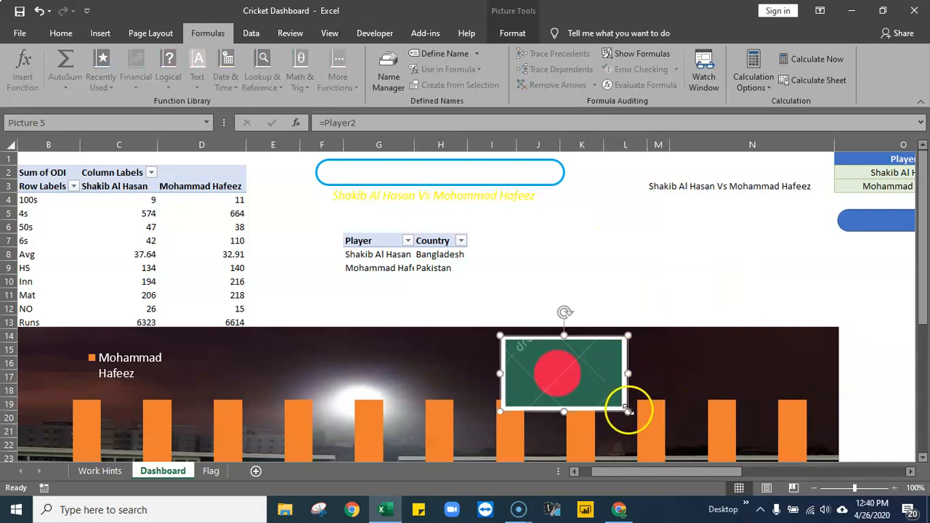
left_click_drag(628, 410, 623, 409)
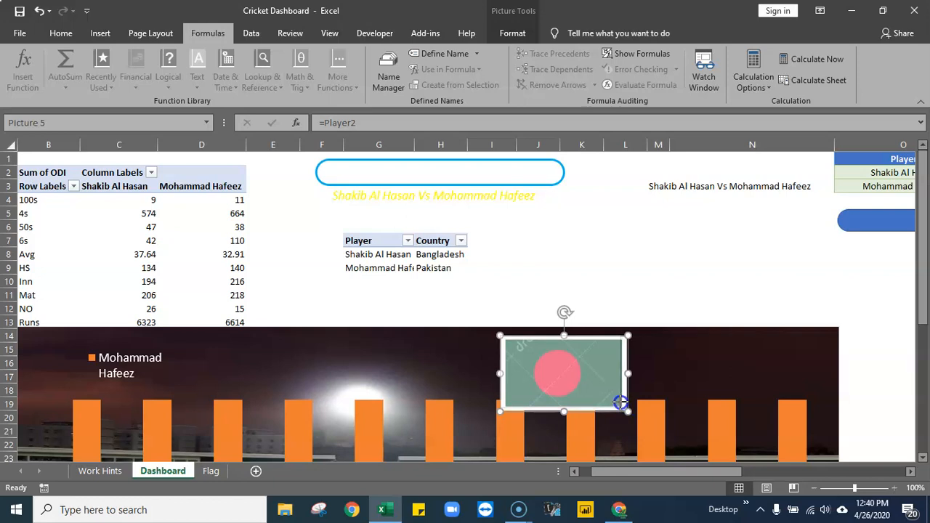
left_click_drag(621, 402, 621, 405)
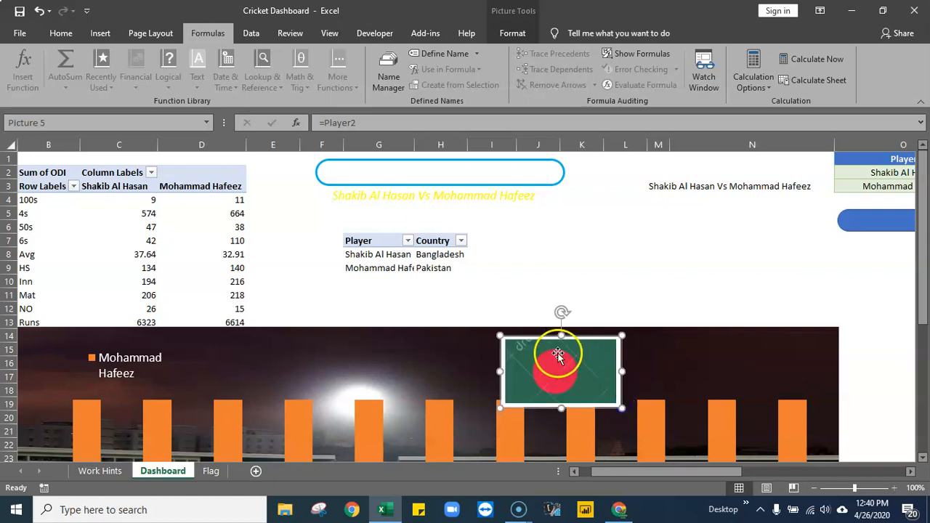
left_click(626, 254)
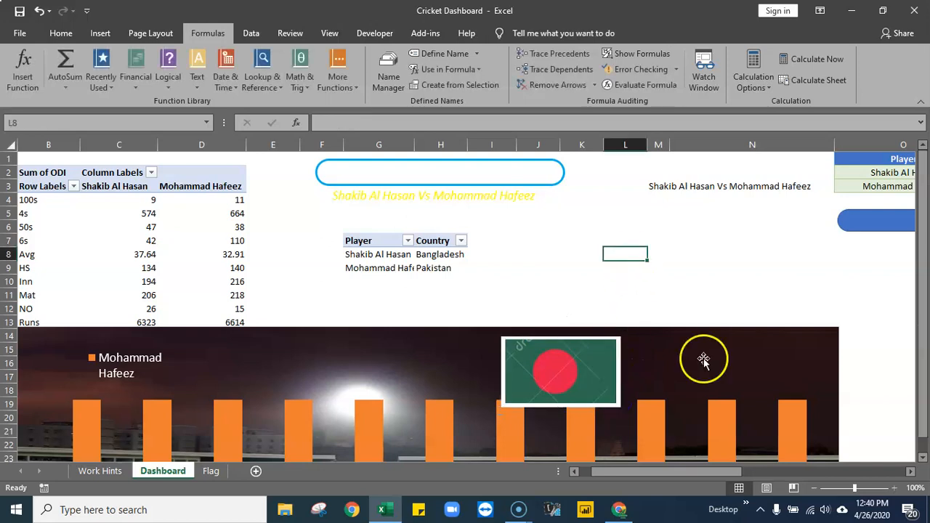
left_click(40, 10)
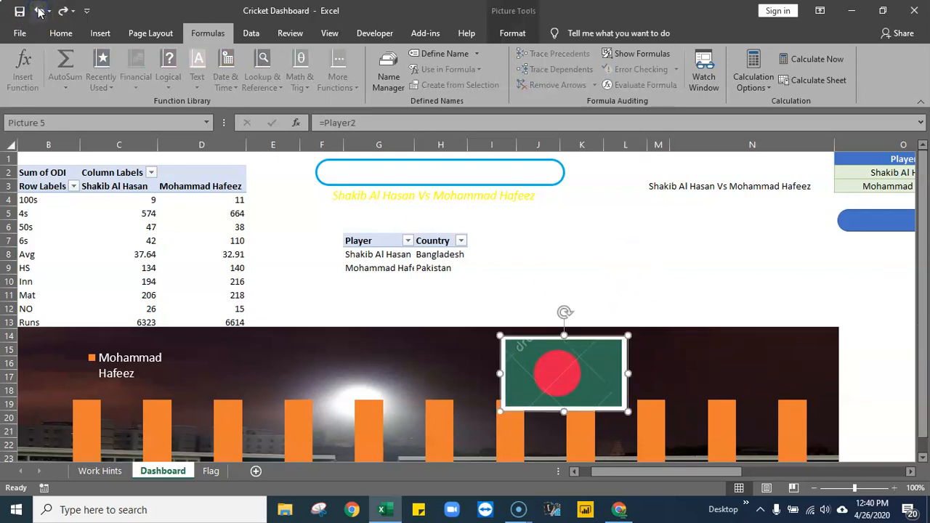
left_click(677, 226)
- Crop the white margins off all four sides of the flag picture, to about 1.03" high by 1.78" wide
left_click(582, 373)
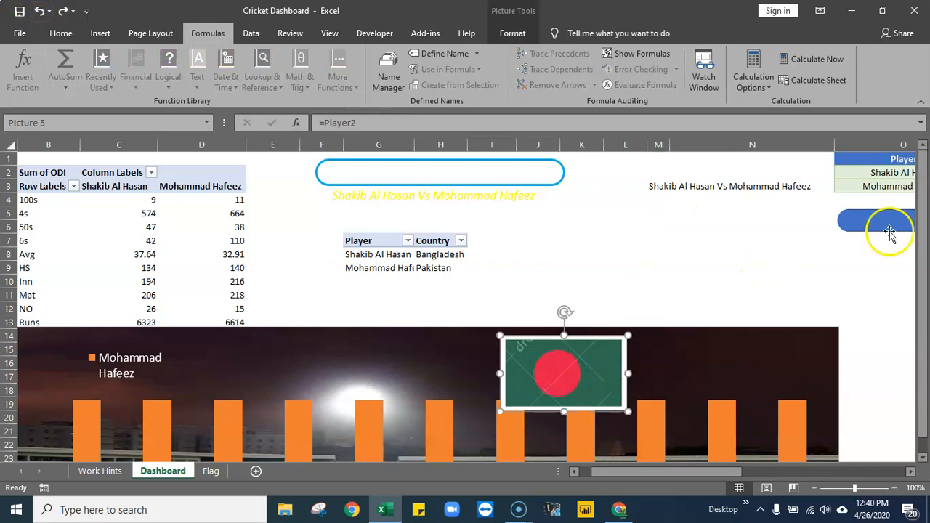
left_click(512, 33)
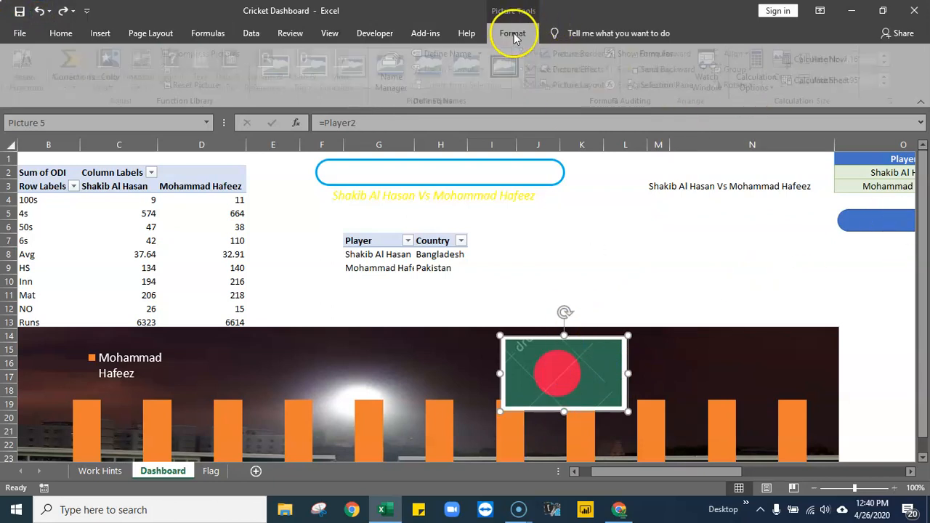
left_click(796, 62)
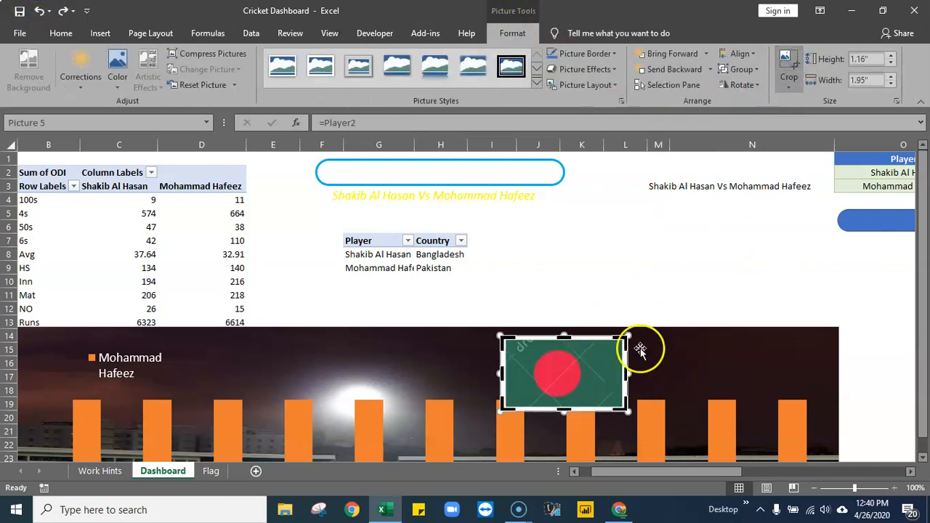
left_click_drag(625, 372, 625, 369)
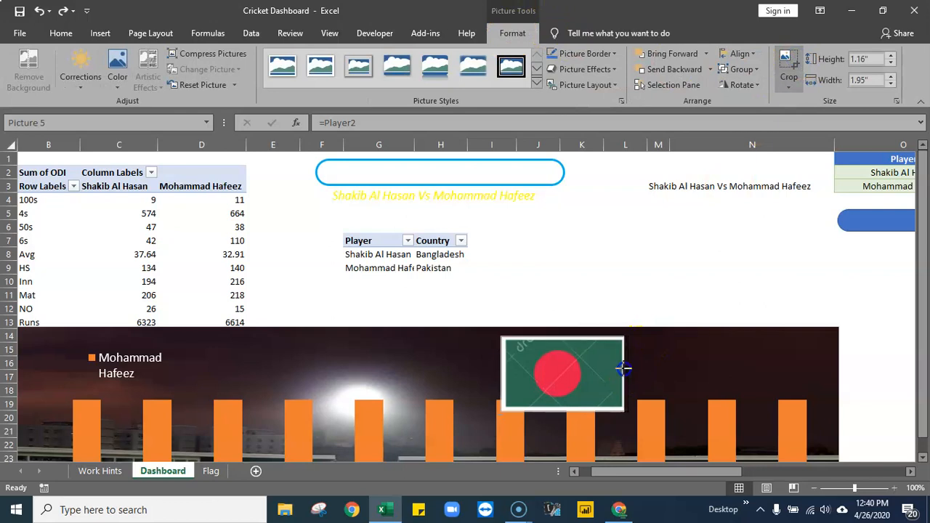
left_click_drag(502, 372, 506, 371)
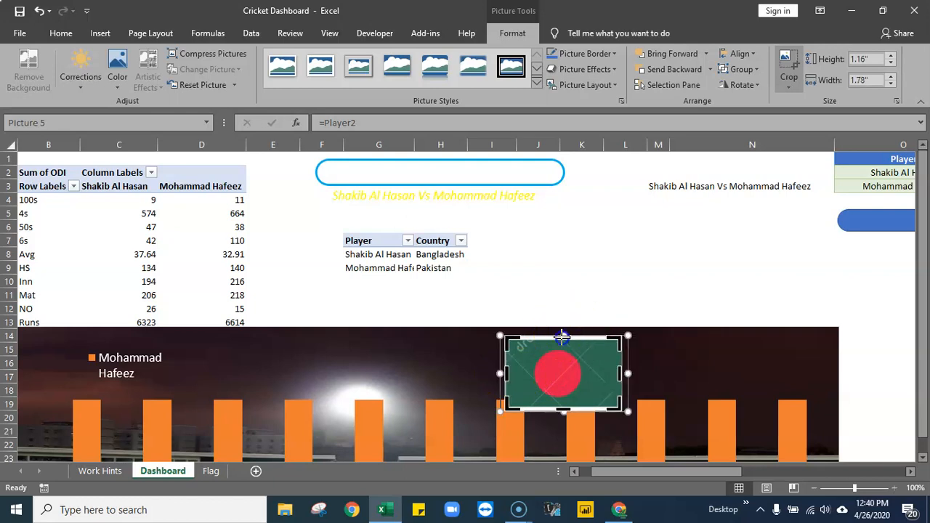
left_click_drag(563, 337, 564, 340)
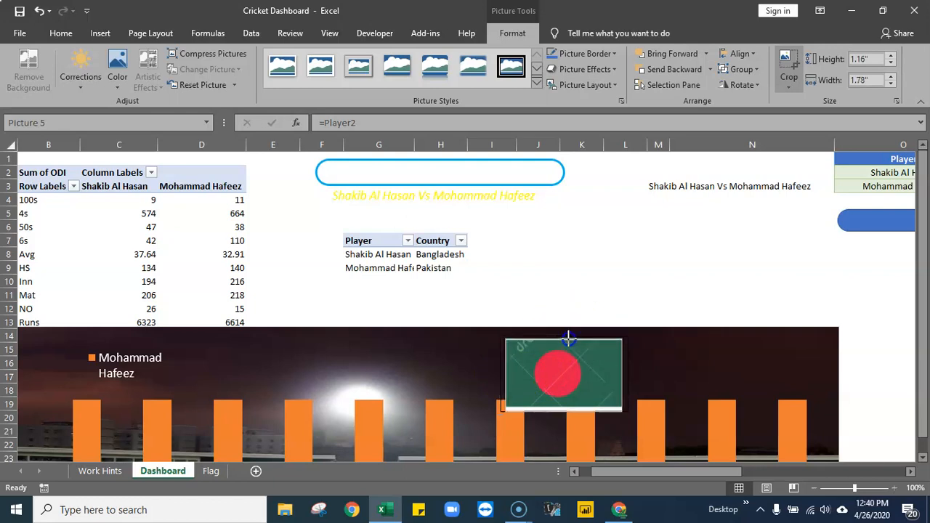
left_click_drag(571, 340, 570, 341)
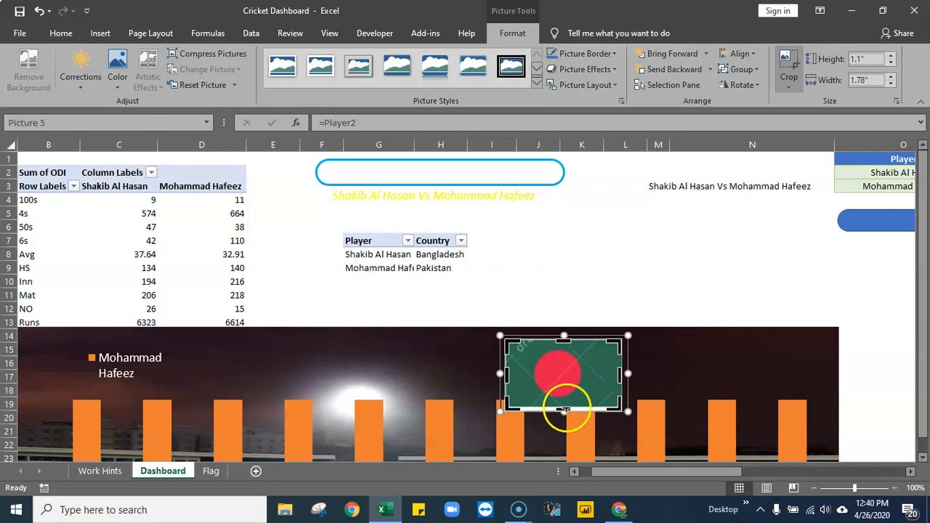
left_click_drag(565, 409, 565, 404)
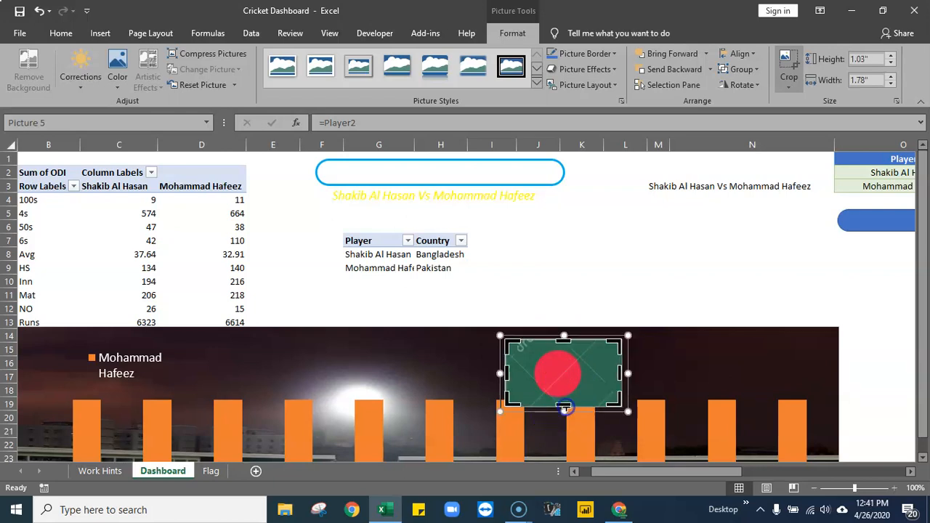
left_click(675, 247)
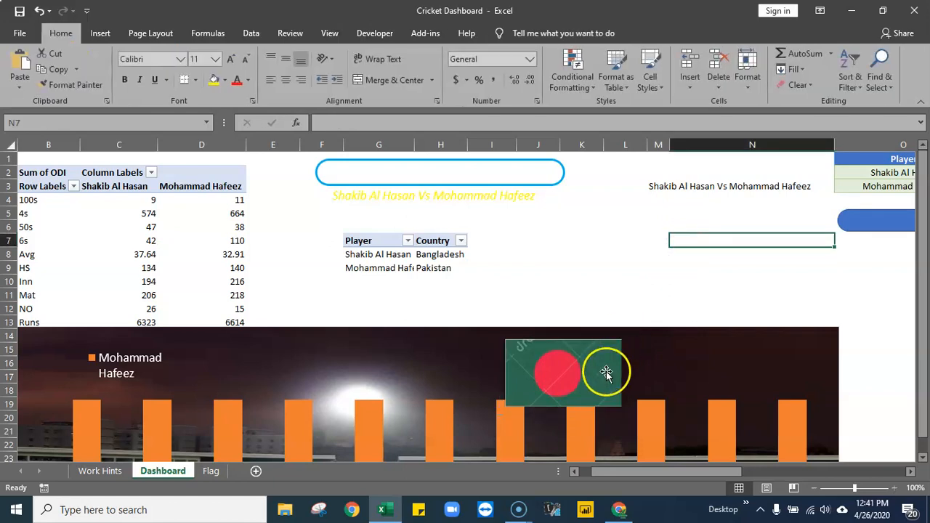
- Trim the flag picture's top and left edges slightly more, to about 1.02" high by 1.76" wide
left_click(604, 369)
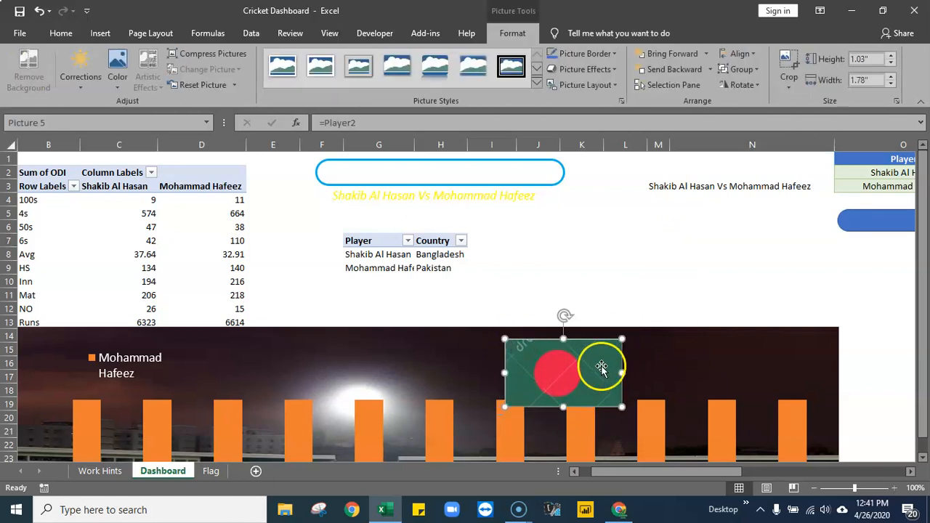
left_click(787, 67)
left_click_drag(564, 337, 565, 337)
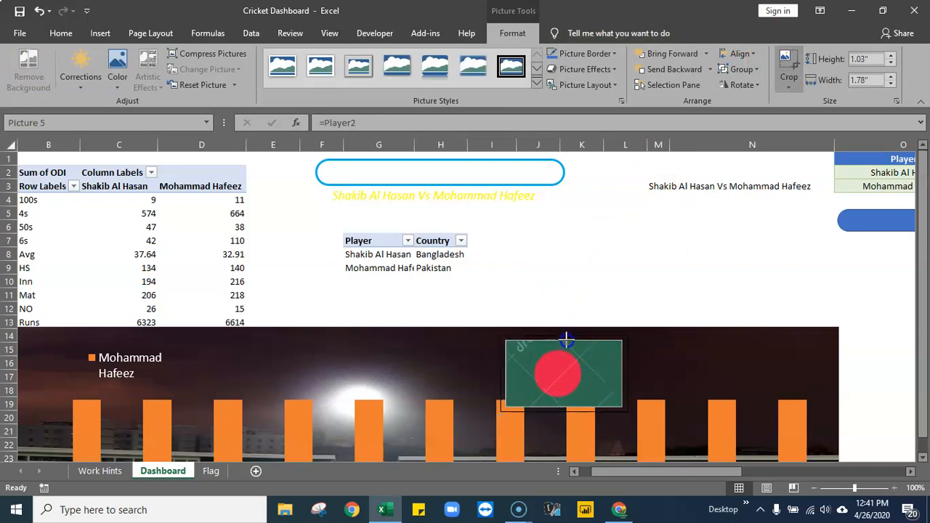
left_click_drag(566, 340, 566, 338)
left_click_drag(506, 374, 507, 374)
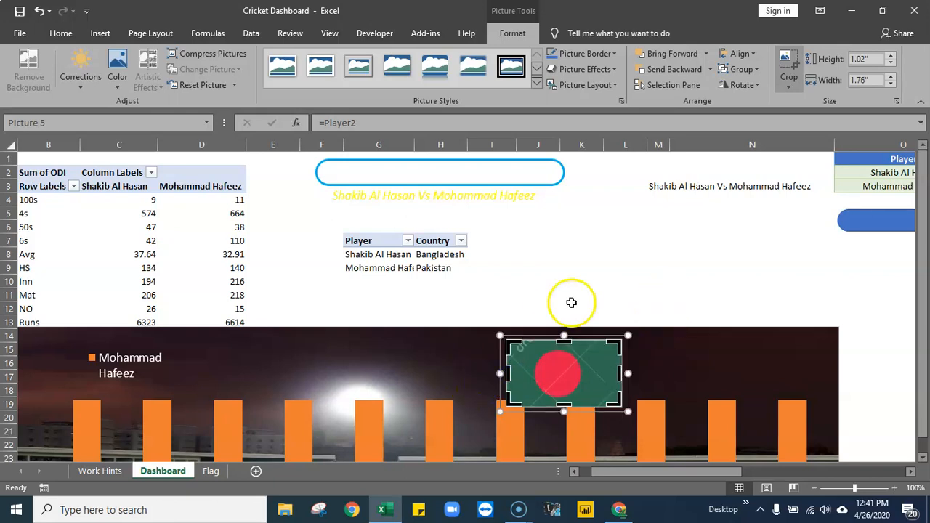
left_click(624, 269)
- Shift the cropped flag picture slightly to the right over the chart and place a copy of it just above the chart
left_click(616, 364)
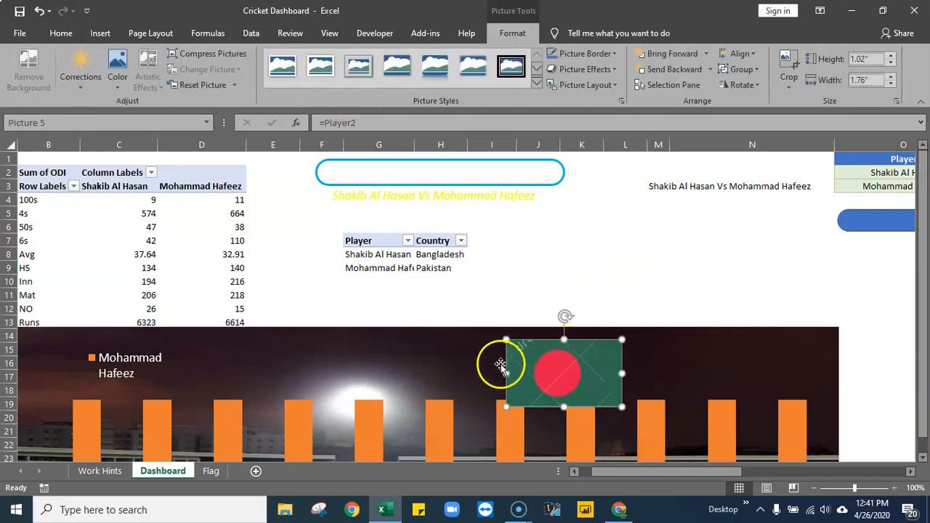
left_click_drag(565, 362, 591, 359)
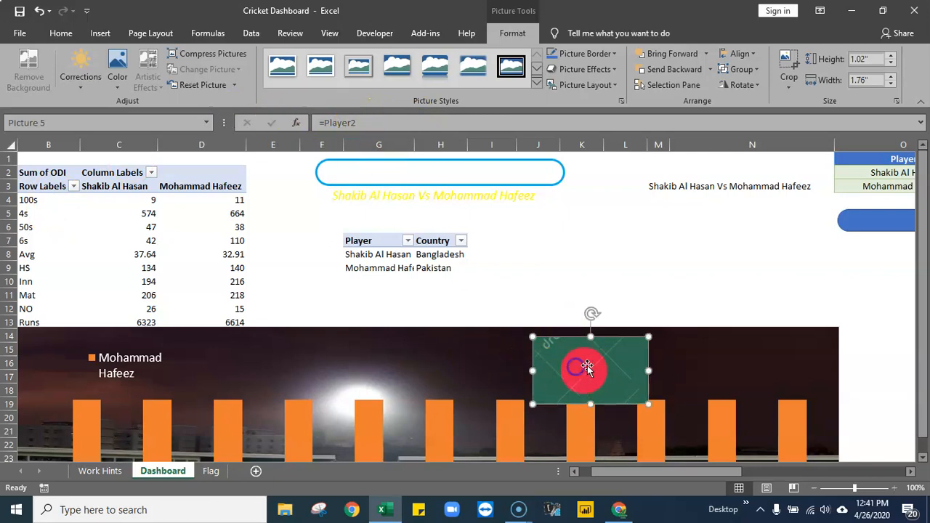
left_click_drag(573, 359, 586, 286, "ctrl")
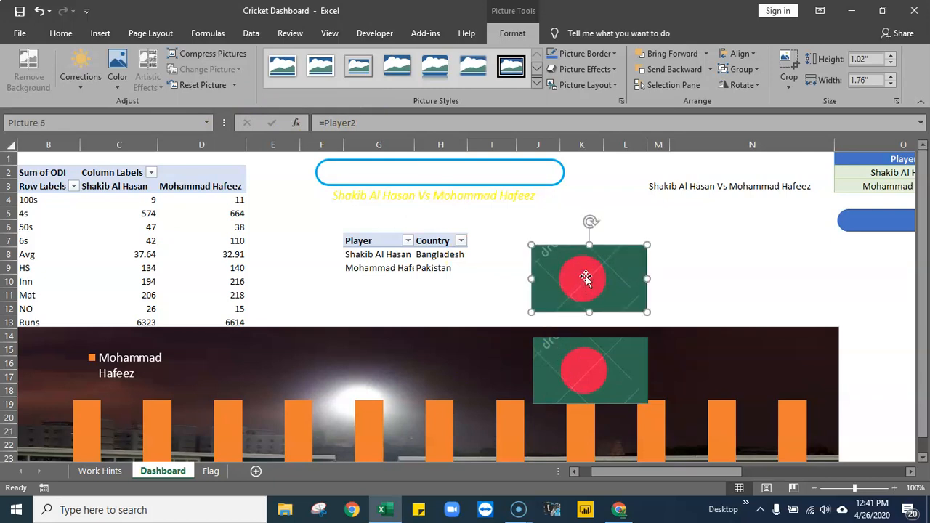
- Change the formula of the copied flag picture above the chart to =Player1
left_click(358, 122)
type("1")
key("Return")
- Edit the defined name Player1 so its MATCH lookup value is Dashboard!$H$8 instead of Flag!$M$1
left_click(615, 370)
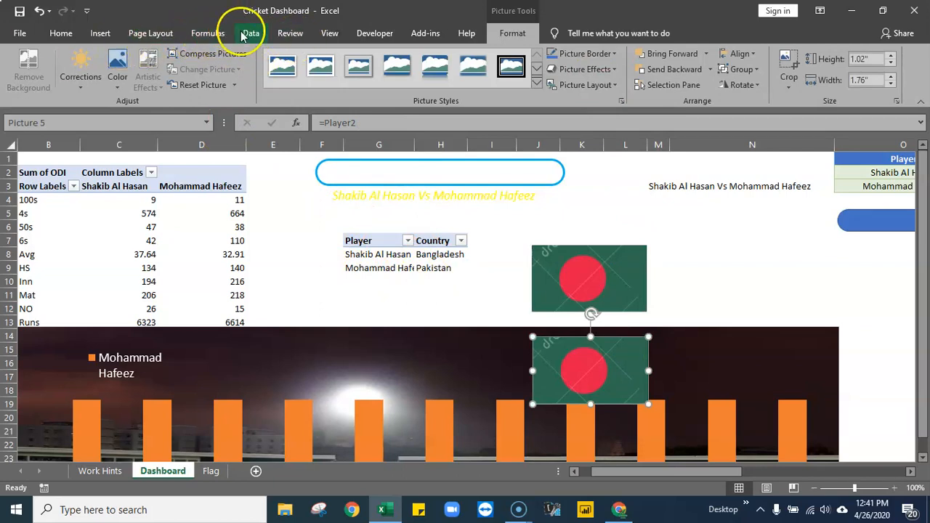
left_click(198, 34)
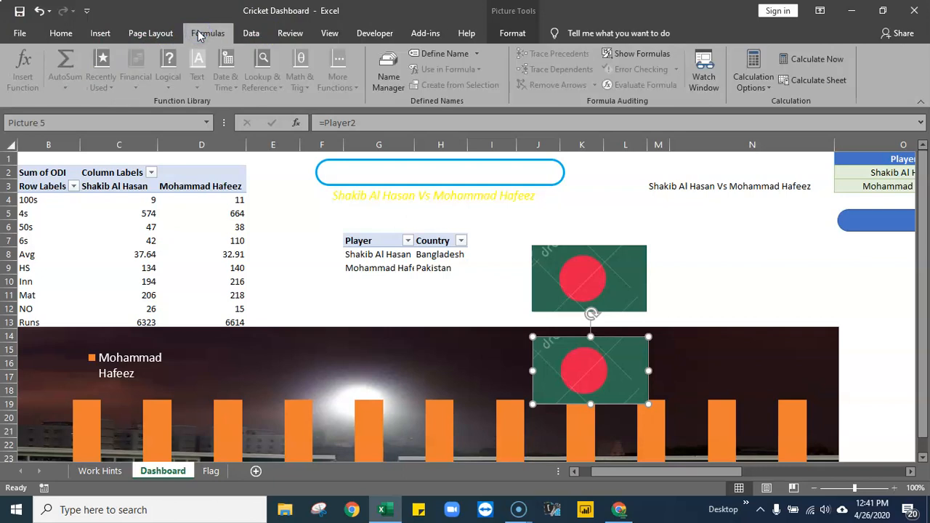
left_click(388, 72)
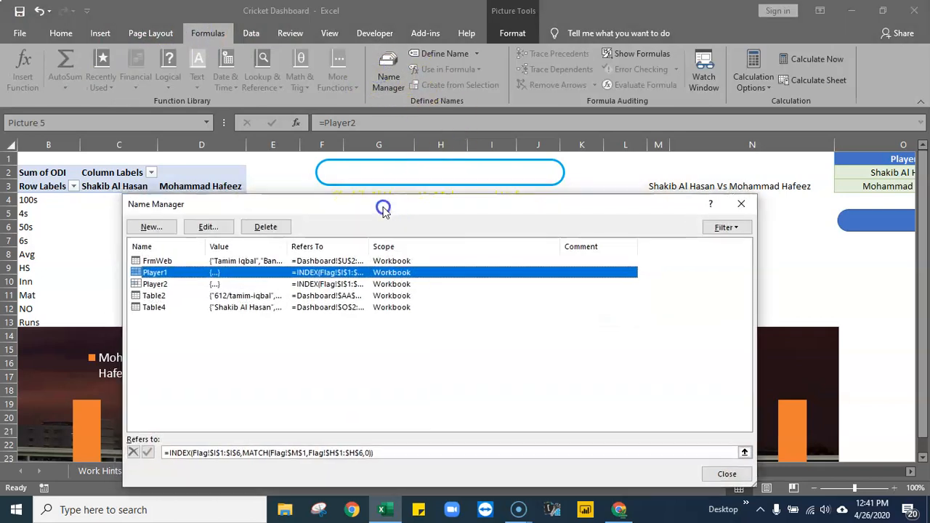
left_click_drag(383, 209, 522, 295)
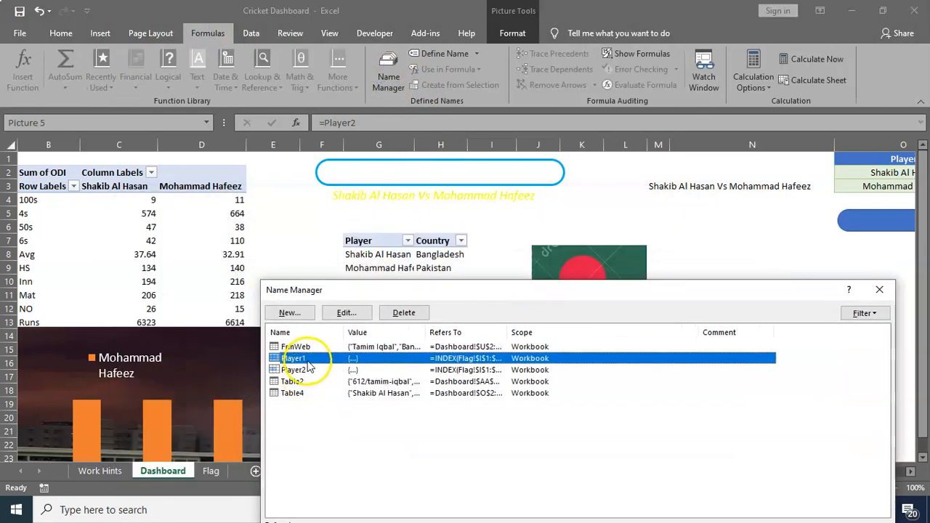
left_click(346, 312)
left_click_drag(492, 320, 654, 164)
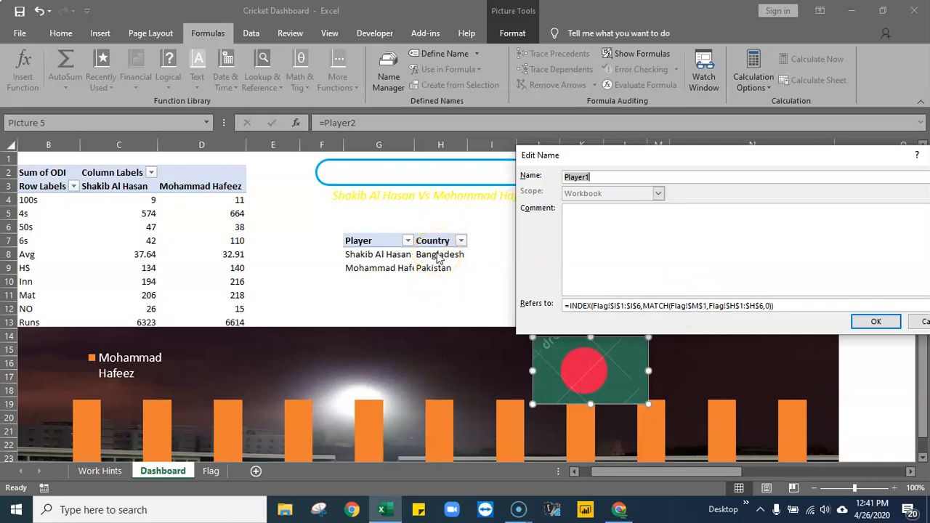
left_click(709, 305)
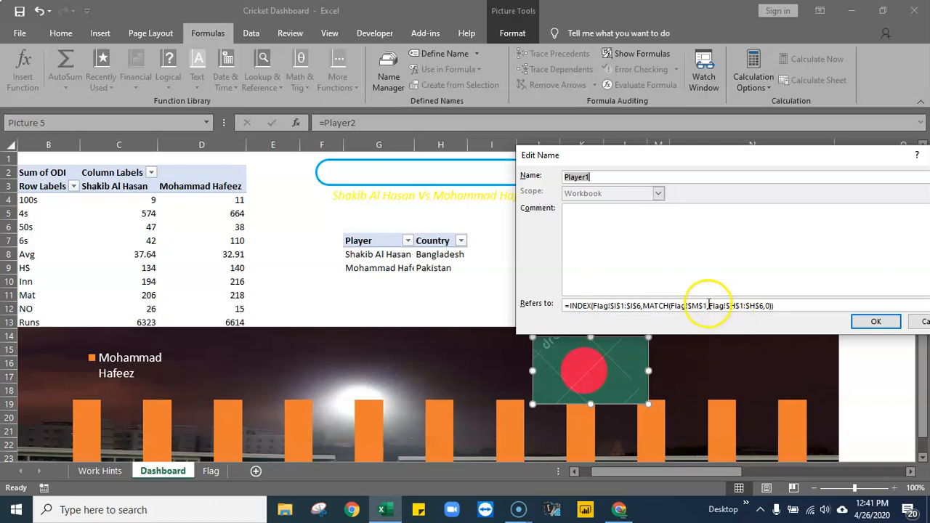
key("BackSpace")
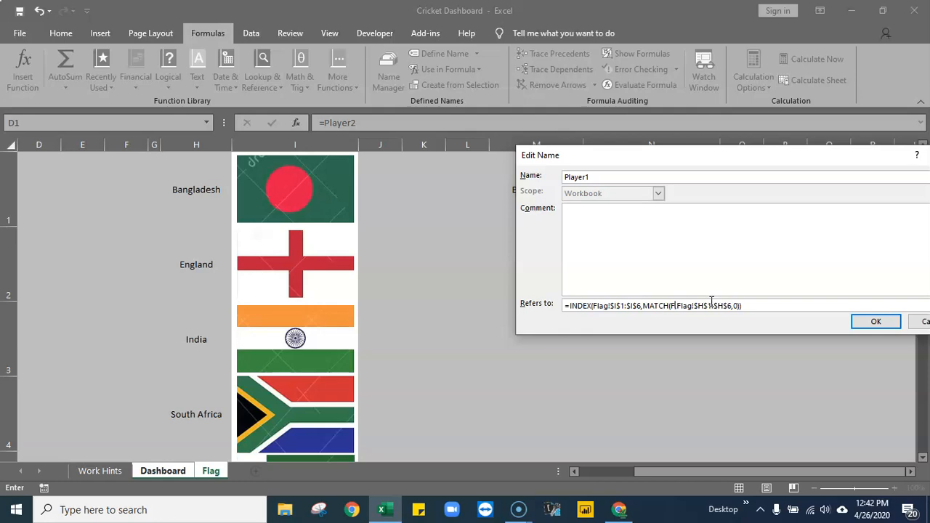
left_click(175, 471)
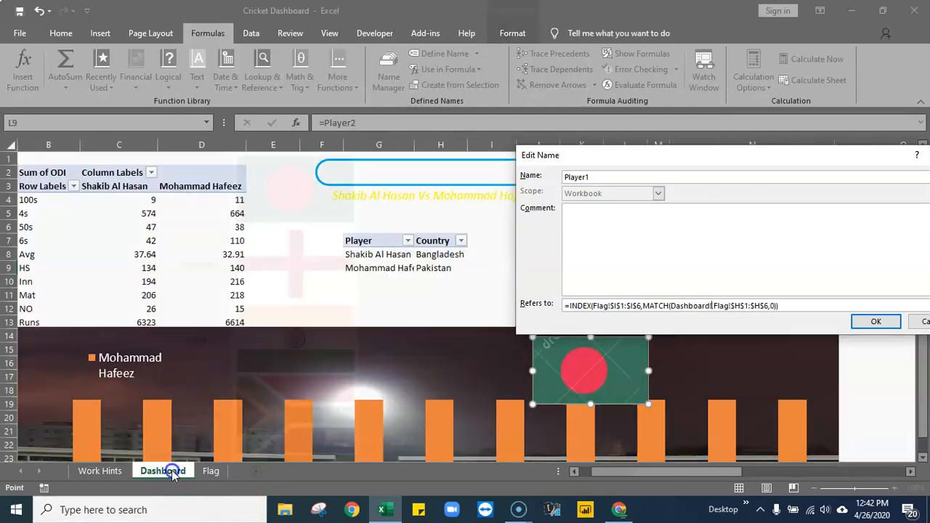
left_click(445, 254)
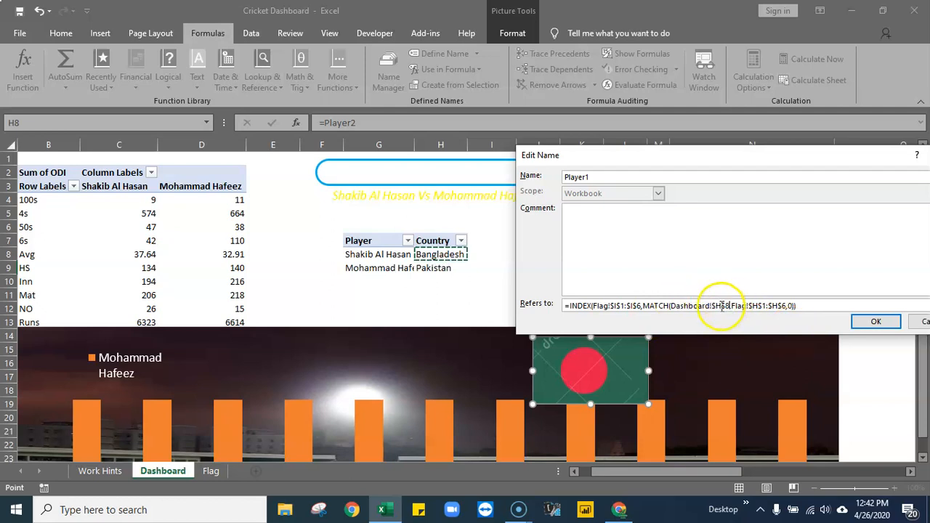
left_click(876, 322)
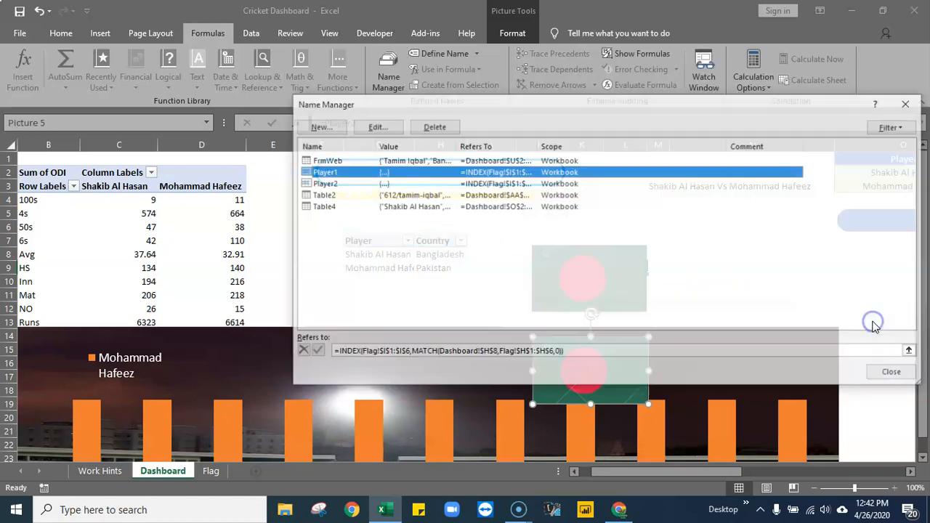
- Edit the defined name Player2 so its MATCH lookup value is Dashboard!$H$9, and check both linked flag pictures
left_click(333, 184)
left_click(377, 127)
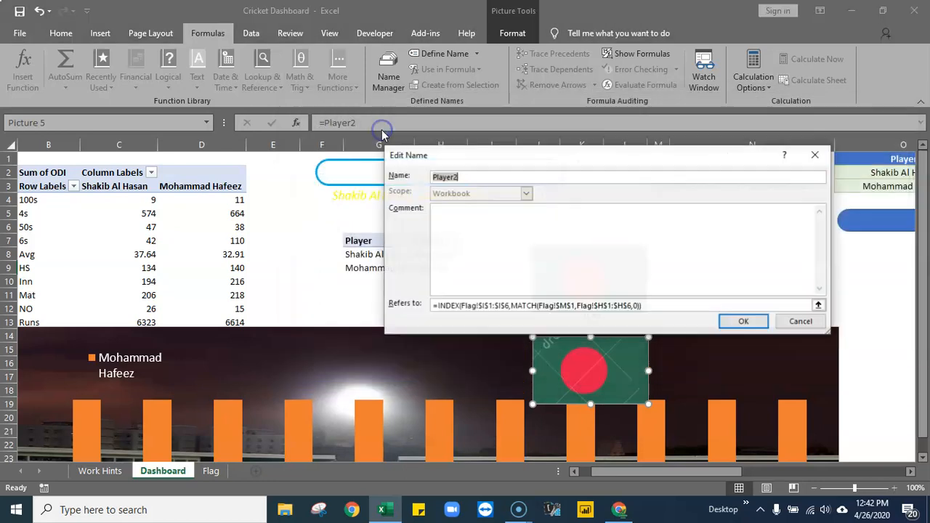
left_click_drag(592, 157, 683, 167)
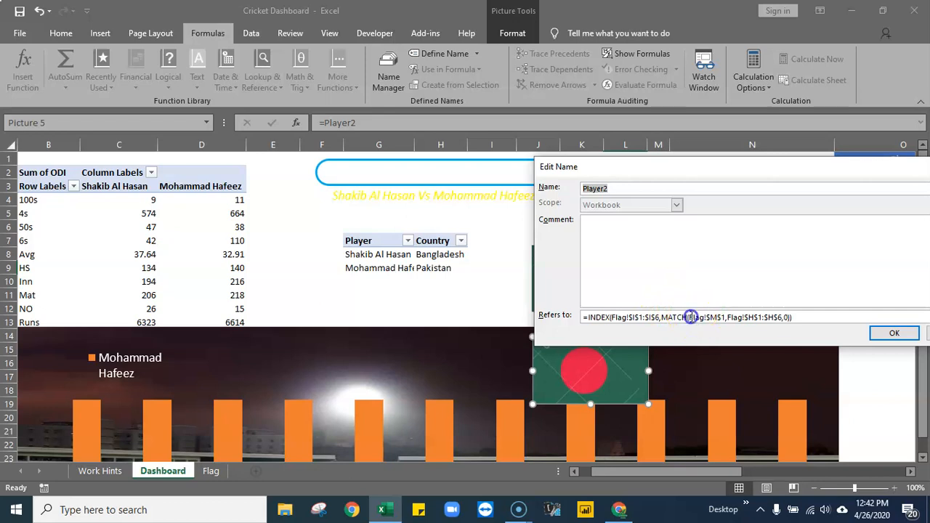
left_click(691, 317)
left_click_drag(702, 317, 727, 317)
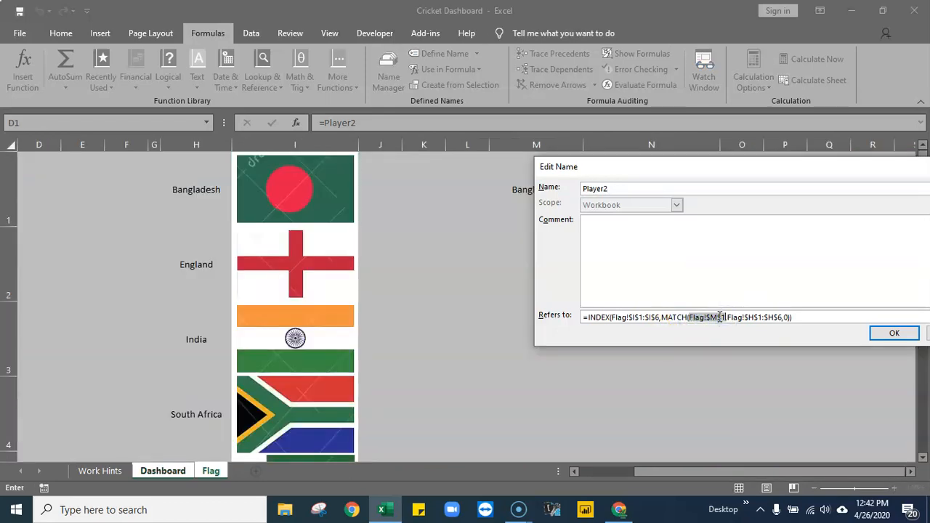
key("Delete")
left_click(166, 472)
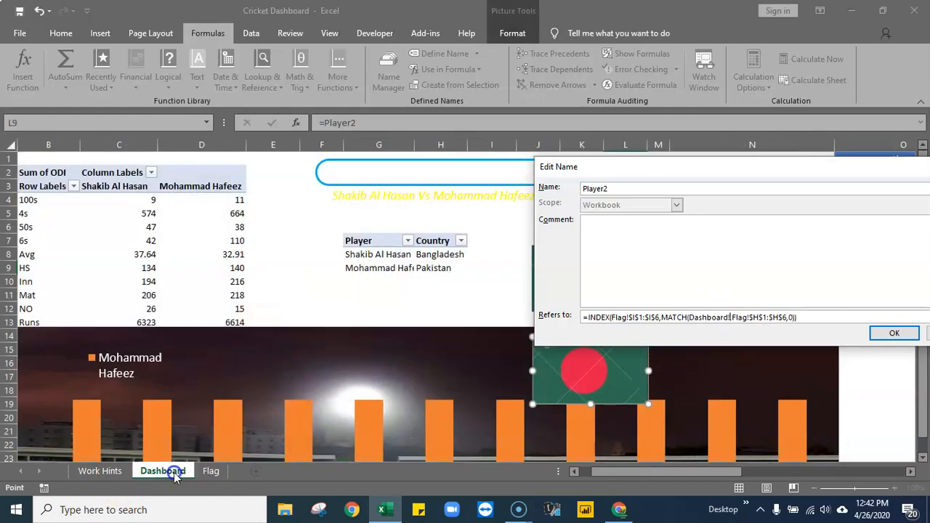
left_click(444, 269)
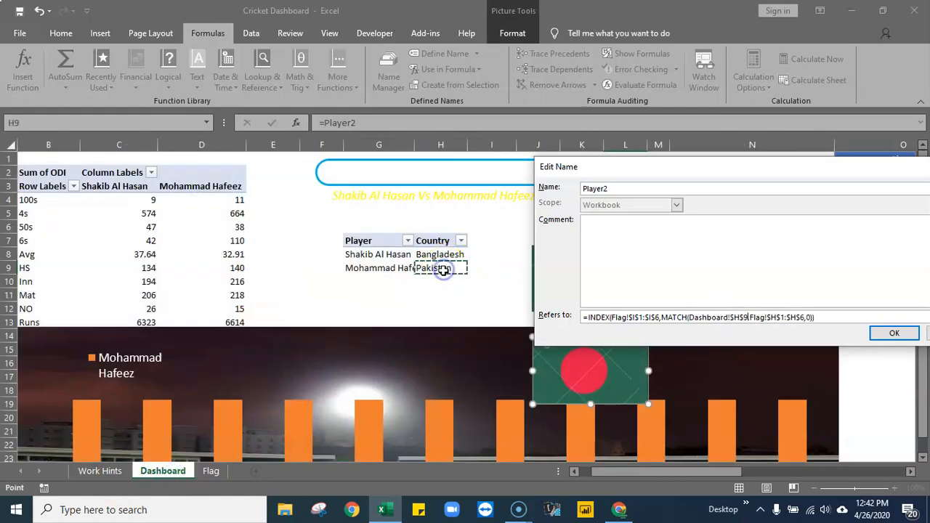
left_click(893, 333)
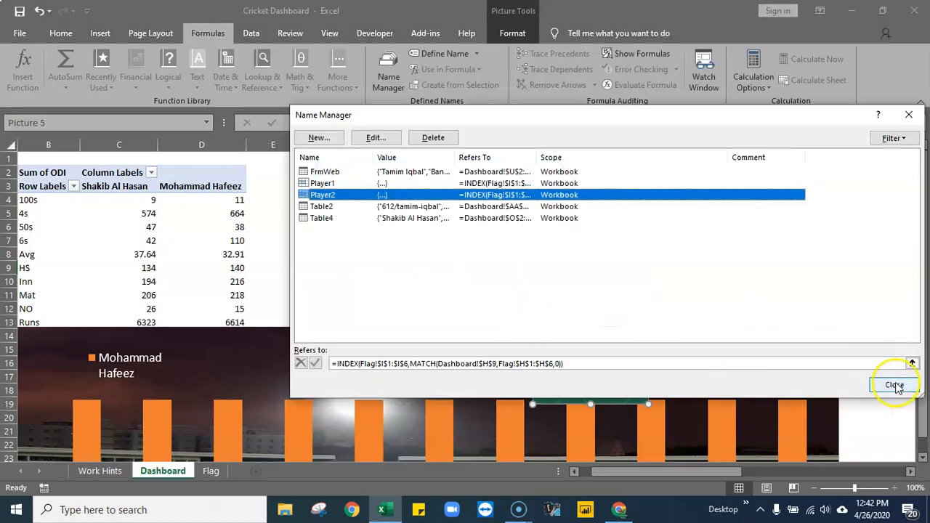
left_click(894, 386)
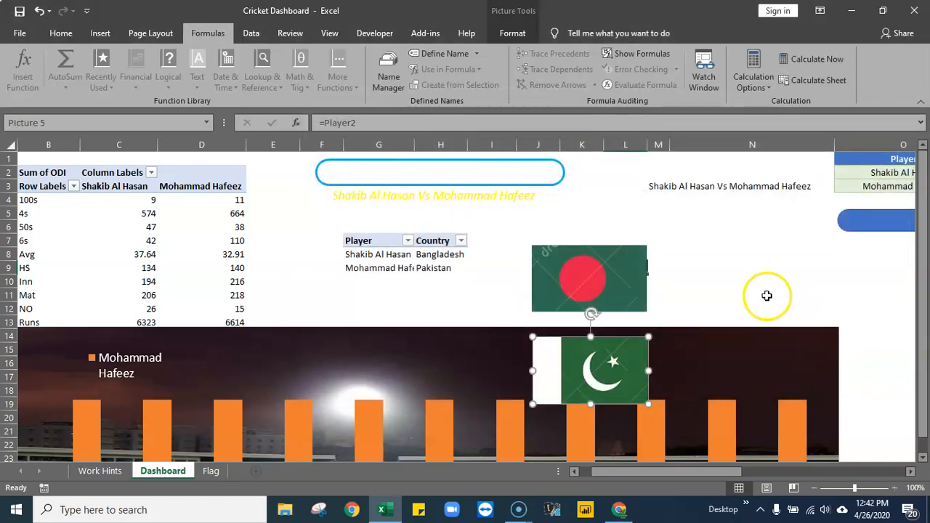
left_click(767, 295)
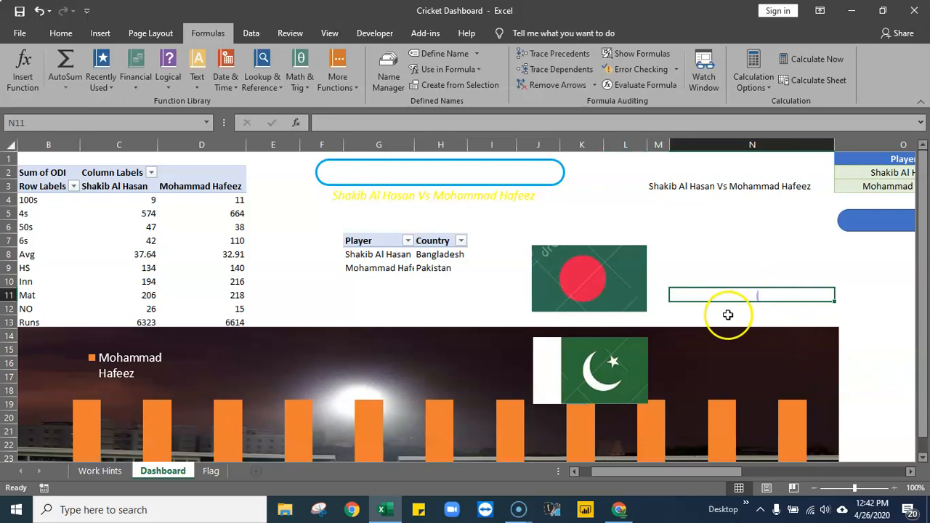
left_click(606, 273)
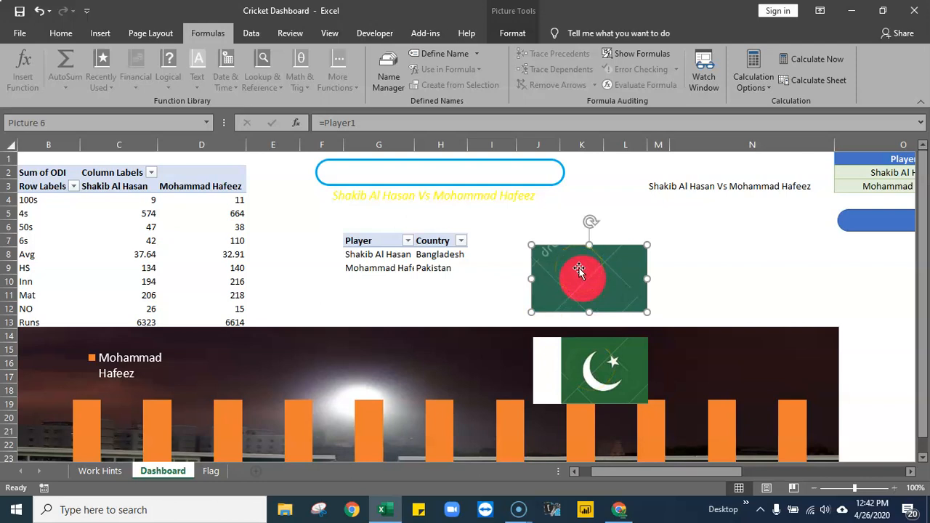
- Move the Bangladesh flag picture onto the chart beside the Pakistan flag and reduce its height to 0.8"
left_click(604, 368)
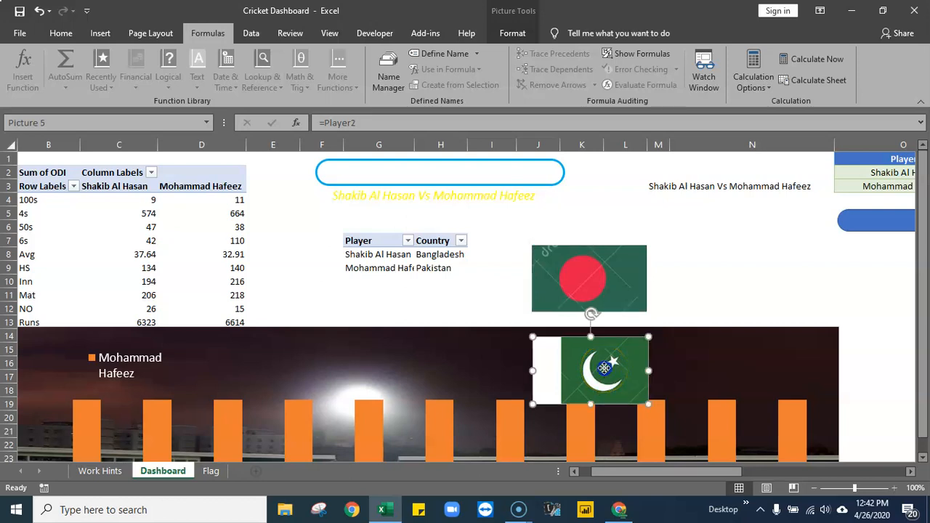
left_click_drag(593, 262, 475, 354)
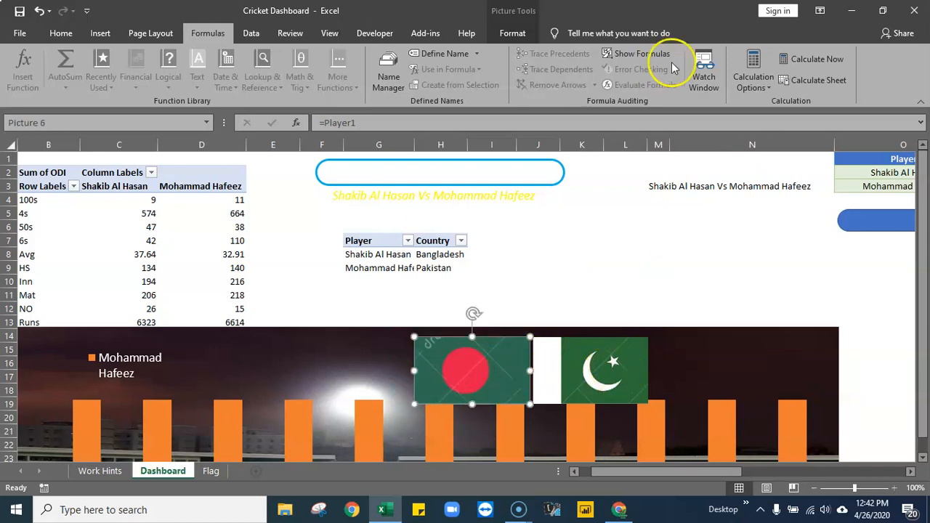
left_click(517, 33)
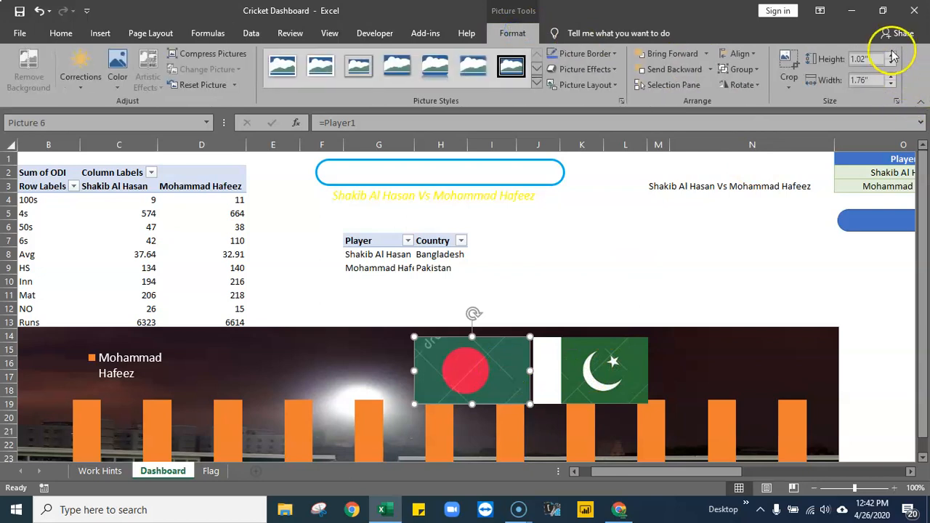
left_click(890, 64)
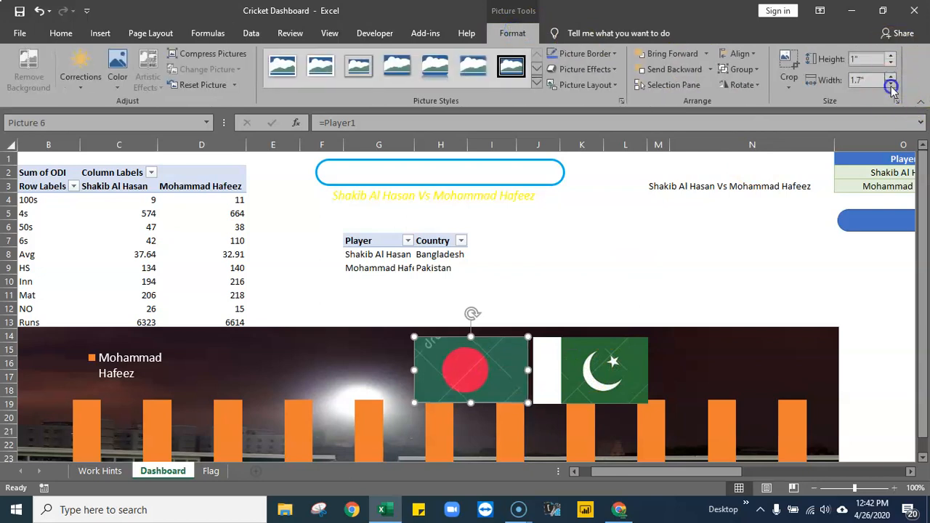
left_click(891, 84)
left_click(890, 63)
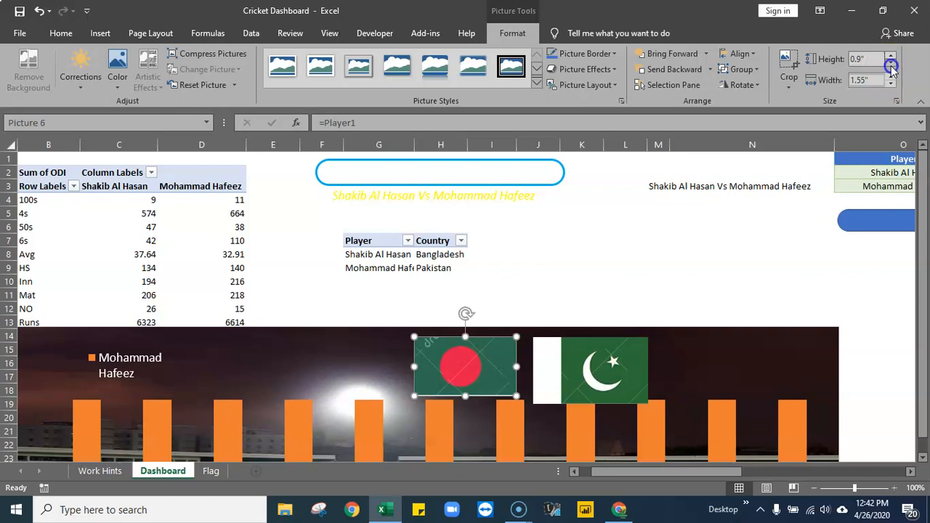
left_click(891, 64)
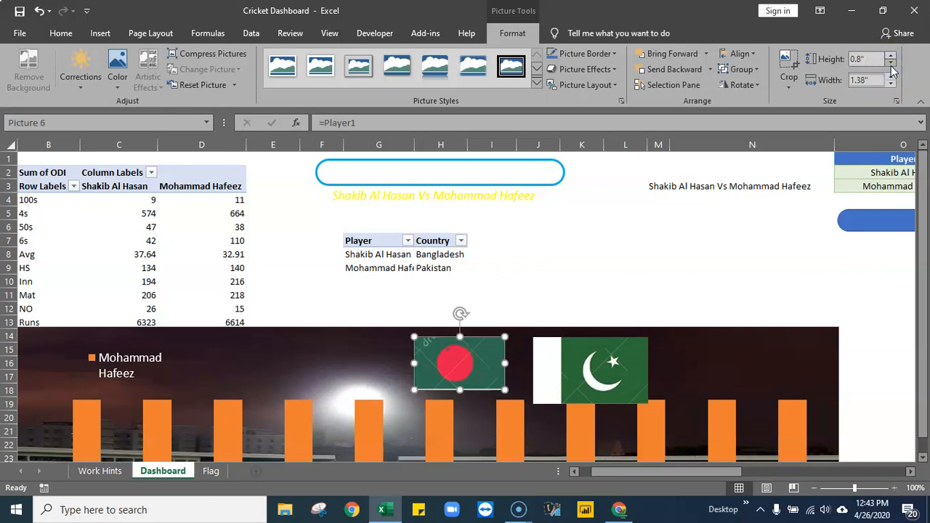
left_click(593, 281)
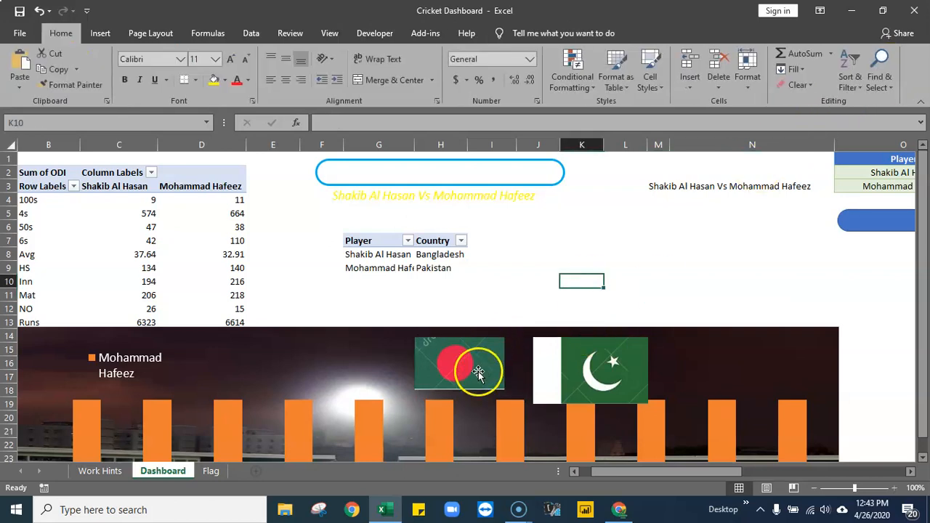
left_click(478, 371)
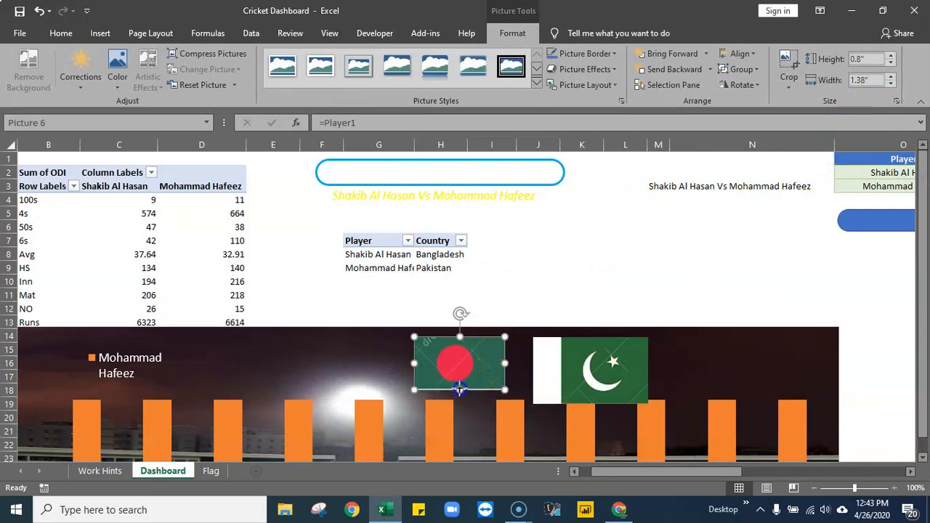
left_click_drag(460, 389, 461, 386)
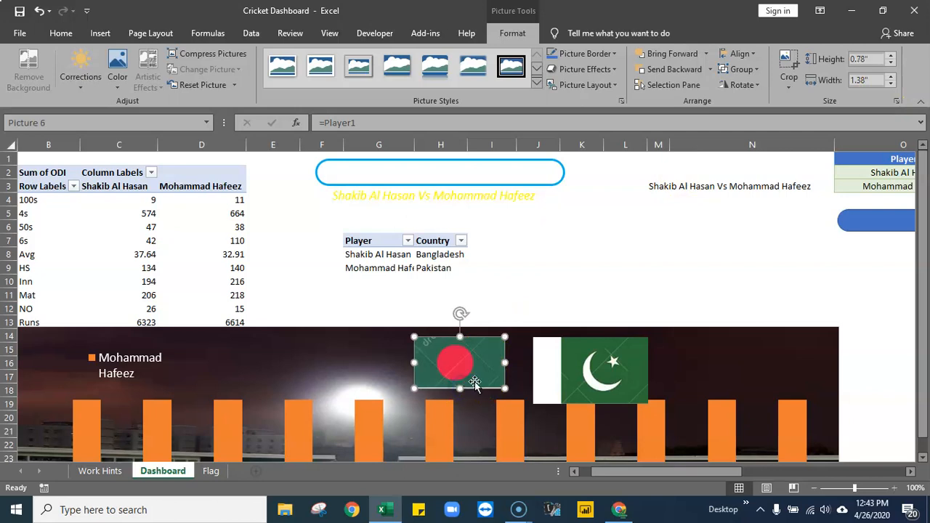
left_click(42, 11)
left_click(538, 253)
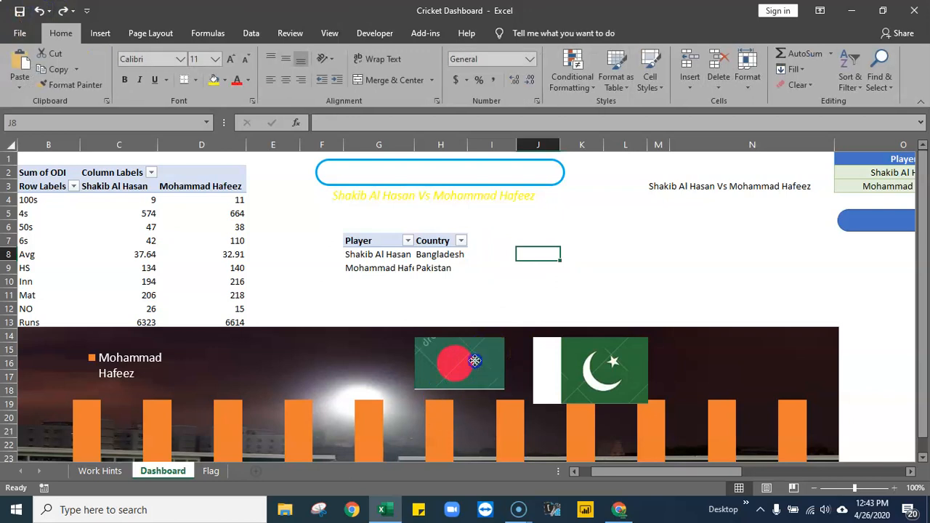
- Crop a thin strip off the bottom edge of the Bangladesh flag picture, leaving it about 0.79" high
left_click(474, 361)
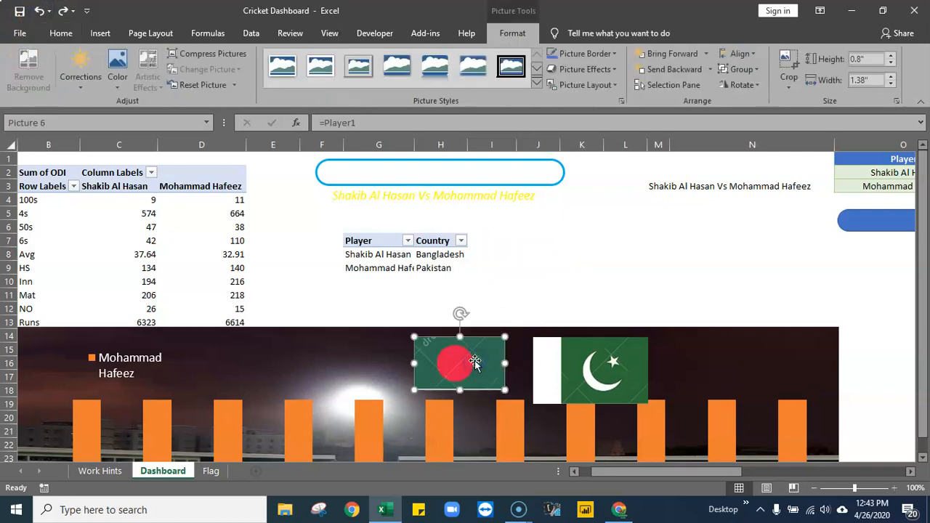
left_click(791, 64)
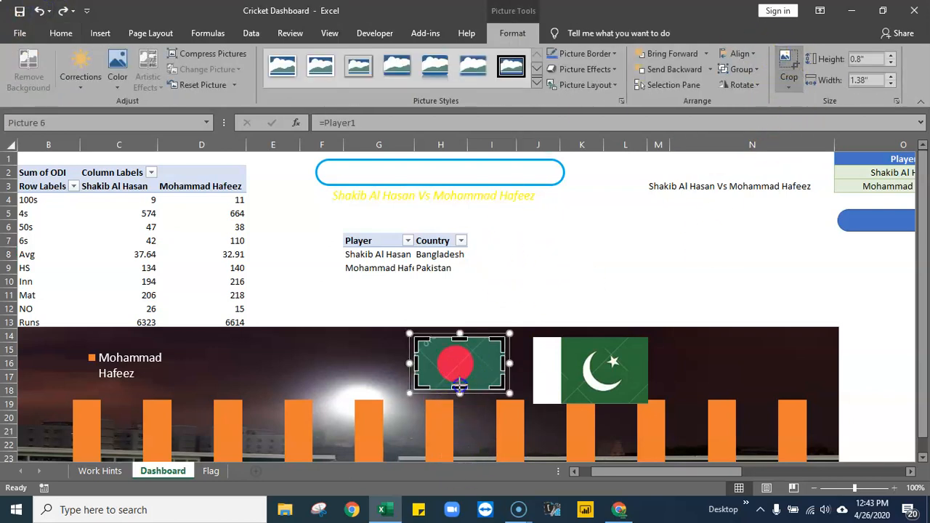
left_click_drag(459, 385, 459, 383)
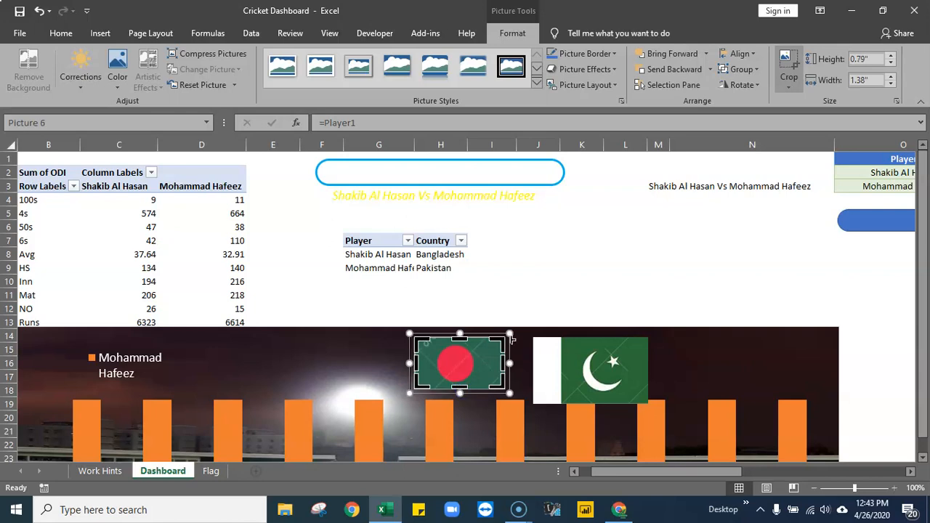
left_click(570, 281)
- Delete the larger Pakistan flag picture linked to Player2 from the chart
left_click(607, 372)
double_click(607, 372)
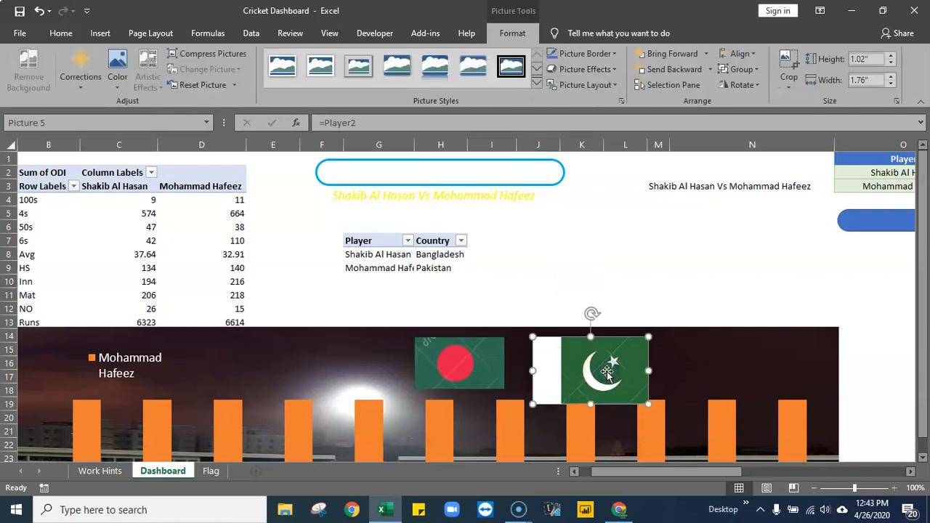
key("Delete")
- Crop the right edge of the remaining Bangladesh flag picture so it is about 1.28" wide
left_click(460, 364)
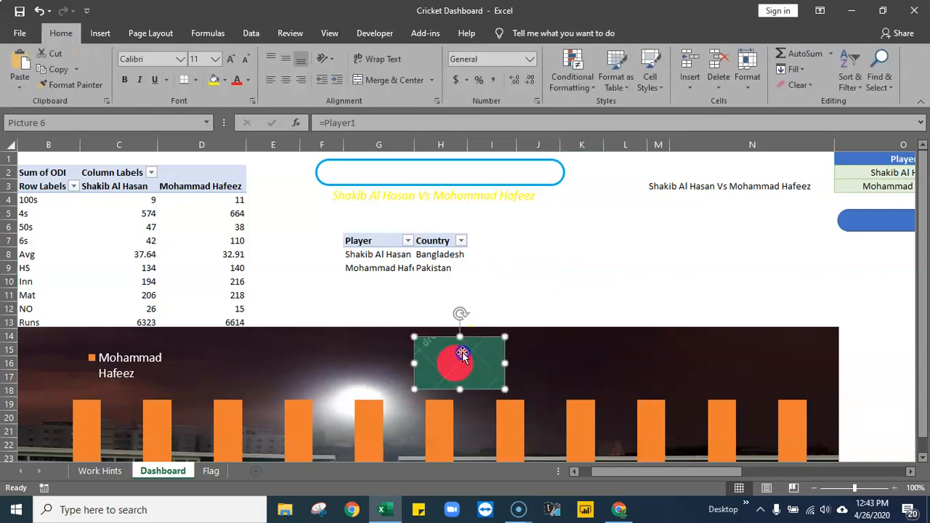
double_click(460, 363)
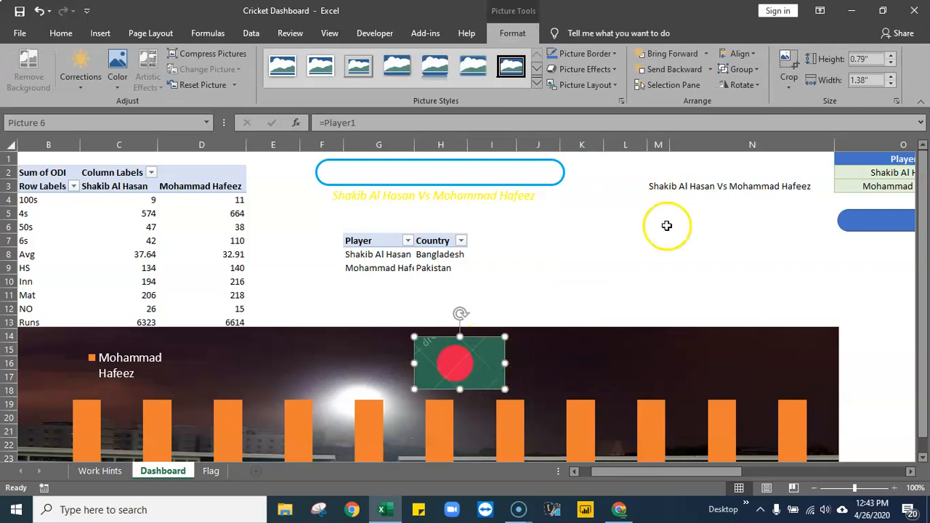
left_click(791, 62)
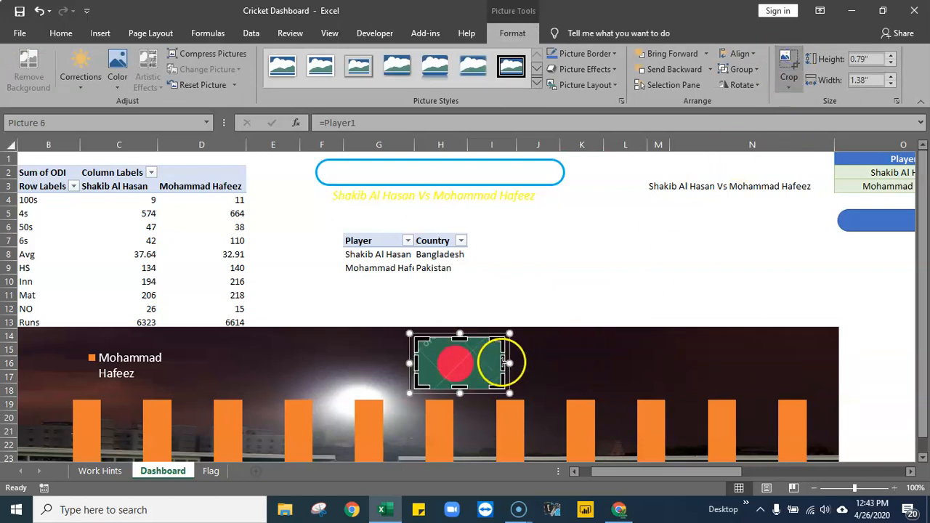
left_click_drag(501, 363, 498, 361)
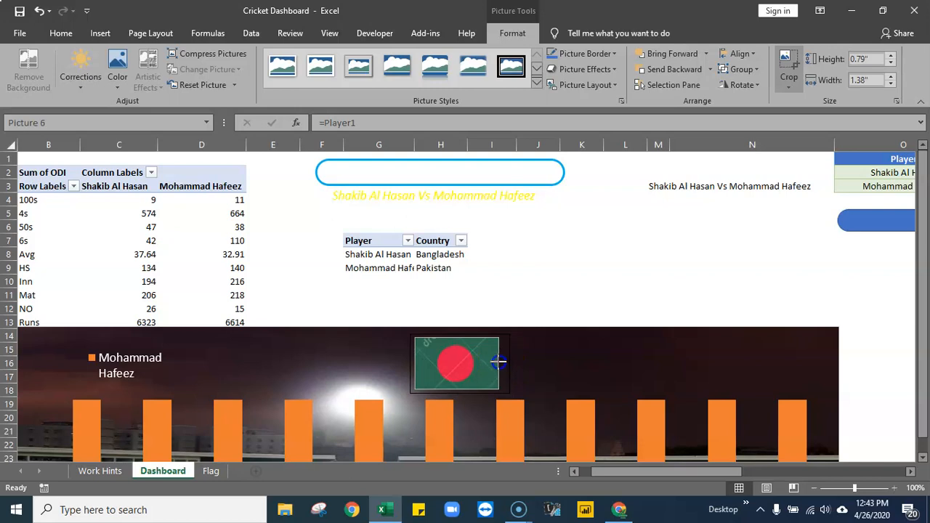
left_click(551, 254)
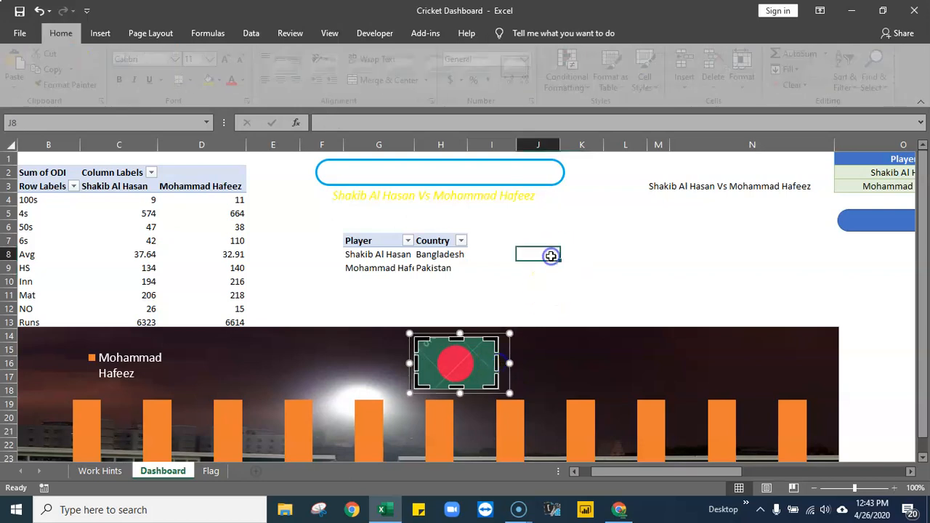
- Duplicate the cropped Bangladesh flag picture just to its right and change the copy's formula to =Player2
left_click(456, 363)
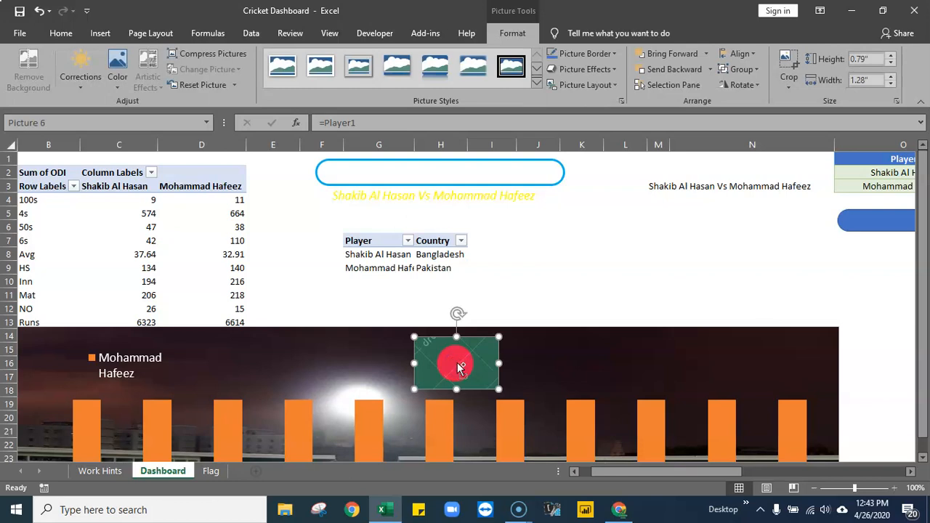
left_click_drag(458, 367, 554, 370)
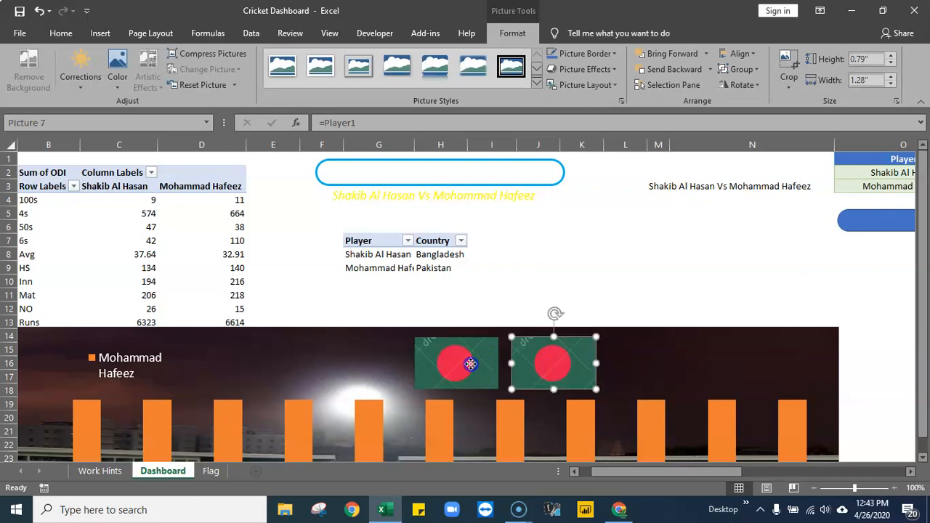
left_click(469, 365)
left_click(540, 350)
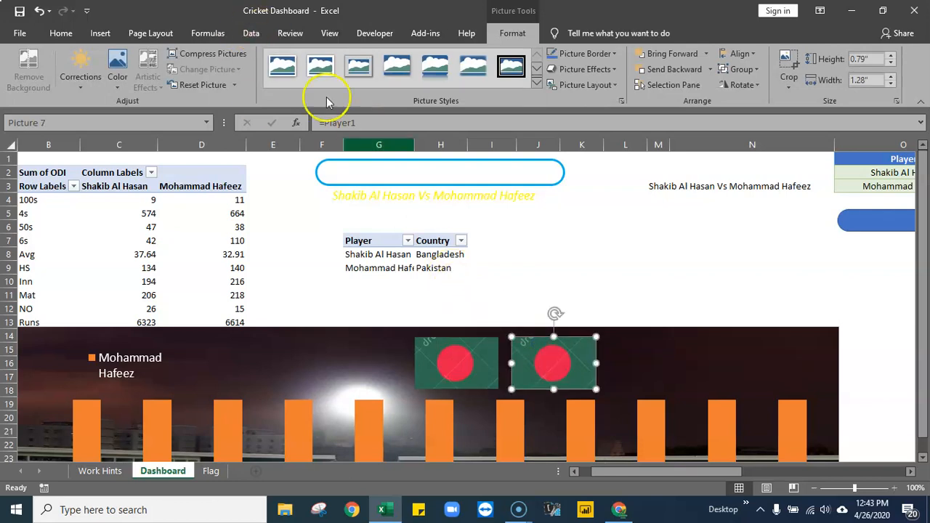
left_click(361, 126)
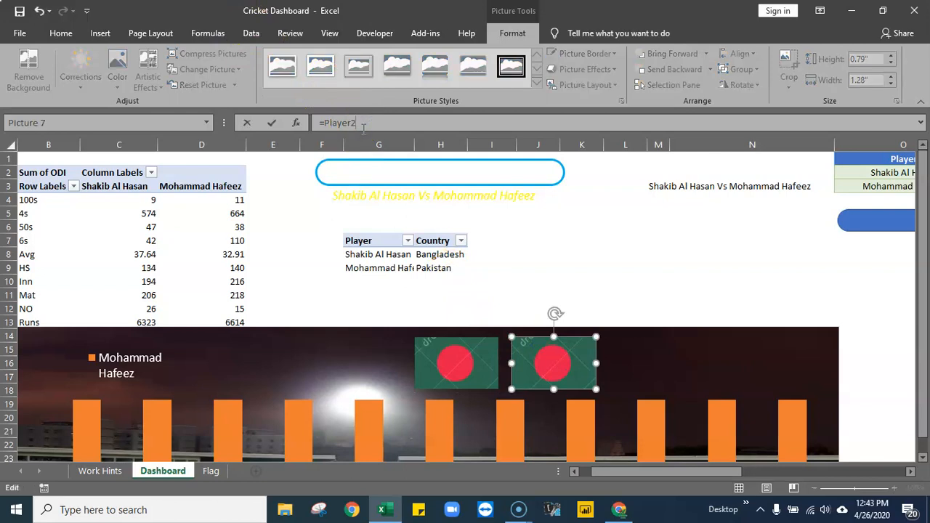
key("Return")
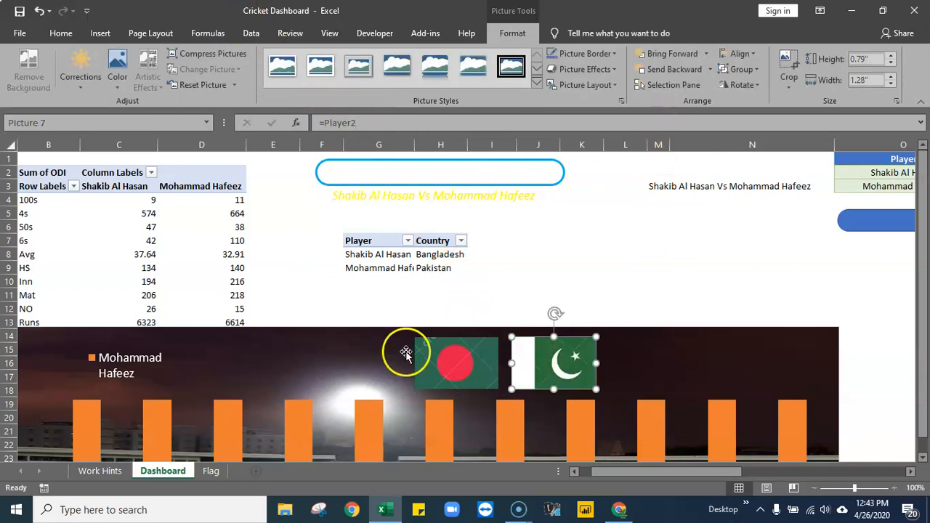
- Spread the two flag pictures apart and move the chart up over the pivot table to sit behind the dashboard title
left_click_drag(464, 361, 288, 361)
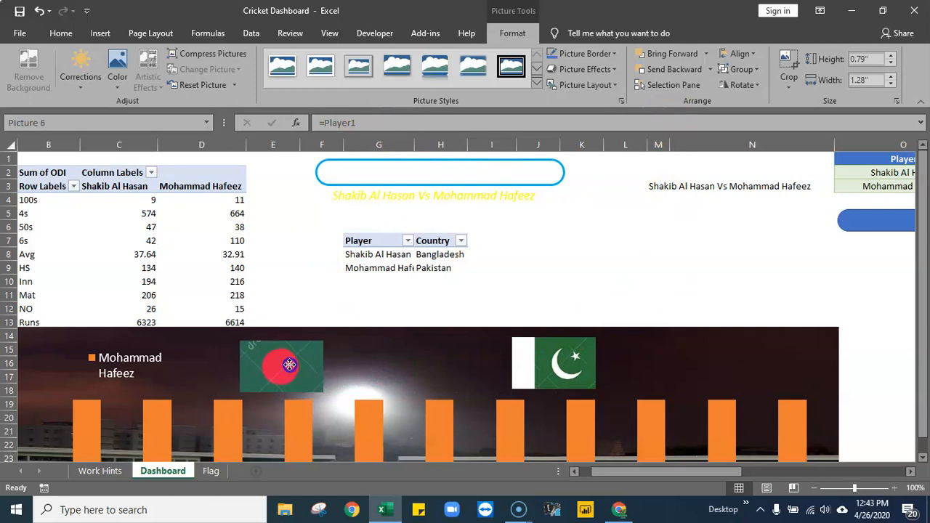
left_click(534, 364)
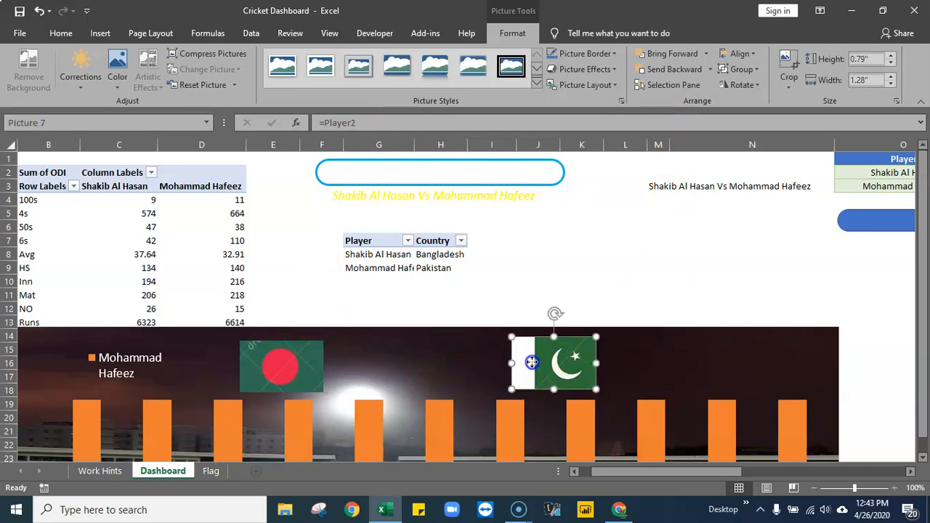
left_click_drag(565, 364, 582, 363)
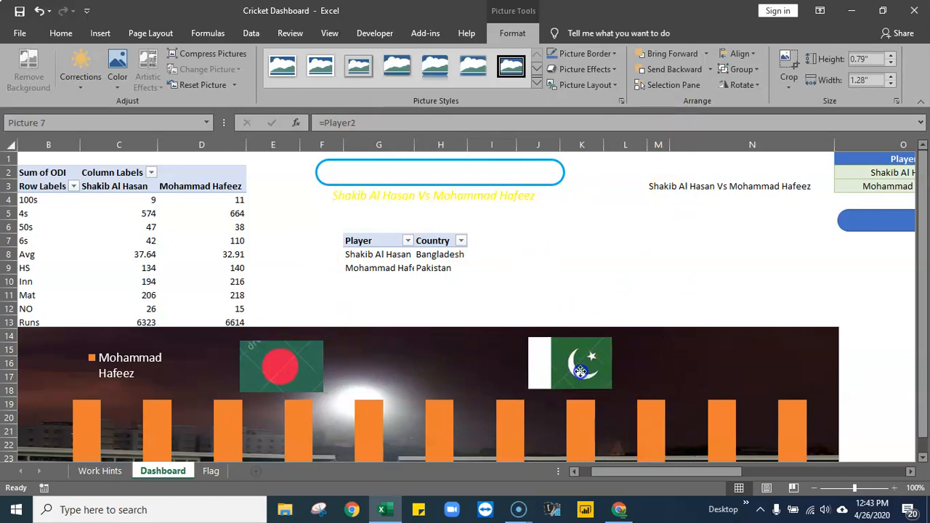
left_click(704, 358)
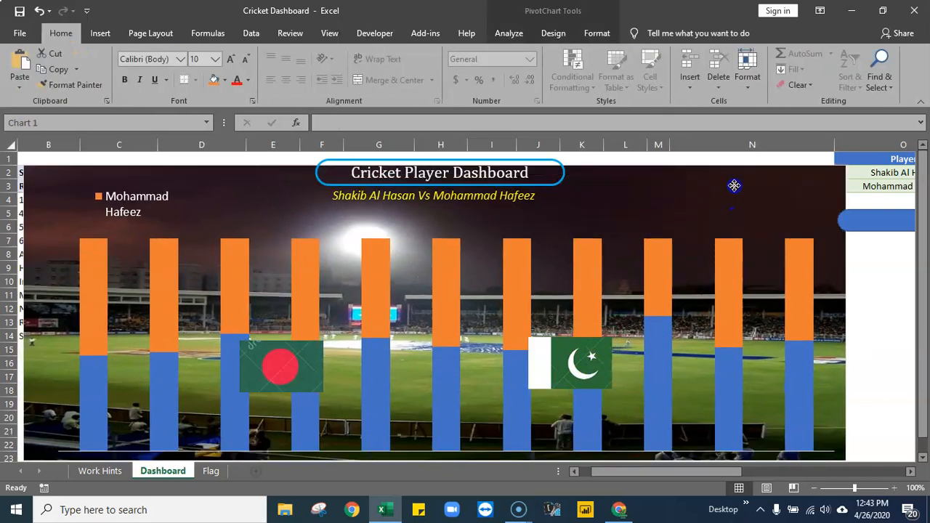
- Place the Bangladesh flag to the left of the Cricket Player Dashboard title and the Pakistan flag to its right
left_click_drag(277, 374, 266, 196)
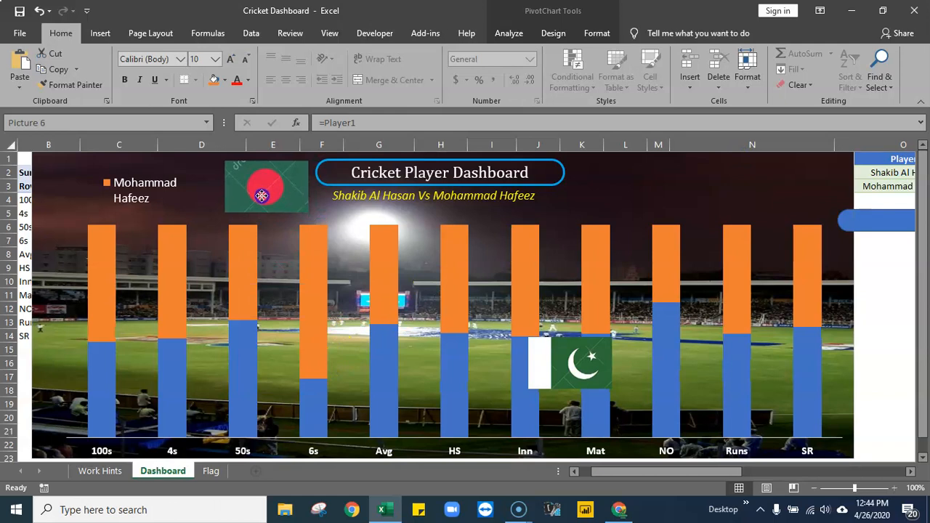
left_click_drag(572, 375, 616, 196)
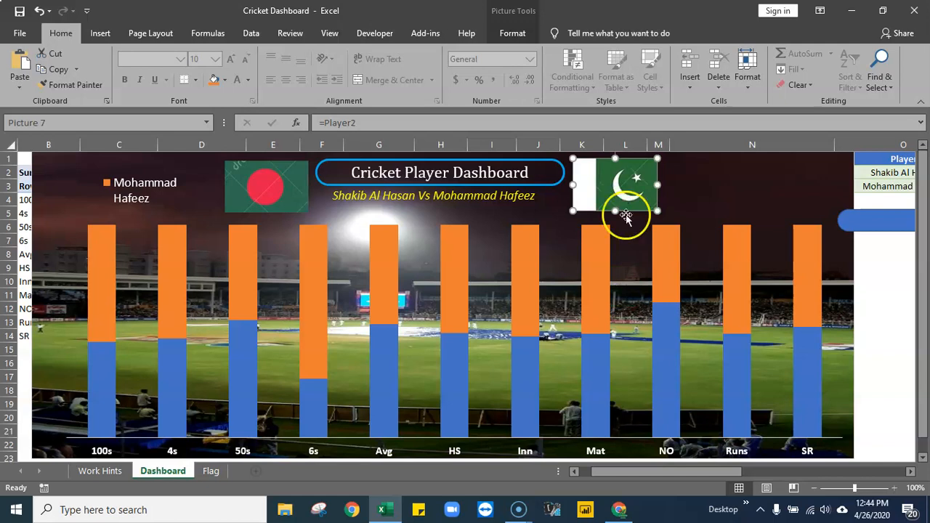
left_click(883, 283)
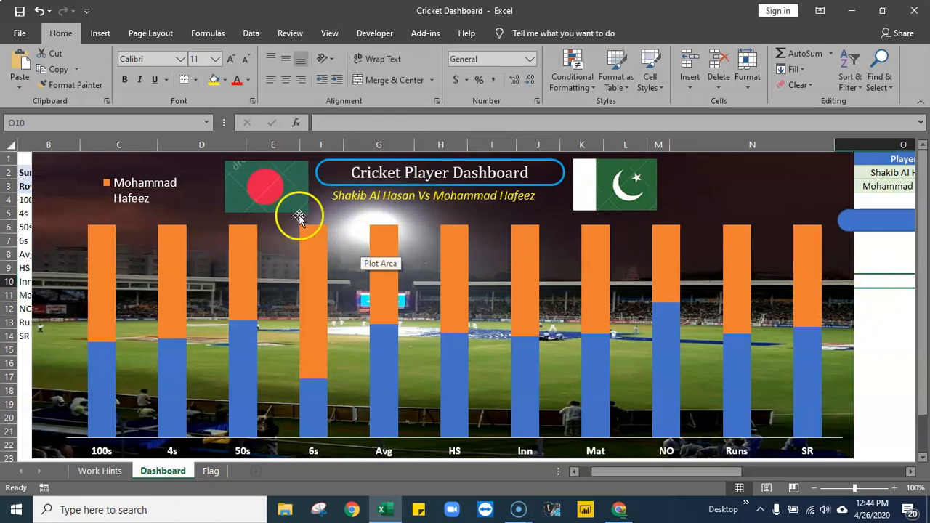
- Lower the top edge of the chart's plot area slightly and nudge the Bangladesh flag a little up and left
left_click(258, 196)
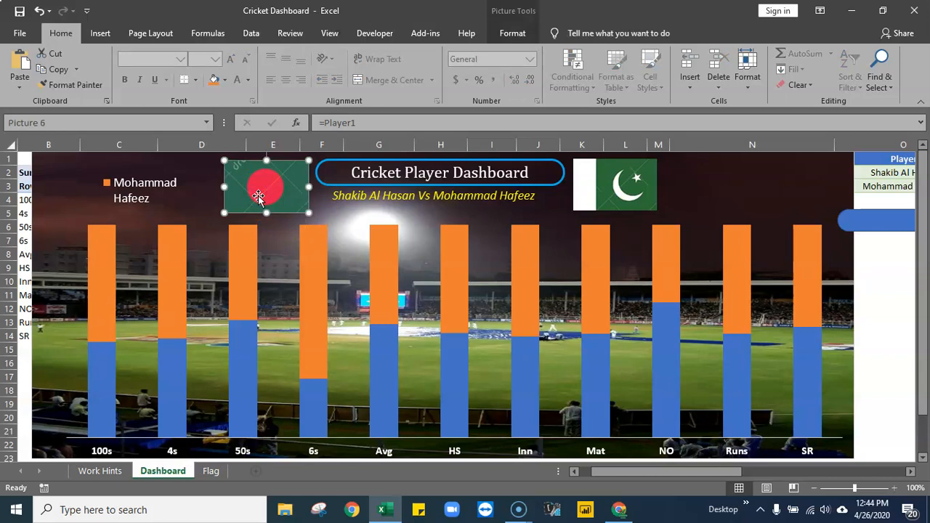
left_click(490, 227)
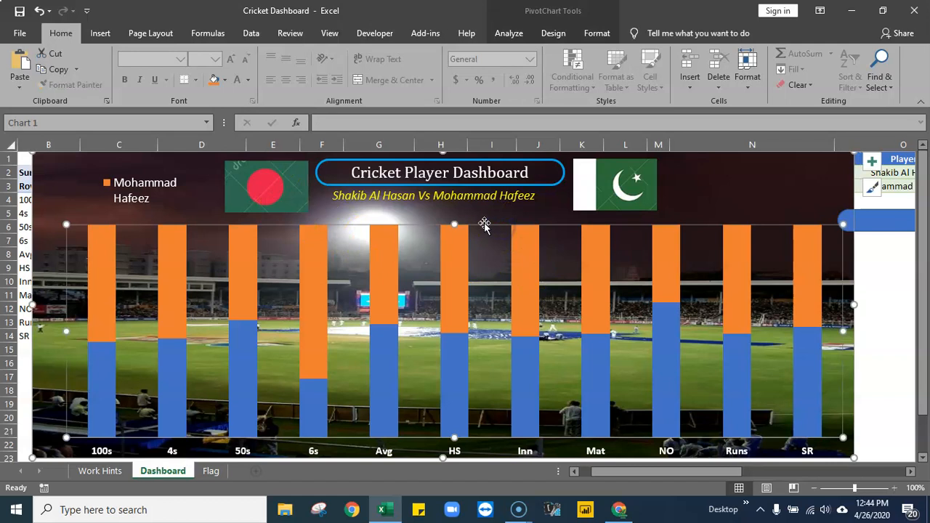
left_click_drag(455, 226, 455, 239)
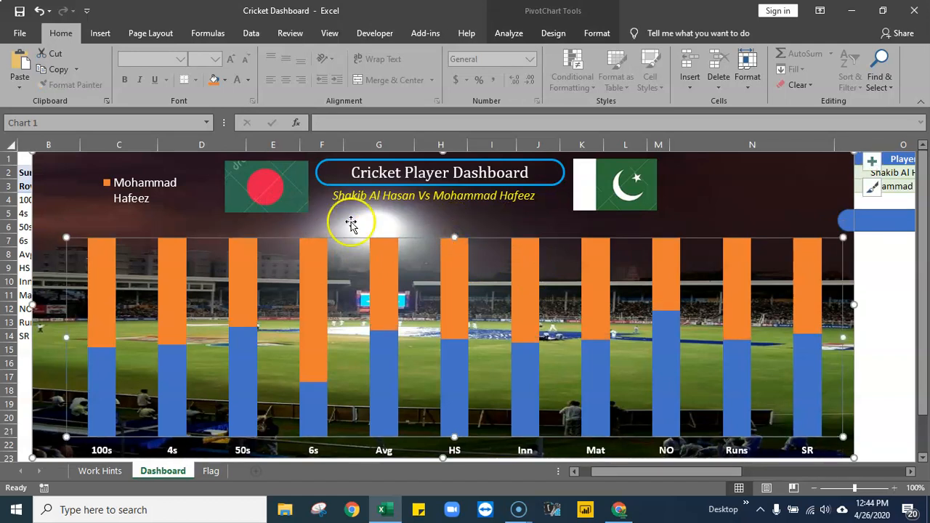
left_click(283, 191)
left_click_drag(278, 190, 277, 188)
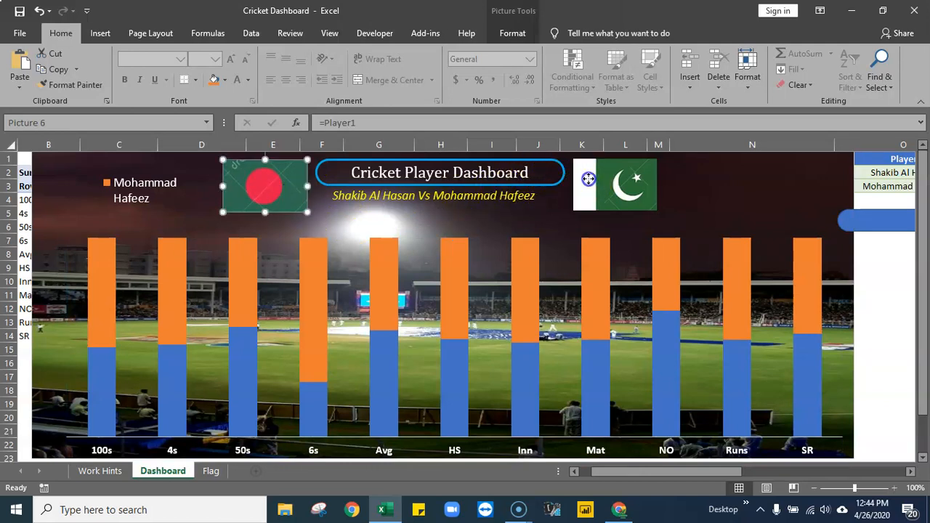
- Nudge the Pakistan flag slightly left and down so it lines up with the Bangladesh flag
left_click(589, 179)
left_click_drag(589, 180, 586, 180)
left_click(878, 280)
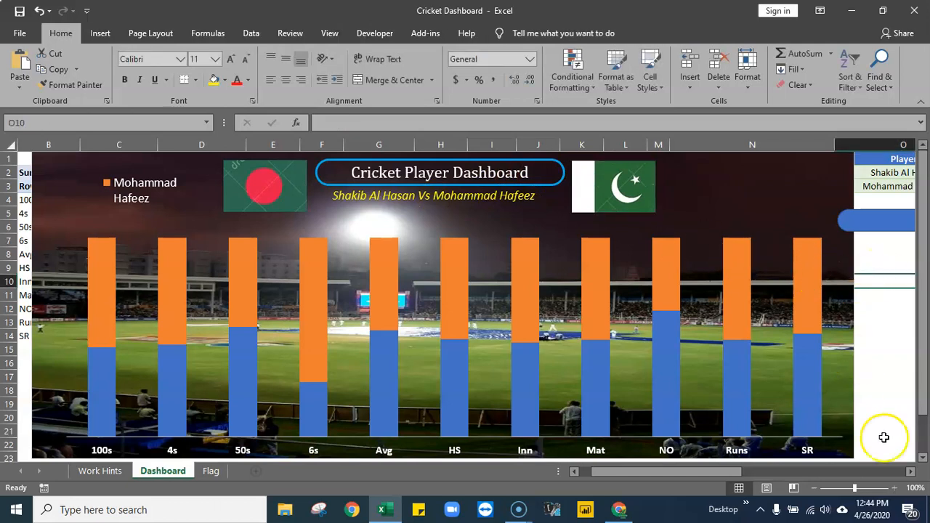
- Narrow the blue rounded rectangle and centre it just below the Player cells in column O
left_click(911, 471)
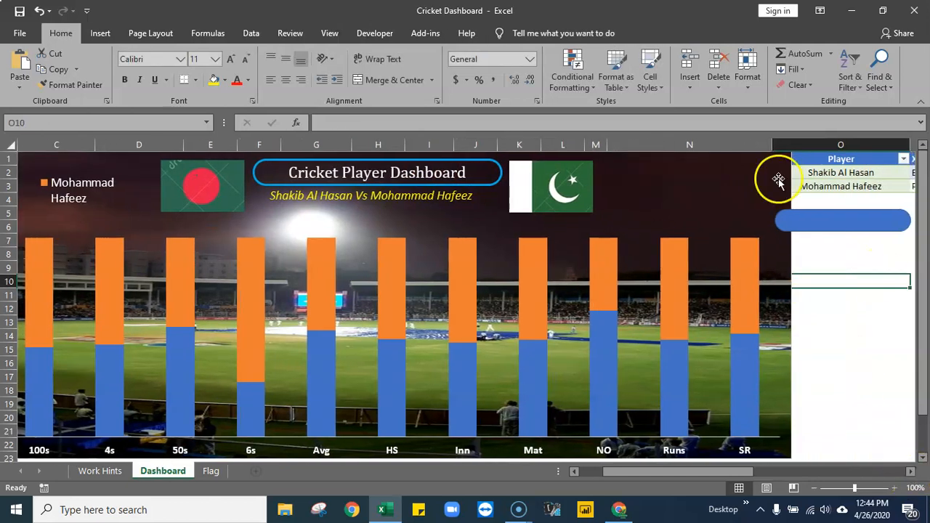
left_click(795, 218)
left_click_drag(776, 221, 845, 219)
mouse_move(543, 246)
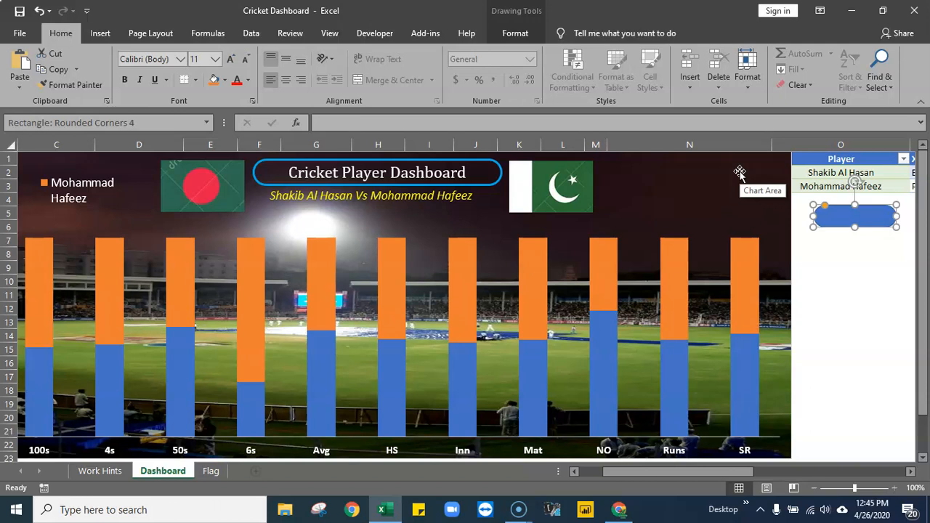
left_click(668, 182)
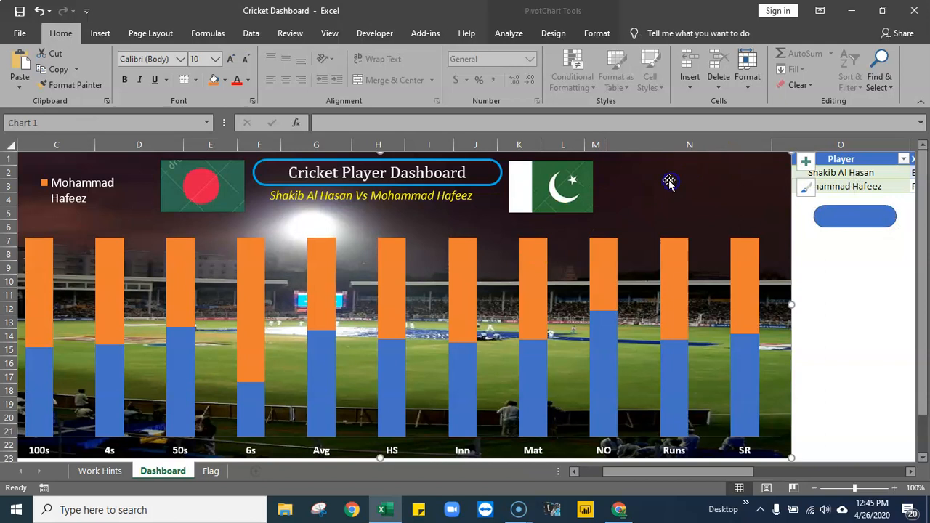
left_click(859, 175)
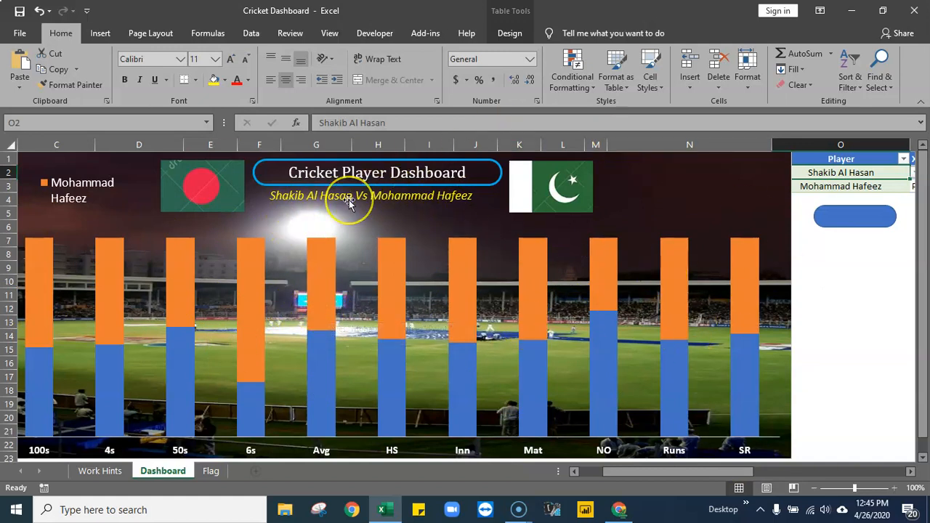
- Add data labels to both the blue and the orange series of the chart
right_click(177, 370)
left_click(274, 328)
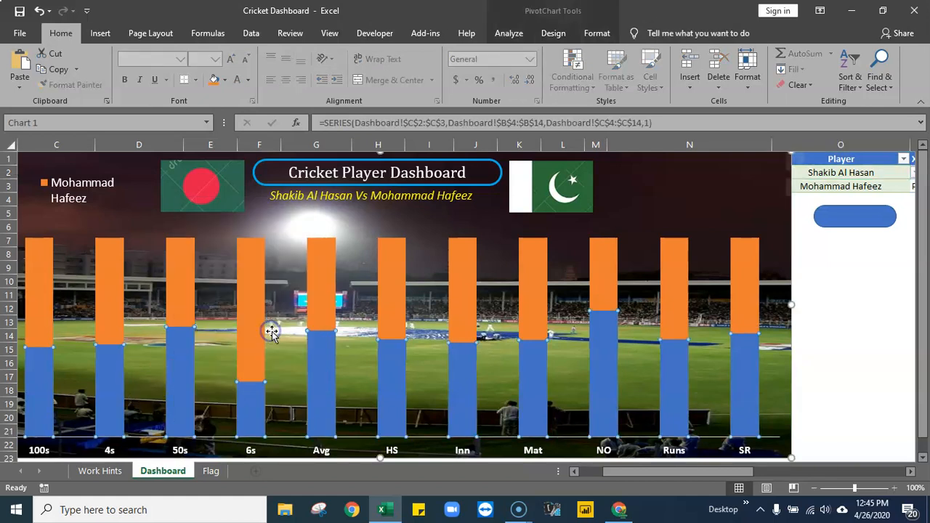
right_click(103, 294)
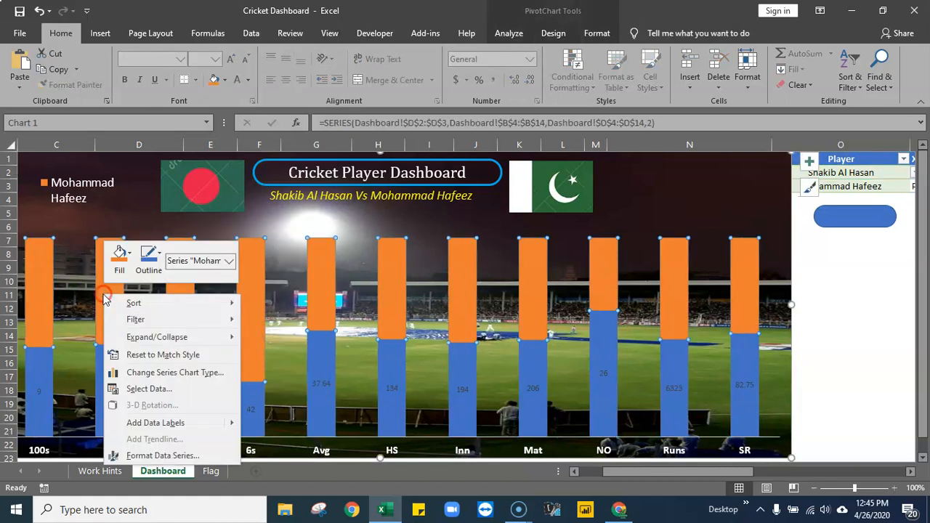
left_click(174, 424)
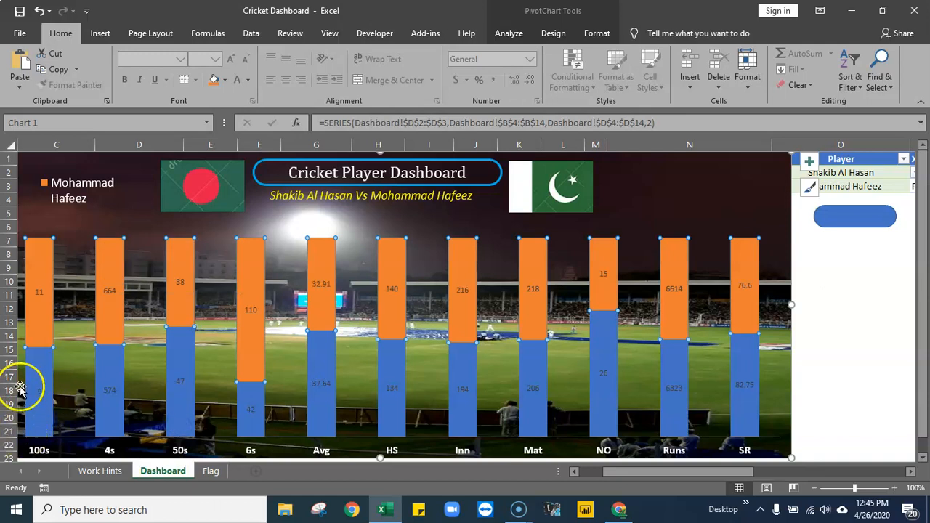
- Reduce the chart legend's font size by one step
left_click(64, 198)
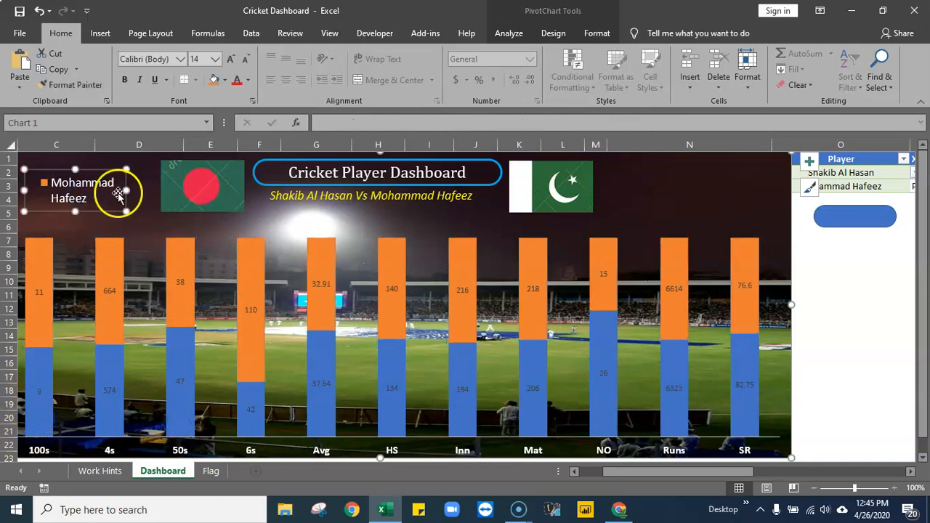
left_click(244, 64)
left_click(829, 282)
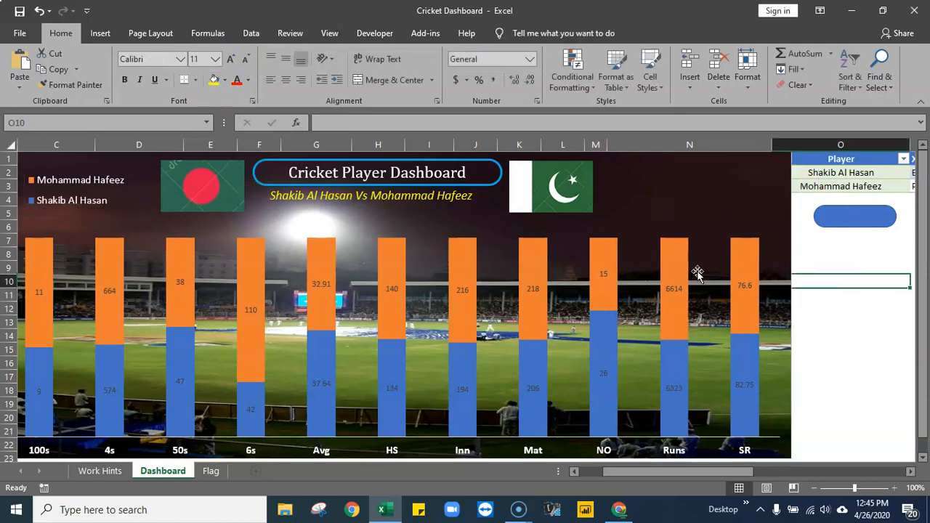
- Choose Virat Kohli as the player in O2 and Asif Ali in O3
mouse_move(34, 271)
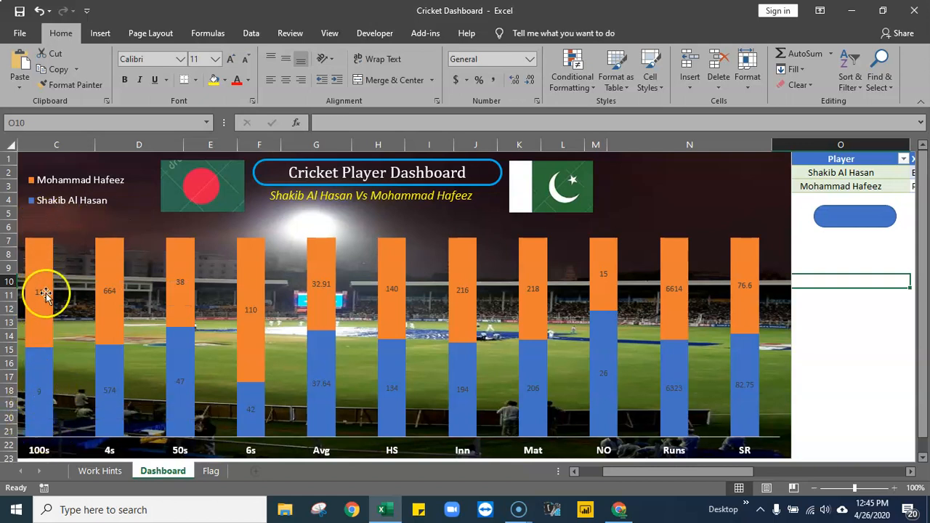
left_click(886, 173)
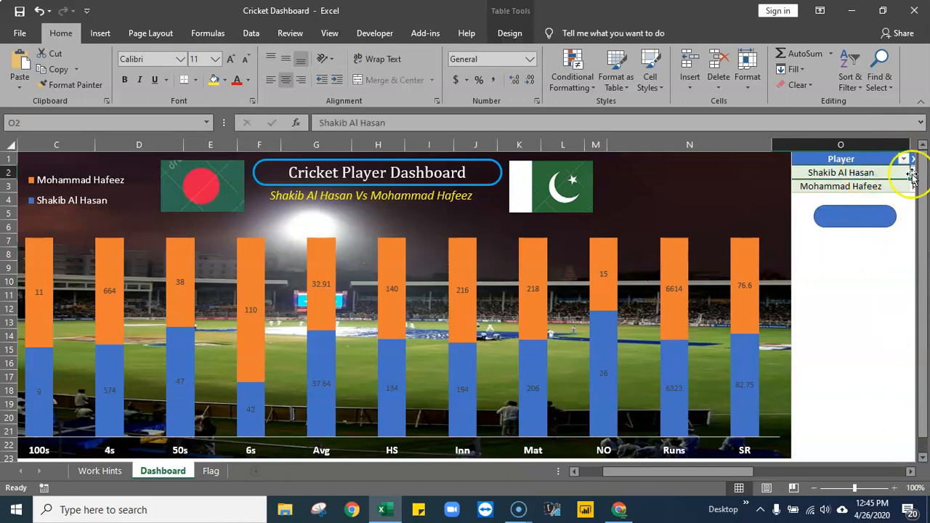
left_click(912, 175)
left_click(841, 195)
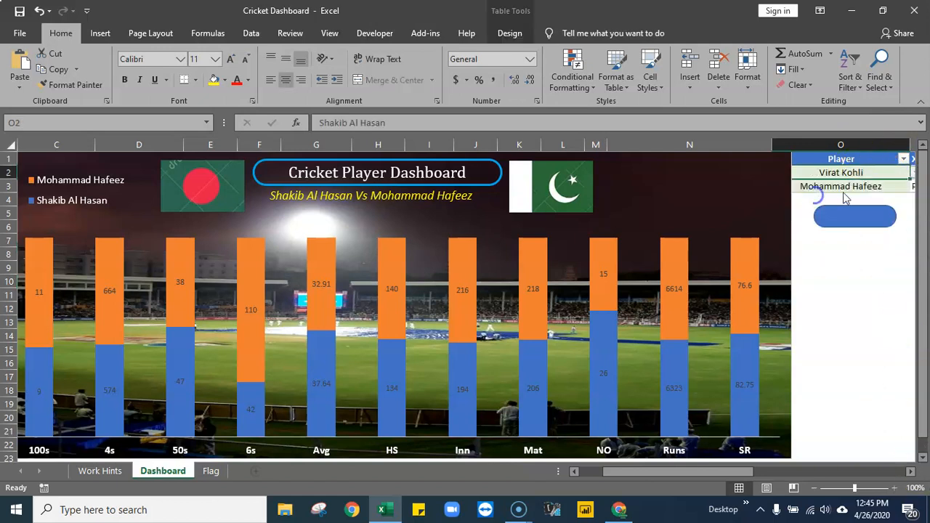
left_click(849, 184)
left_click(914, 187)
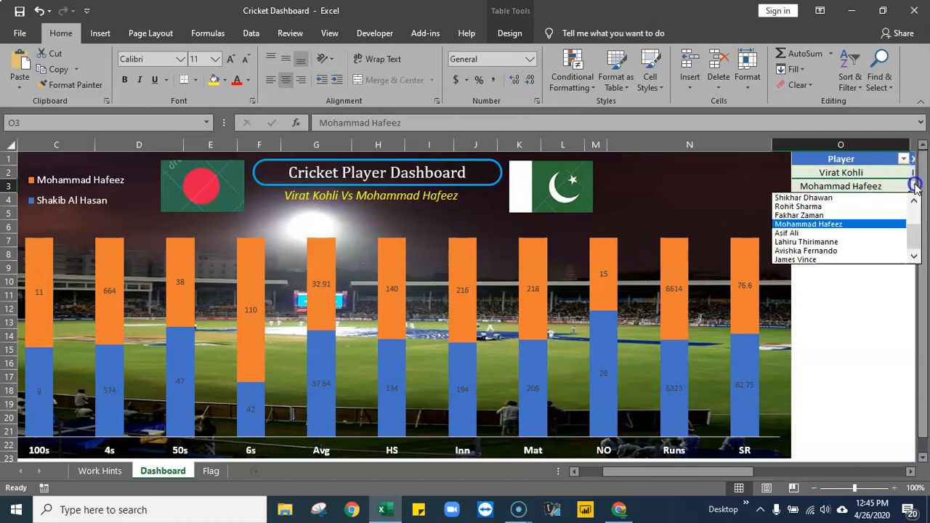
left_click(794, 233)
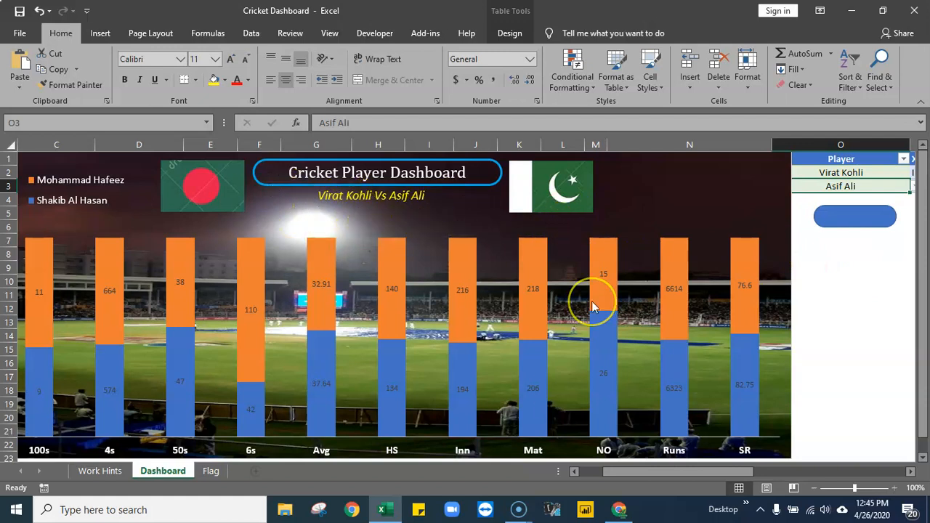
- Move the chart down to about row 13, clear of the pivot tables and helper cells
mouse_move(592, 302)
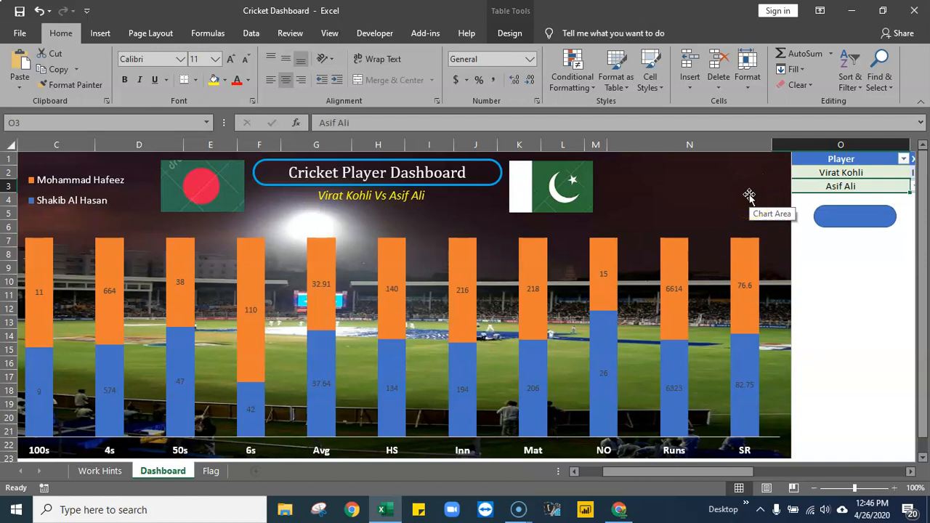
left_click(727, 161)
left_click_drag(727, 161, 730, 327)
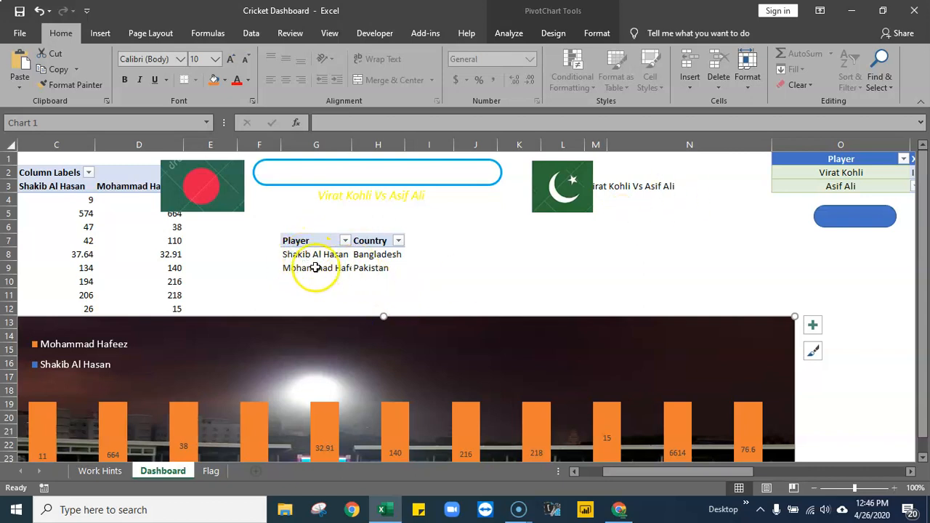
- Check the player and country pivot cells, the subtitle text box's cell link and the versus formula in M3
left_click_drag(330, 267, 331, 259)
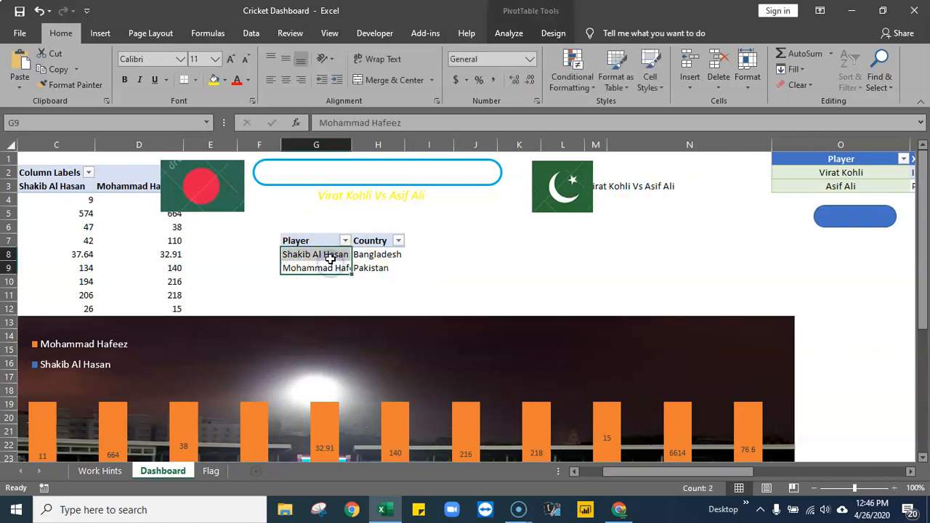
left_click(374, 255)
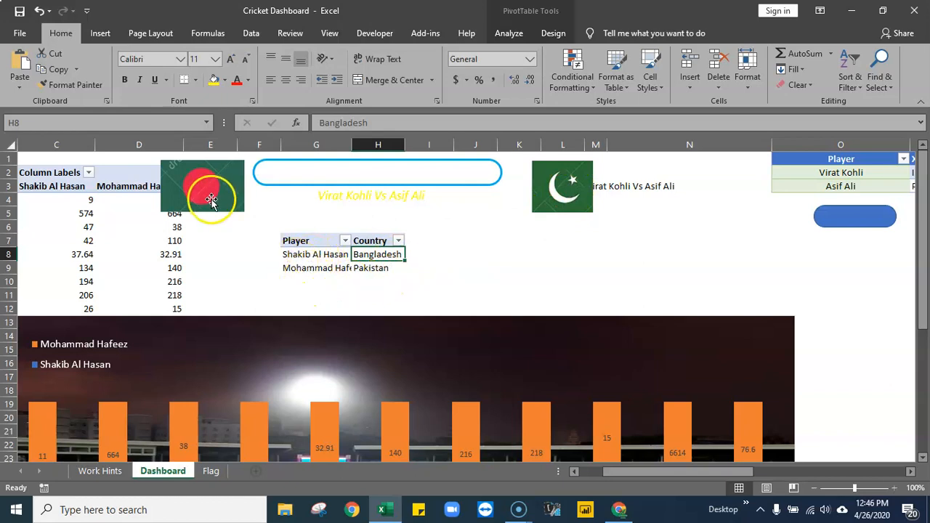
left_click(385, 199)
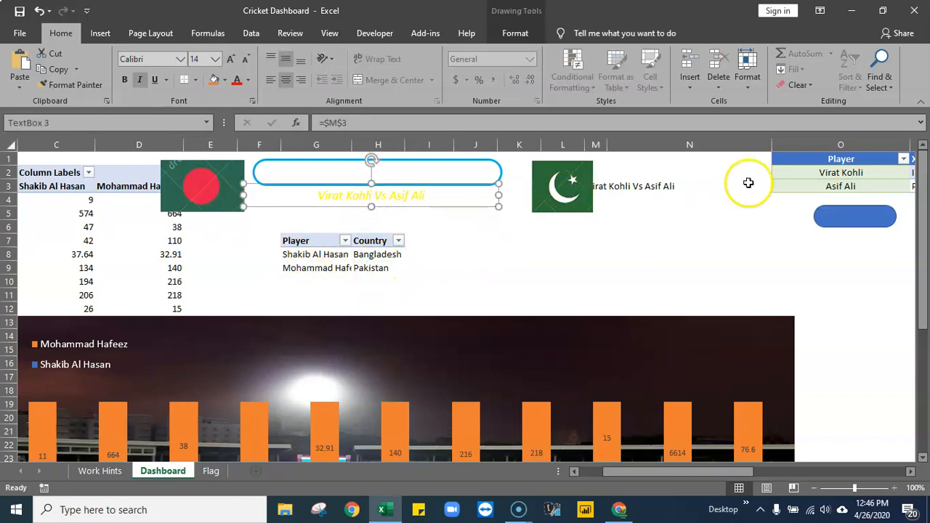
left_click(618, 186)
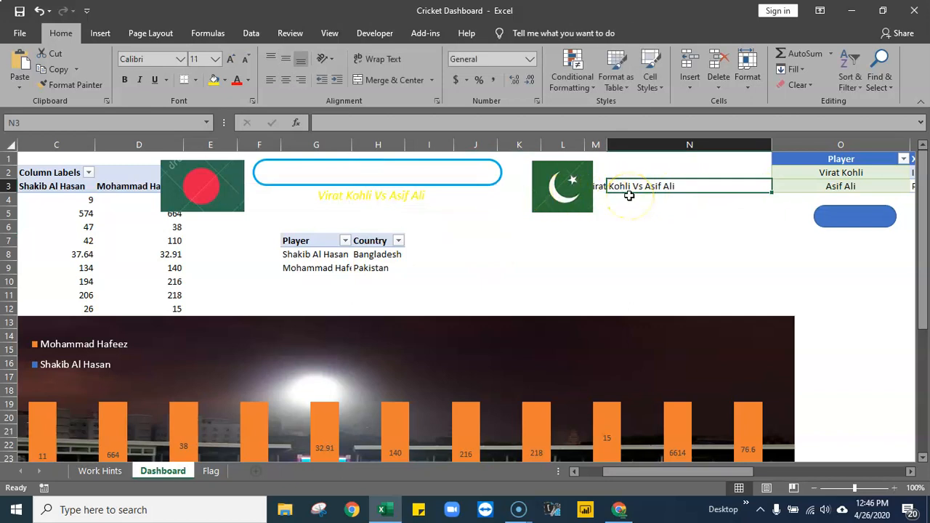
key("Left")
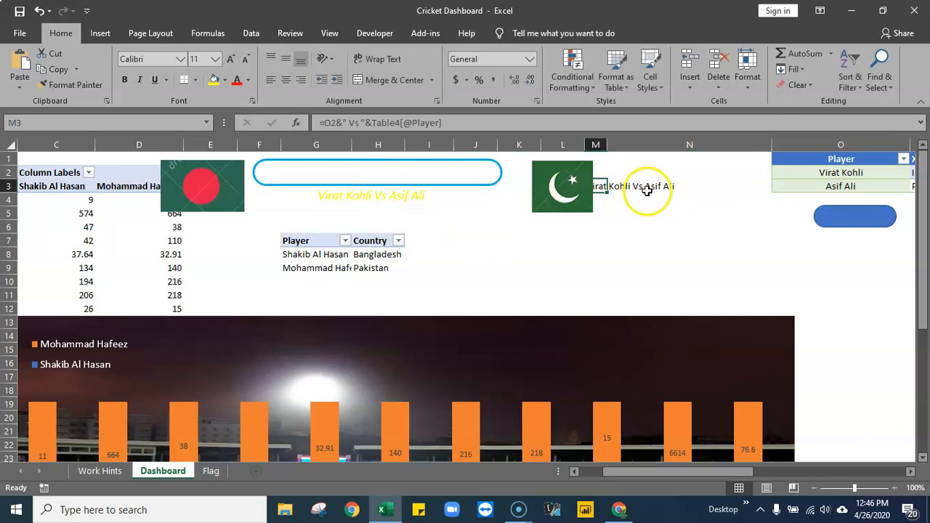
- Move the versus formula from M3 to G11 below the player pivot table and put the Pakistan flag back beside the title
left_click_drag(563, 187, 432, 273)
left_click(596, 187)
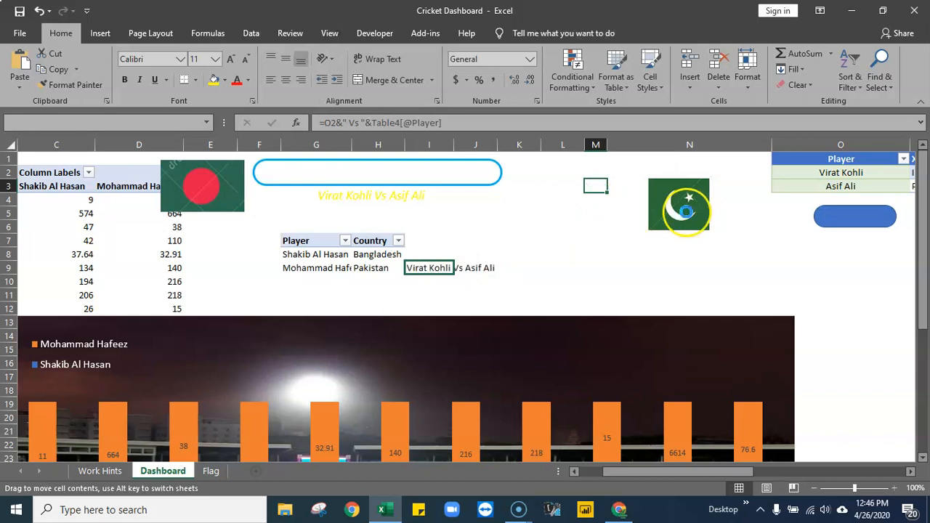
left_click_drag(678, 210, 571, 193)
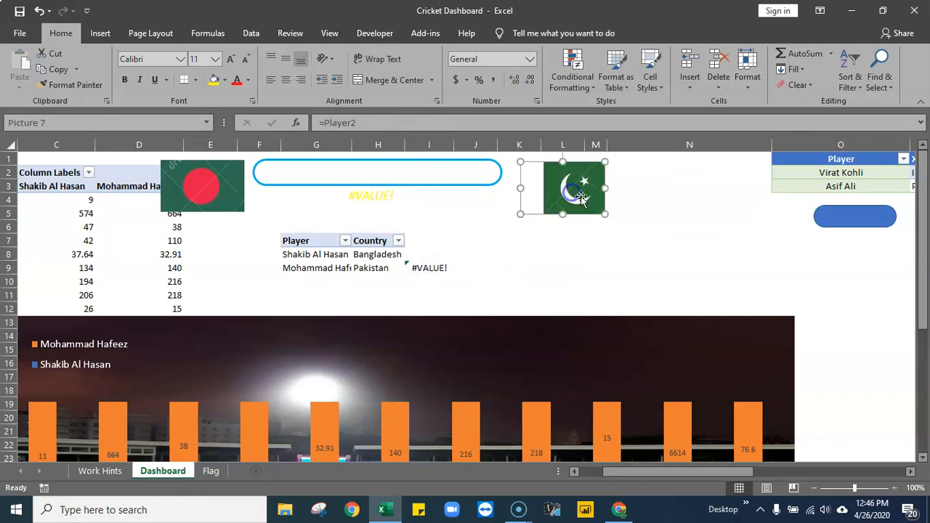
left_click(874, 281)
left_click(428, 268)
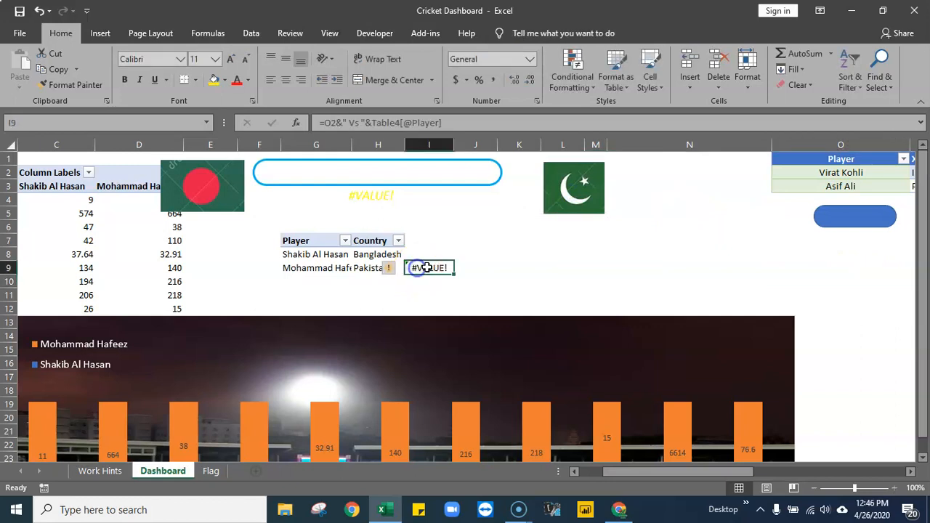
left_click_drag(435, 280, 315, 296)
- Rewrite the formula in G11 as =G8&" Vs "&G9 so it joins the two player names from the pivot table
double_click(314, 295)
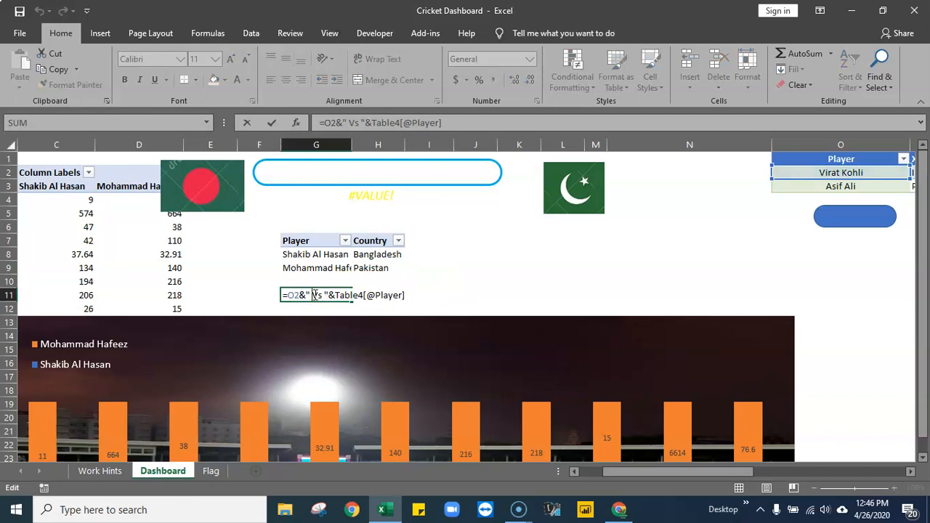
left_click_drag(702, 473, 716, 425)
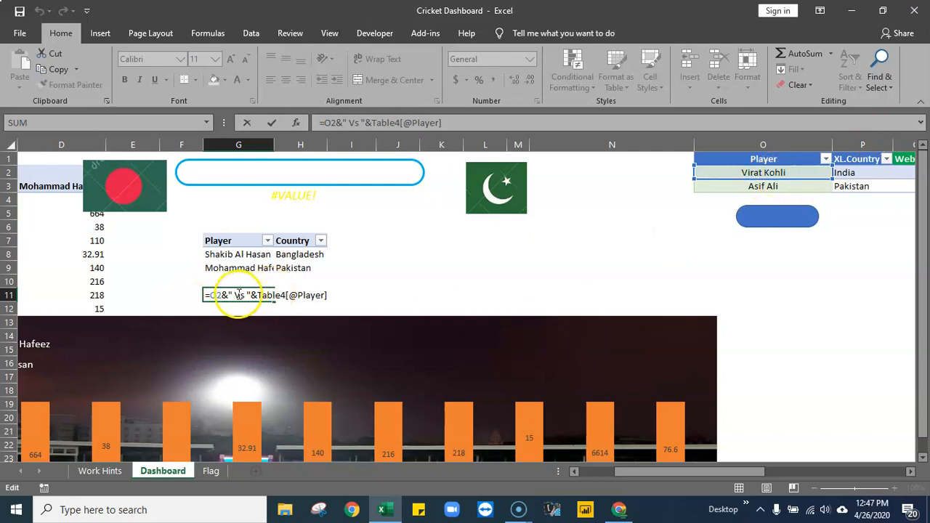
left_click_drag(327, 295, 208, 294)
key("BackSpace")
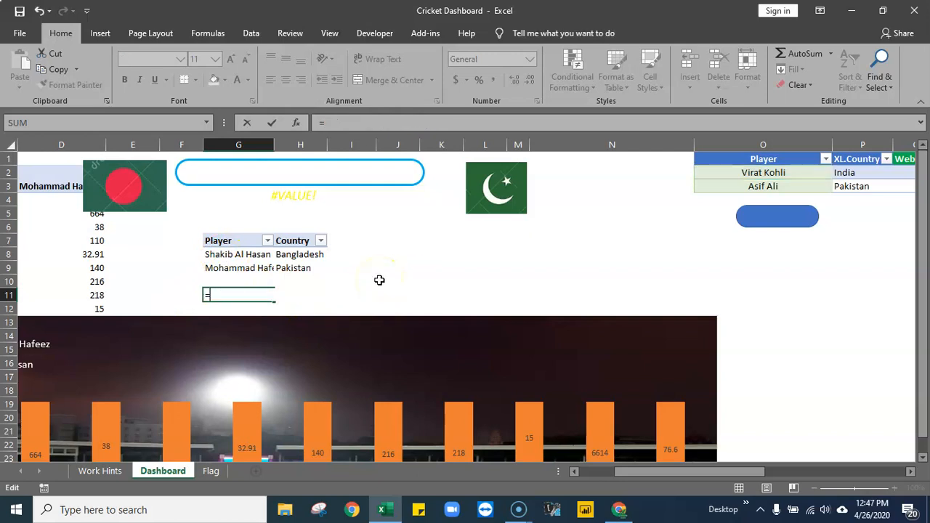
left_click(237, 256)
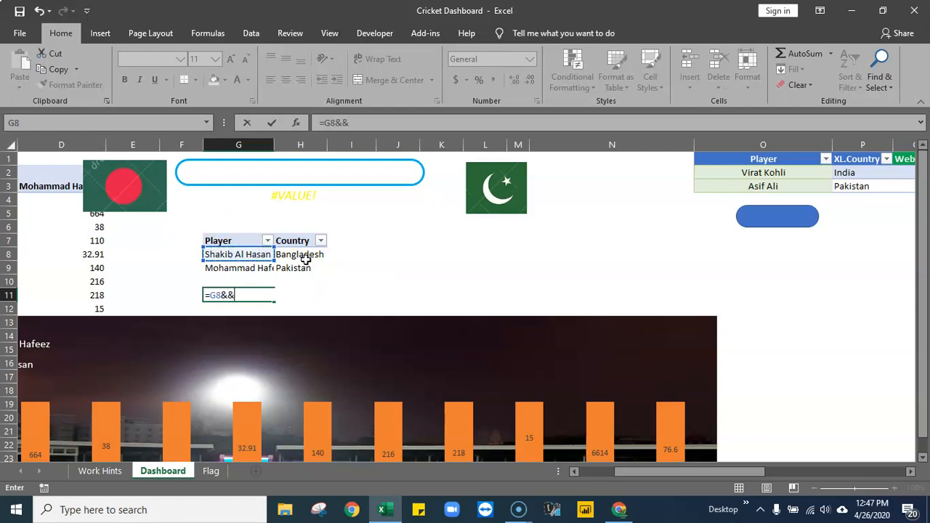
left_click(250, 269)
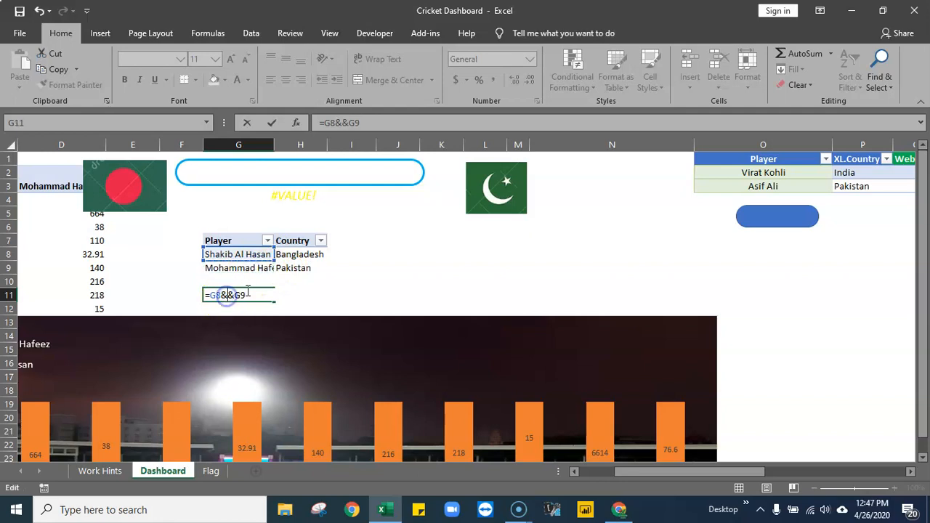
type("\" Vs")
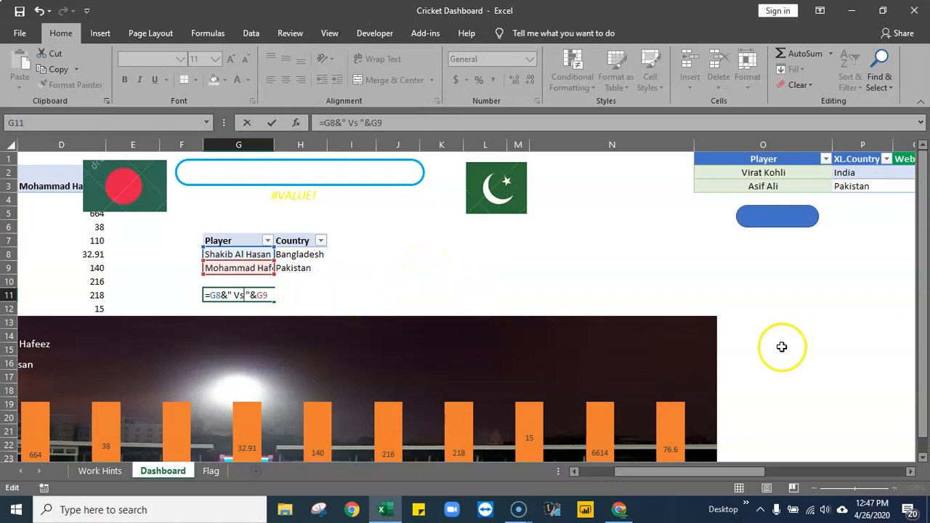
key("Return")
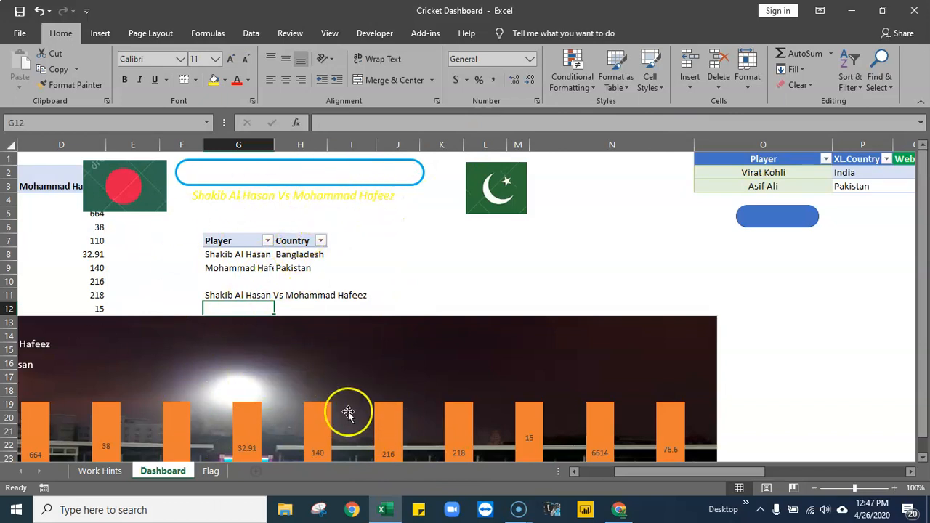
- Check the G11 formula and the subtitle text box's link, and move the chart back up behind the title and flags
left_click(244, 297)
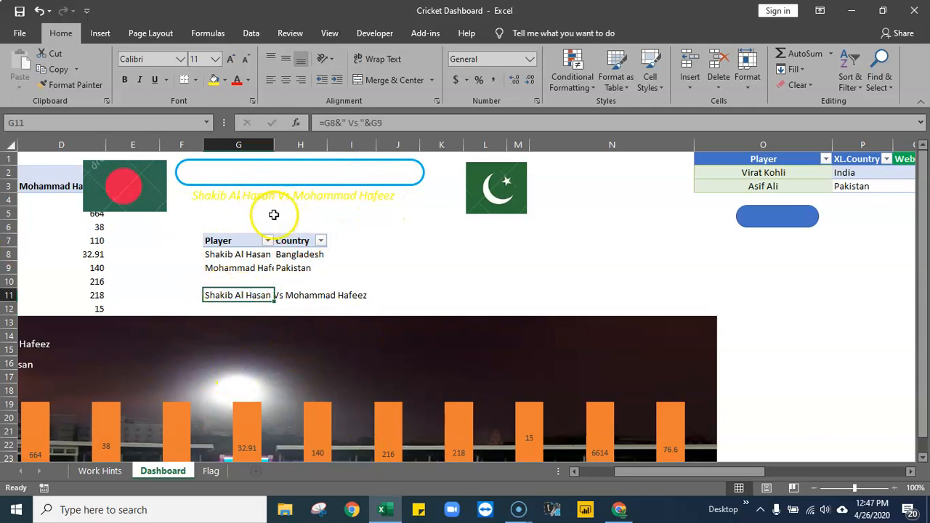
left_click(278, 197)
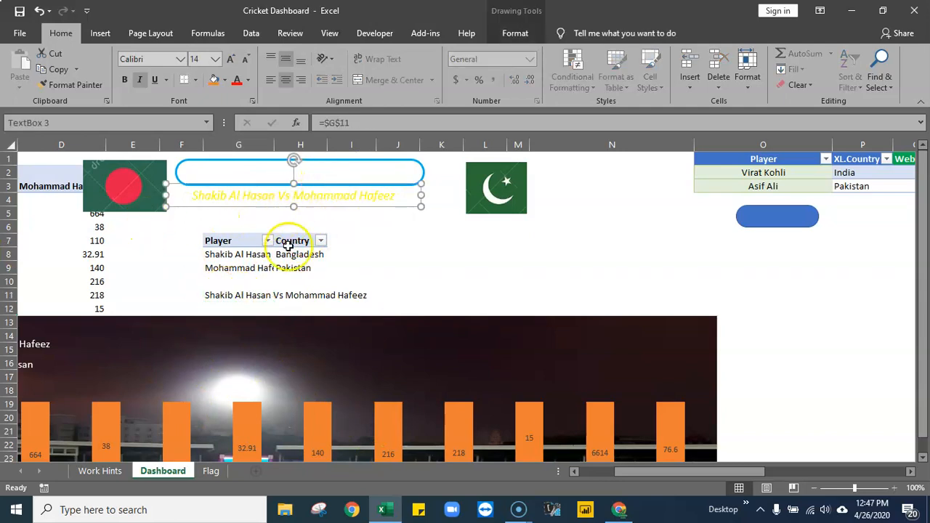
left_click(494, 322)
left_click_drag(550, 328, 530, 156)
left_click(592, 176)
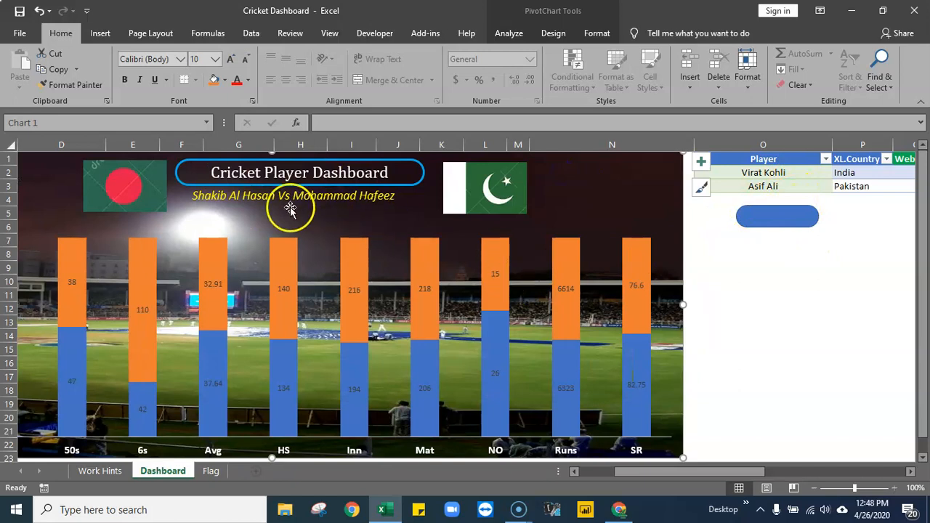
- Move the Pakistan flag picture slightly closer to the dashboard title
left_click_drag(688, 474, 648, 474)
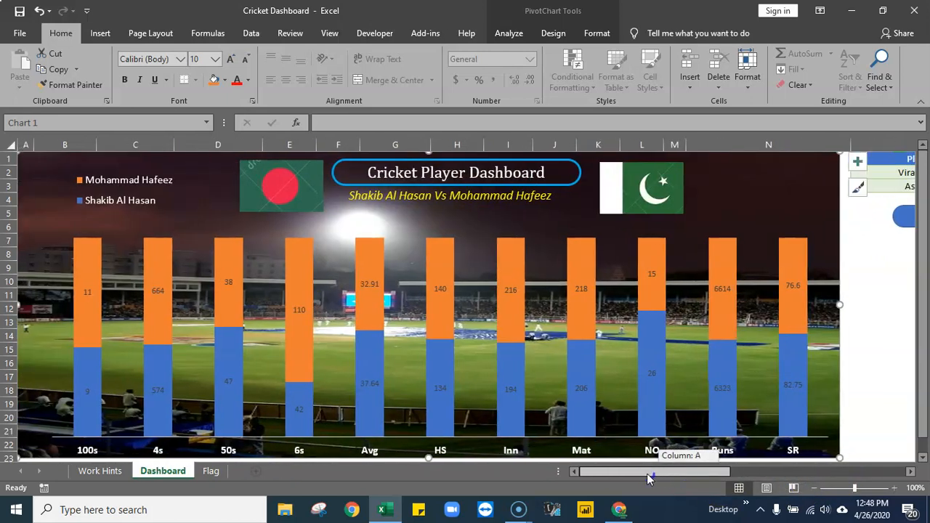
mouse_move(654, 476)
left_mouse_down()
mouse_move(668, 473)
mouse_move(644, 473)
left_mouse_up()
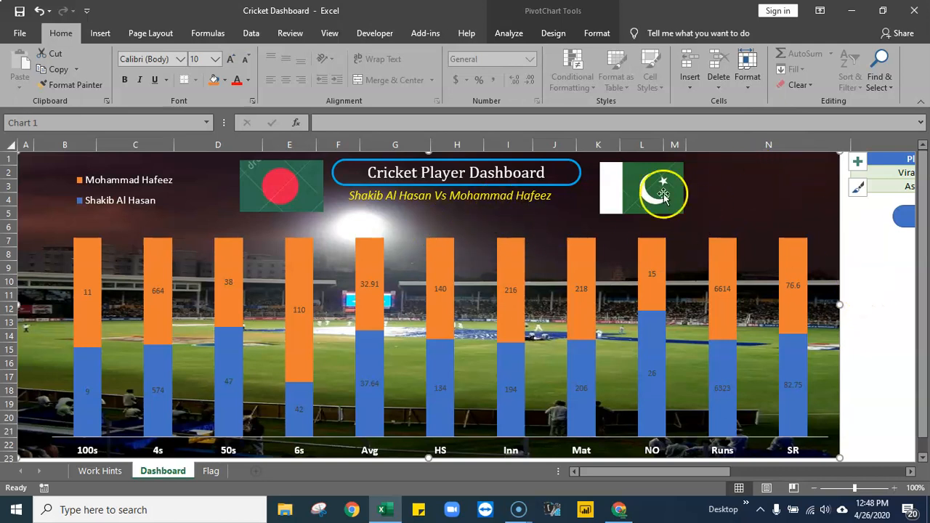
left_click_drag(632, 180, 620, 177)
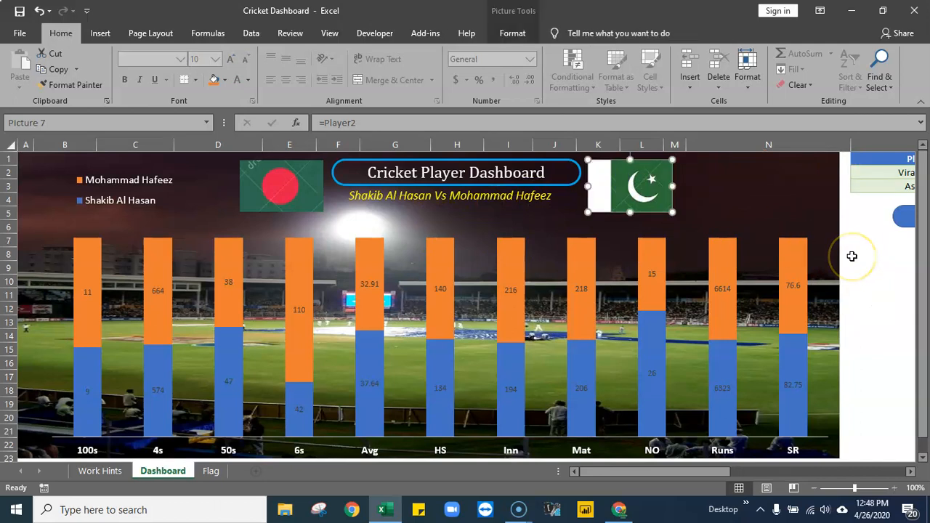
- Insert a rounded rectangle about 0.69" by 1.05" in the chart's upper area above the SR bar and label it LIVE
left_click(101, 34)
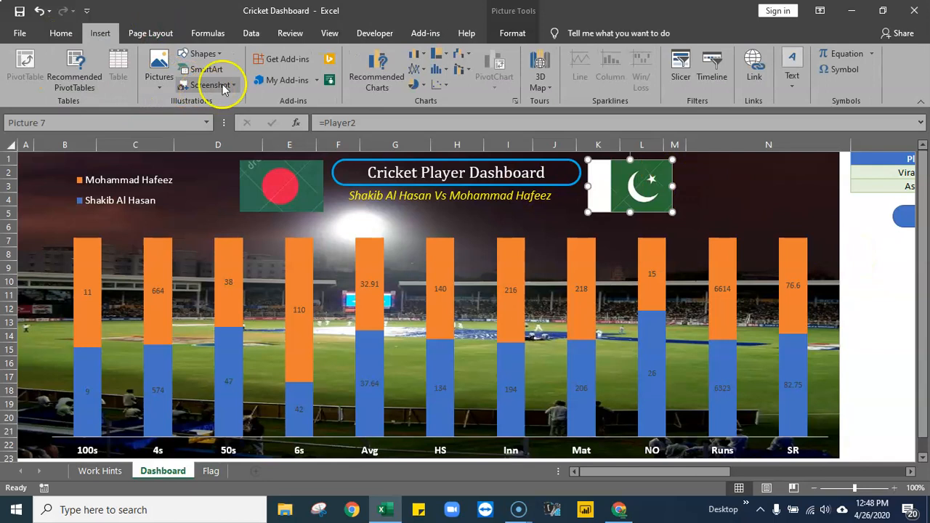
left_click(218, 55)
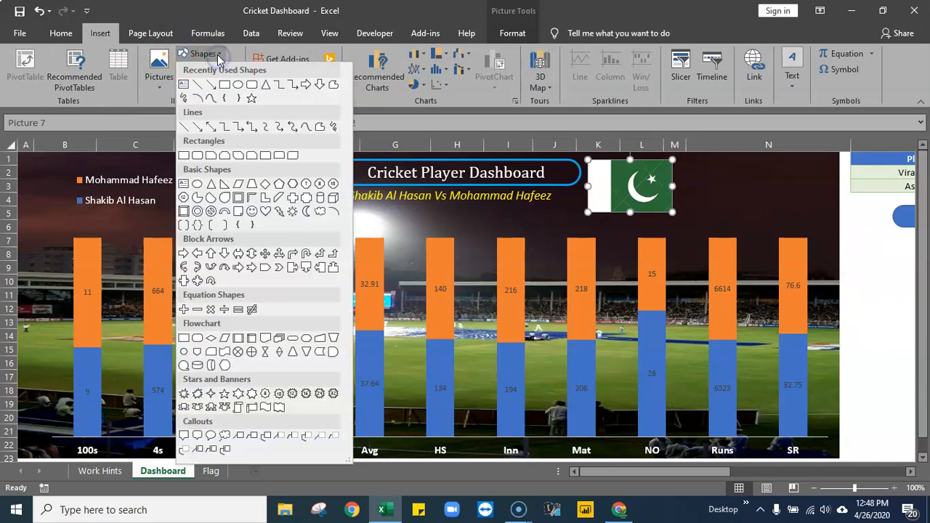
left_click(251, 85)
mouse_move(743, 167)
left_mouse_down()
mouse_move(751, 200)
mouse_move(811, 211)
mouse_move(769, 190)
left_mouse_up()
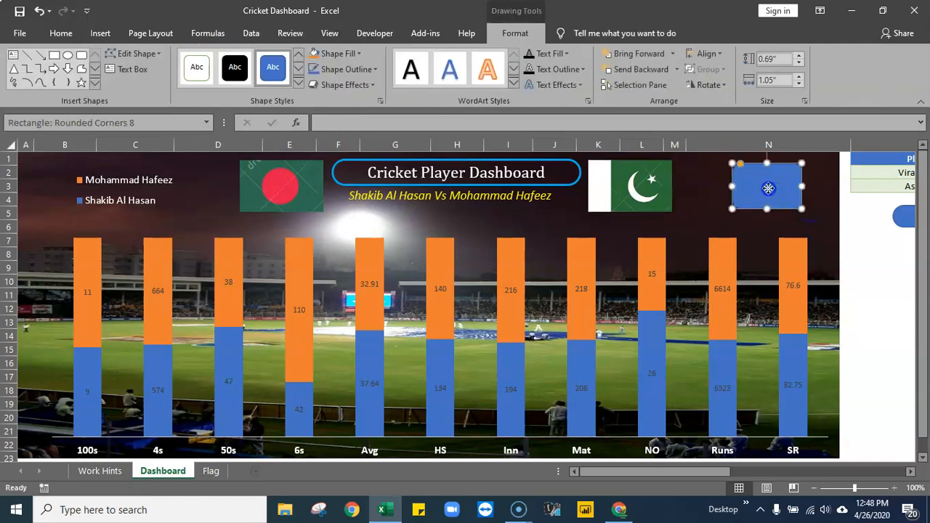
right_click(770, 189)
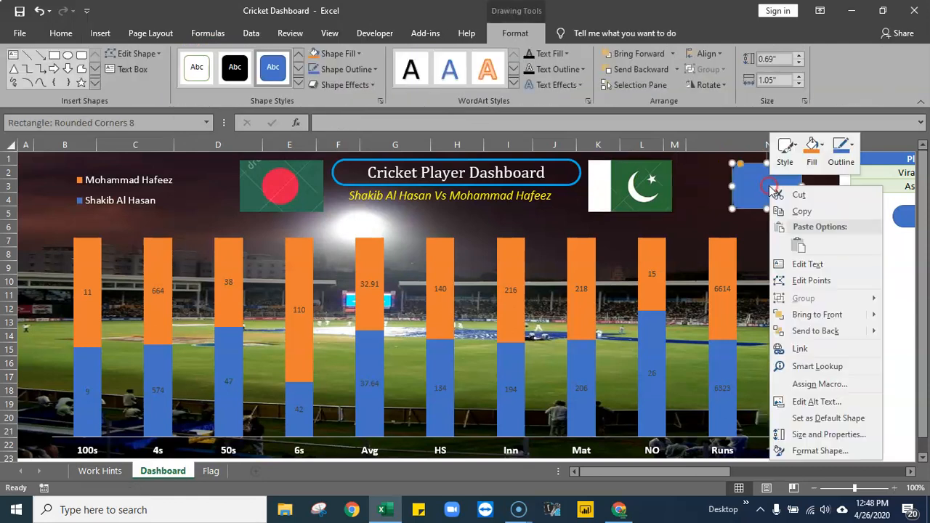
left_click(812, 264)
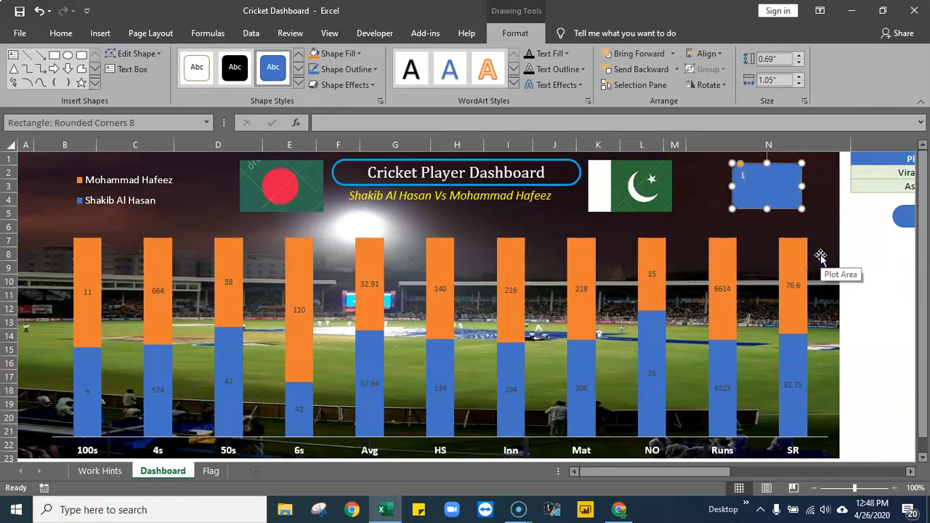
left_click(862, 287)
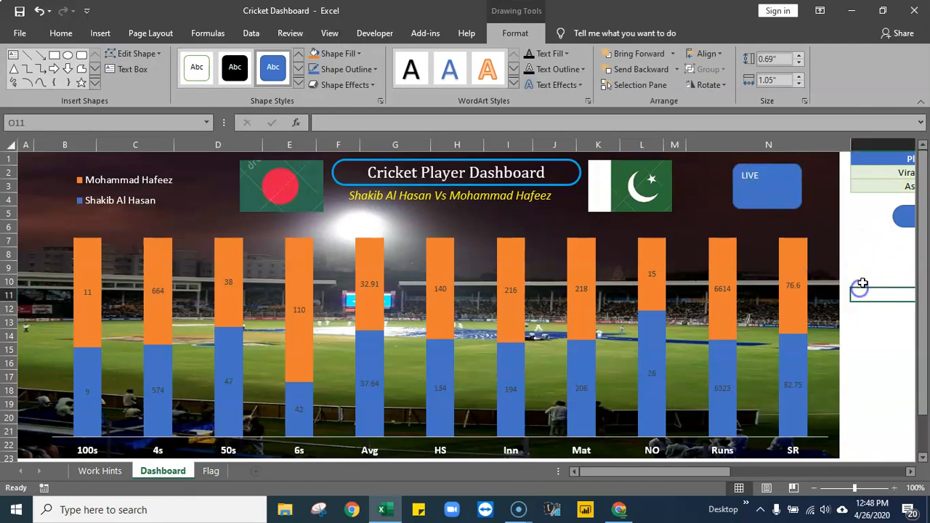
- Centre the LIVE text horizontally and shrink its box to about 0.6" high and 0.9" wide
left_click(754, 176)
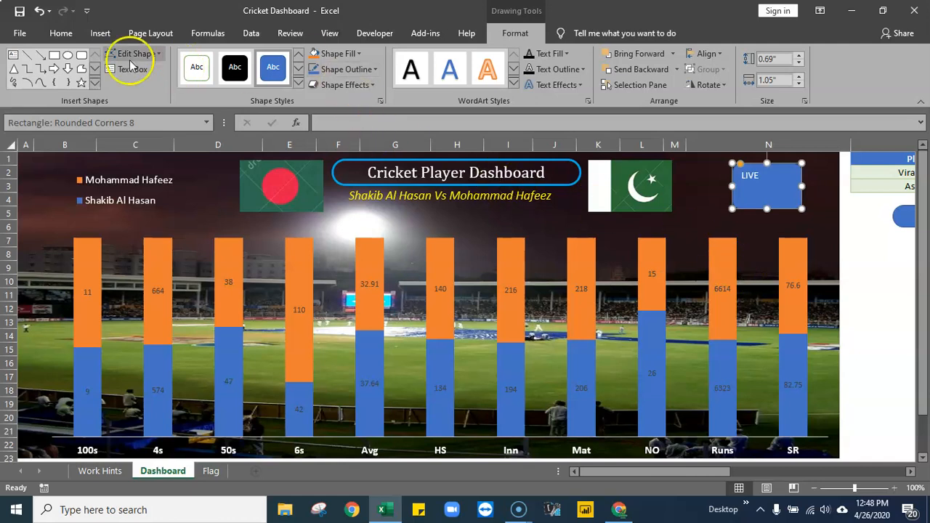
left_click(62, 34)
left_click(286, 79)
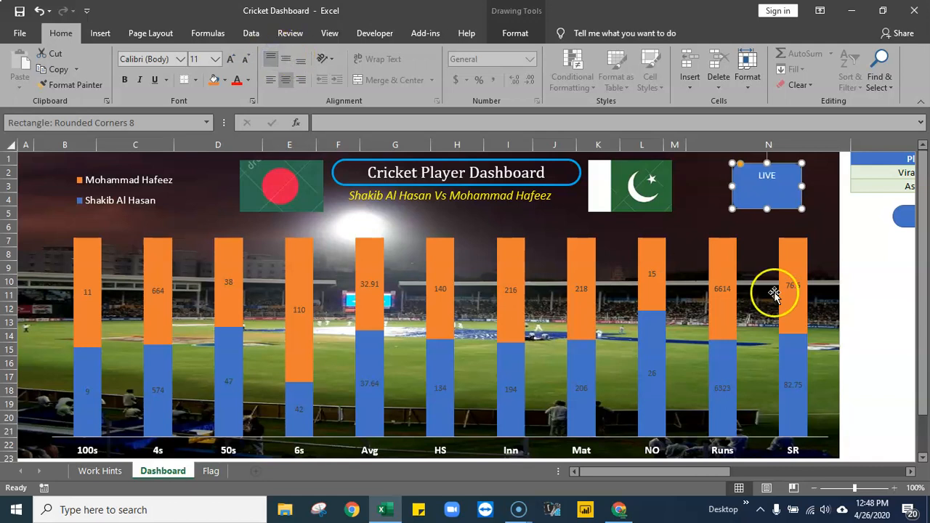
left_click_drag(736, 186, 776, 203)
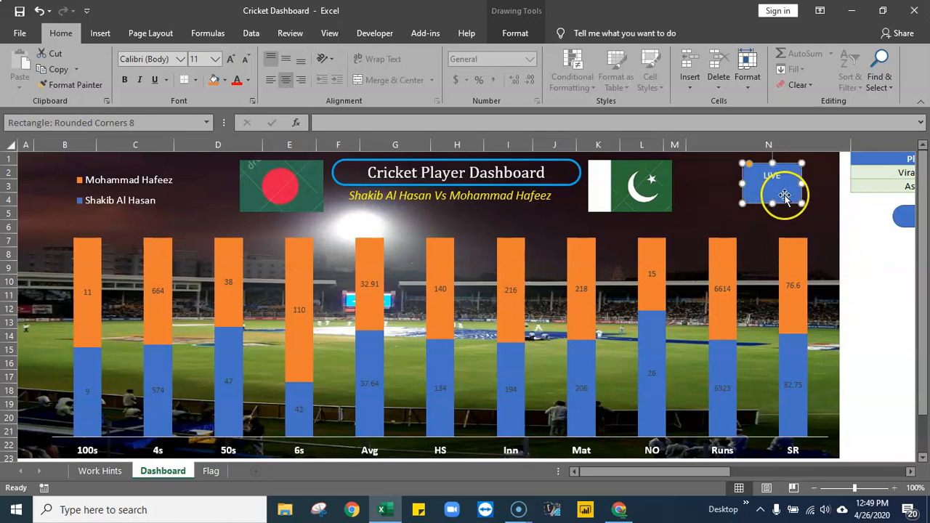
- Give the LIVE box a light blue outline and no fill
left_click(768, 189)
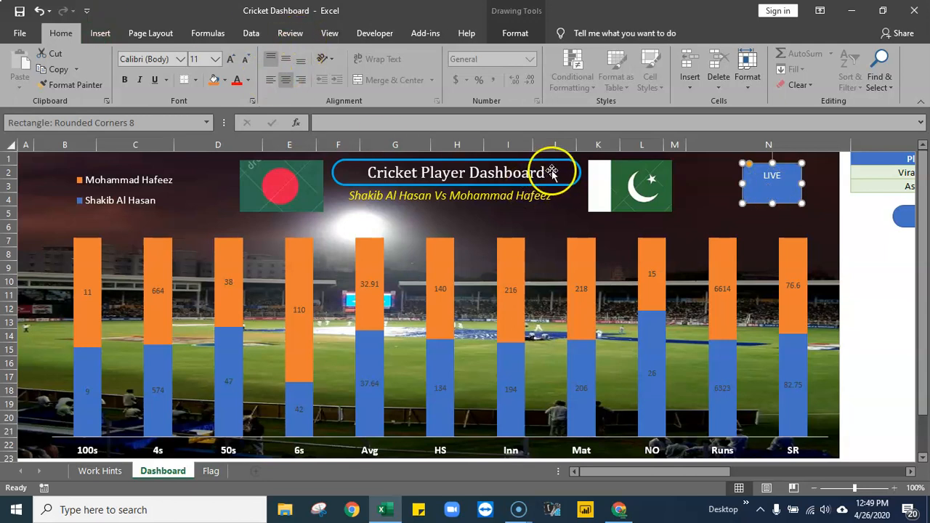
left_click(513, 33)
left_click(376, 69)
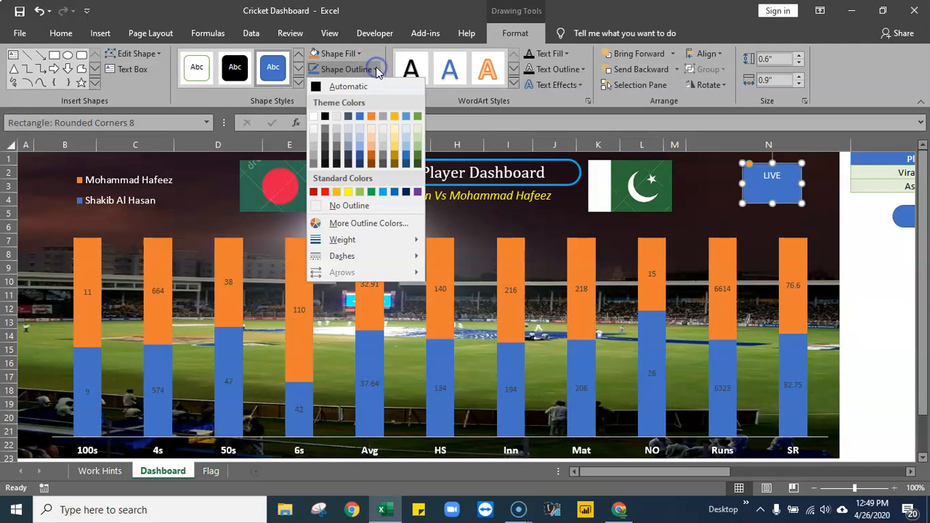
left_click(384, 192)
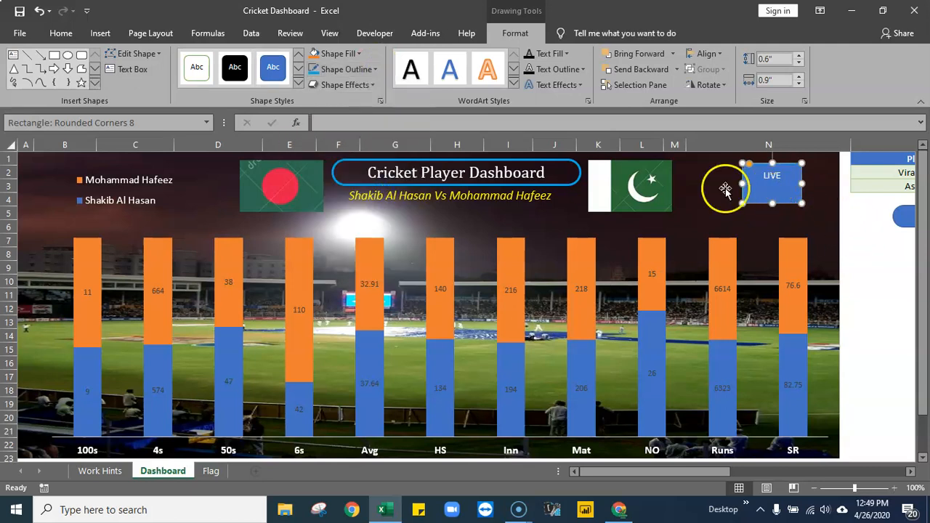
left_click(356, 54)
left_click(353, 192)
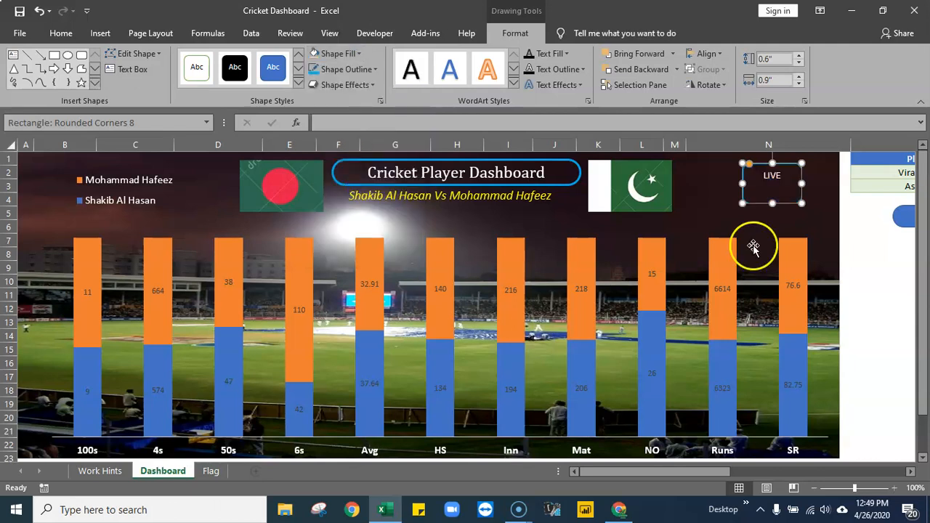
left_click(879, 294)
- Format the LIVE text as bold red Cambria at size 14
left_click(776, 178)
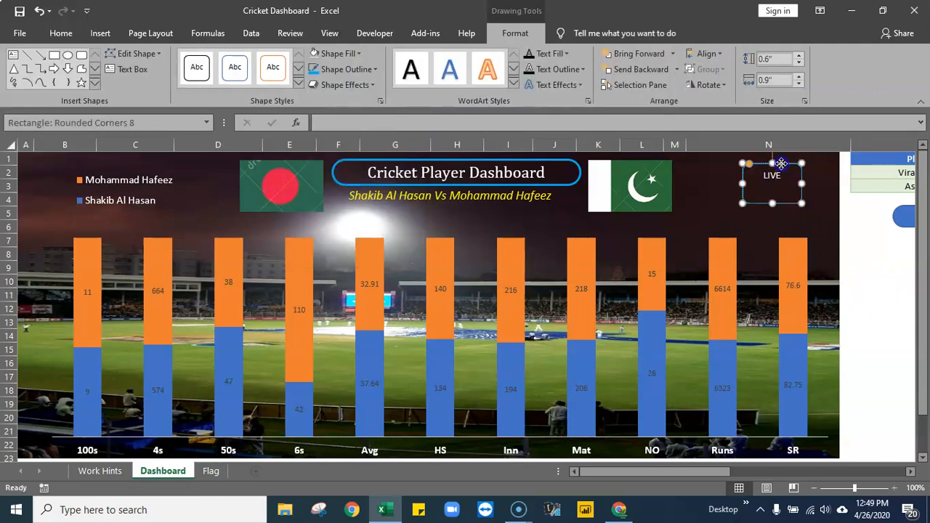
left_click(61, 33)
left_click(129, 60)
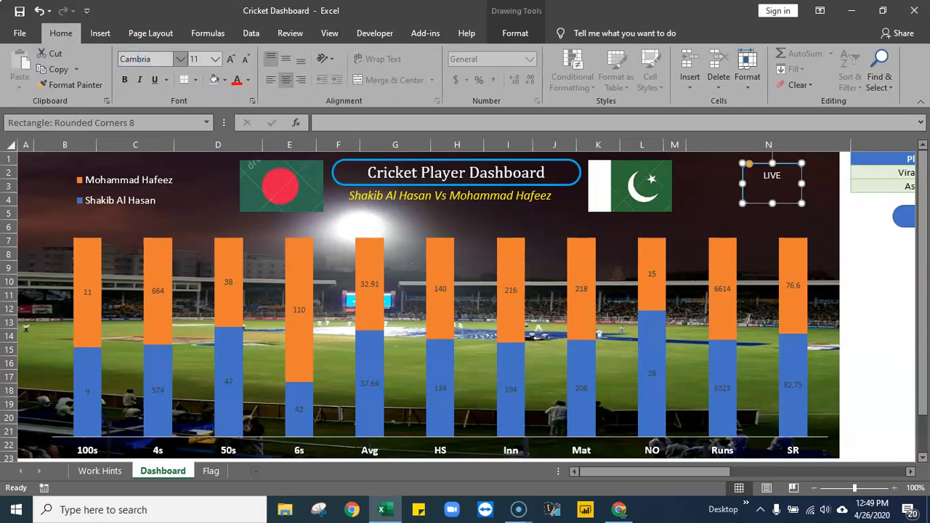
left_click(236, 83)
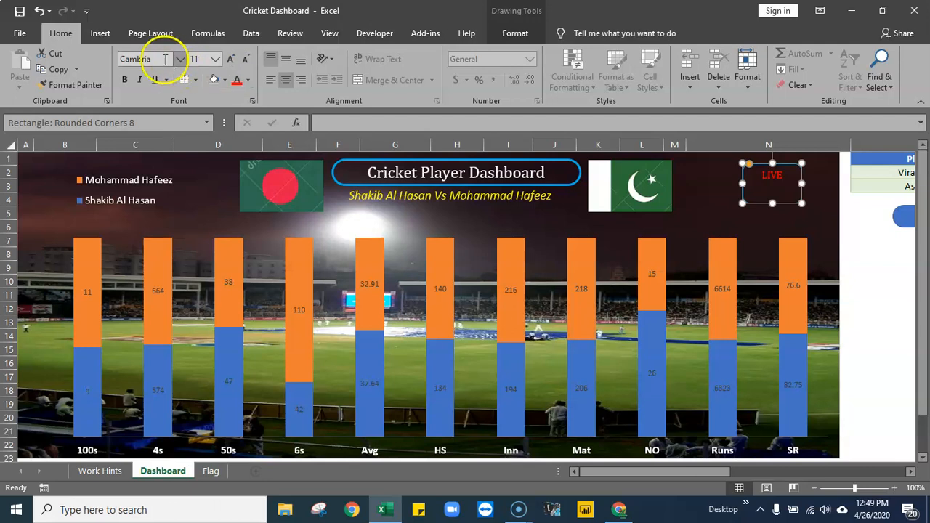
left_click(125, 81)
left_click(231, 58)
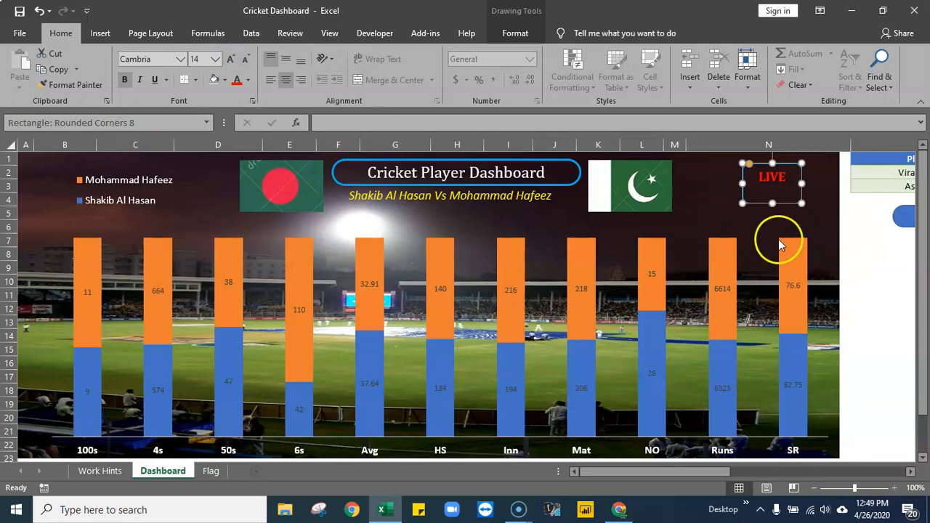
left_click(868, 240)
- Stretch the LIVE box slightly taller at its lower edge
left_click(773, 202)
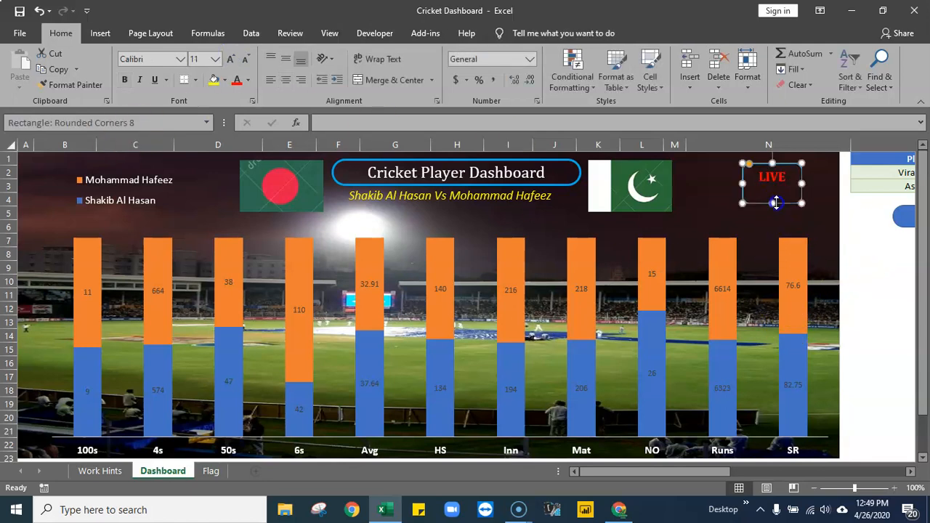
left_click_drag(773, 203, 774, 211)
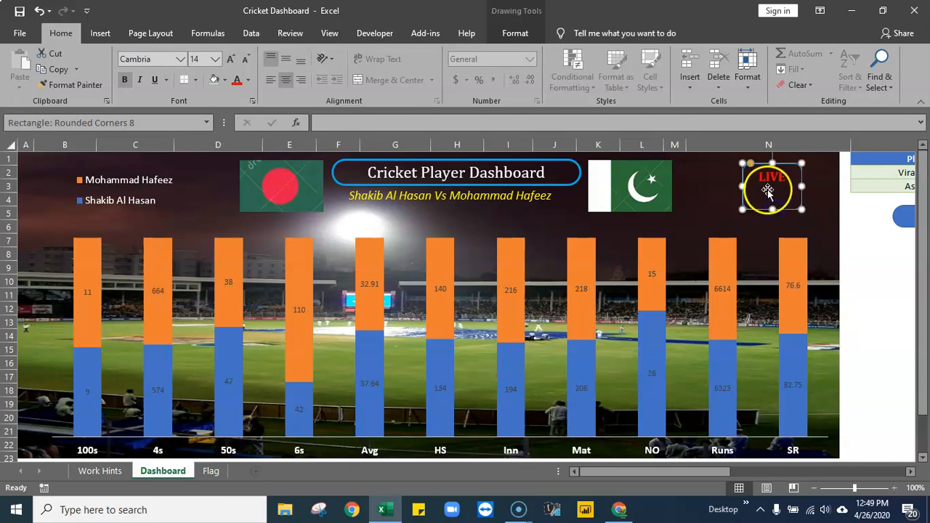
left_click(886, 283)
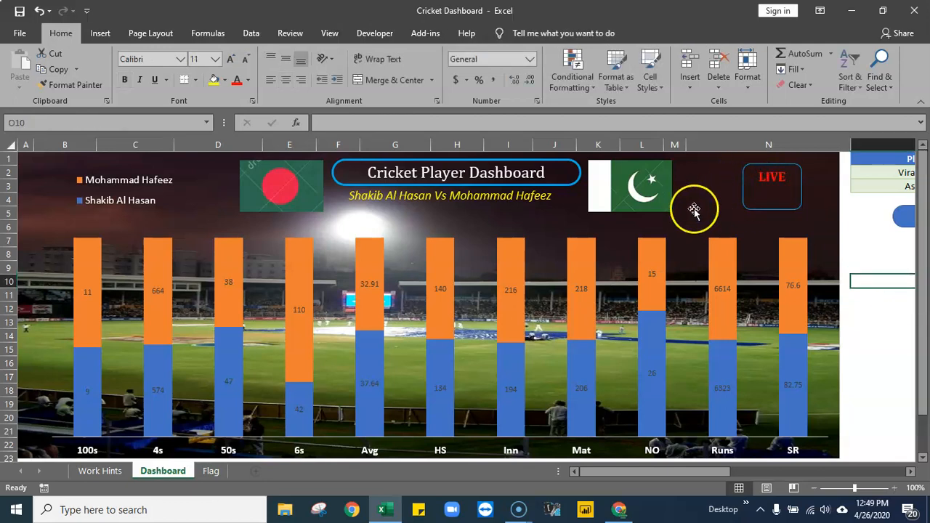
- Insert a 1" by 1" circle on the chart and place it between the Pakistan flag and the LIVE box
left_click(108, 34)
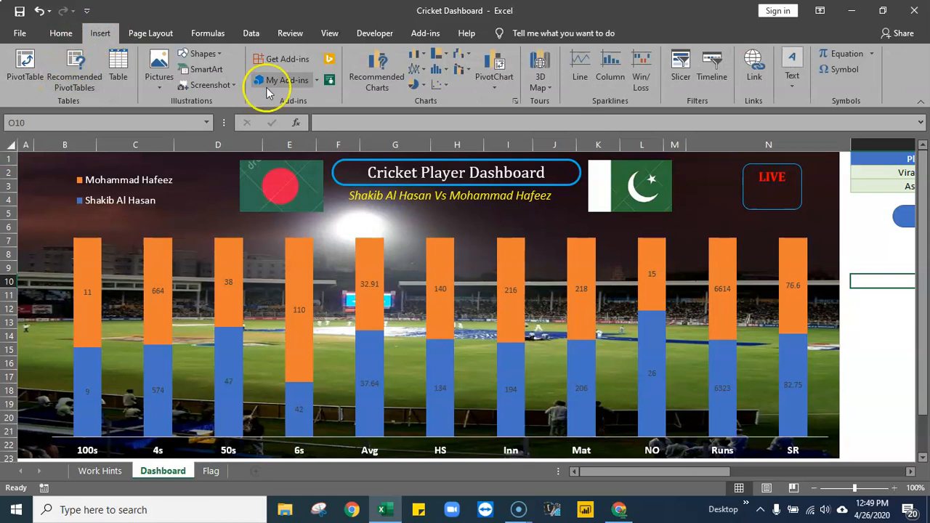
left_click(202, 53)
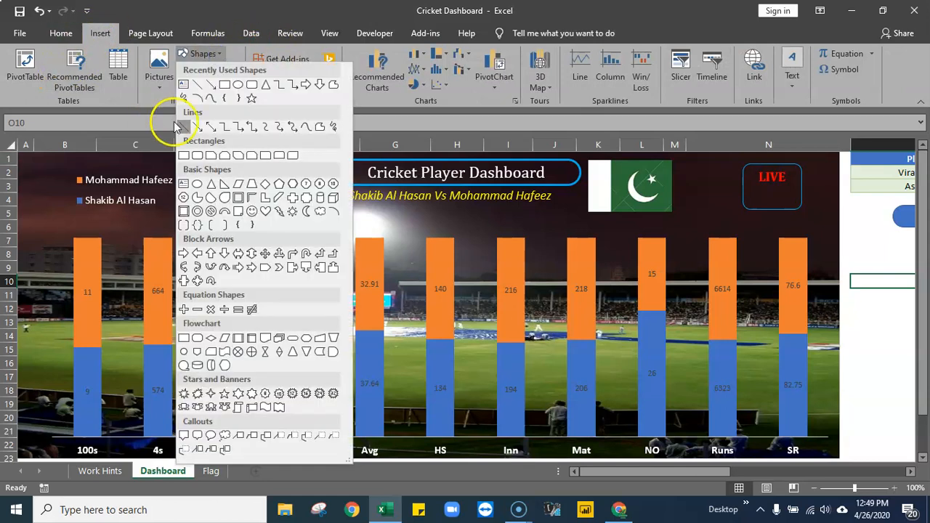
left_click(237, 85)
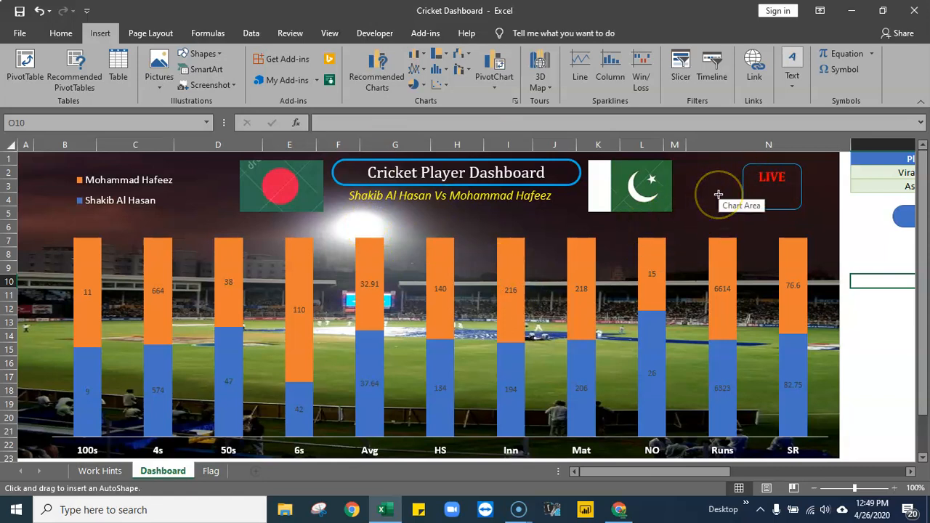
left_click(718, 194)
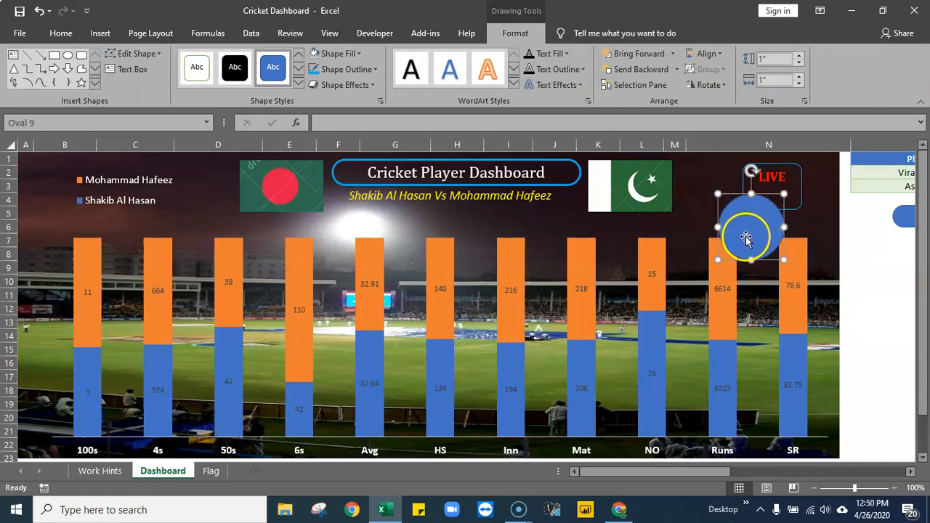
left_click_drag(752, 194, 753, 212)
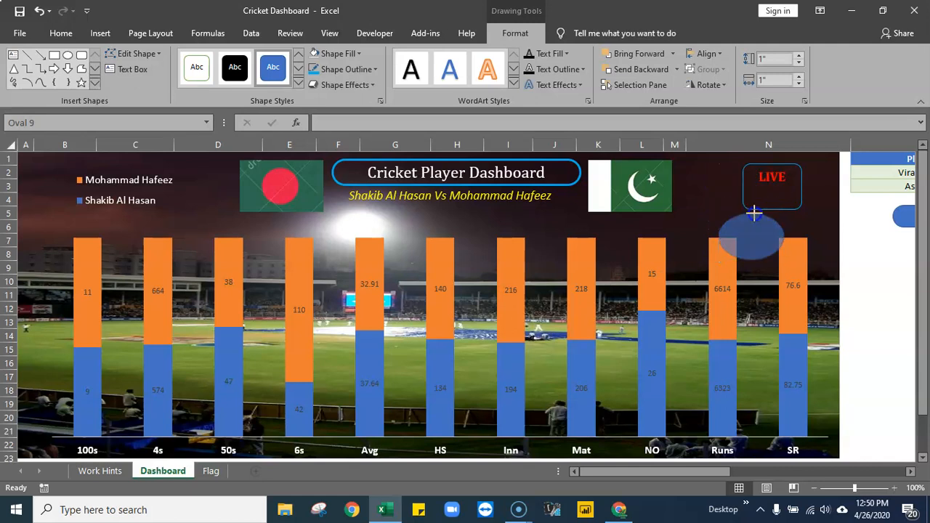
left_click(39, 10)
left_click_drag(750, 222, 701, 221)
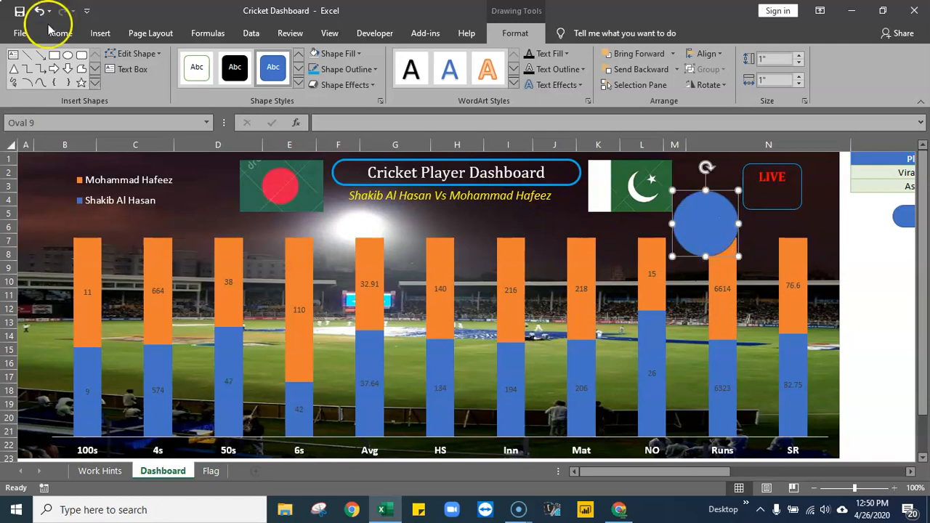
- Apply the Preset 4 shape effect to the circle
left_click(370, 85)
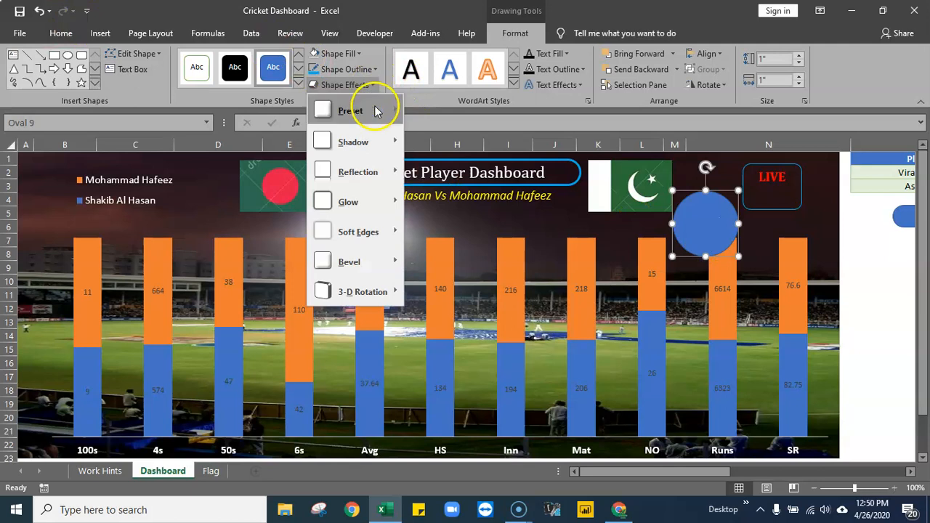
mouse_move(377, 110)
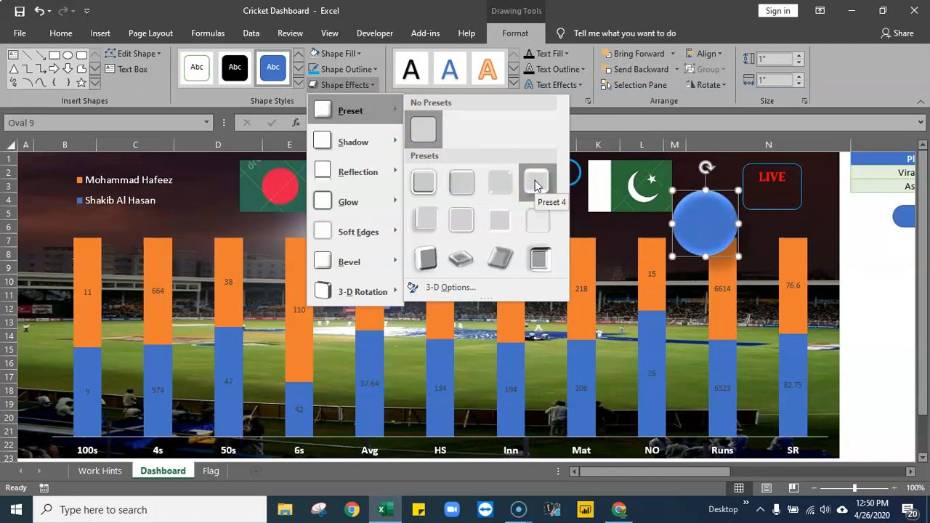
left_click(535, 186)
left_click(858, 313)
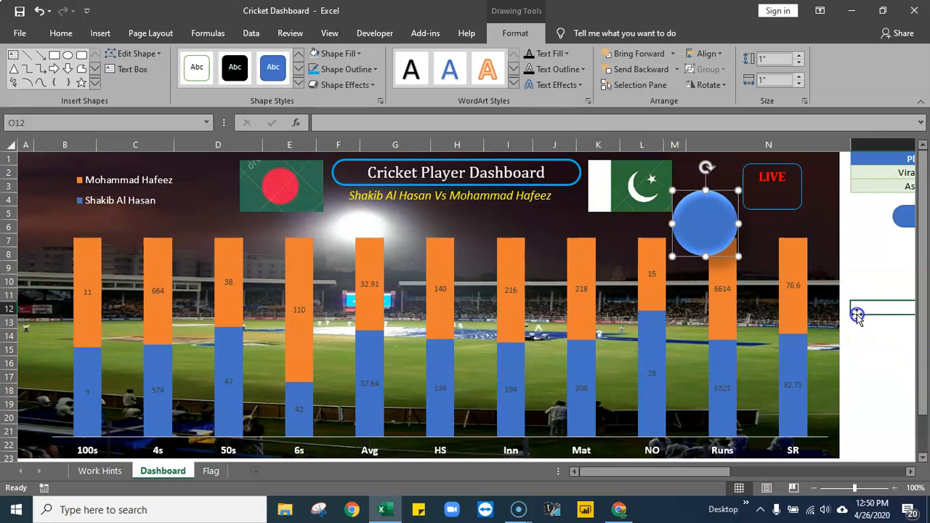
- Fill the circle beside the Pakistan flag with standard red
left_click(700, 230)
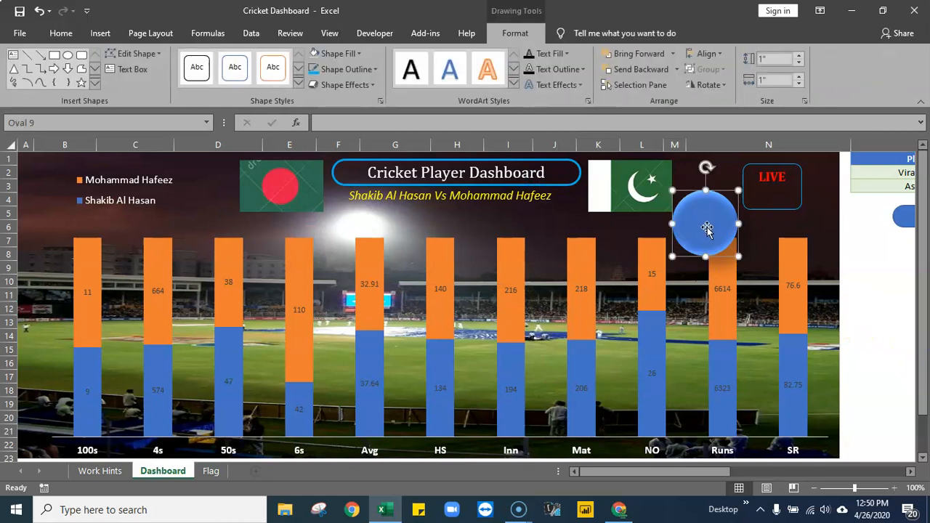
left_click(363, 71)
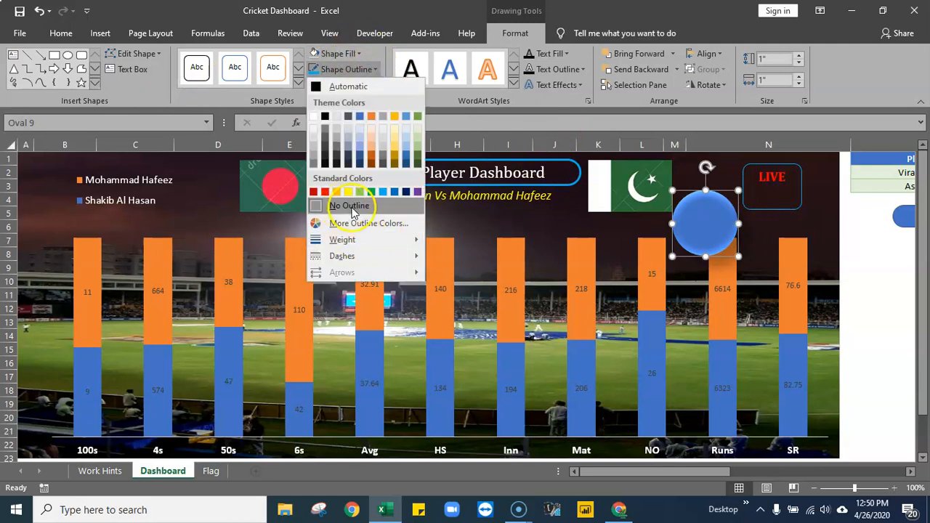
left_click(357, 54)
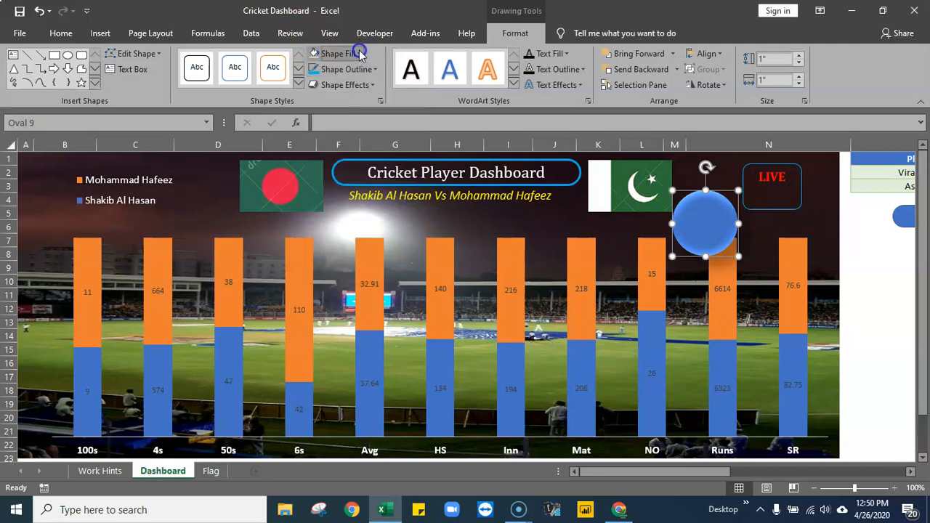
left_click(359, 55)
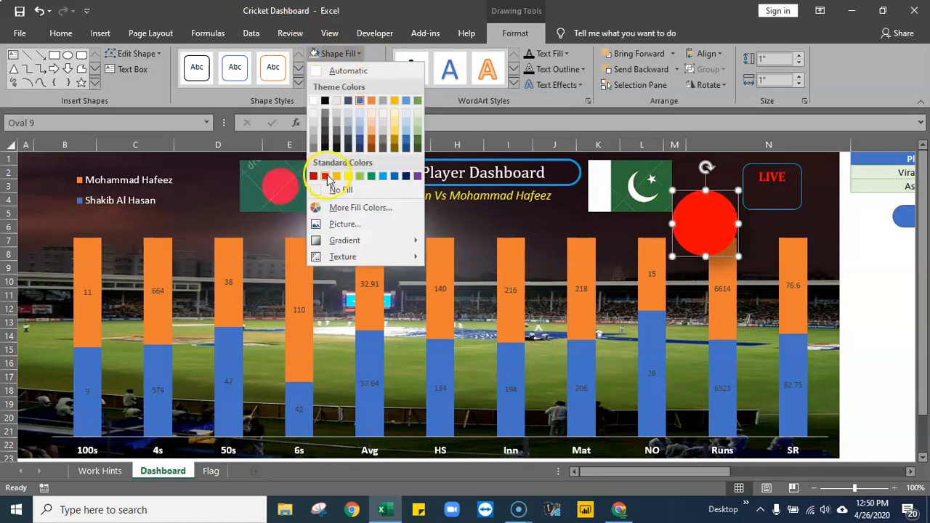
left_click(326, 177)
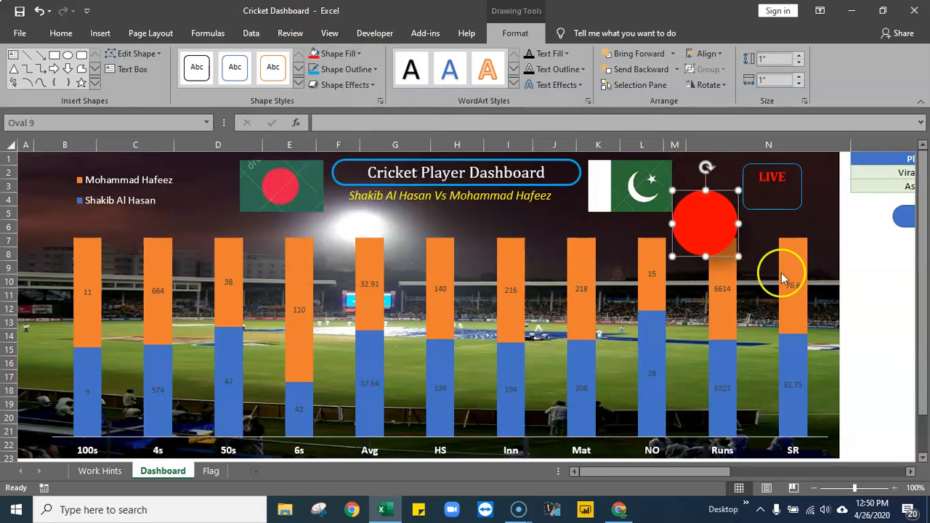
- Move the red circle off the chart onto the empty cells below the blue rounded shape
left_click_drag(729, 229, 888, 274)
left_click(909, 472)
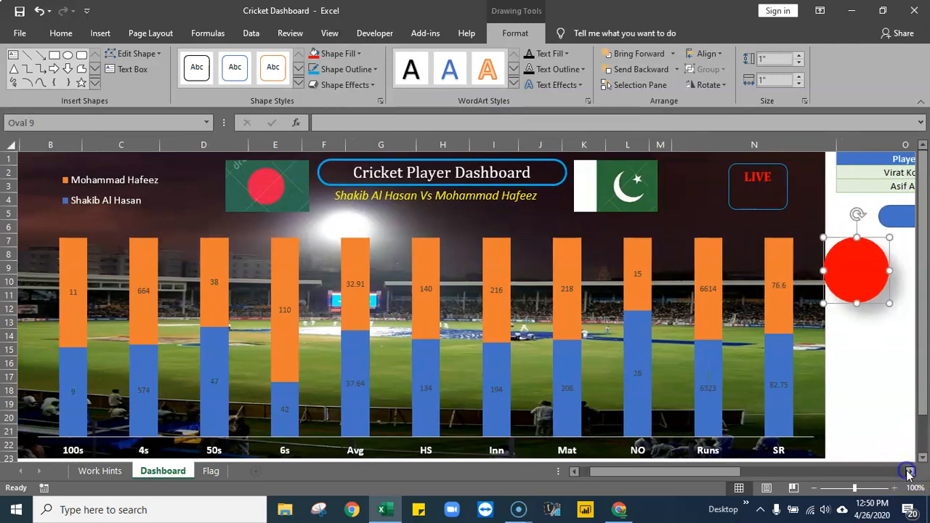
left_click(909, 472)
left_click(909, 471)
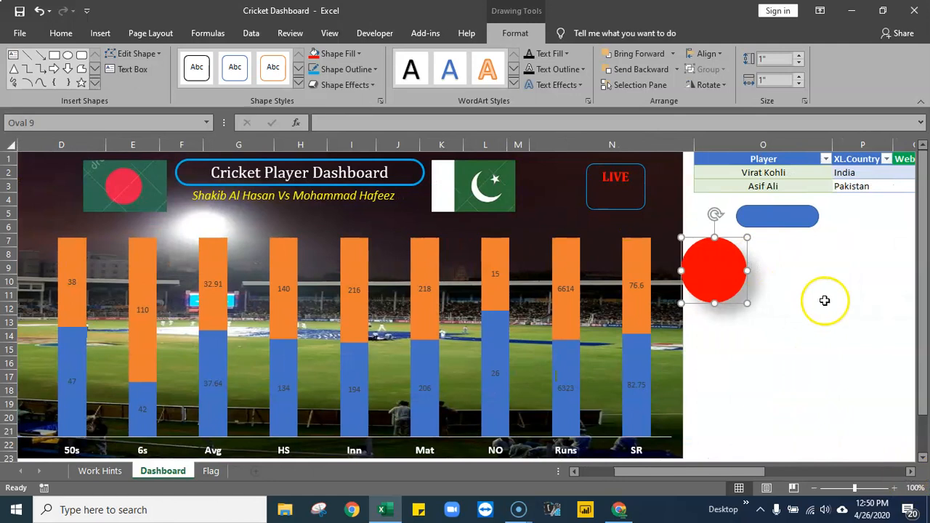
left_click_drag(737, 272, 751, 274)
- Fill the LIVE box with standard blue and remove its outline
left_click(614, 209)
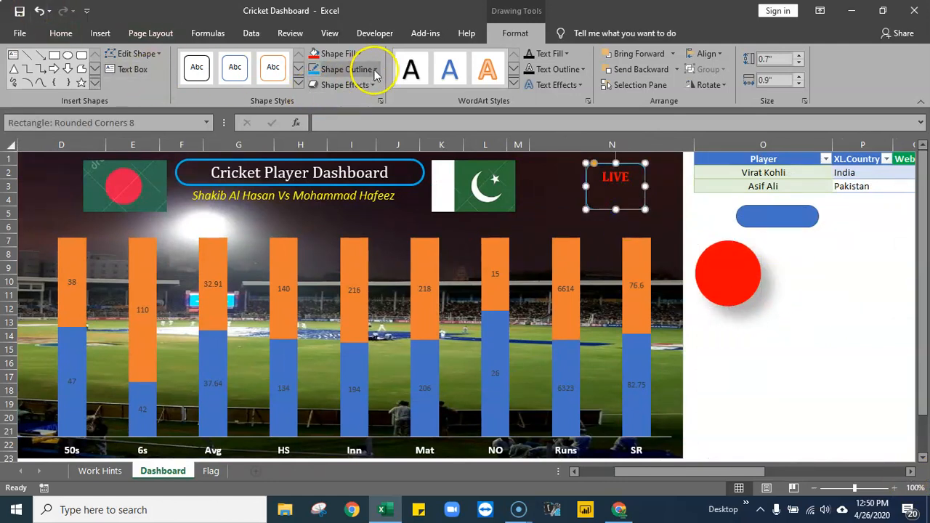
left_click(358, 54)
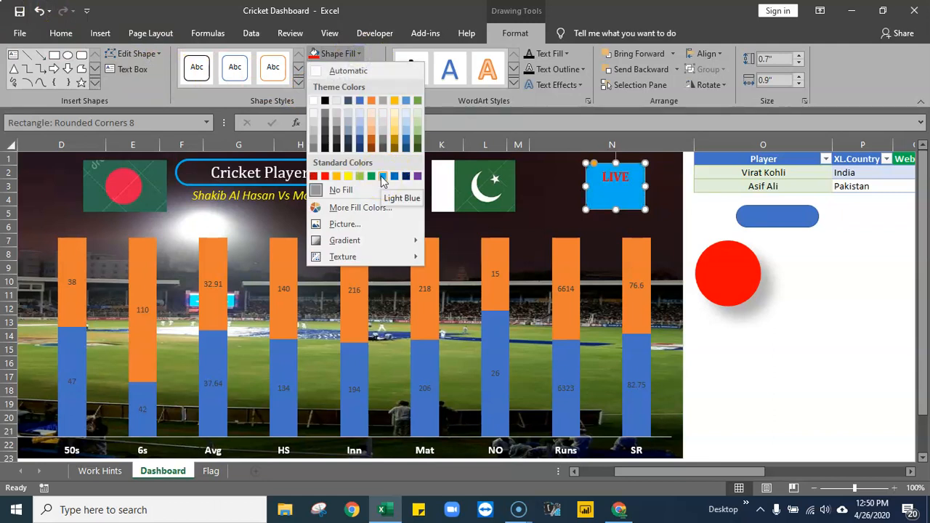
left_click(395, 176)
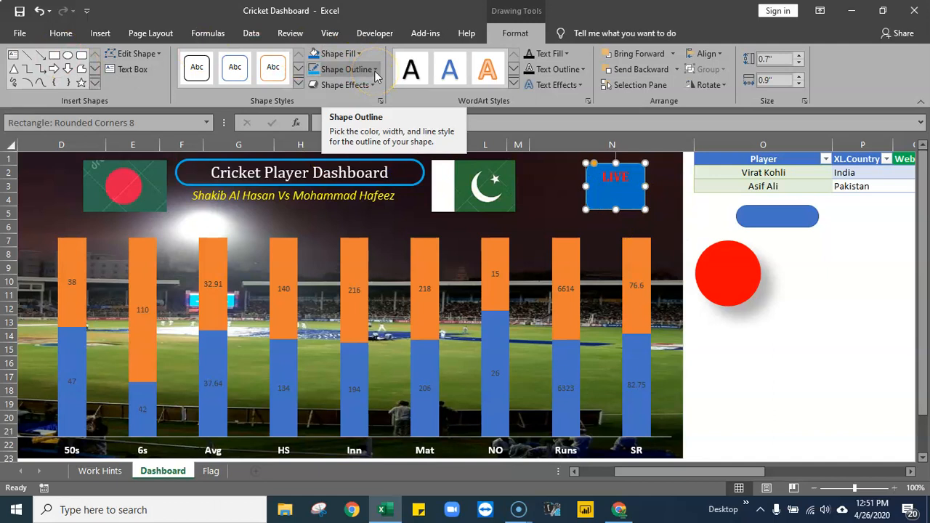
left_click(374, 71)
left_click(412, 211)
left_click(799, 360)
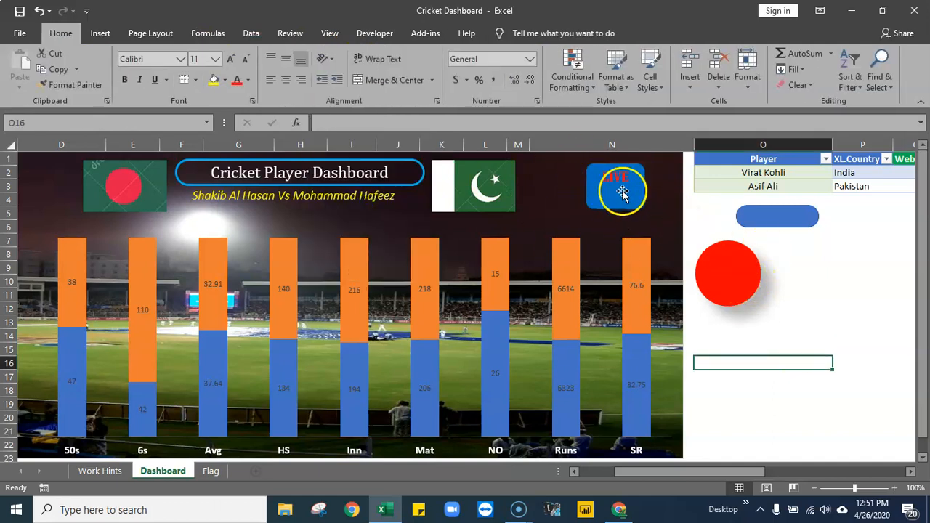
- Resize the red circle to 0.3" by 0.3" and place it inside the LIVE box, centred below the text
left_click(718, 276)
mouse_move(718, 271)
left_mouse_down()
mouse_move(593, 180)
mouse_move(789, 301)
mouse_move(785, 294)
left_mouse_up()
left_click(799, 66)
left_click(799, 66)
left_click(799, 66)
left_click(799, 65)
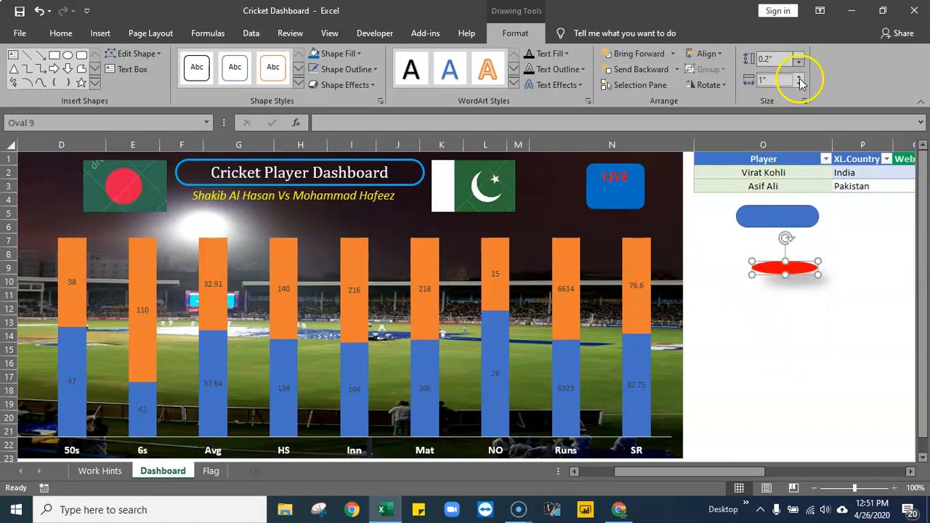
left_click(799, 85)
left_click(799, 85)
left_click(799, 85)
left_click(799, 85)
left_click(799, 85)
left_click(799, 85)
left_click(798, 85)
left_click(798, 85)
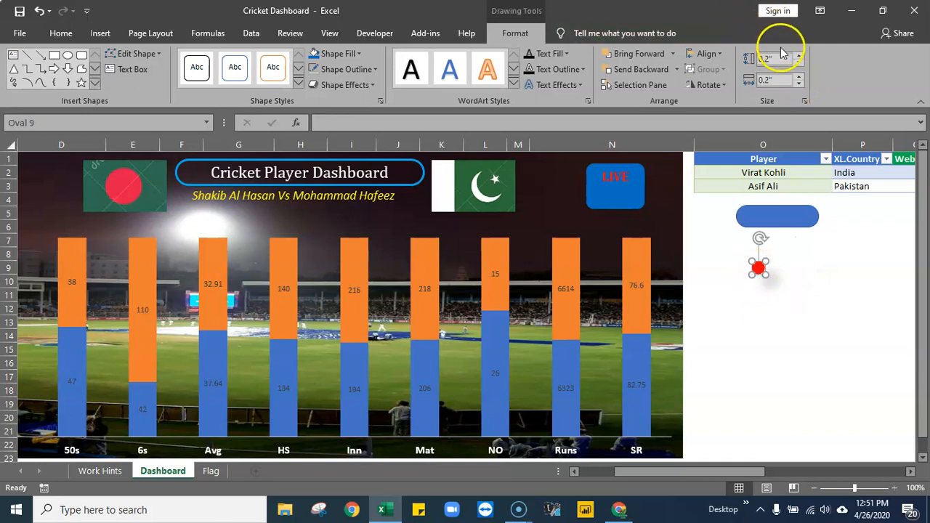
left_click(799, 56)
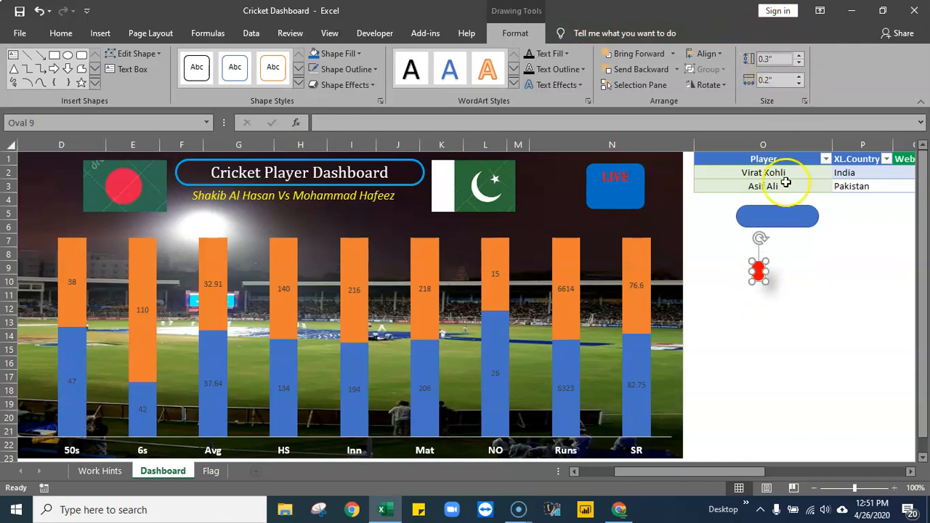
left_click(798, 76)
left_click_drag(759, 271, 618, 194)
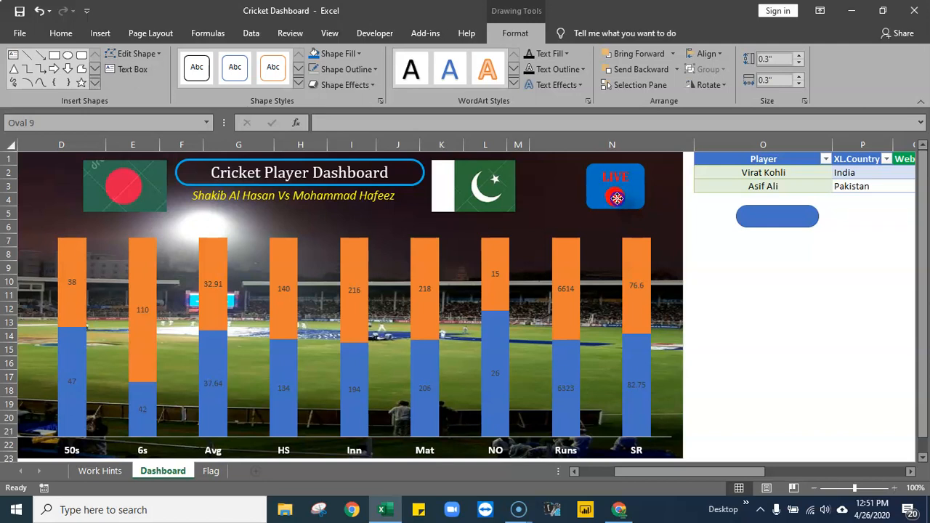
left_click(747, 273)
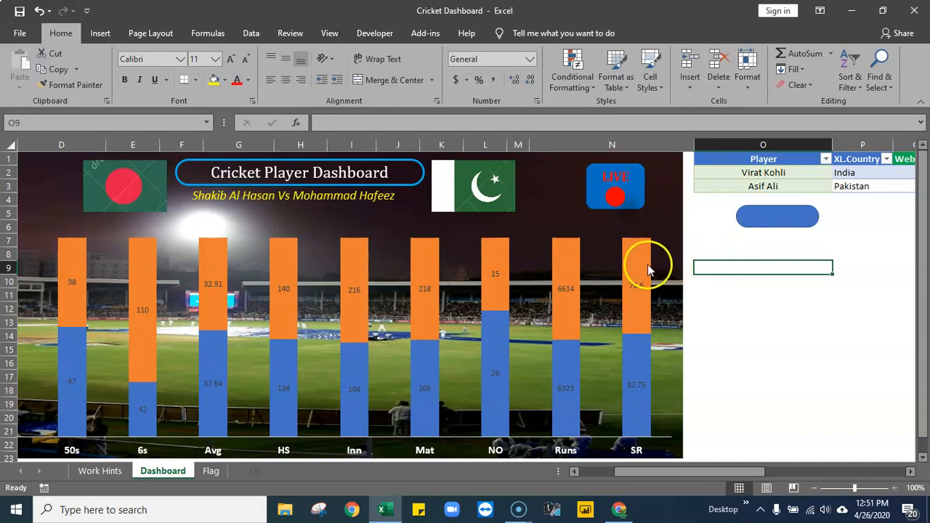
- Change the LIVE box fill to white
left_click(590, 186)
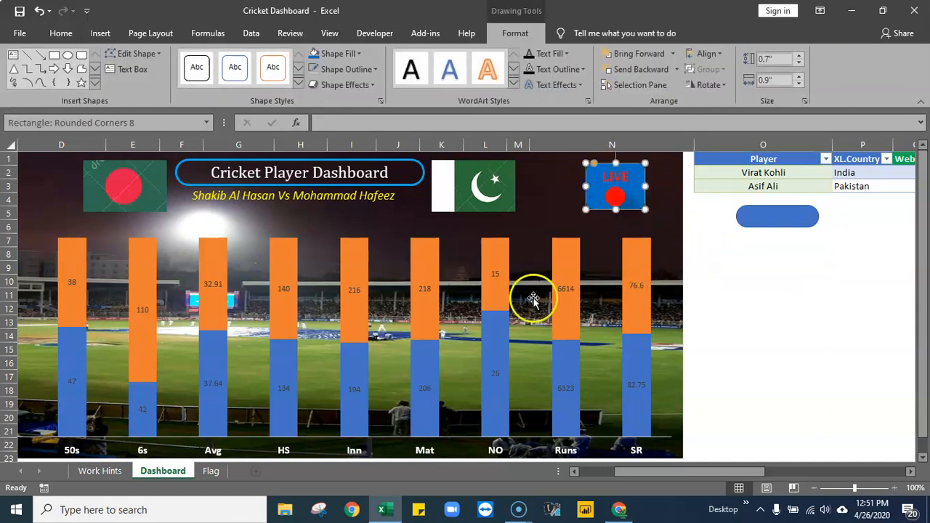
left_click(359, 54)
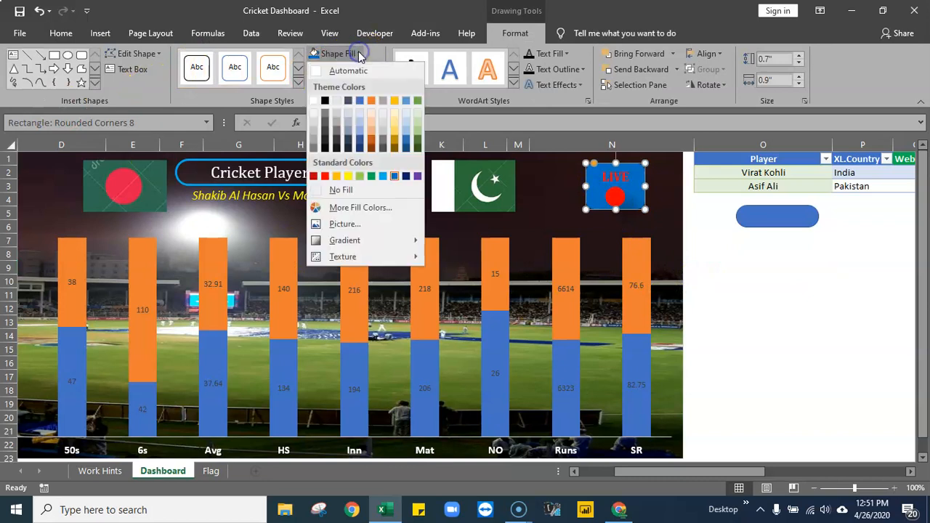
left_click(315, 100)
left_click(815, 350)
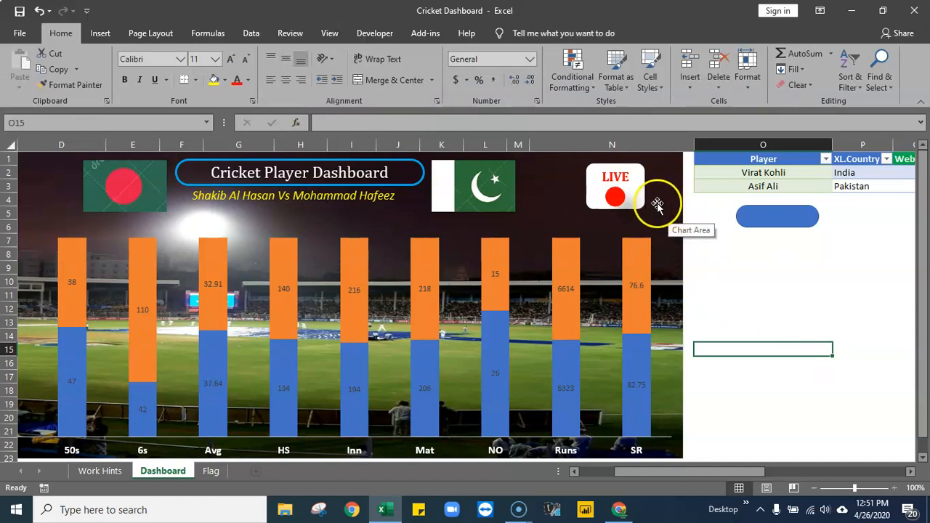
- Apply the Slant bevel effect to the red circle in the LIVE box
left_click(615, 196)
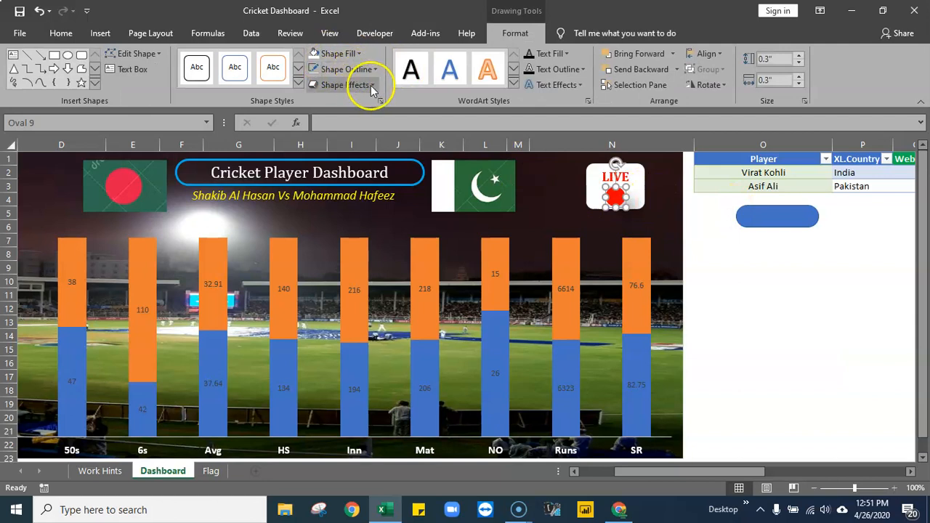
left_click(372, 85)
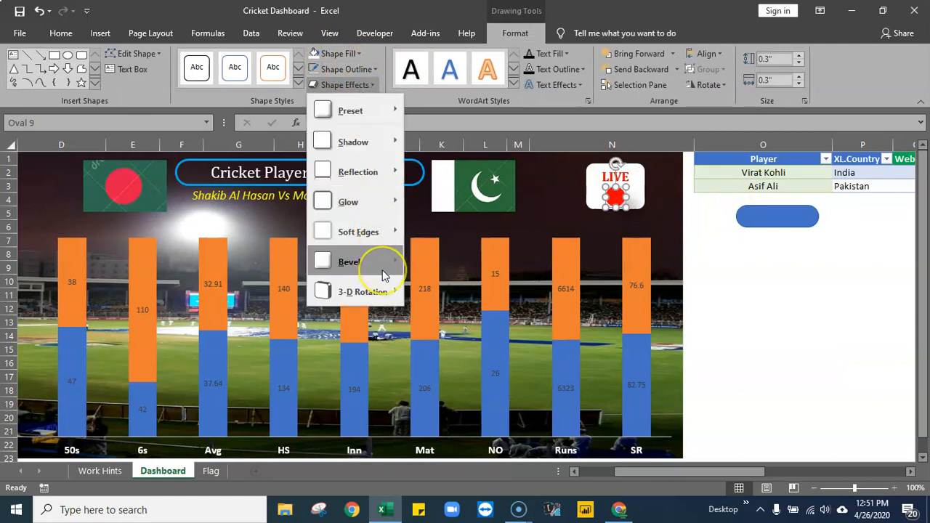
mouse_move(383, 275)
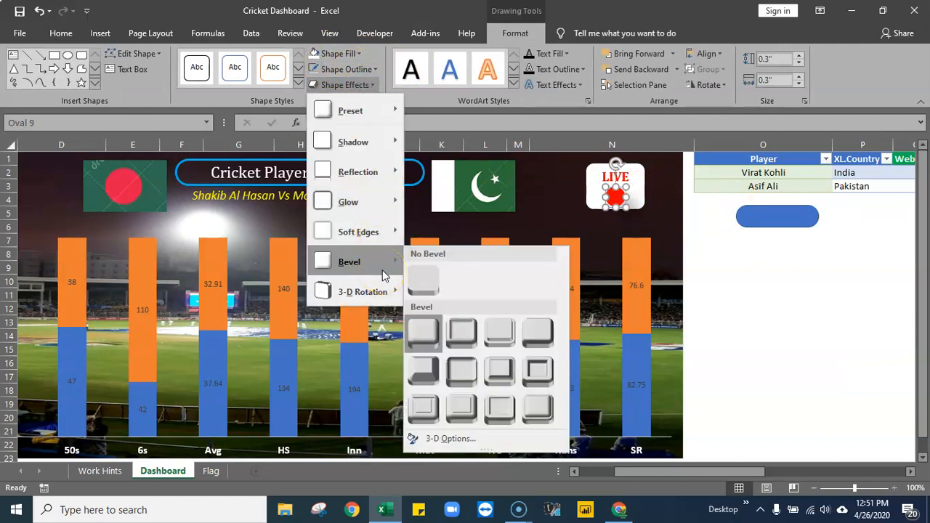
left_click(531, 329)
left_click(778, 320)
- Apply the fifth preset shape effect to the red circle in the LIVE box
left_click(617, 195)
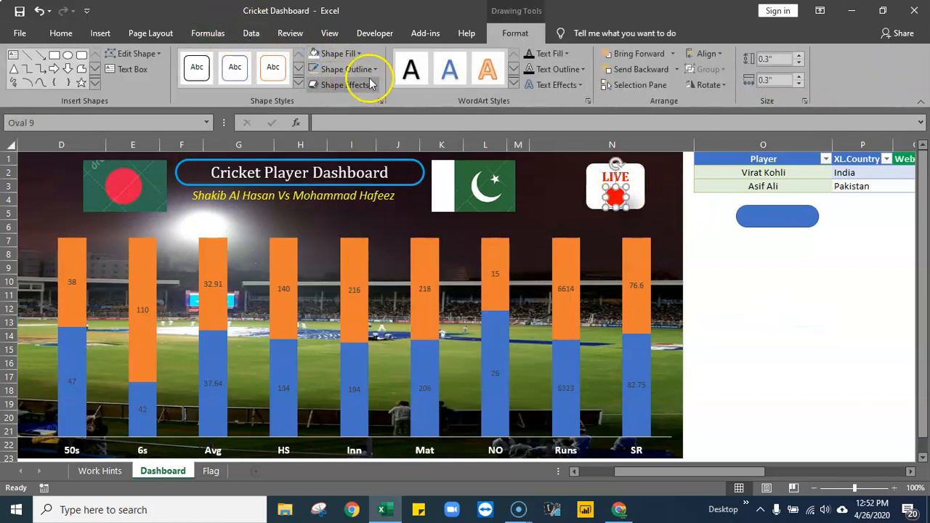
left_click(376, 83)
mouse_move(376, 111)
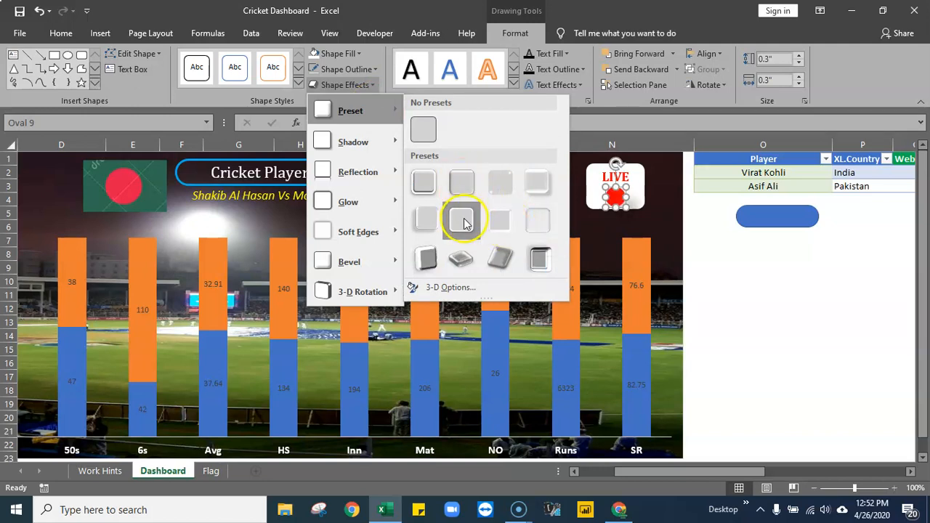
left_click(424, 224)
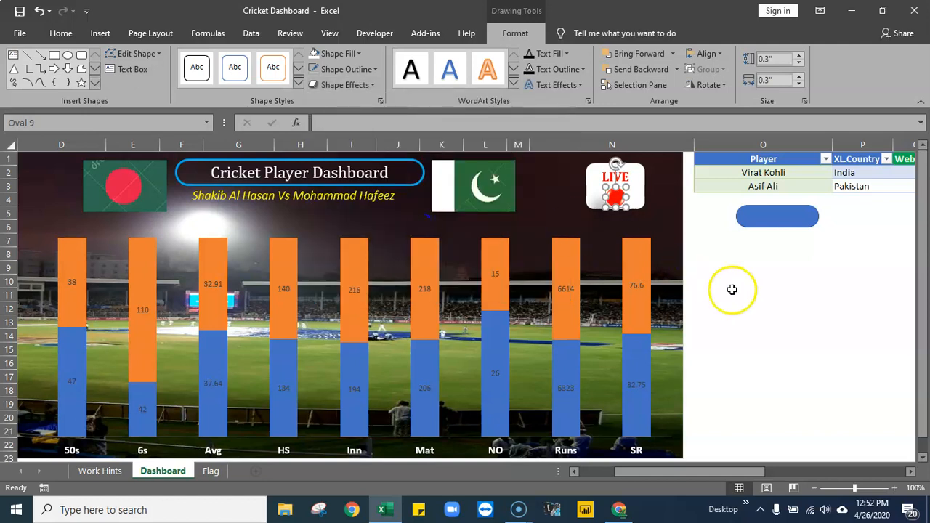
left_click(732, 290)
left_click(616, 198)
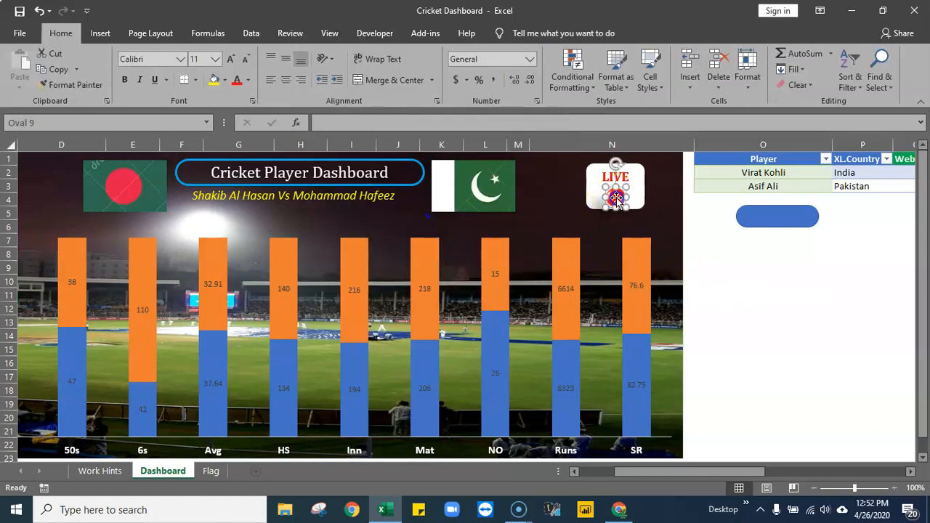
left_click(771, 310)
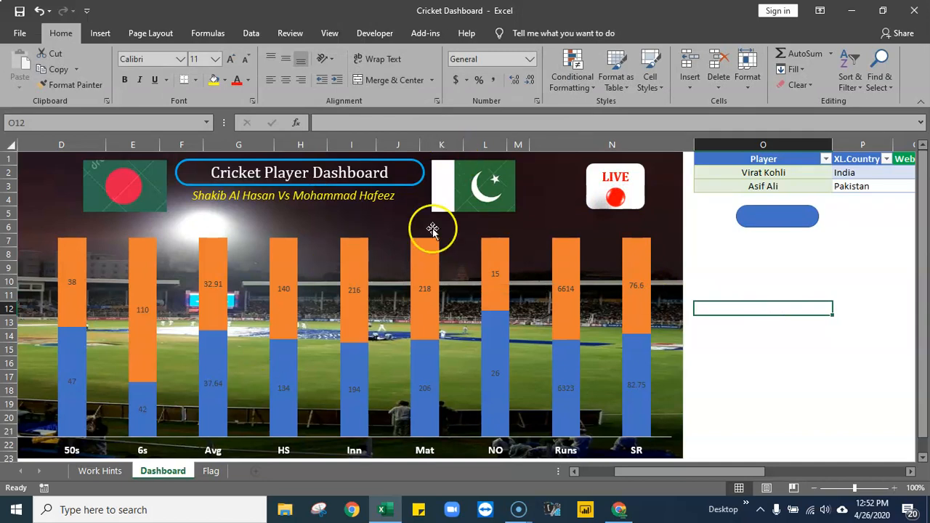
left_click(615, 196)
left_click(739, 298)
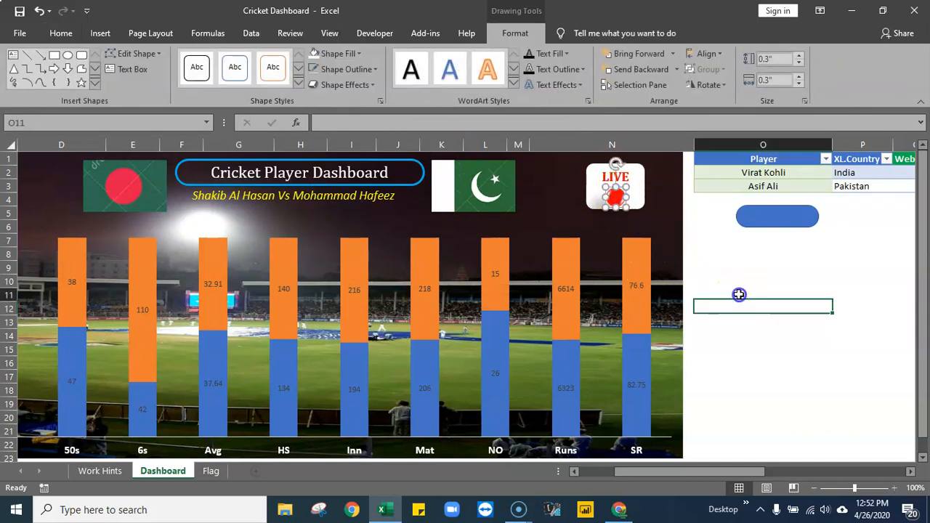
left_click(616, 195)
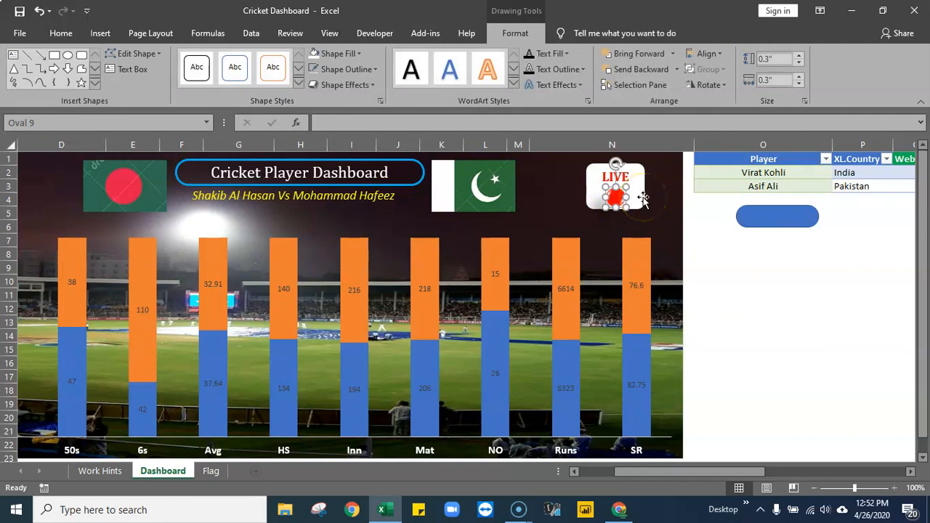
left_click(700, 251)
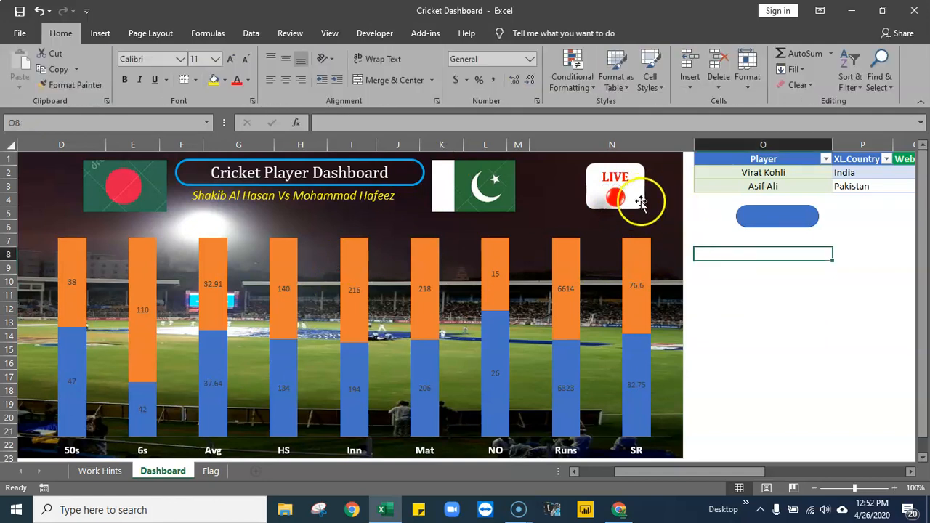
- Reshape the LIVE box to 0.84" high and 0.73" wide, keeping it around the text and circle
left_click(639, 198)
left_click_drag(616, 210, 615, 220)
left_click_drag(587, 192, 640, 192)
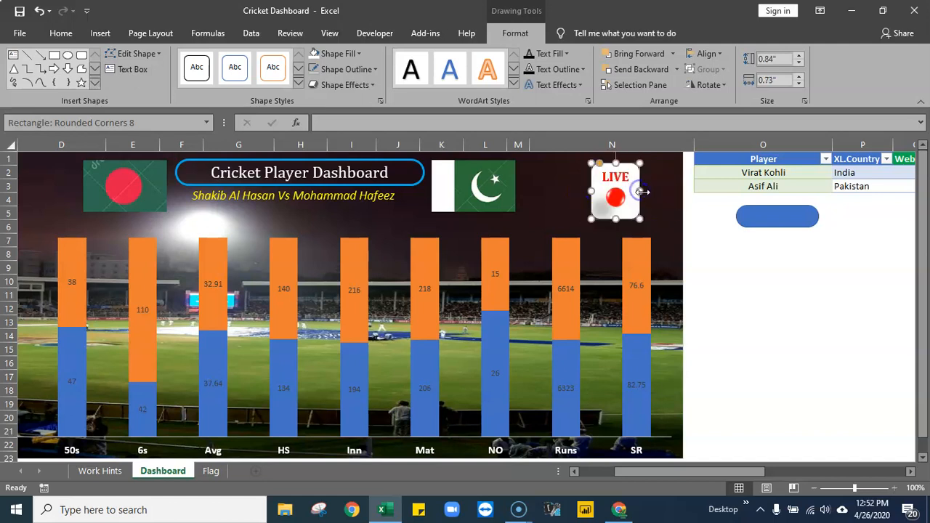
left_click(724, 273)
left_click(616, 197)
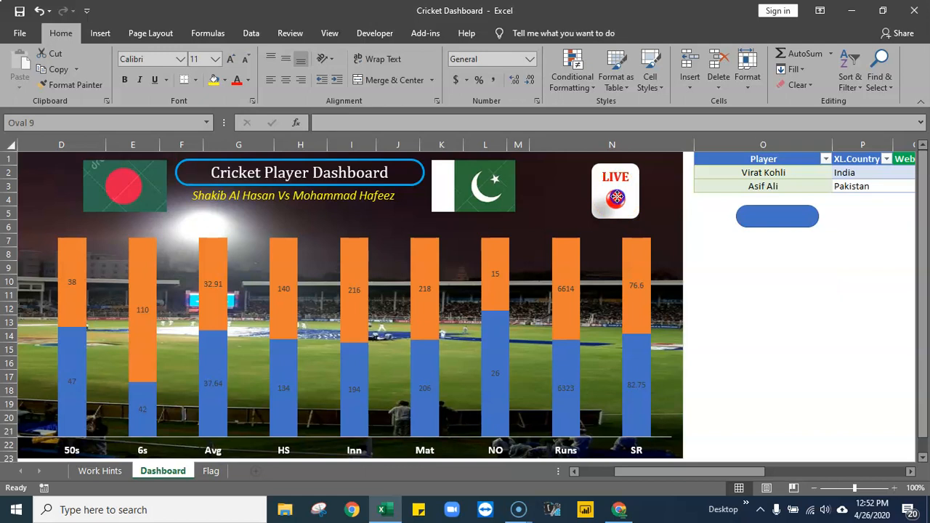
left_click(776, 281)
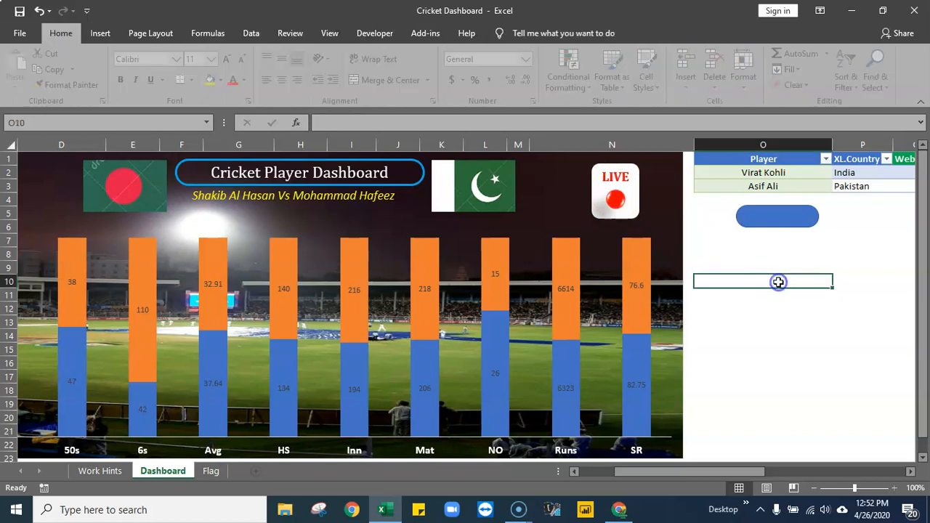
- Shift the LIVE box and its circle slightly right above the SR bar, keeping the circle centred under the text
left_click(638, 187)
mouse_move(632, 186)
left_mouse_down()
mouse_move(649, 186)
mouse_move(634, 202)
left_mouse_up()
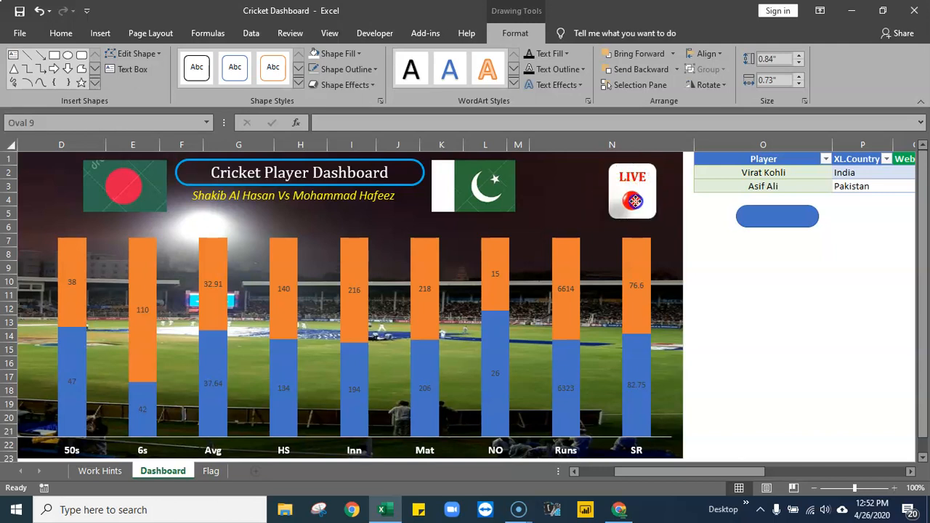
left_click(803, 280)
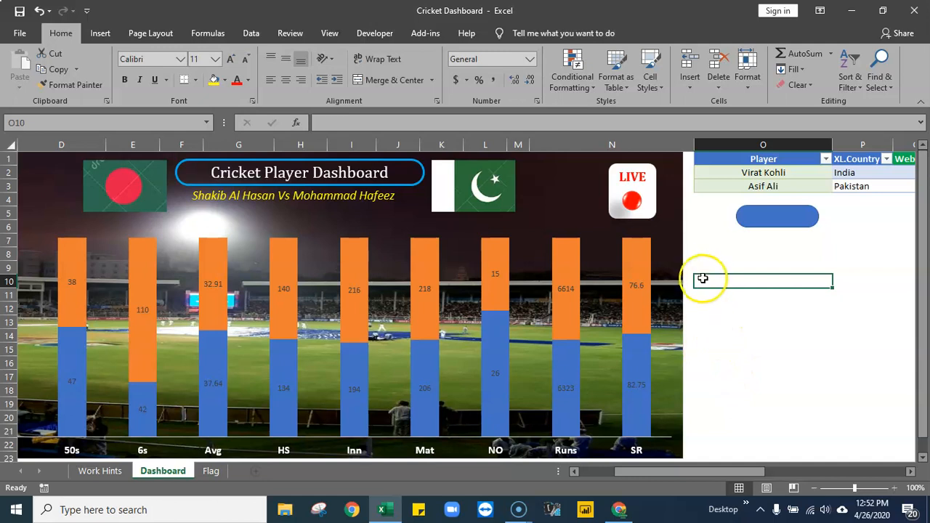
- Duplicate the red circle just left of the LIVE box and fill the copy with a light grey theme shade
left_click(631, 202)
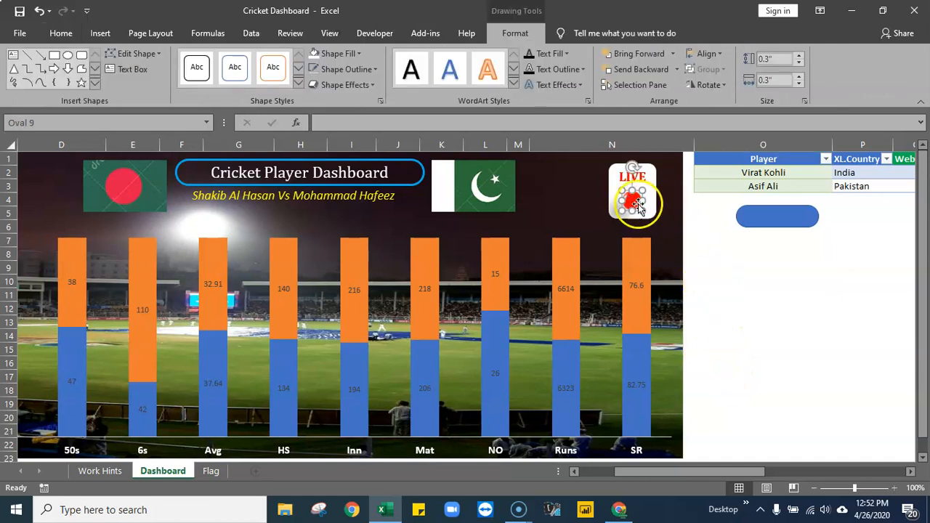
left_click_drag(636, 209, 591, 206)
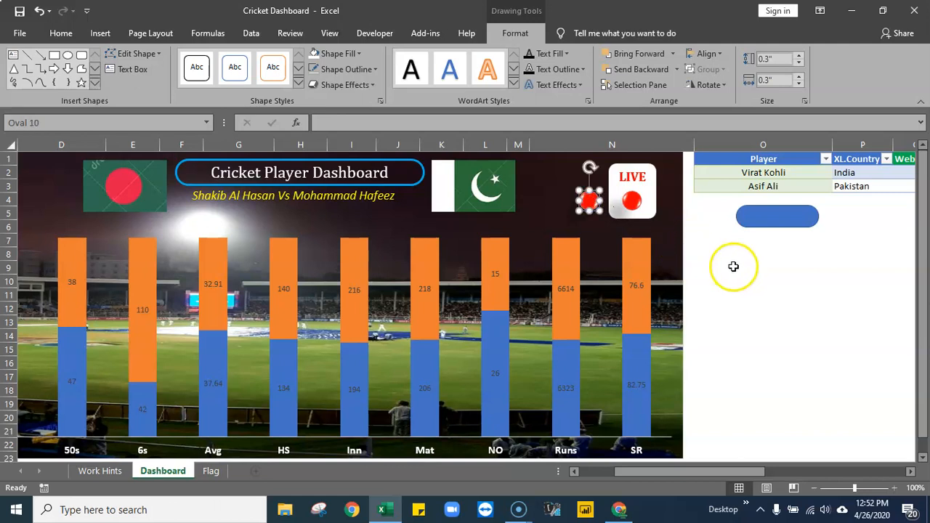
left_click(359, 55)
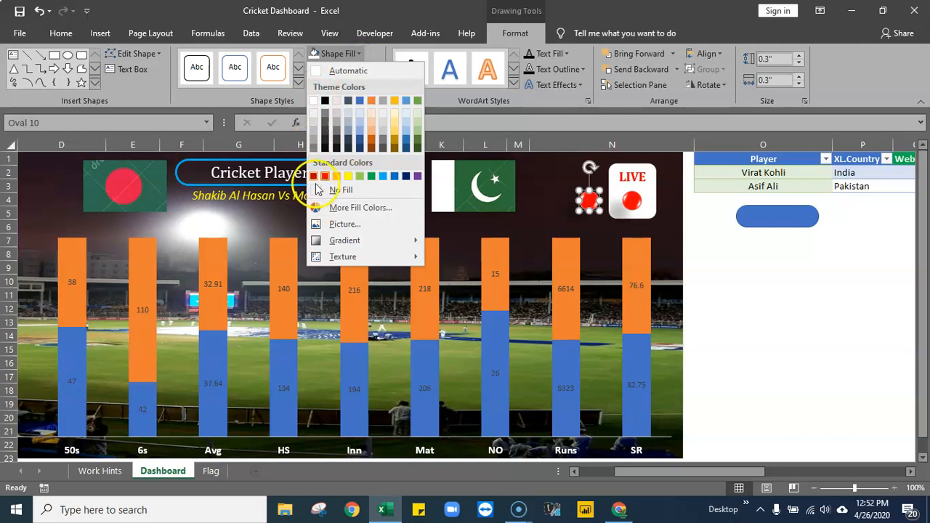
left_click(316, 129)
left_click(752, 308)
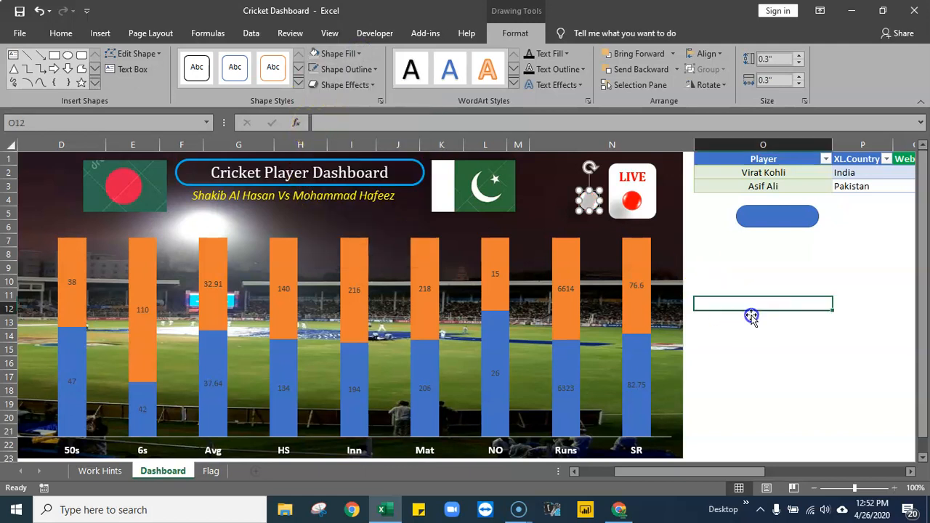
- Check the shape names of the grey and red circles and note them as oval10 in O10 and oval9 in O11
left_click(589, 201)
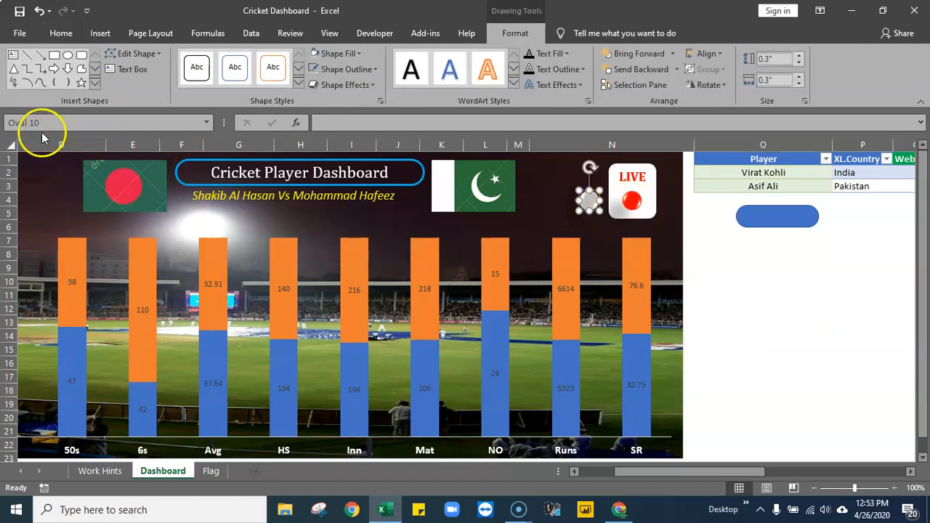
left_click(635, 200)
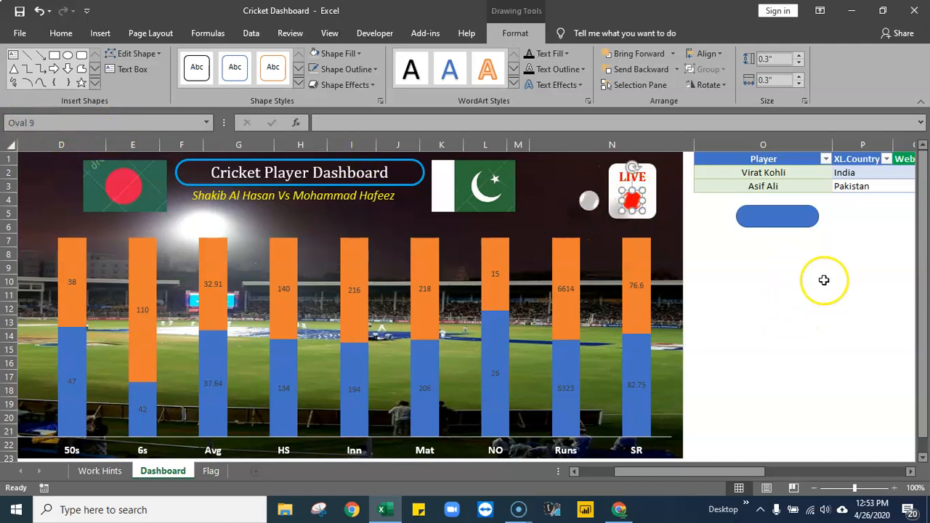
left_click(769, 286)
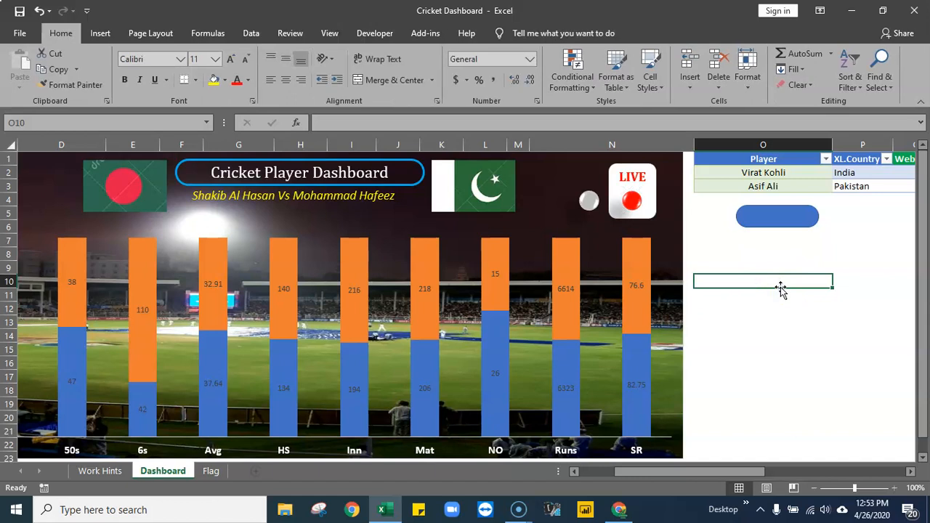
type("oval10")
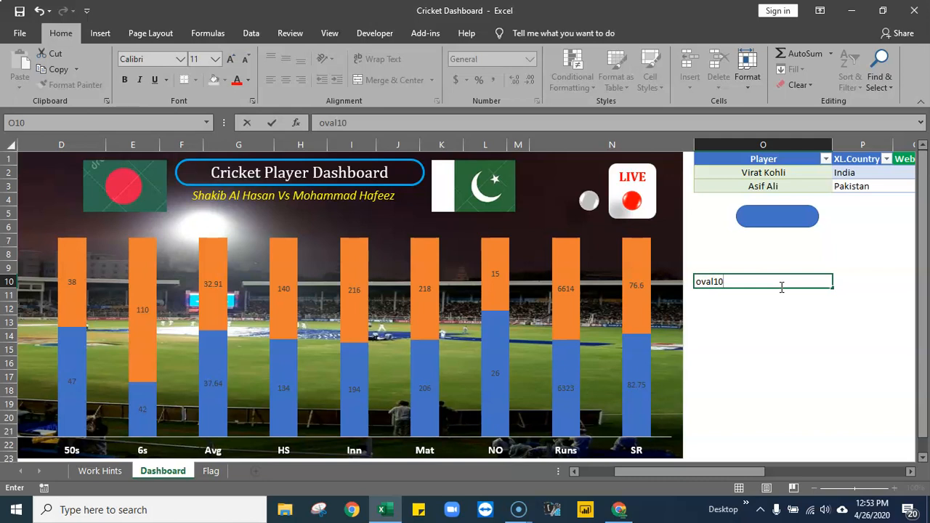
key("Return")
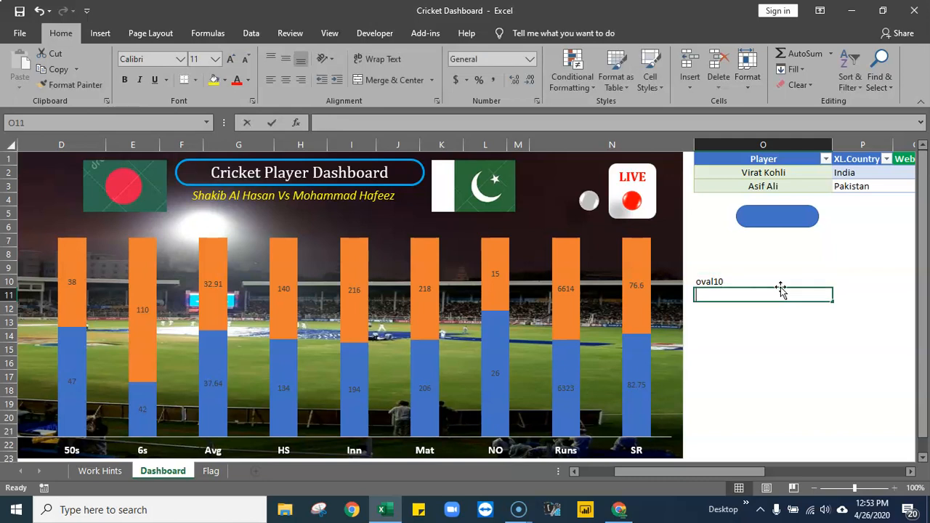
type("ov")
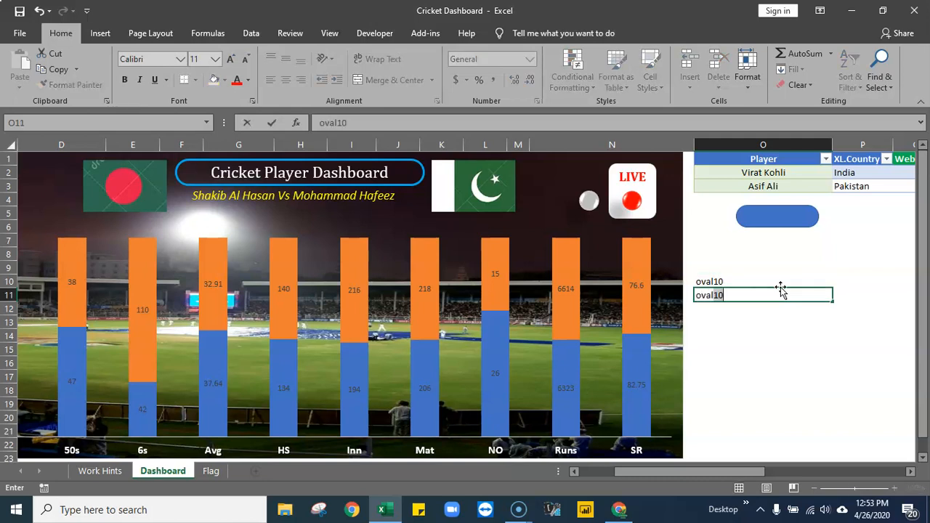
type("al9")
key("Return")
left_click(766, 373)
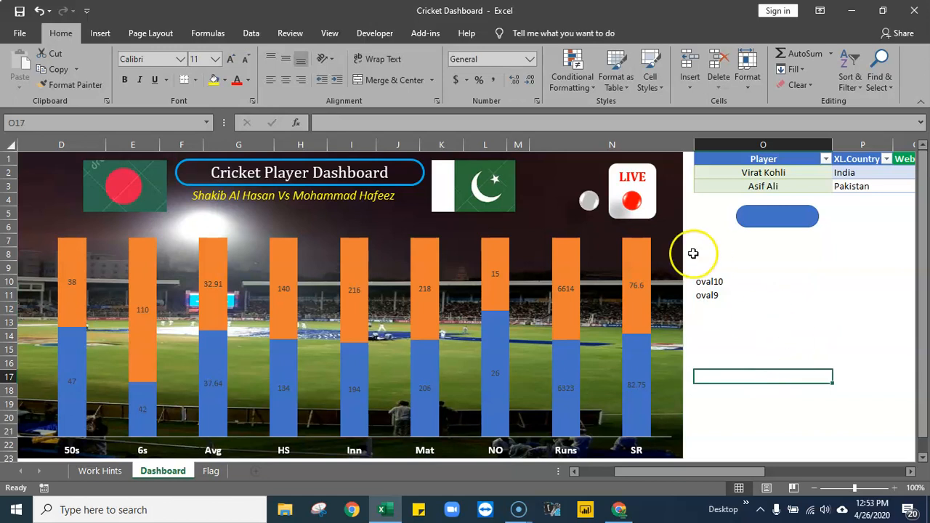
- Align the grey and red circles to their right edges so the grey one sits over the red one in the LIVE box
left_click(588, 206)
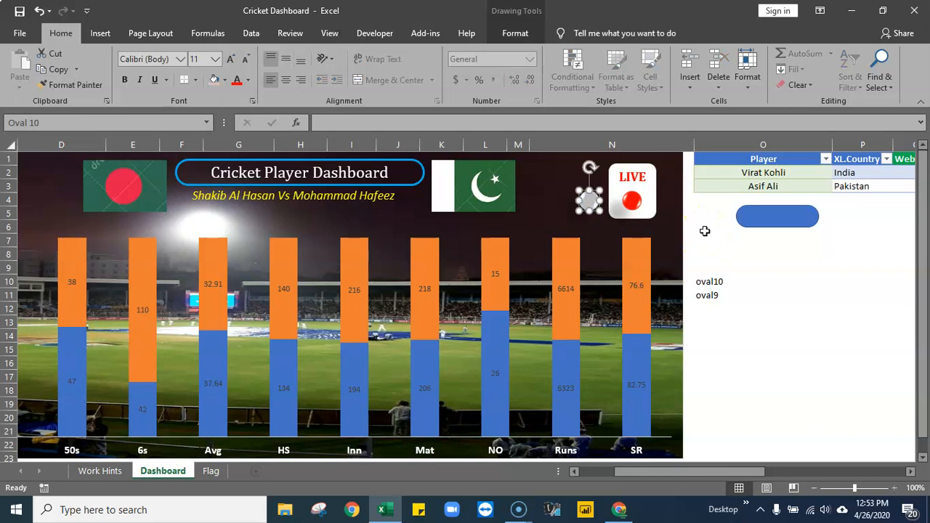
left_click(521, 33)
left_click(631, 204, "ctrl")
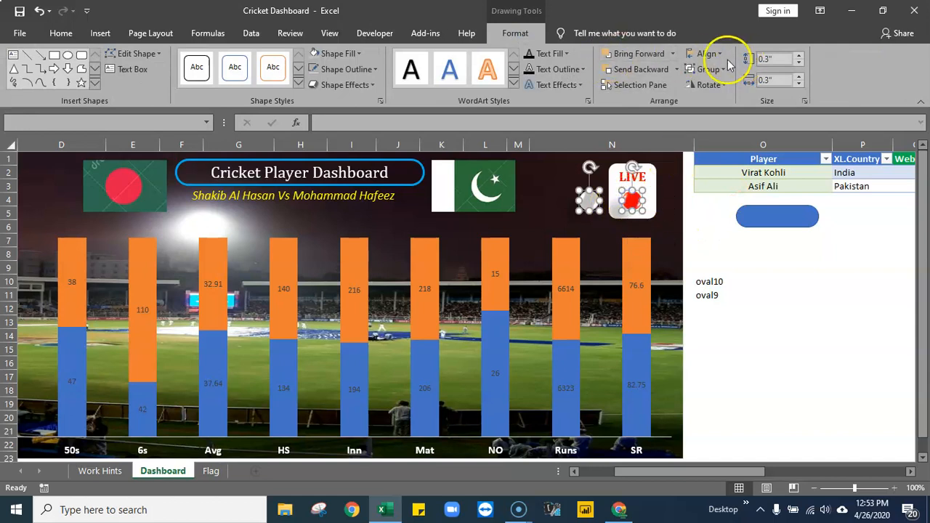
left_click(725, 55)
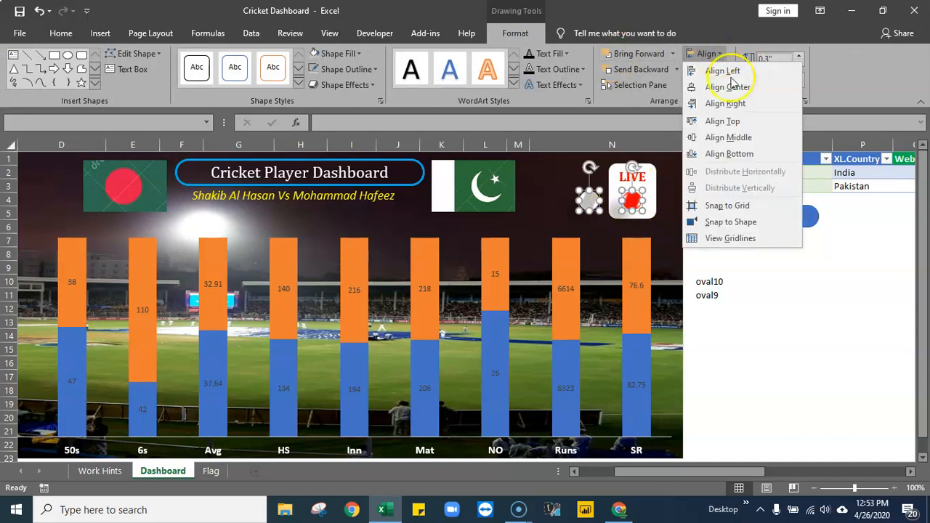
left_click(752, 103)
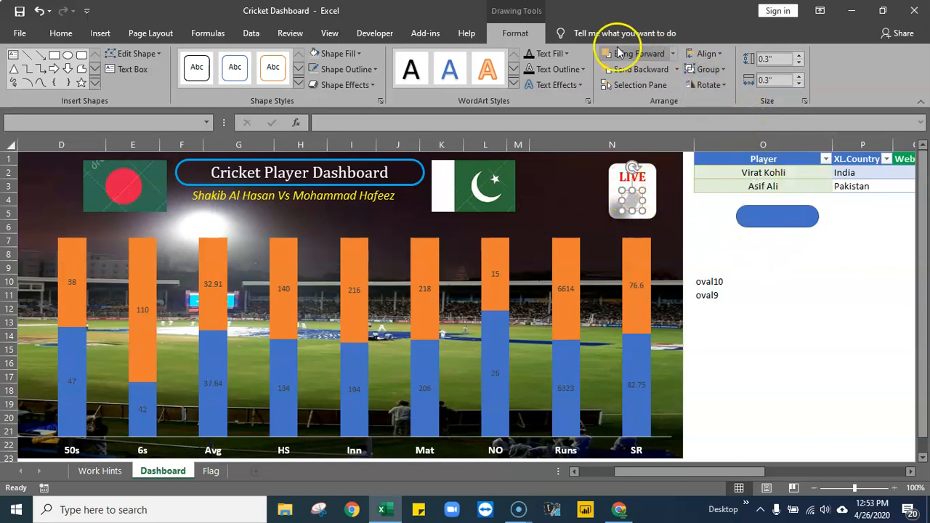
left_click(758, 267)
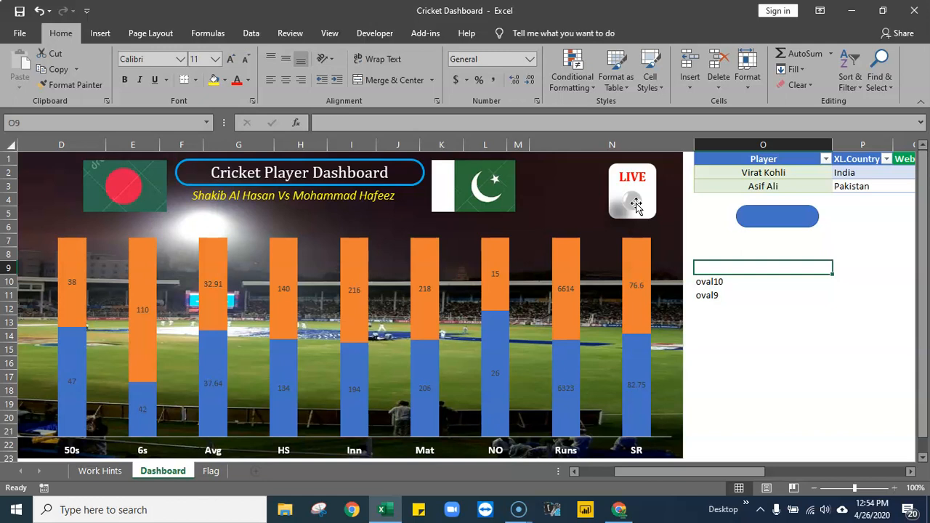
left_click(728, 351)
left_click_drag(724, 285, 726, 295)
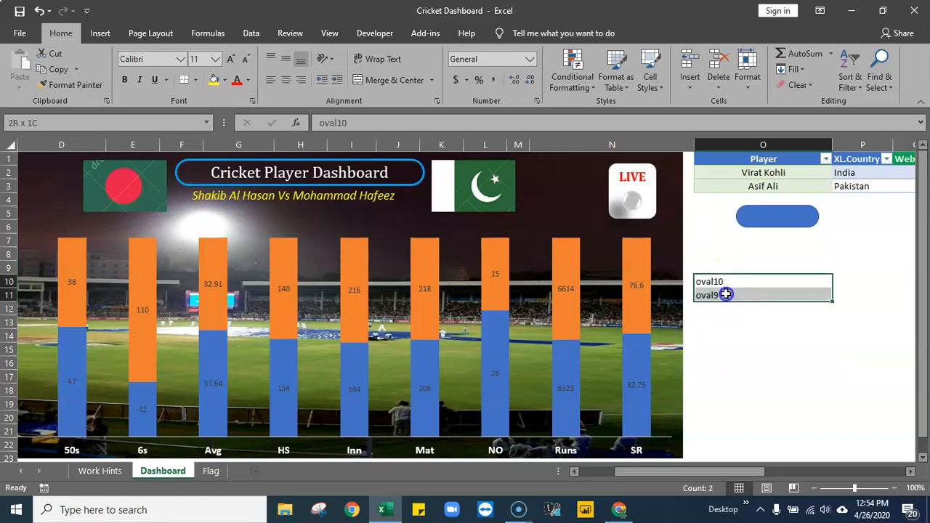
left_click(766, 252)
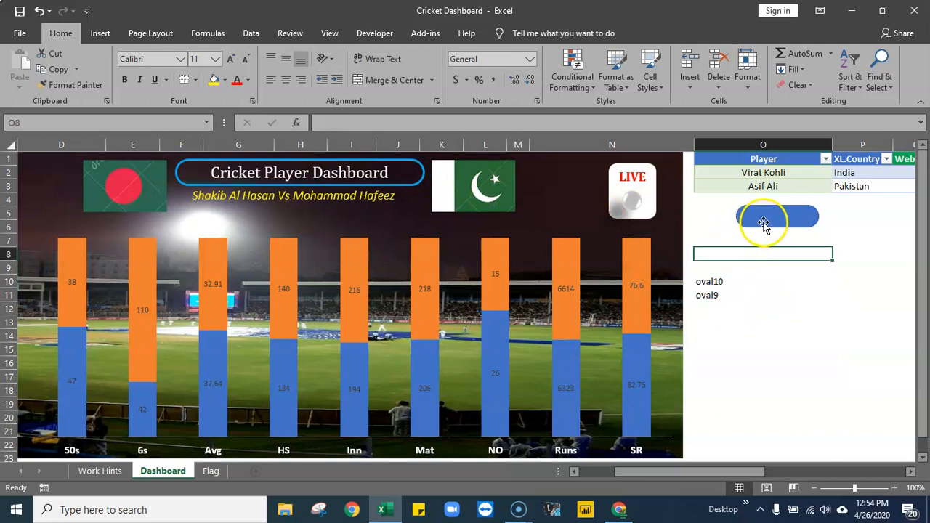
- Shift the blue rounded rectangle below the player table slightly left and label it "Show Data"
left_click_drag(763, 223, 741, 226)
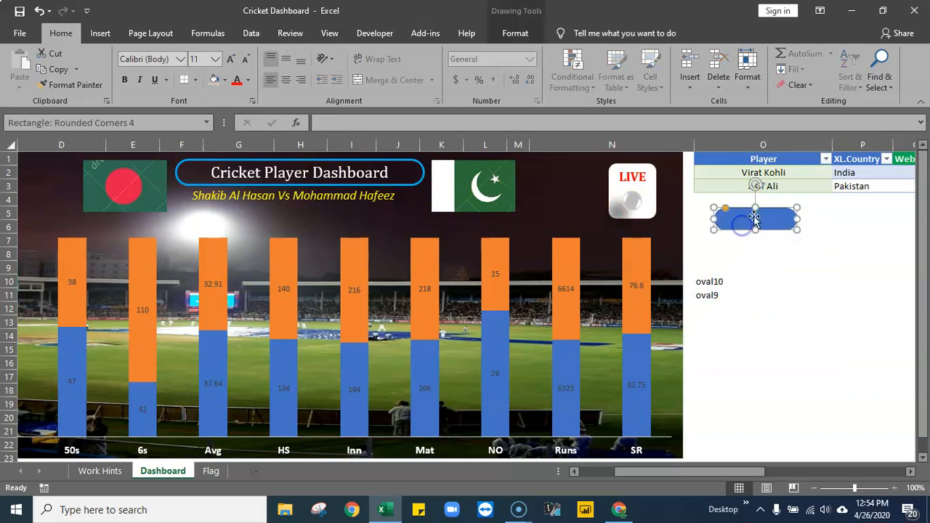
right_click(756, 217)
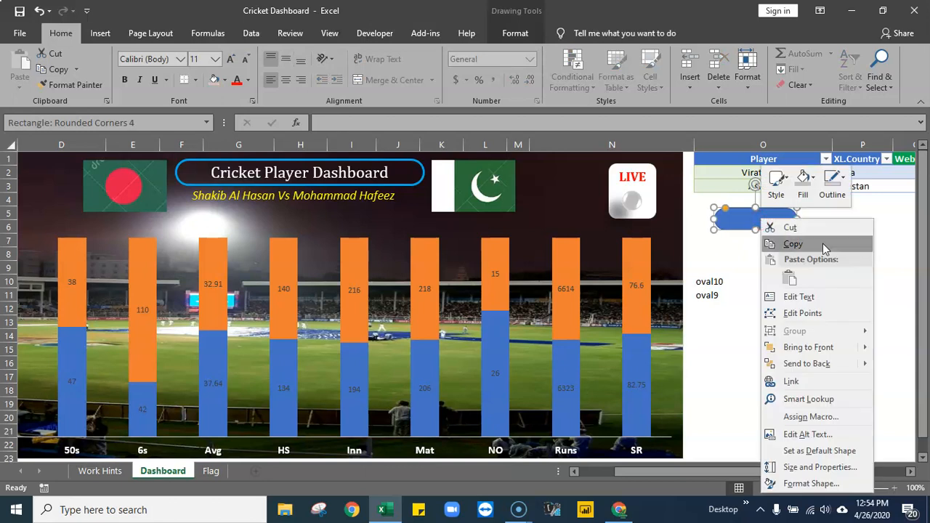
left_click(794, 297)
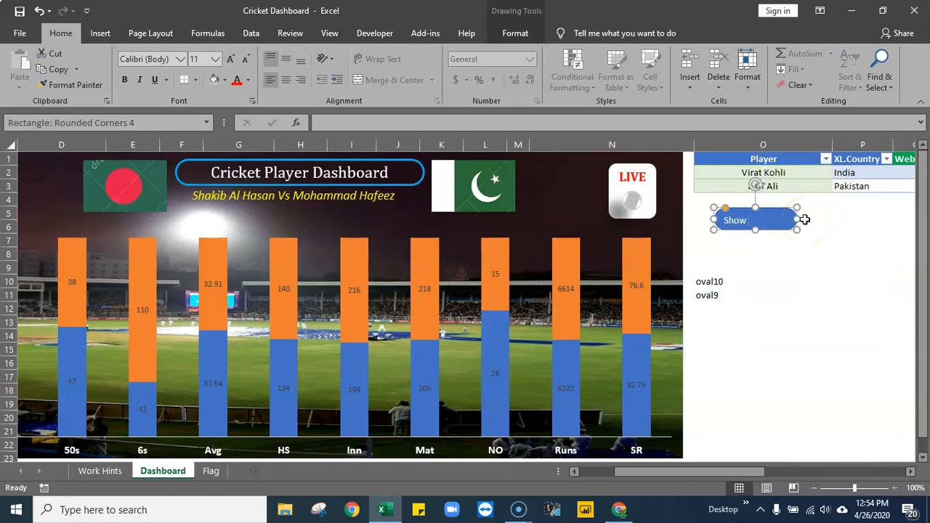
left_click(752, 291)
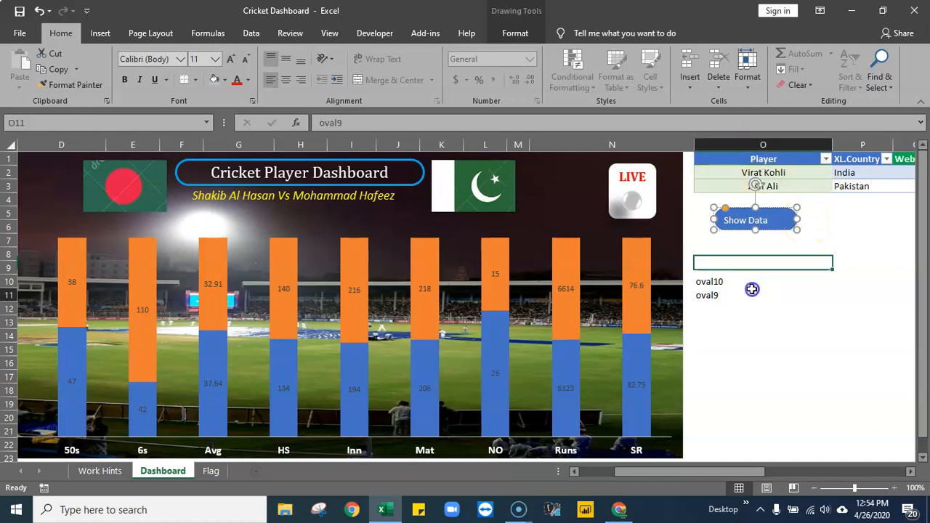
- Centre the Show Data label horizontally and vertically in its shape and set its font to Cambria
left_click(773, 219)
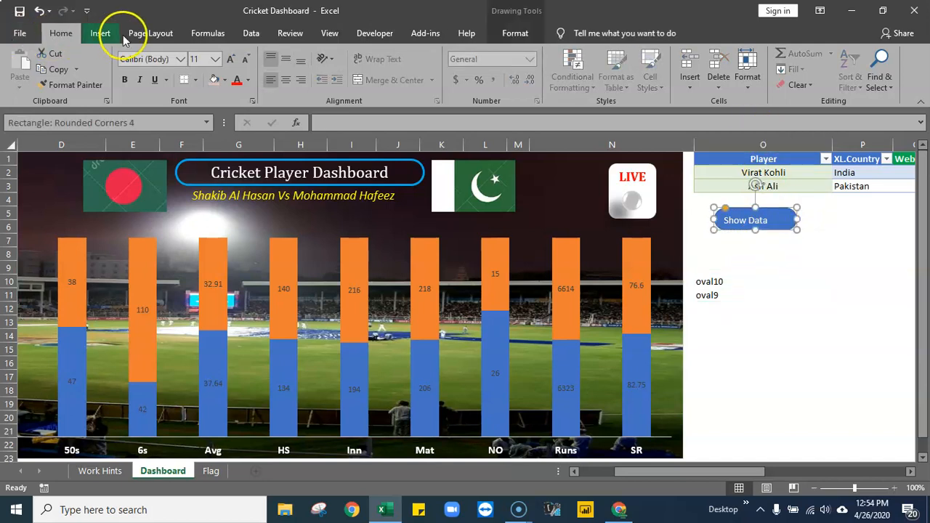
left_click(286, 80)
left_click(143, 59)
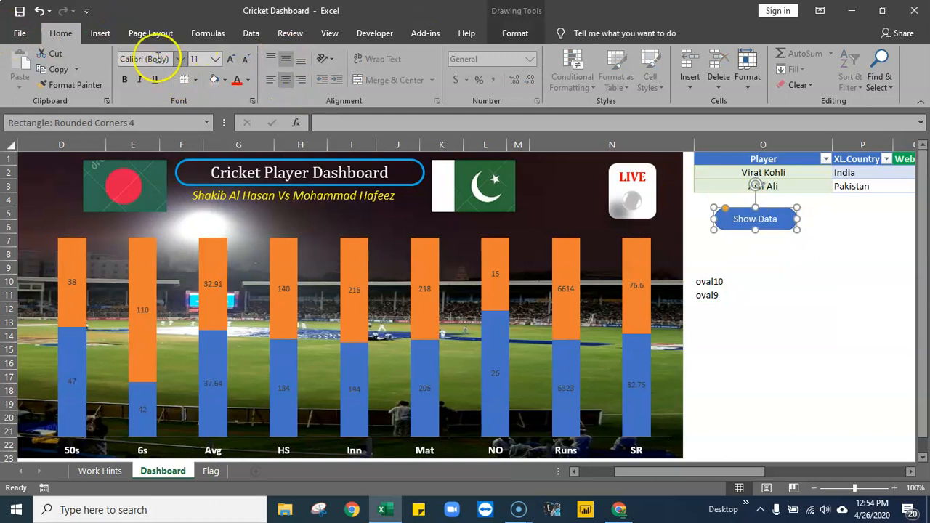
type("Cambria")
key("Return")
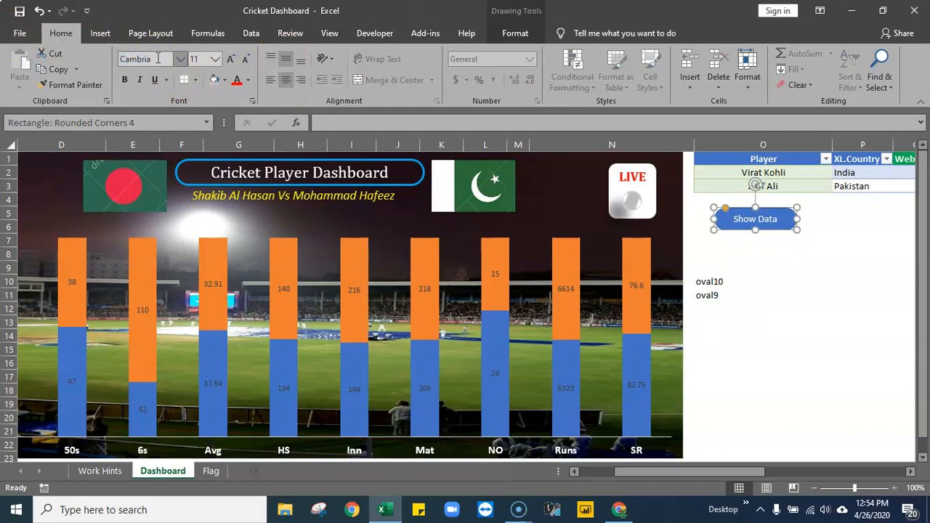
key("Escape")
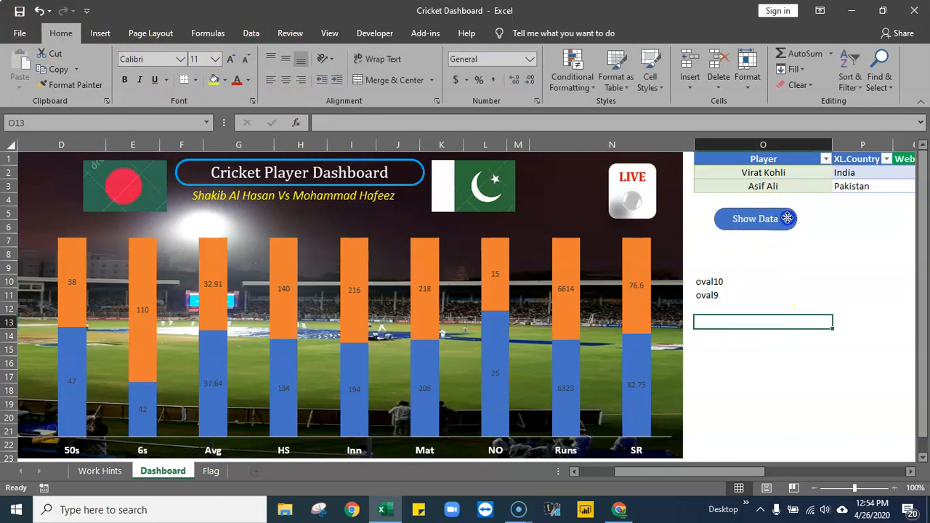
- Apply the blue theme shape style with the strongest effect to the Show Data button
left_click(785, 217)
left_click(515, 34)
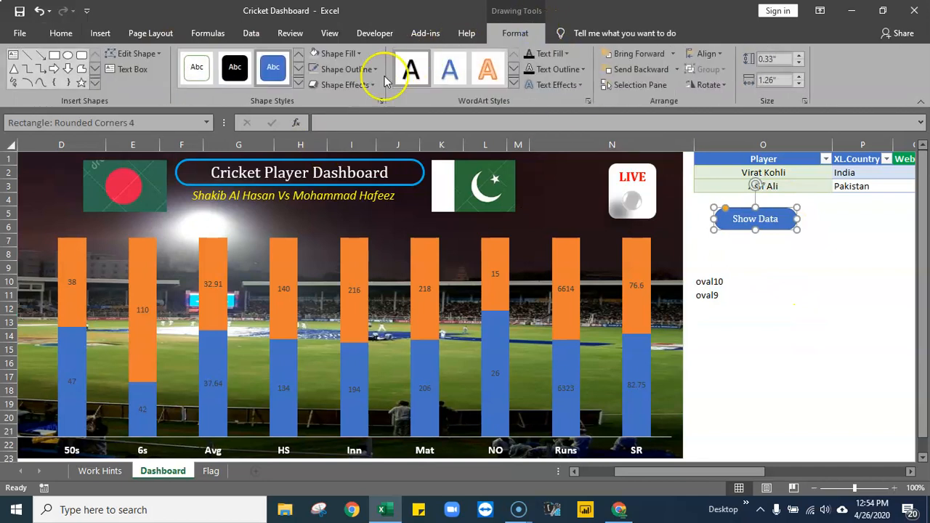
left_click(300, 89)
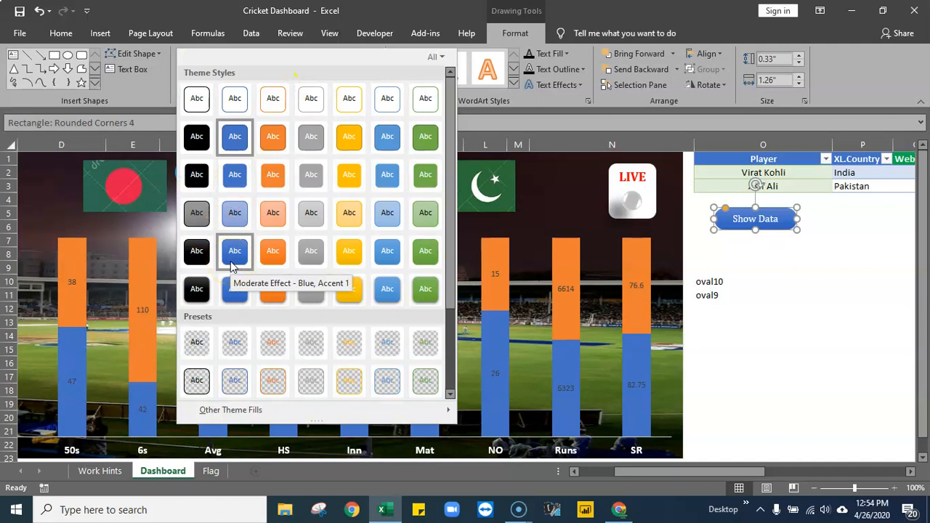
left_click(235, 290)
left_click(845, 295)
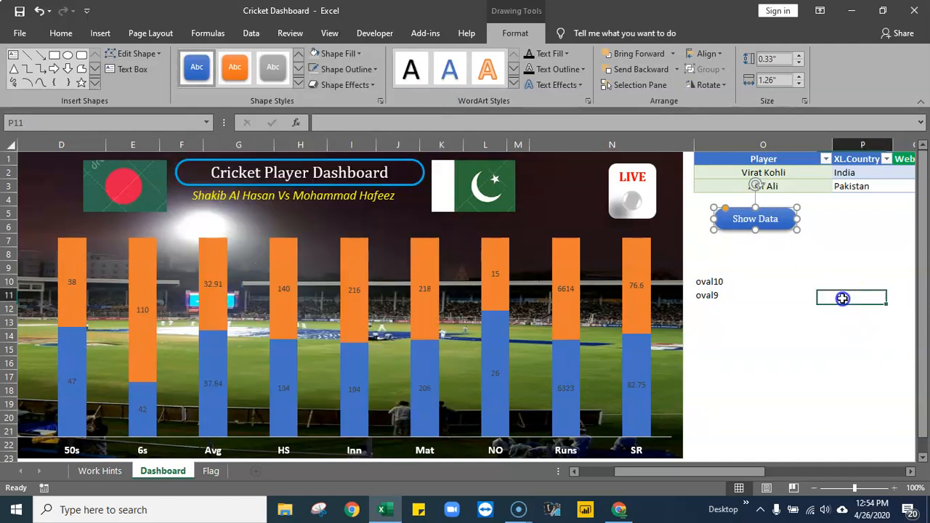
- Move the Show Data button slightly right so it sits centred under the Player column
left_click(772, 222)
left_click_drag(774, 221, 786, 222)
left_click(778, 271)
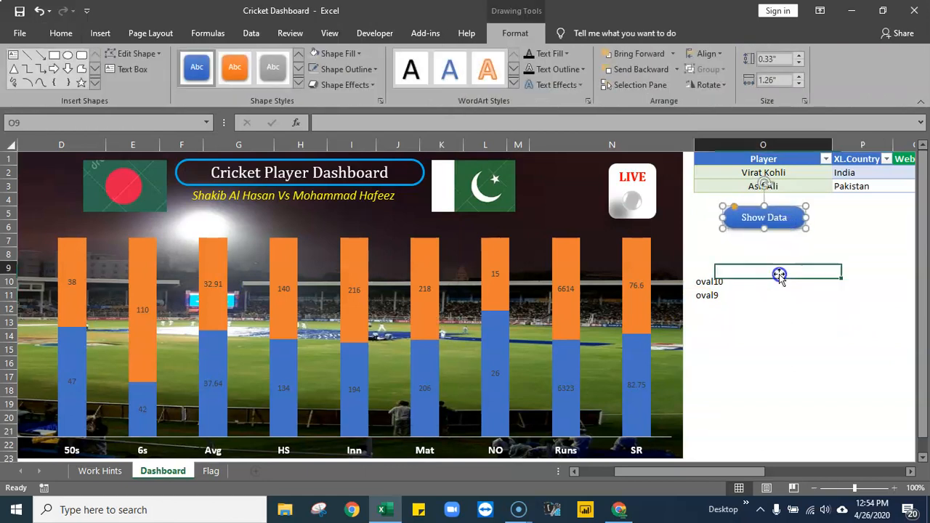
left_click(795, 223)
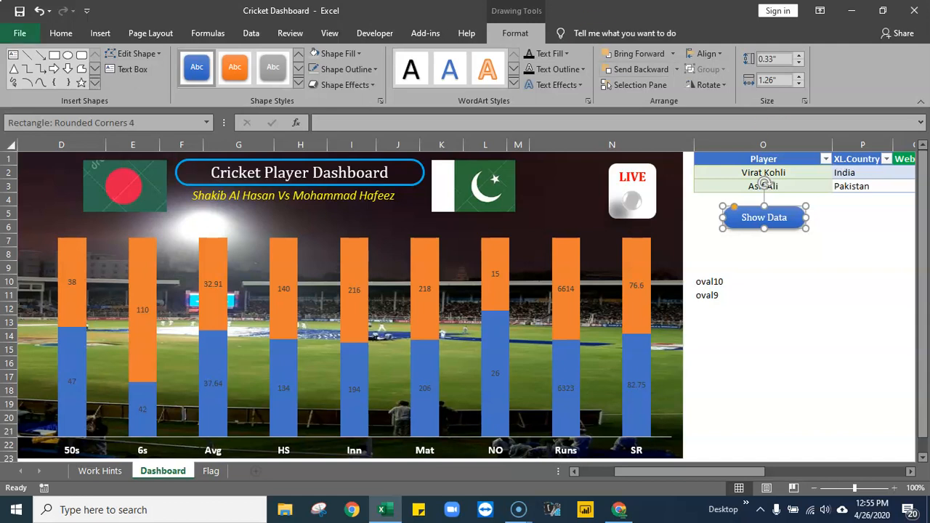
- Select the Bangladesh flag picture beside the dashboard title
left_click(128, 187)
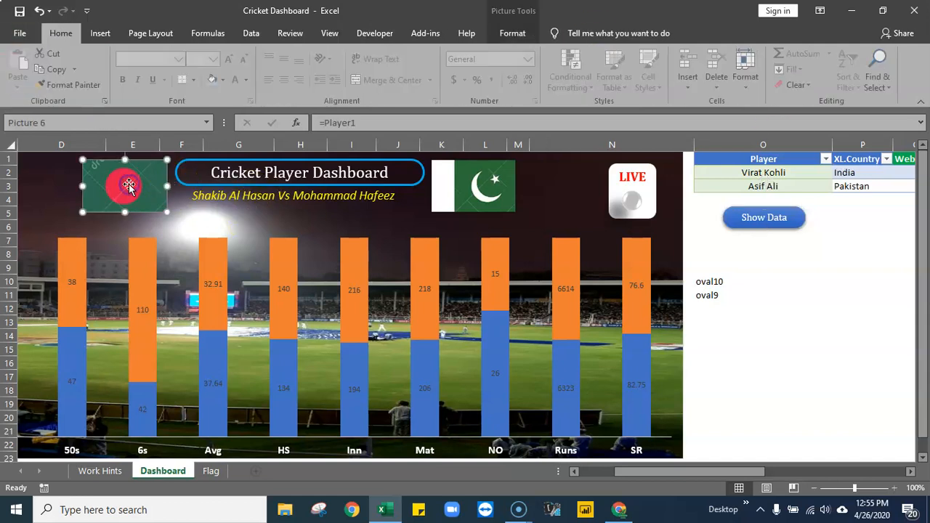